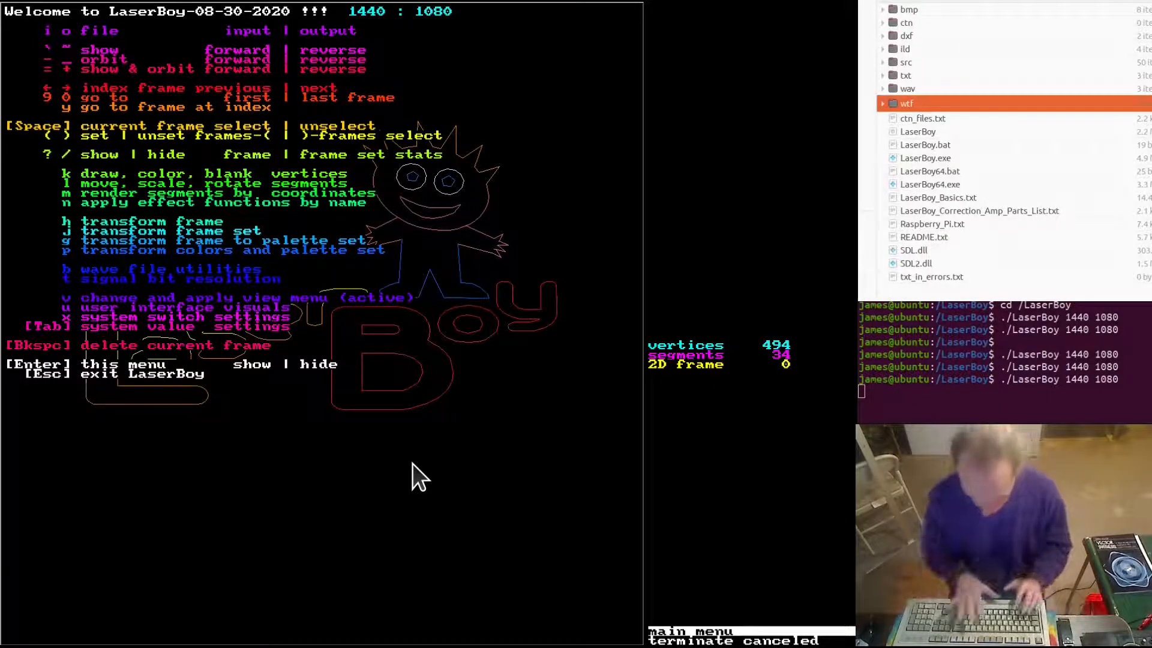
Go to the first frame and add an empty frame at the beginning of the frame set.
{"action": "key", "text": "9"}
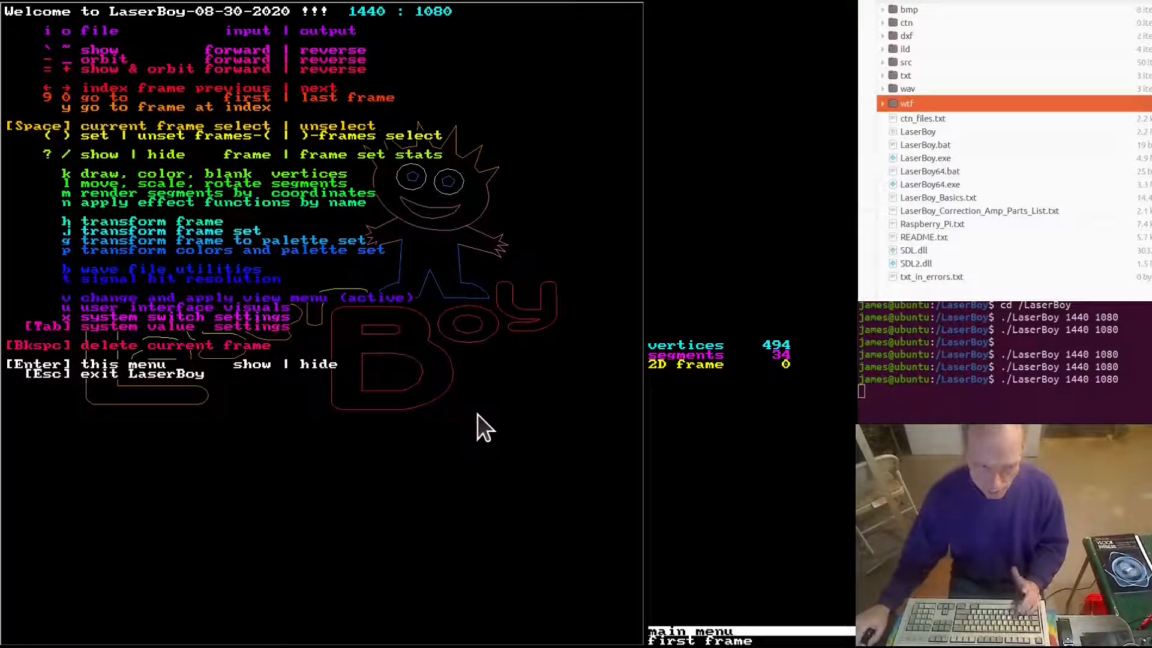
{"action": "key", "text": "j"}
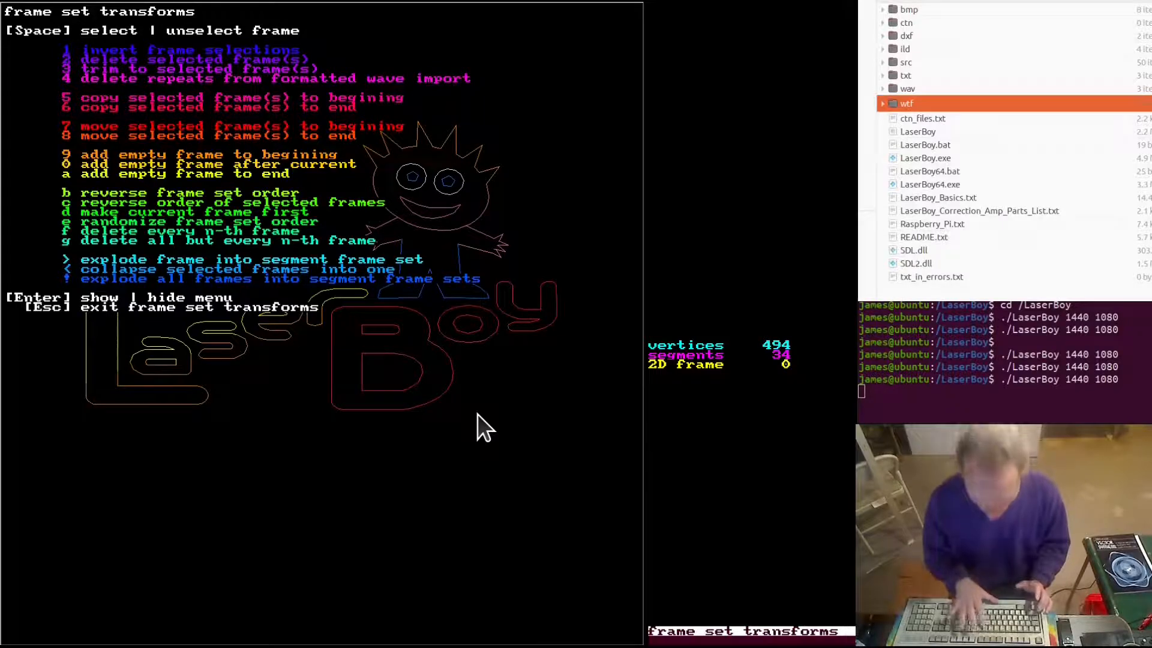
{"action": "key", "text": "9"}
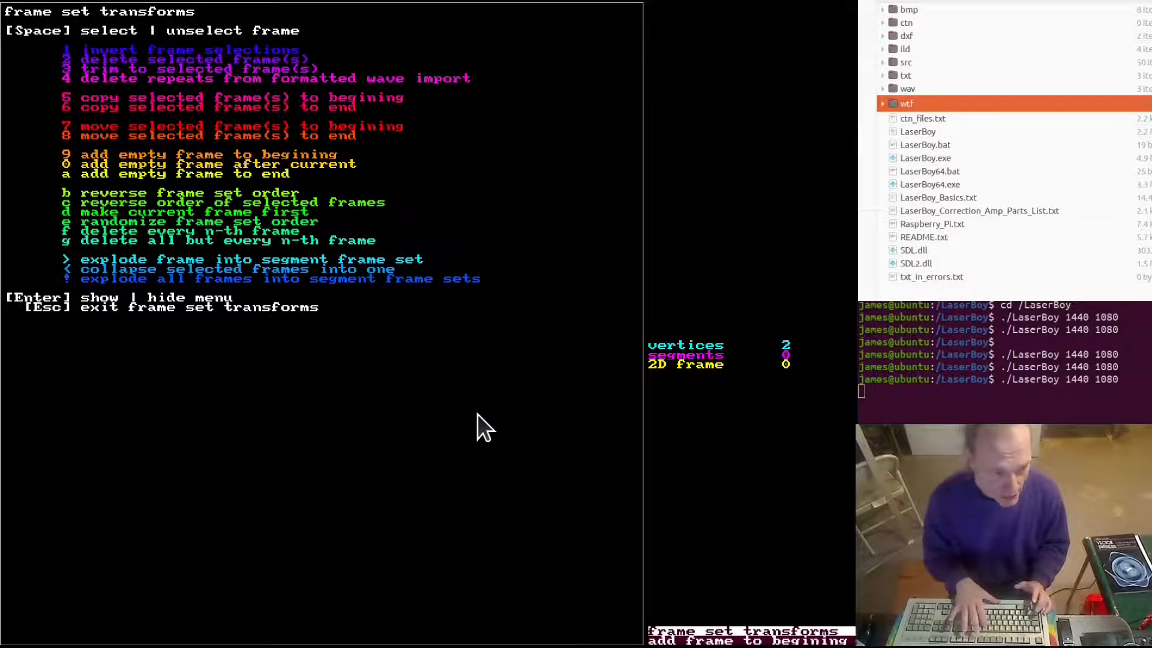
{"action": "key", "text": "Escape"}
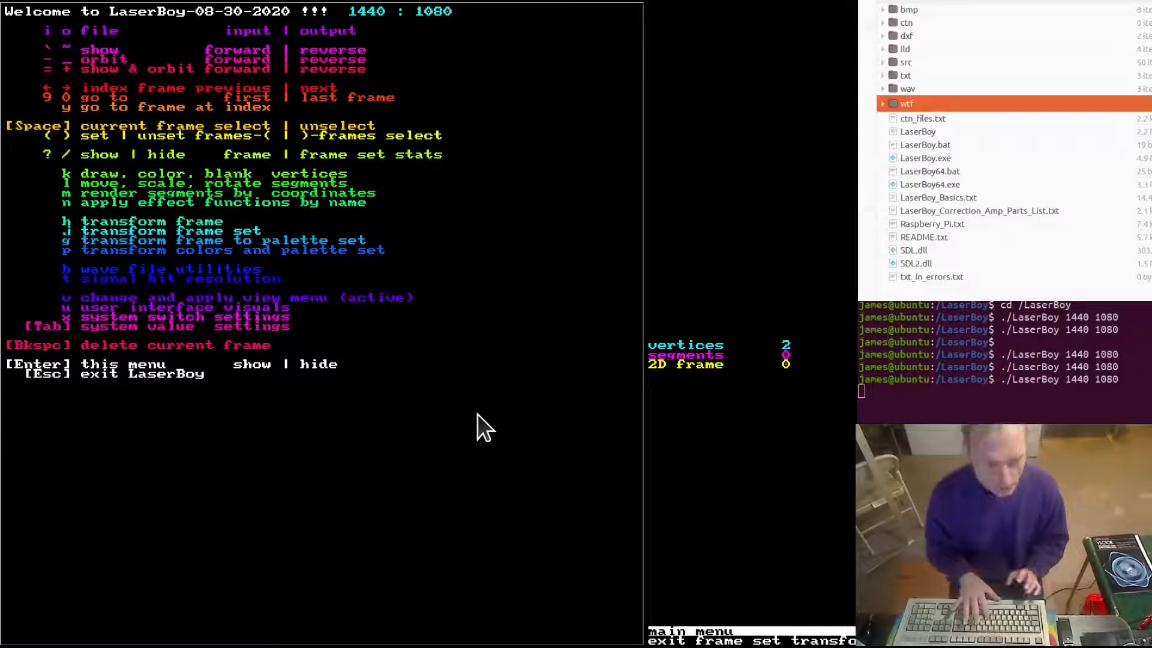
In draw, color, blank mode, select the new frame's second vertex and move it along positive X about halfway to the boundary.
{"action": "key", "text": "k"}
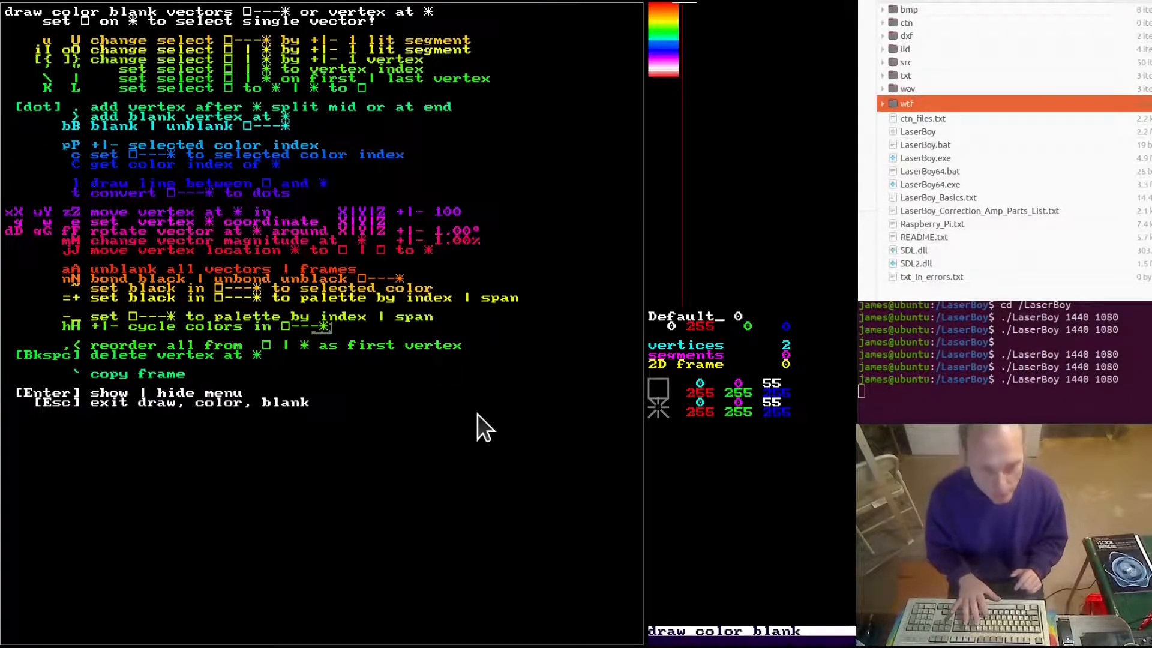
{"action": "key", "text": "Return"}
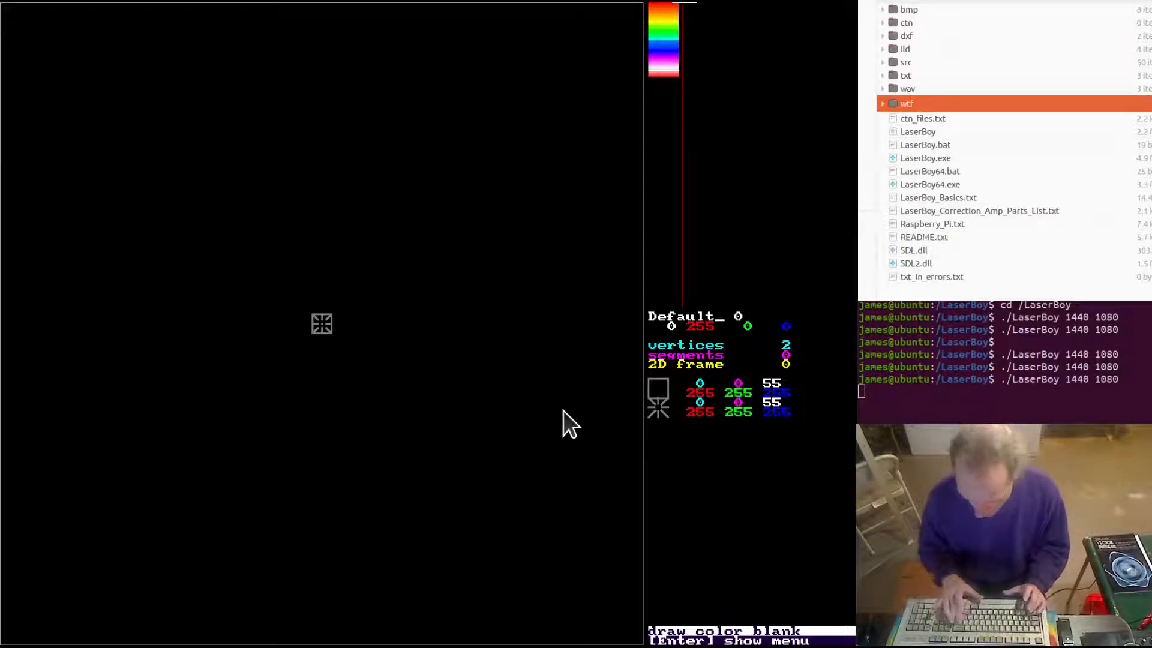
{"action": "key", "text": "plus"}
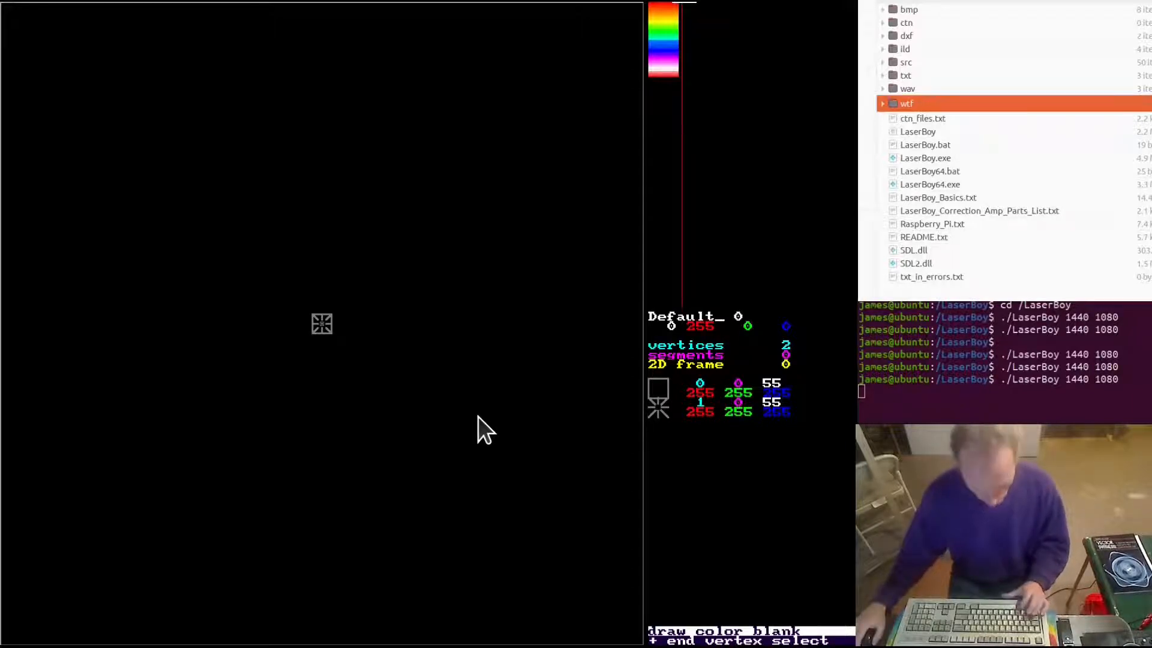
{"action": "key", "text": "x"}
{"action": "key", "text": "x"}
{"action": "key", "text": "x"}
{"action": "key", "text": "x"}
{"action": "key", "text": "x"}
{"action": "key", "text": "x"}
{"action": "key", "text": "x"}
{"action": "key", "text": "x"}
{"action": "key", "text": "x"}
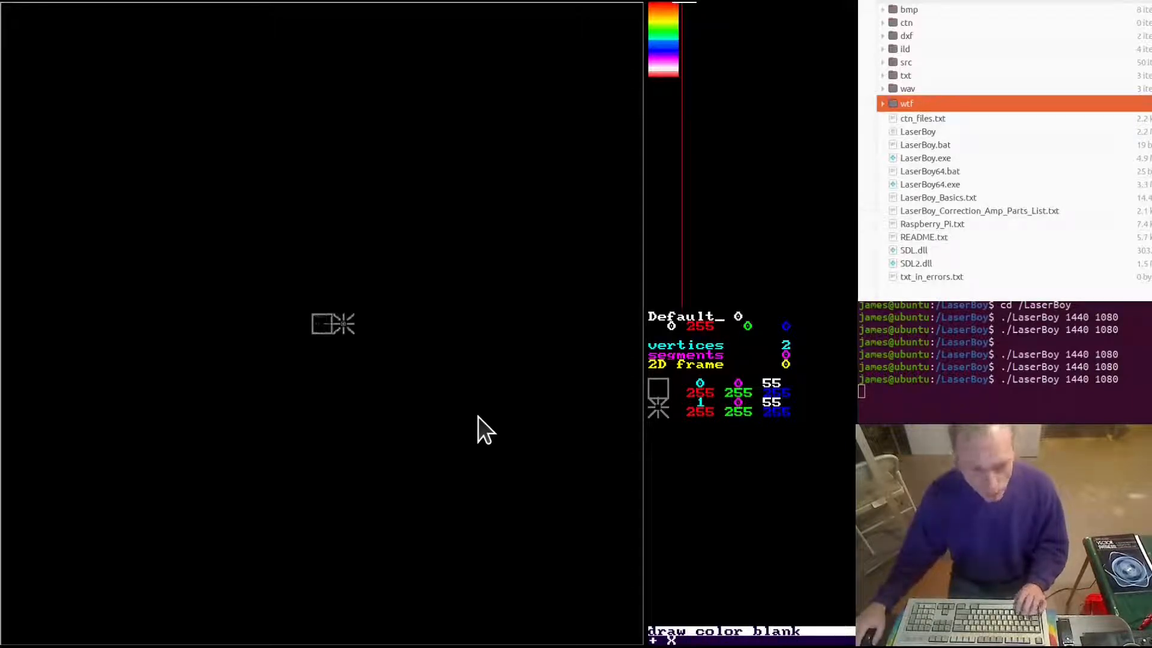
{"action": "key", "text": "x"}
{"action": "key", "text": "x"}
{"action": "key", "text": "x"}
{"action": "key", "text": "x"}
{"action": "key", "text": "x"}
{"action": "key", "text": "x"}
{"action": "key", "text": "x"}
{"action": "key", "text": "x"}
{"action": "key", "text": "x"}
{"action": "key", "text": "x"}
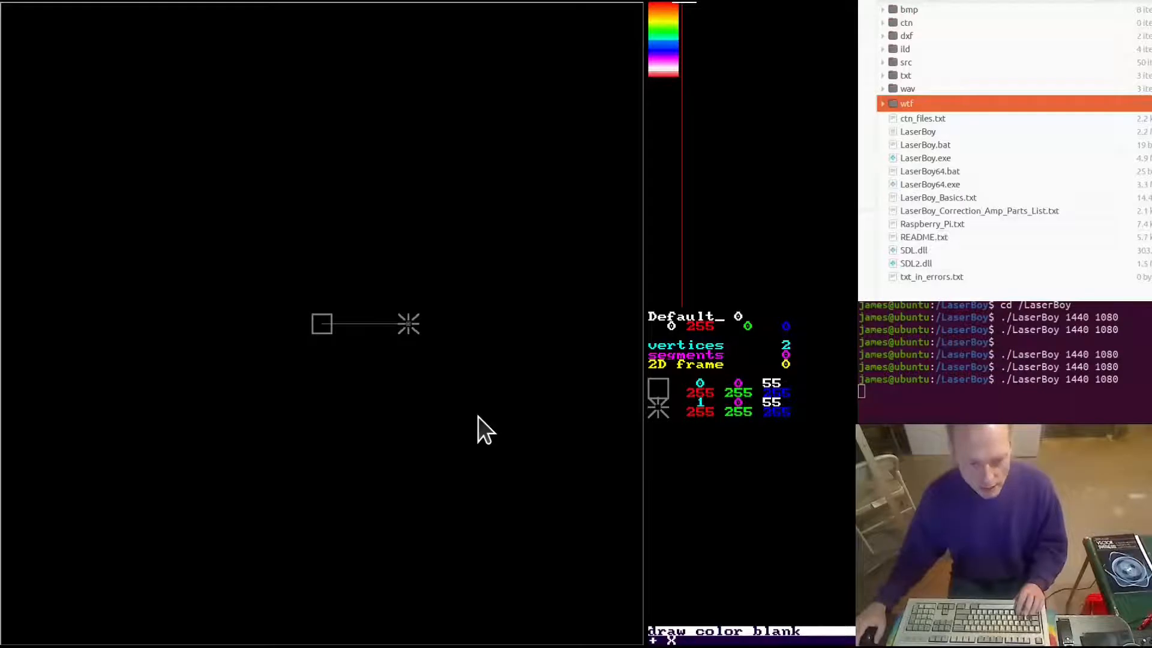
{"action": "key", "text": "x"}
{"action": "key", "text": "x"}
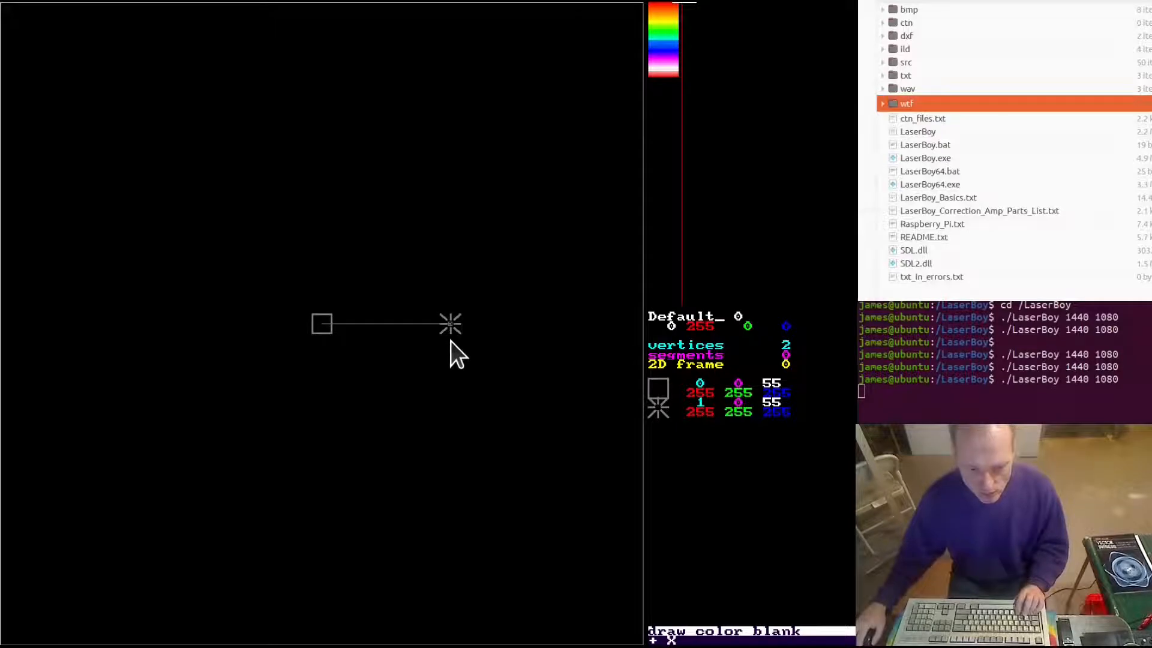
{"action": "key", "text": "x"}
{"action": "key", "text": "x"}
{"action": "key", "text": "x"}
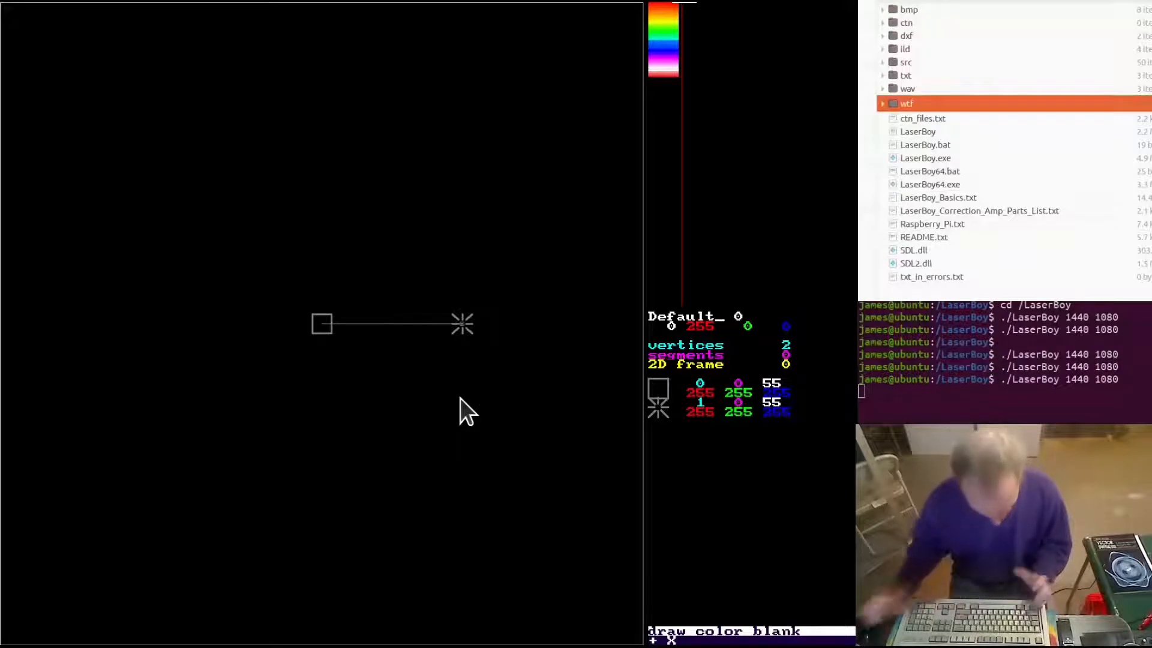
{"action": "key", "text": "x"}
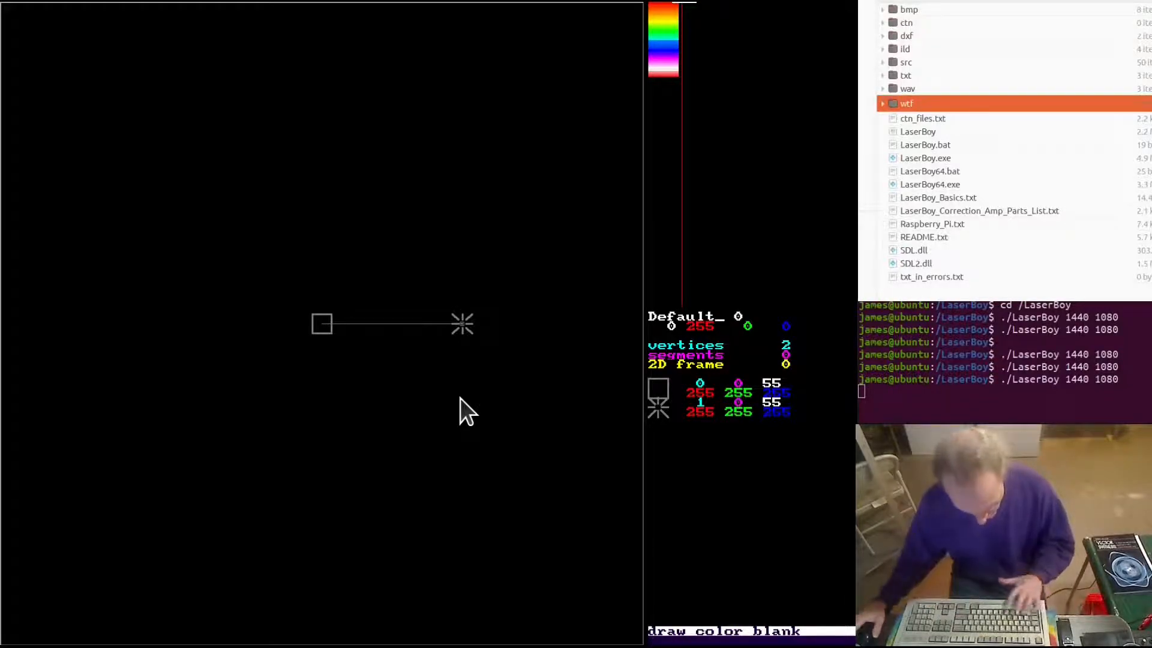
Unblank the selected vector and set its color to yellow, palette index 16.
{"action": "key", "text": "u"}
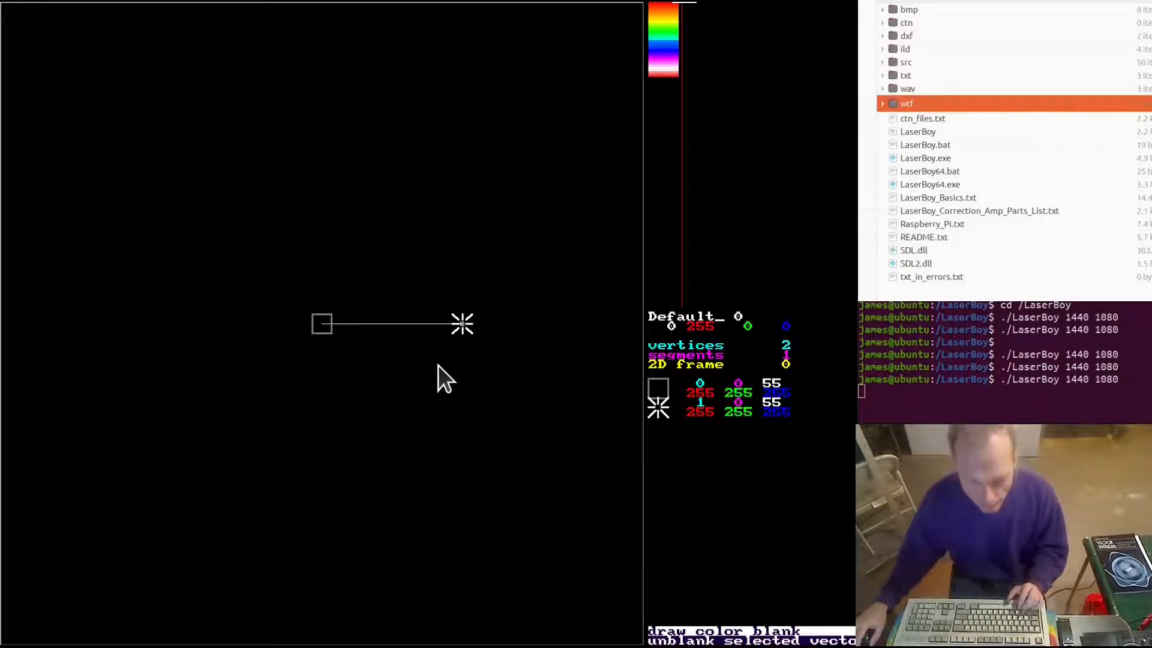
{"action": "key", "text": "c"}
{"action": "key", "text": "c"}
{"action": "key", "text": "c"}
{"action": "key", "text": "c"}
{"action": "key", "text": "c"}
{"action": "key", "text": "c"}
{"action": "key", "text": "c"}
{"action": "key", "text": "c"}
{"action": "key", "text": "c"}
{"action": "key", "text": "c"}
{"action": "key", "text": "c"}
{"action": "key", "text": "c"}
{"action": "key", "text": "c"}
{"action": "key", "text": "c"}
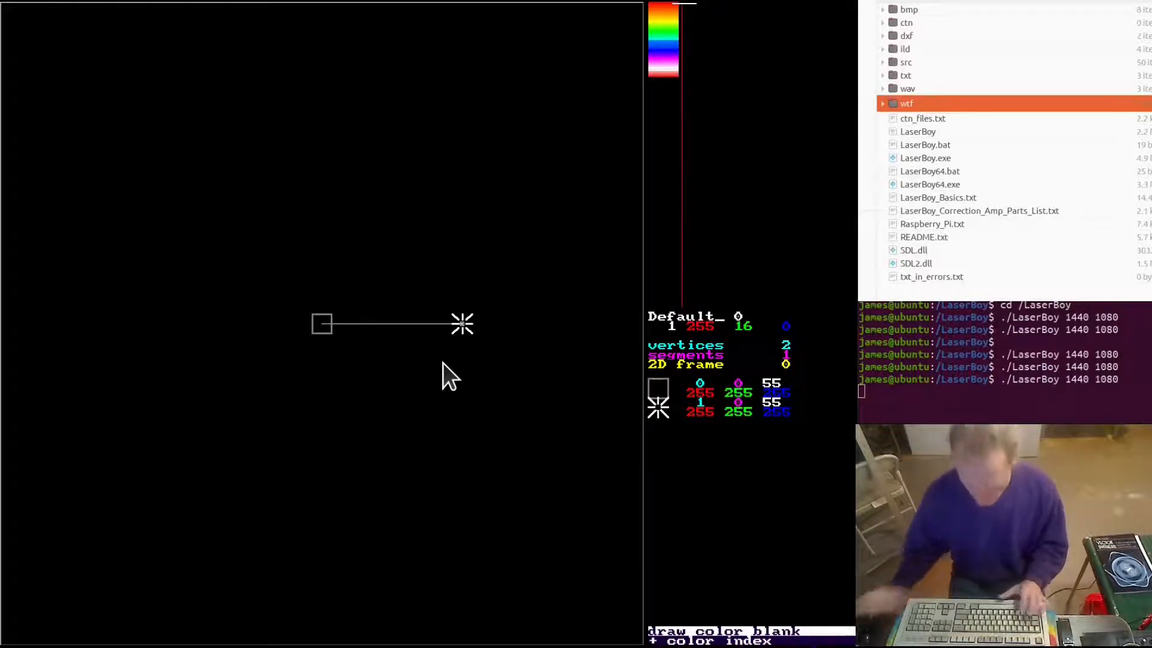
{"action": "key", "text": "shift+c"}
{"action": "key", "text": "shift+c"}
{"action": "key", "text": "shift+c"}
{"action": "key", "text": "shift+c"}
{"action": "key", "text": "shift+c"}
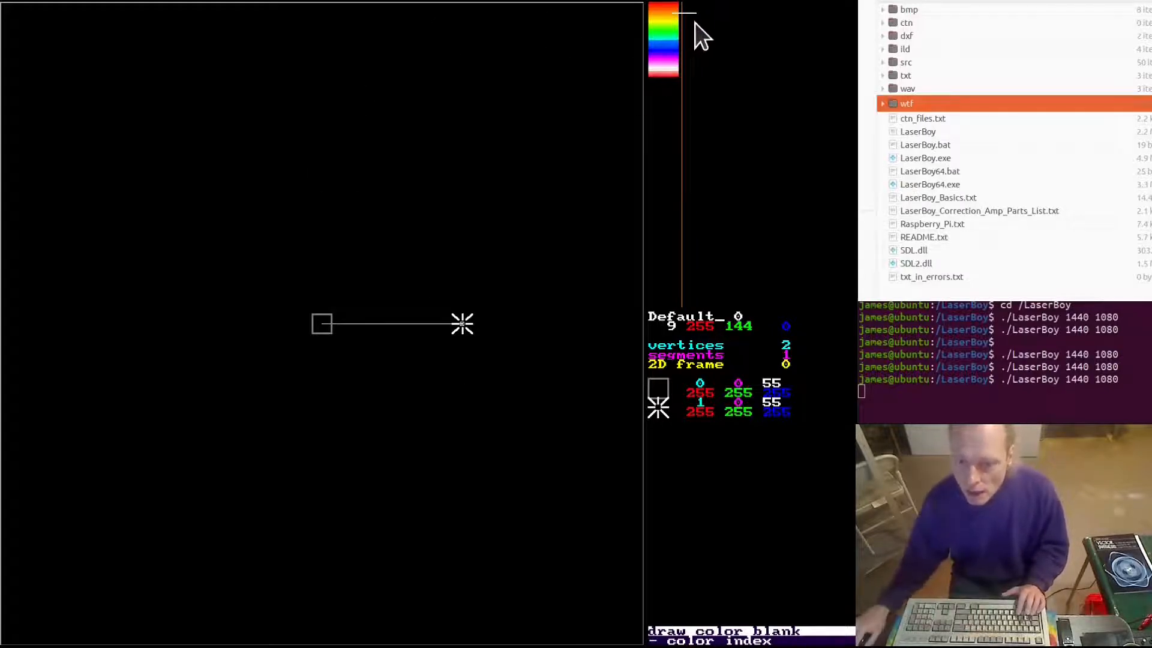
{"action": "key", "text": "c"}
{"action": "key", "text": "c"}
{"action": "key", "text": "c"}
{"action": "key", "text": "c"}
{"action": "key", "text": "c"}
{"action": "key", "text": "c"}
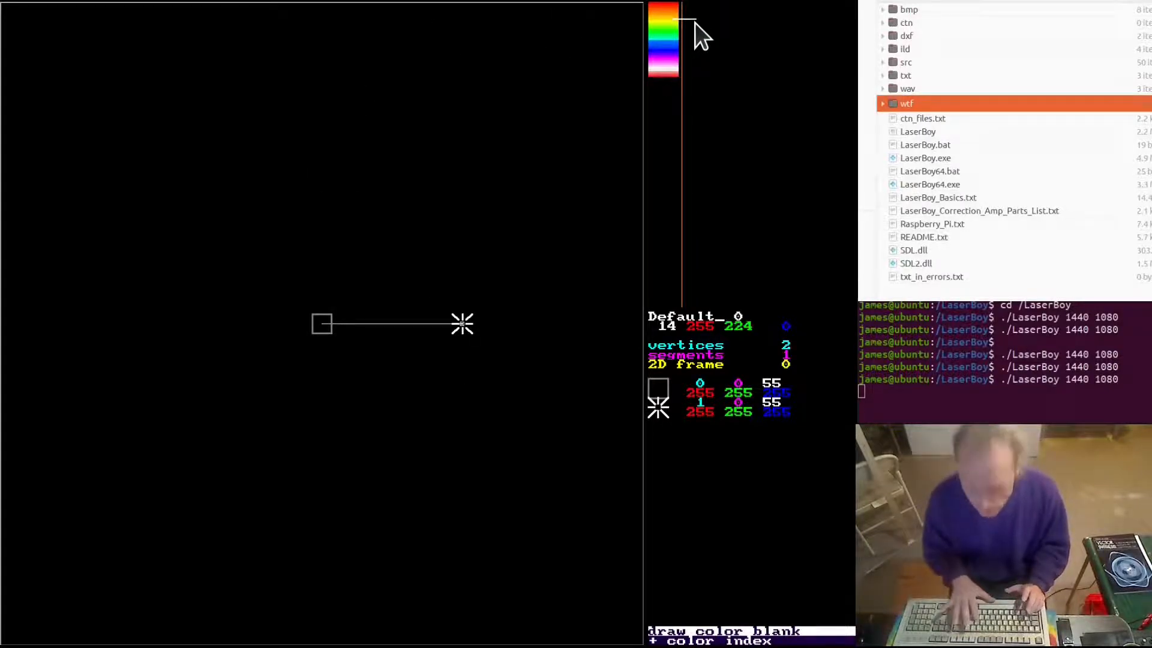
{"action": "key", "text": "c"}
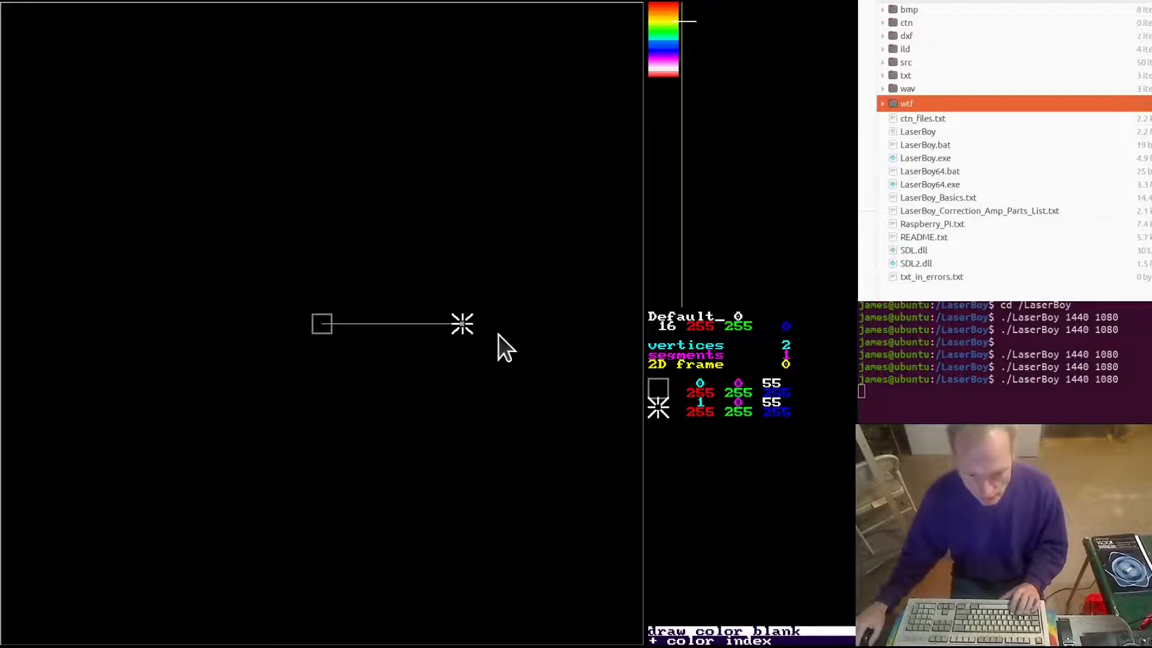
{"action": "key", "text": "c"}
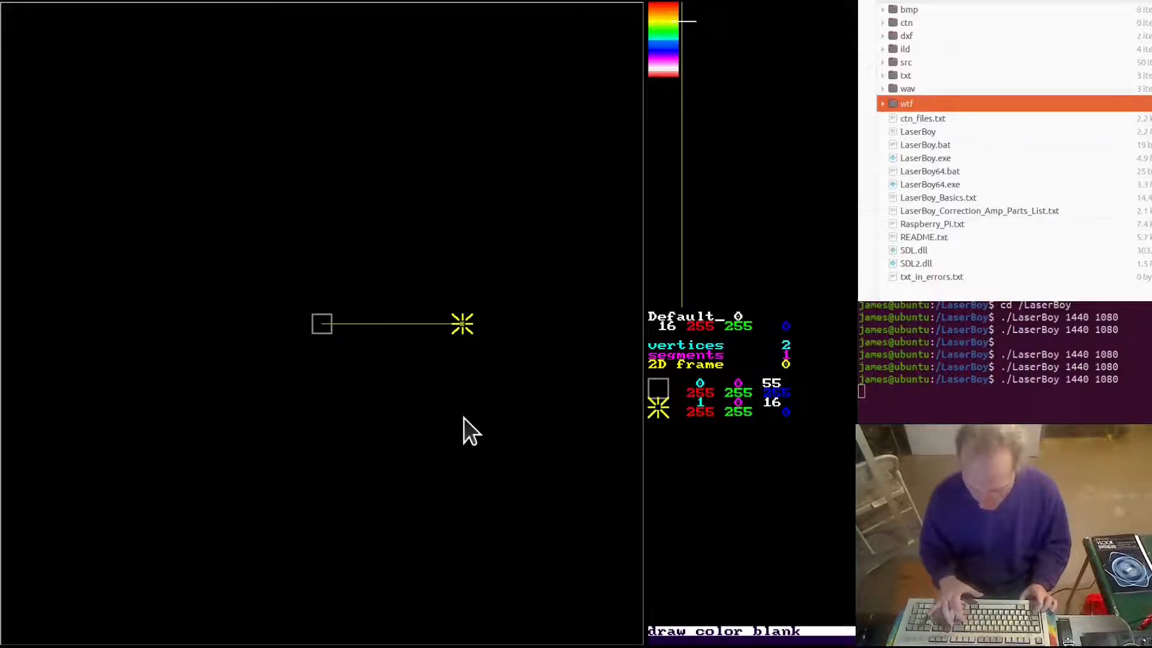
Select the first vertex and move it along negative X to lengthen the line past the origin.
{"action": "key", "text": "minus"}
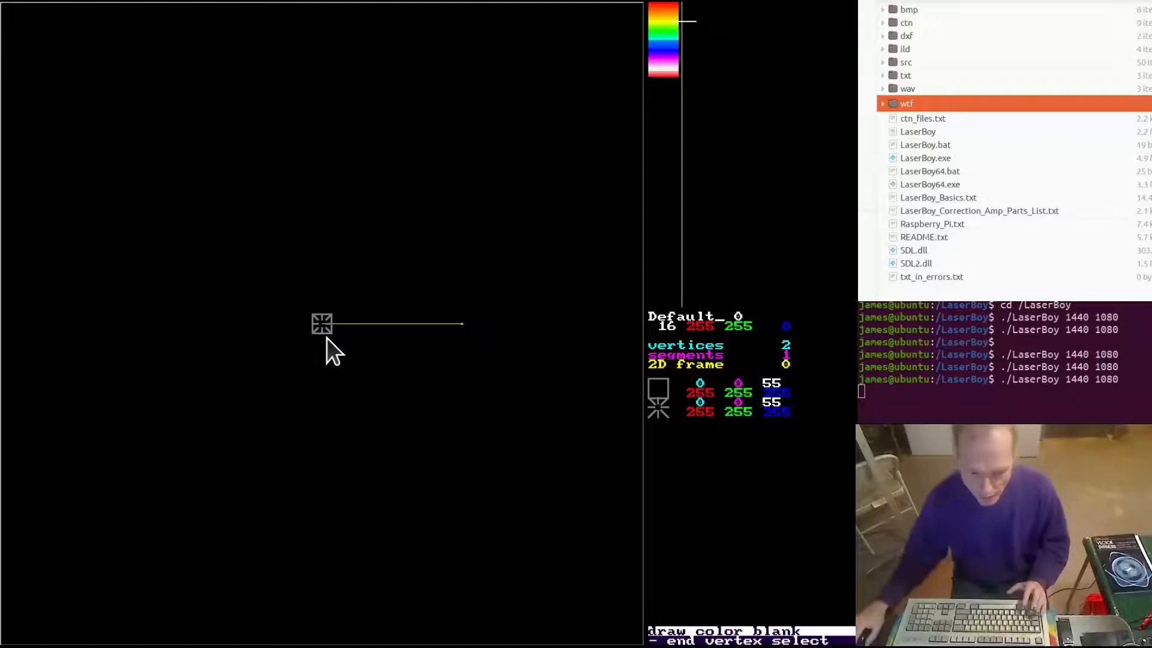
{"action": "key", "text": "x"}
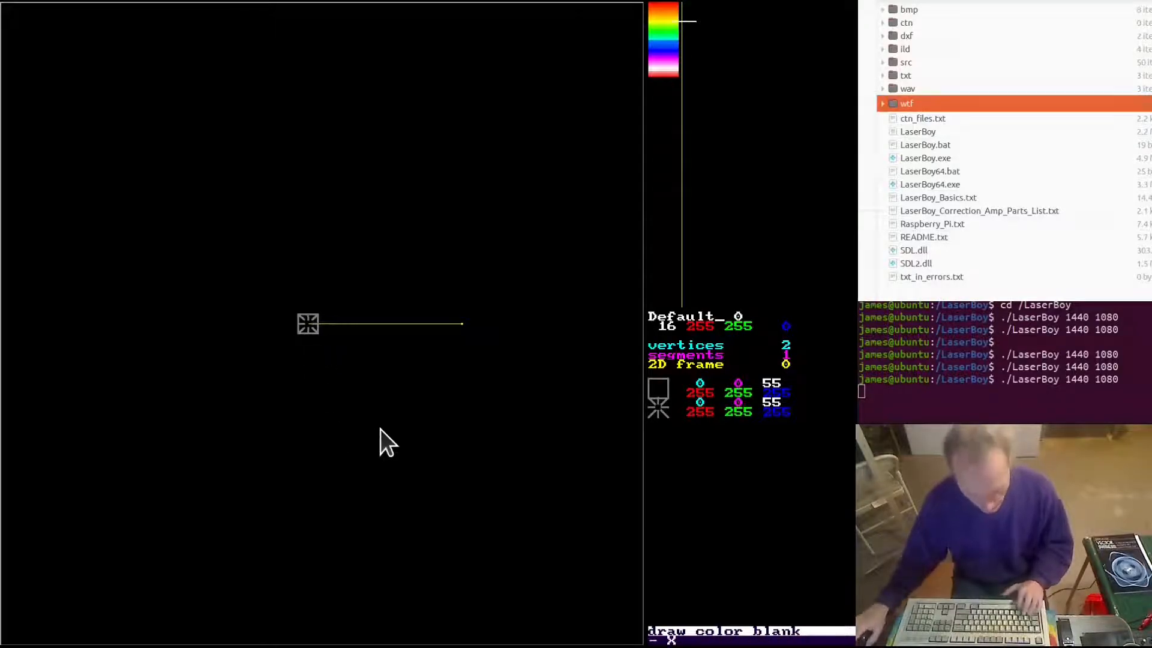
{"action": "key", "text": "x"}
{"action": "key", "text": "x"}
{"action": "key", "text": "x"}
{"action": "key", "text": "x"}
{"action": "key", "text": "x"}
{"action": "key", "text": "x"}
{"action": "key", "text": "x"}
{"action": "key", "text": "x"}
{"action": "key", "text": "x"}
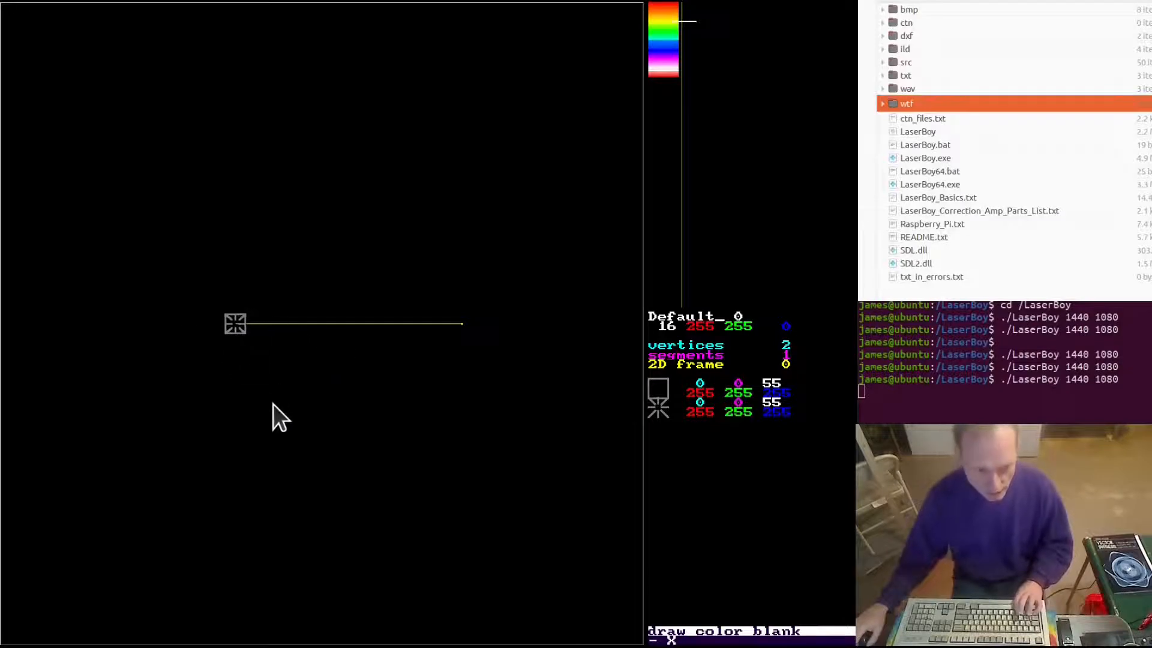
Move the first vertex down along Y and bring it back up level with the other vertex.
{"action": "key", "text": "y"}
{"action": "key", "text": "y"}
{"action": "key", "text": "y"}
{"action": "key", "text": "y"}
{"action": "key", "text": "y"}
{"action": "key", "text": "y"}
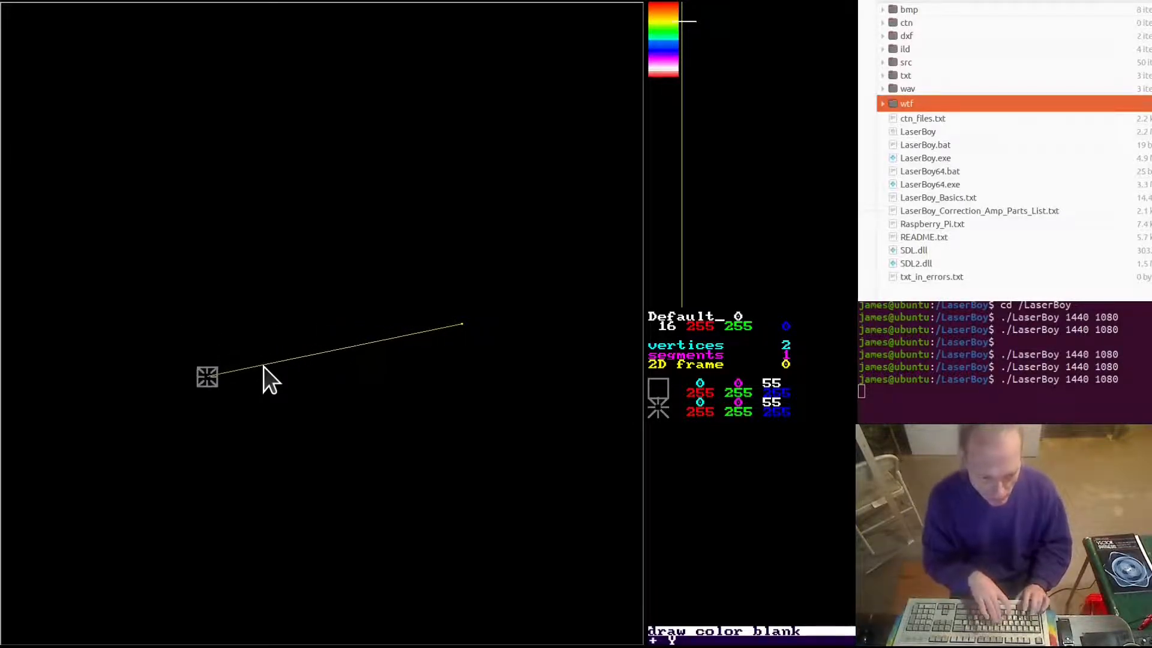
{"action": "key", "text": "shift+y"}
{"action": "key", "text": "shift+y"}
{"action": "key", "text": "shift+y"}
{"action": "key", "text": "shift+y"}
{"action": "key", "text": "shift+y"}
{"action": "key", "text": "shift+y"}
{"action": "key", "text": "shift+y"}
{"action": "key", "text": "shift+y"}
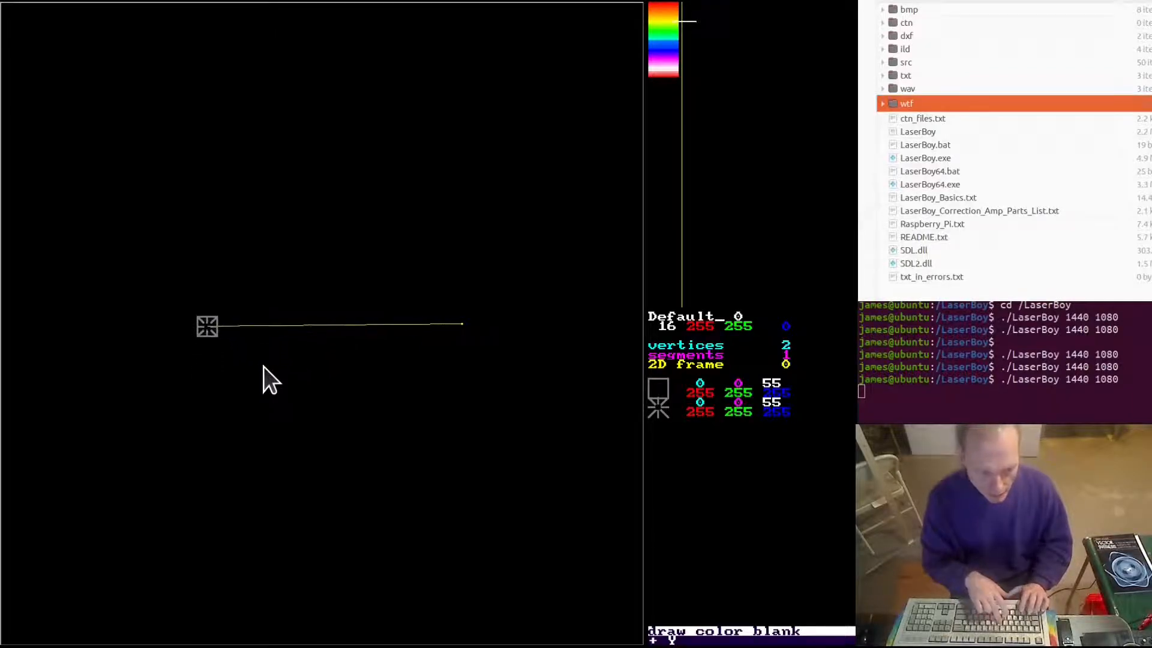
Turn on the floating axis in the user interface visuals and orbit the frame to a 3D view.
{"action": "key", "text": "Escape"}
{"action": "key", "text": "u"}
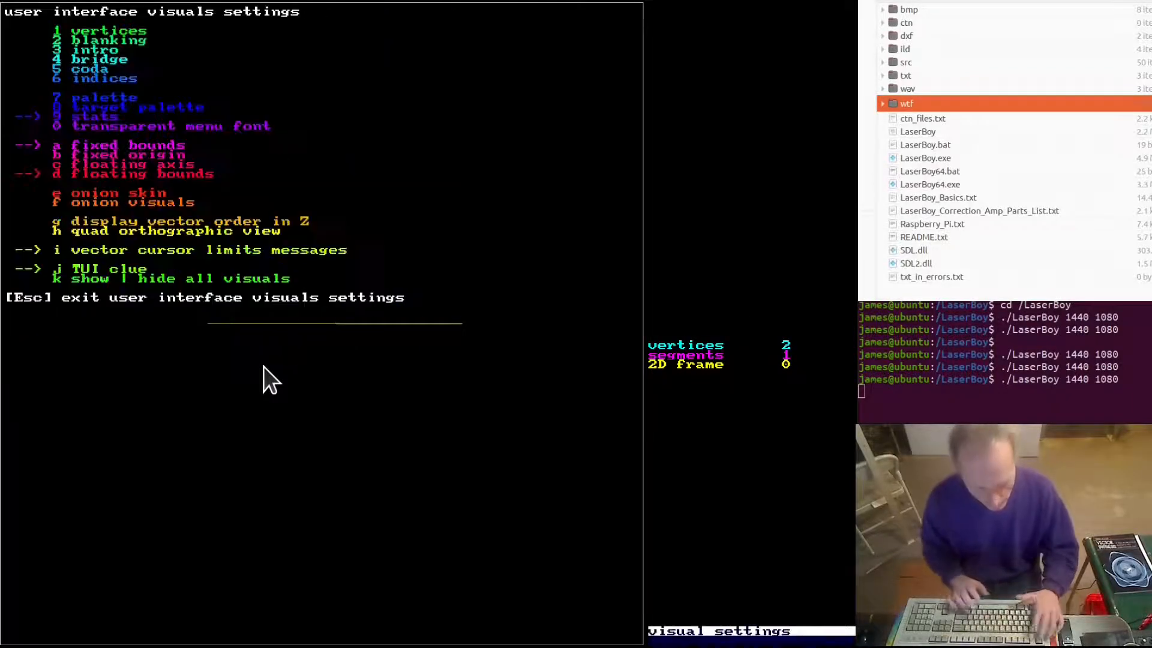
{"action": "key", "text": "c"}
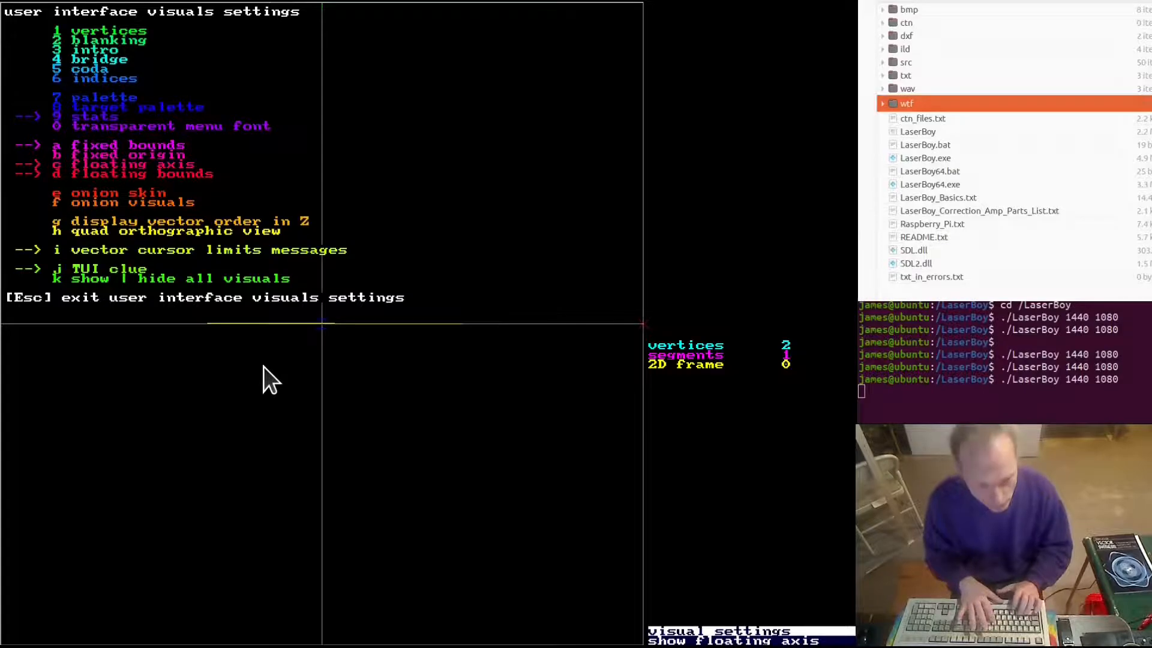
{"action": "key", "text": "Escape"}
{"action": "key", "text": "plus"}
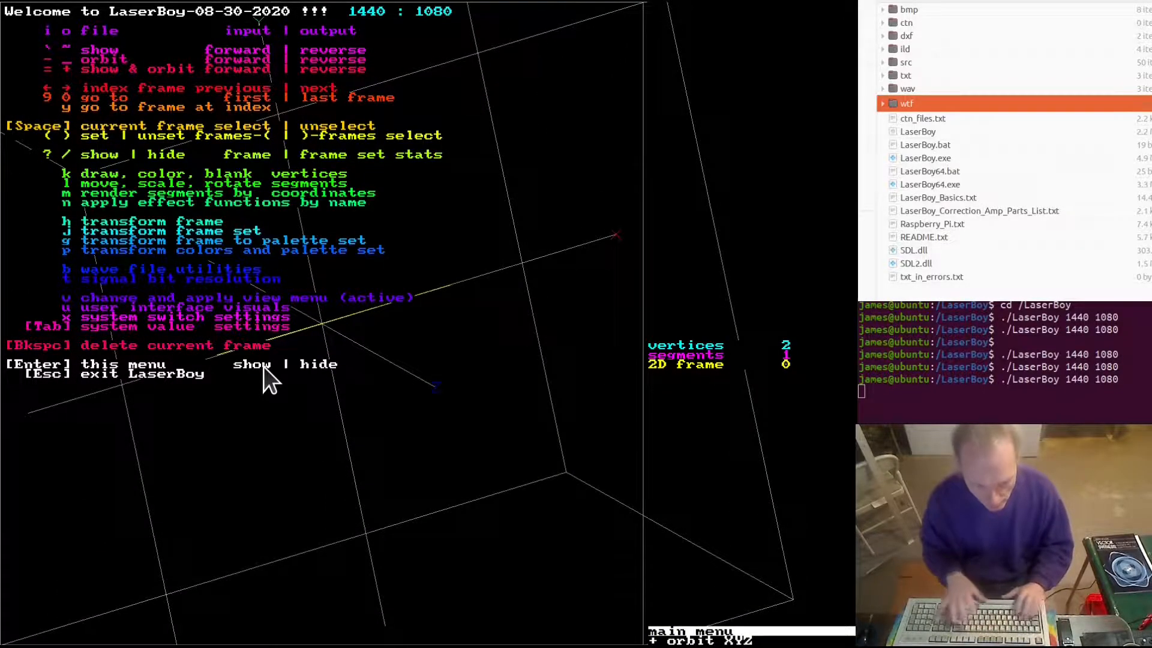
In draw, color, blank mode, move the first vertex forward along positive Z and back slightly into negative Z.
{"action": "key", "text": "k"}
{"action": "key", "text": "Return"}
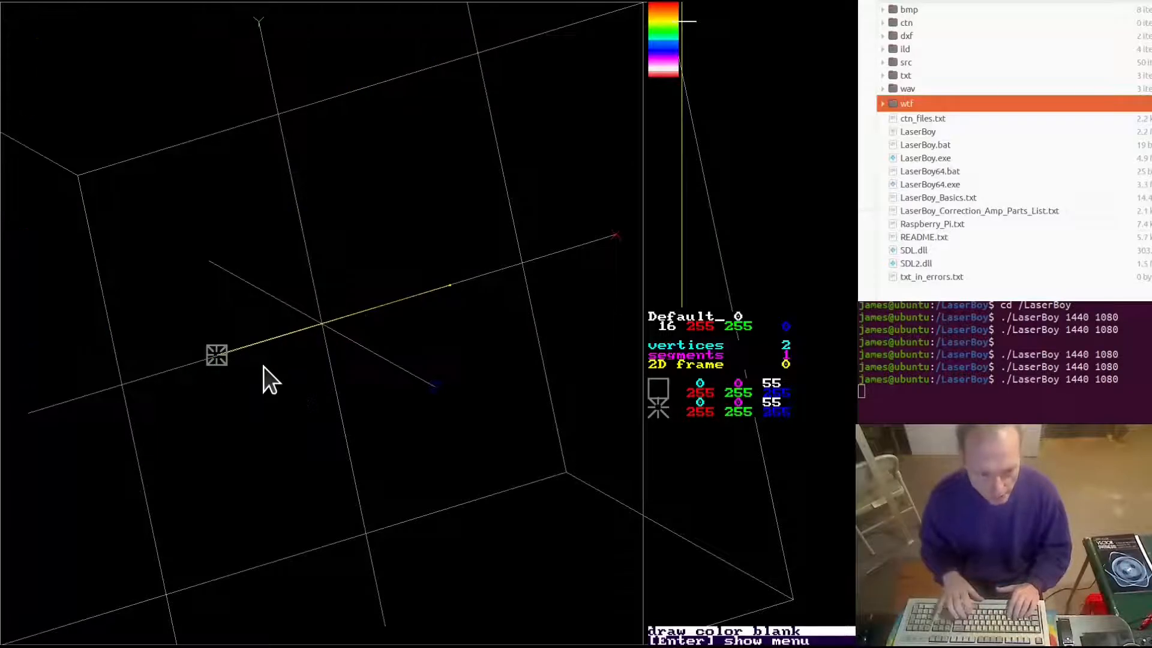
{"action": "key", "text": "Page_Up"}
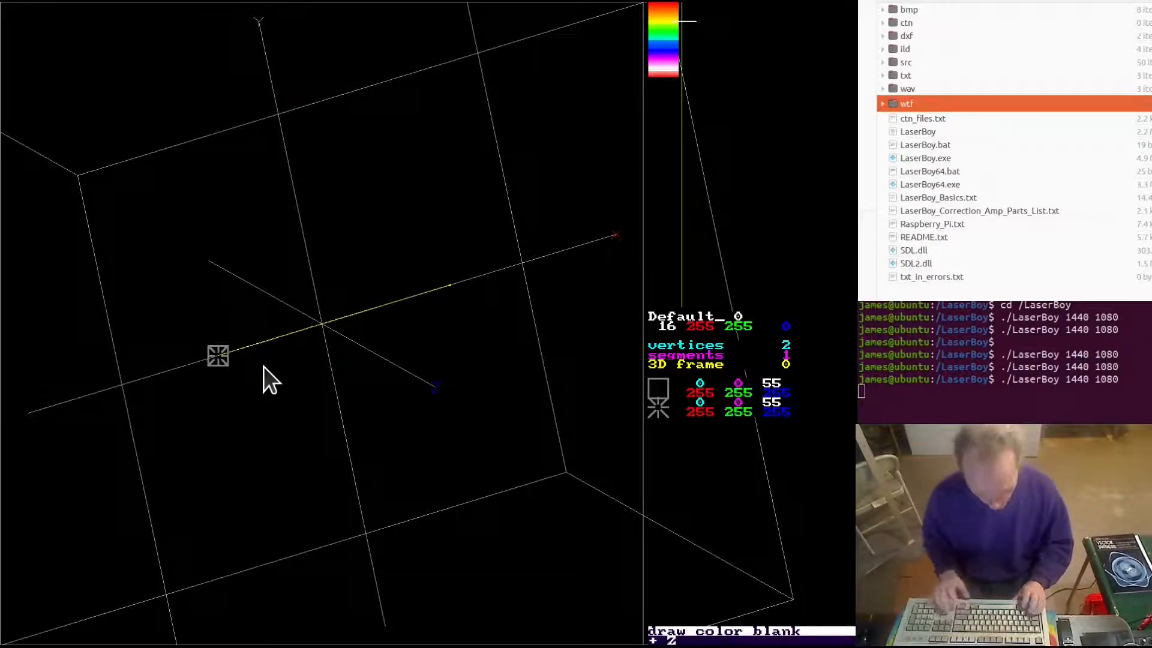
{"action": "key", "text": "Page_Up"}
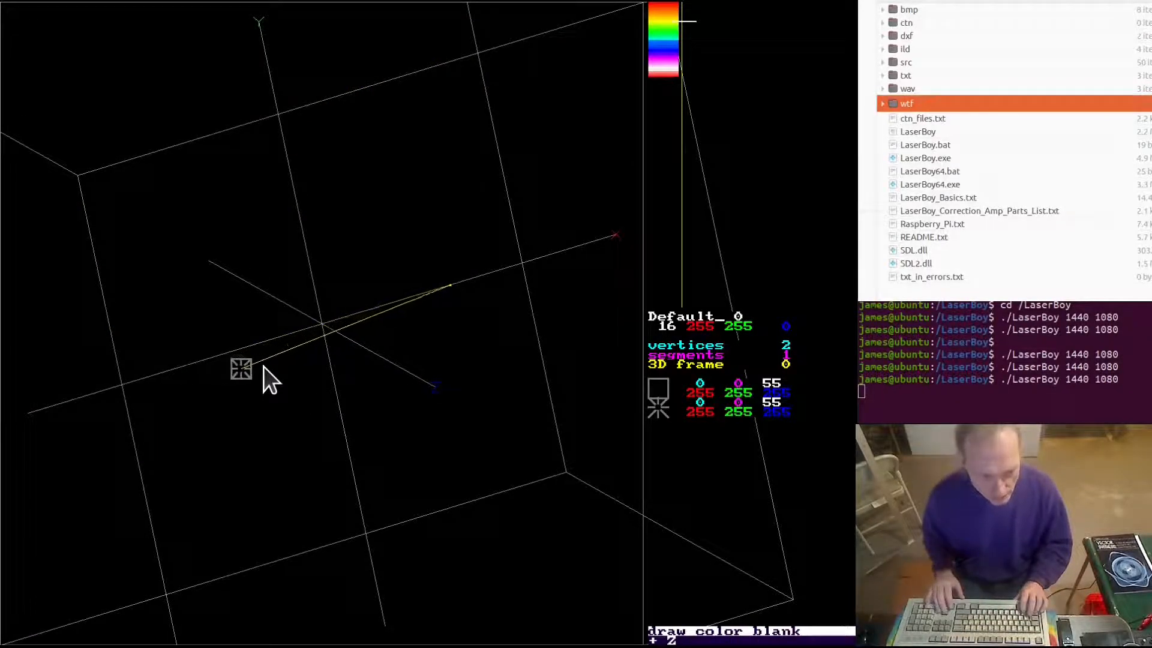
{"action": "key", "text": "Page_Down"}
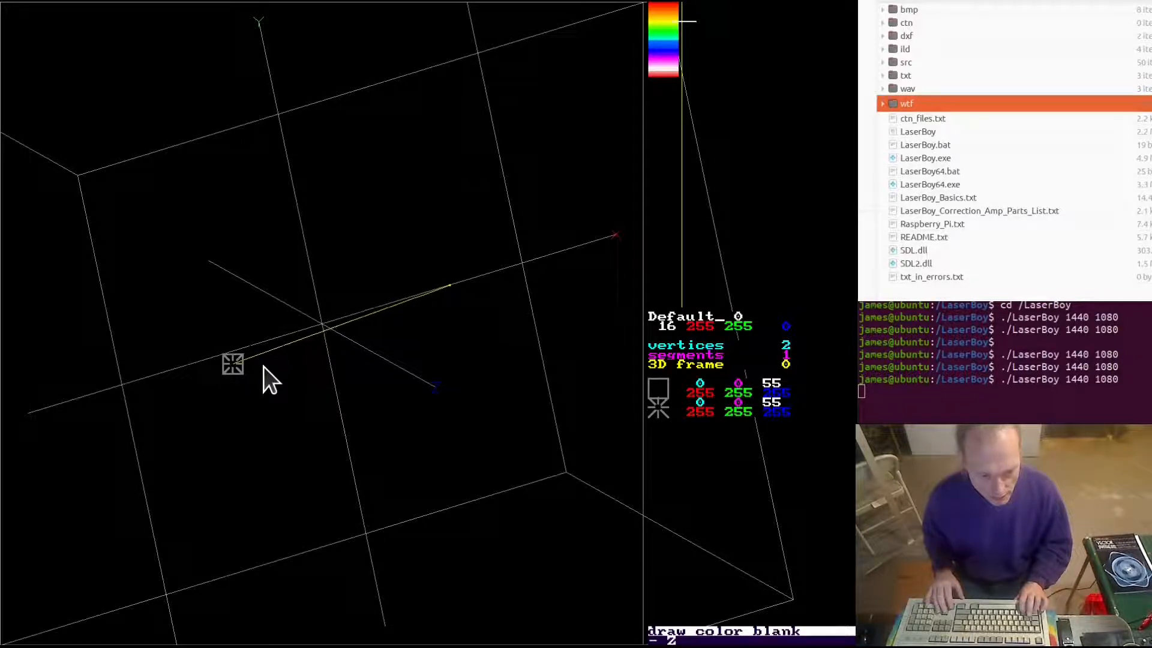
{"action": "key", "text": "Page_Down"}
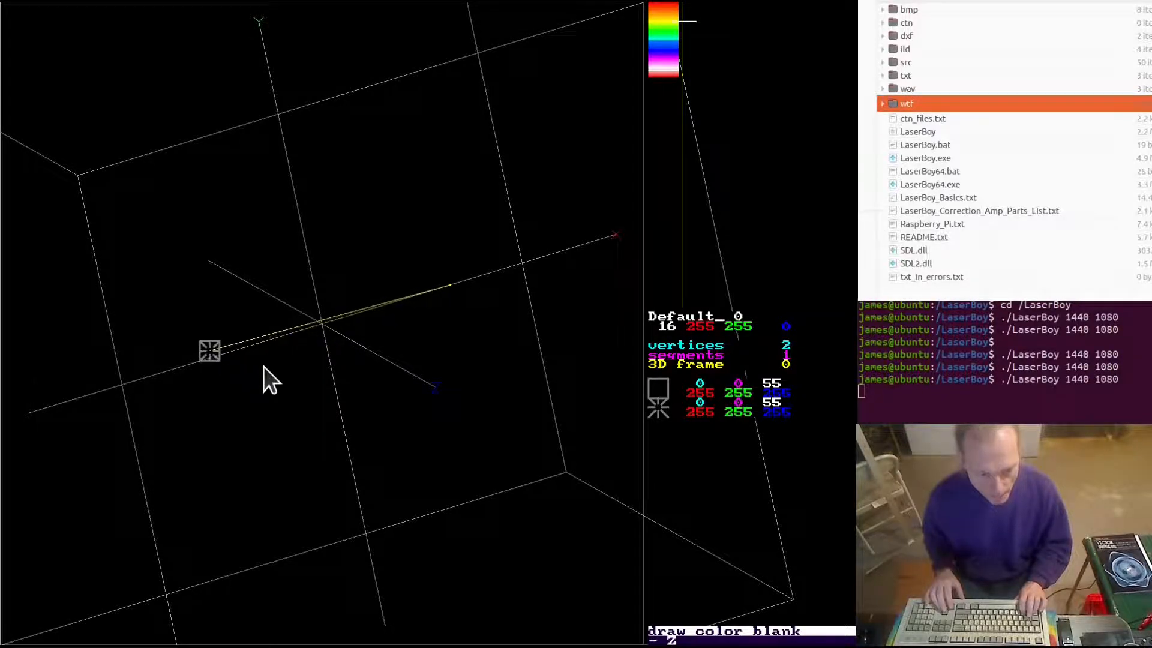
In the front view, select the second vertex and rotate the vector about the Z axis in both directions, ending slightly above the X axis.
{"action": "key", "text": "1"}
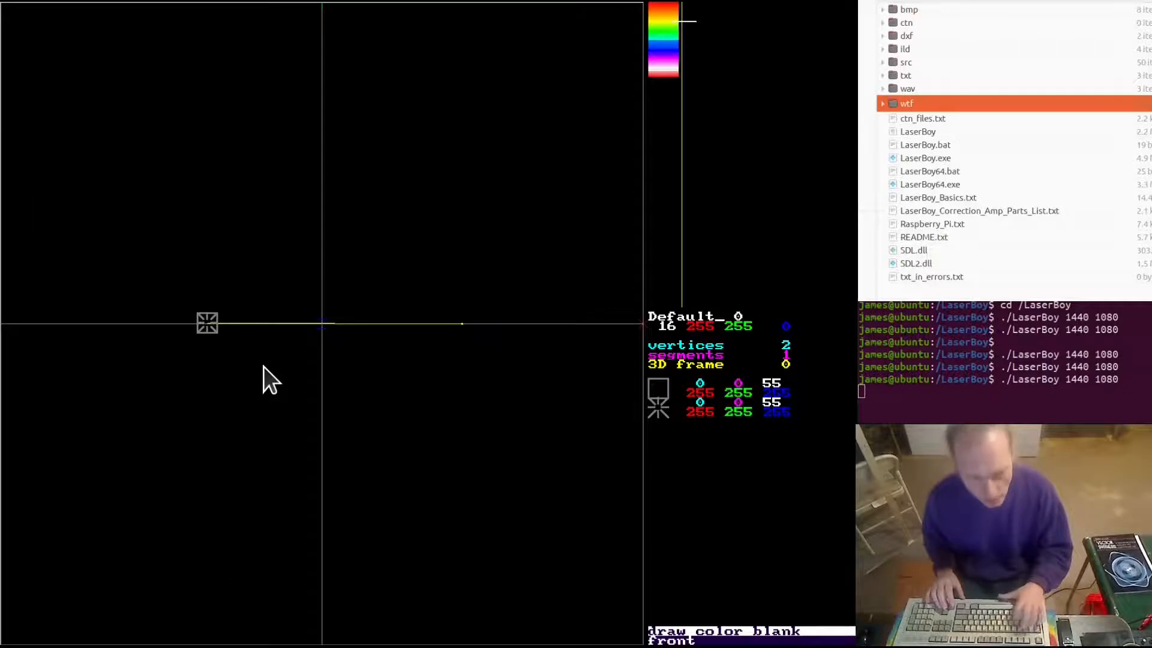
{"action": "key", "text": "bracketright"}
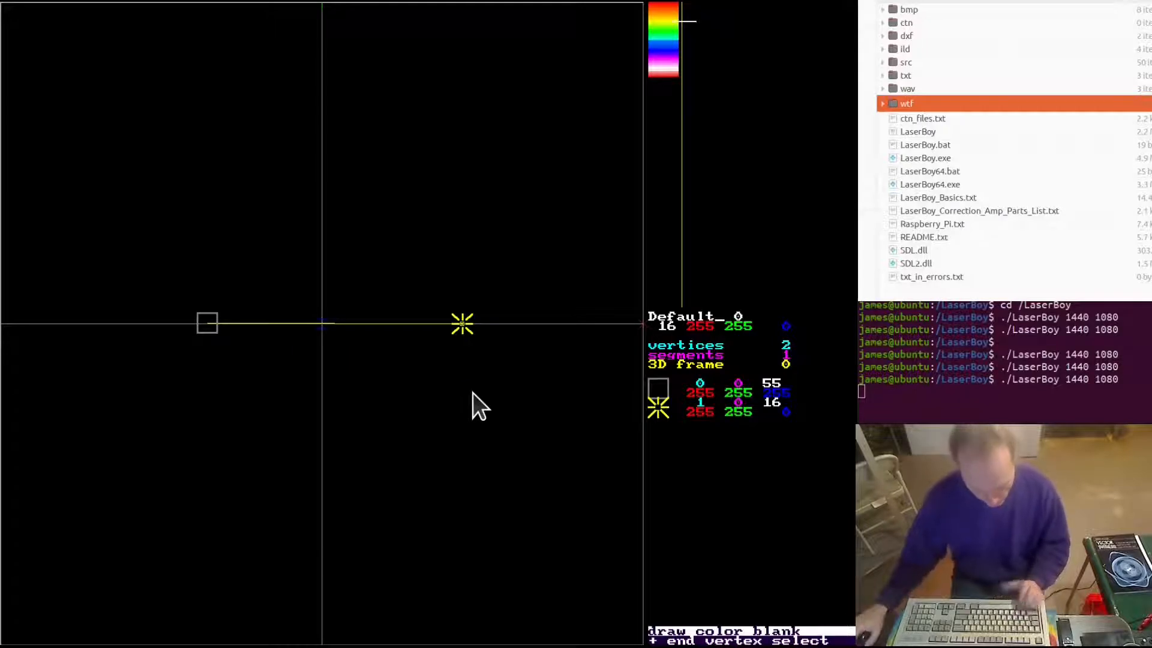
{"action": "key", "text": "a"}
{"action": "key", "text": "z"}
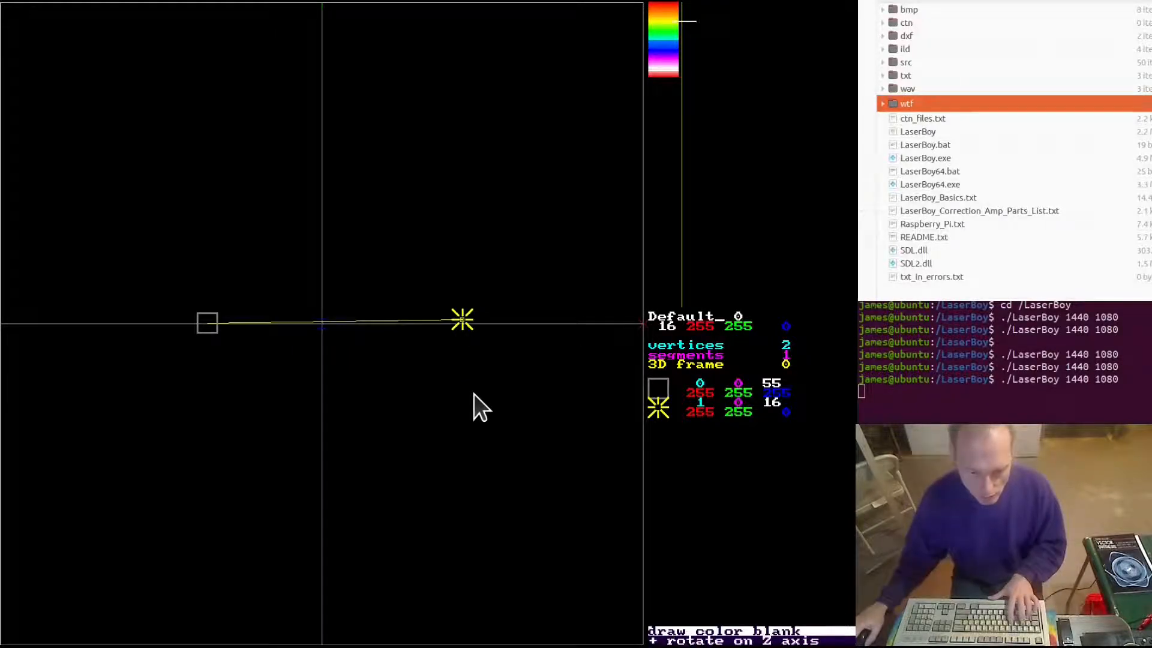
{"action": "key", "text": "shift+z"}
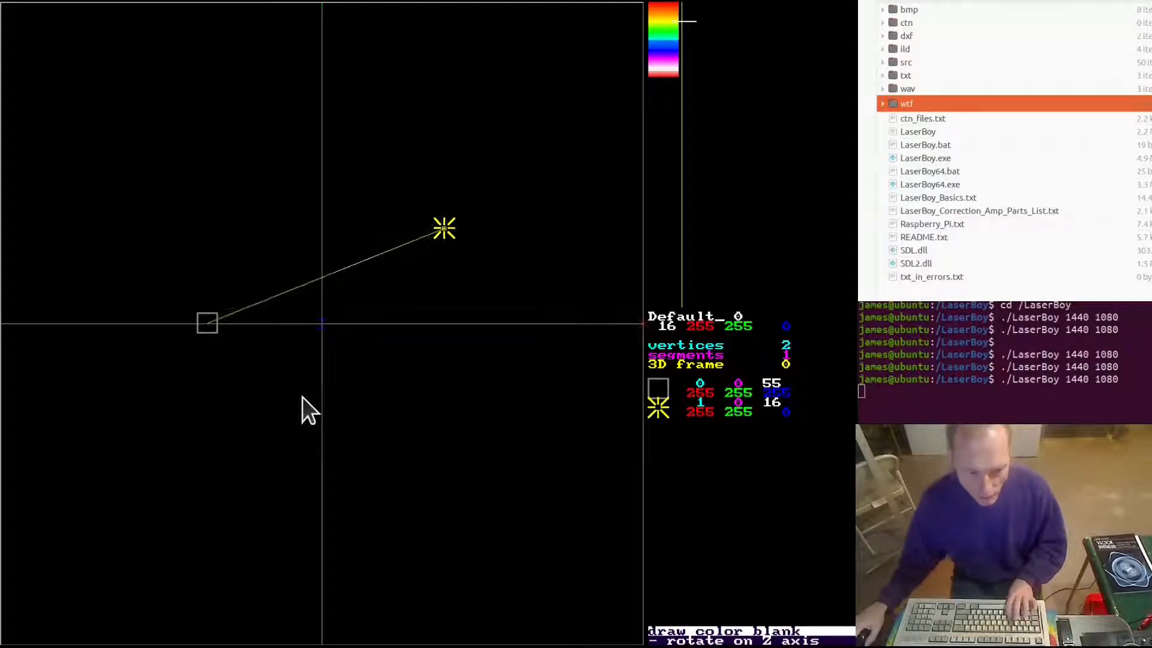
{"action": "key", "text": "z"}
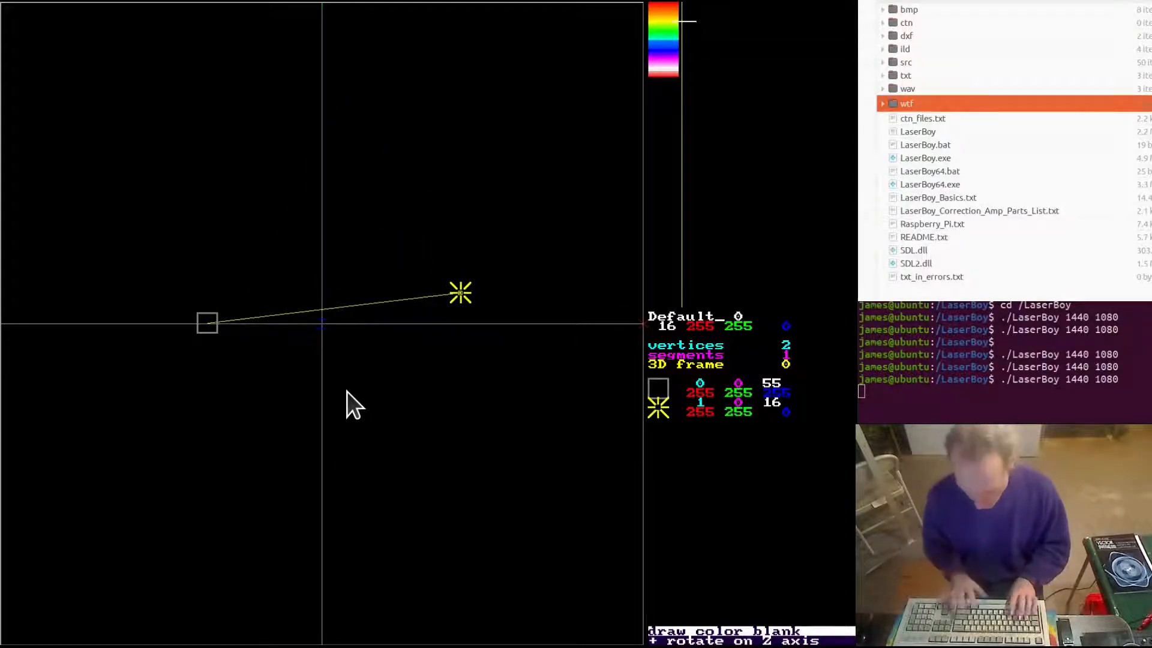
Review the draw, color, blank command list, then rotate the vector further in the positive direction about the Z axis in 1° increments.
{"action": "key", "text": "Return"}
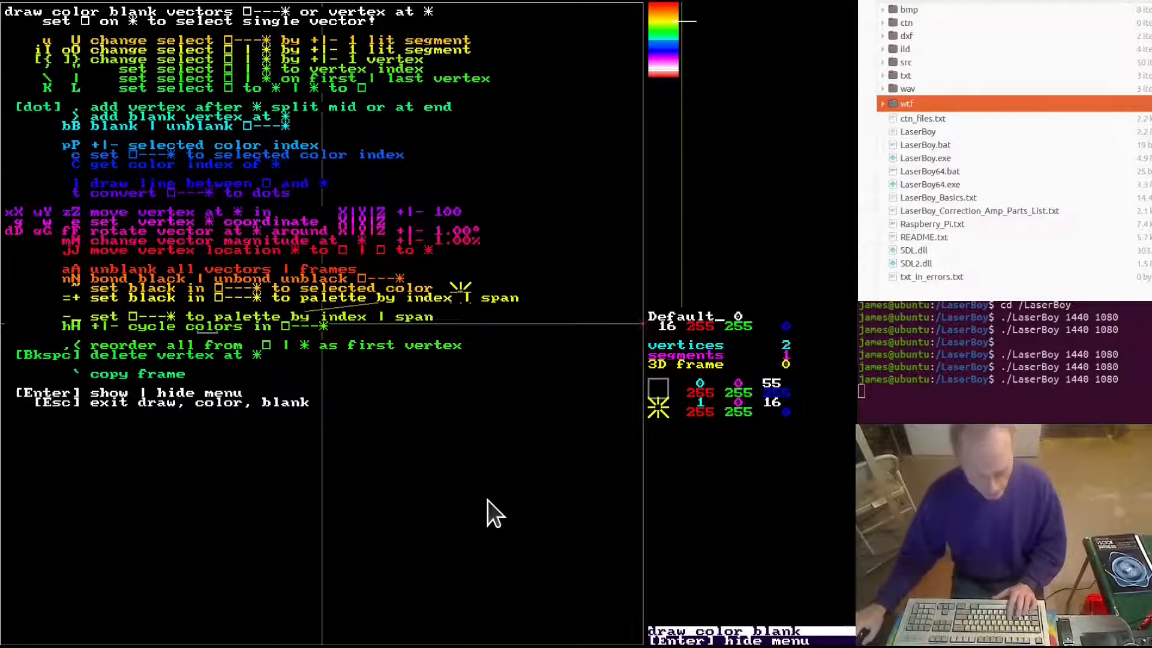
{"action": "key", "text": "Return"}
{"action": "key", "text": "f"}
{"action": "key", "text": "f"}
{"action": "key", "text": "f"}
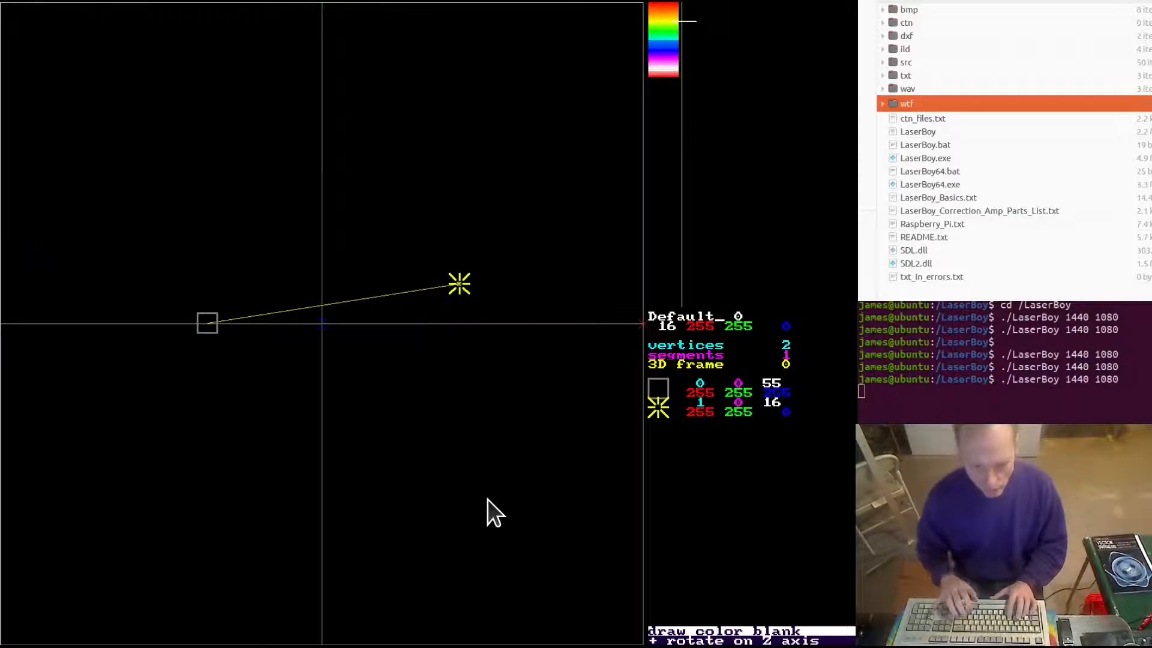
{"action": "key", "text": "f"}
{"action": "key", "text": "f"}
{"action": "key", "text": "f"}
{"action": "key", "text": "f"}
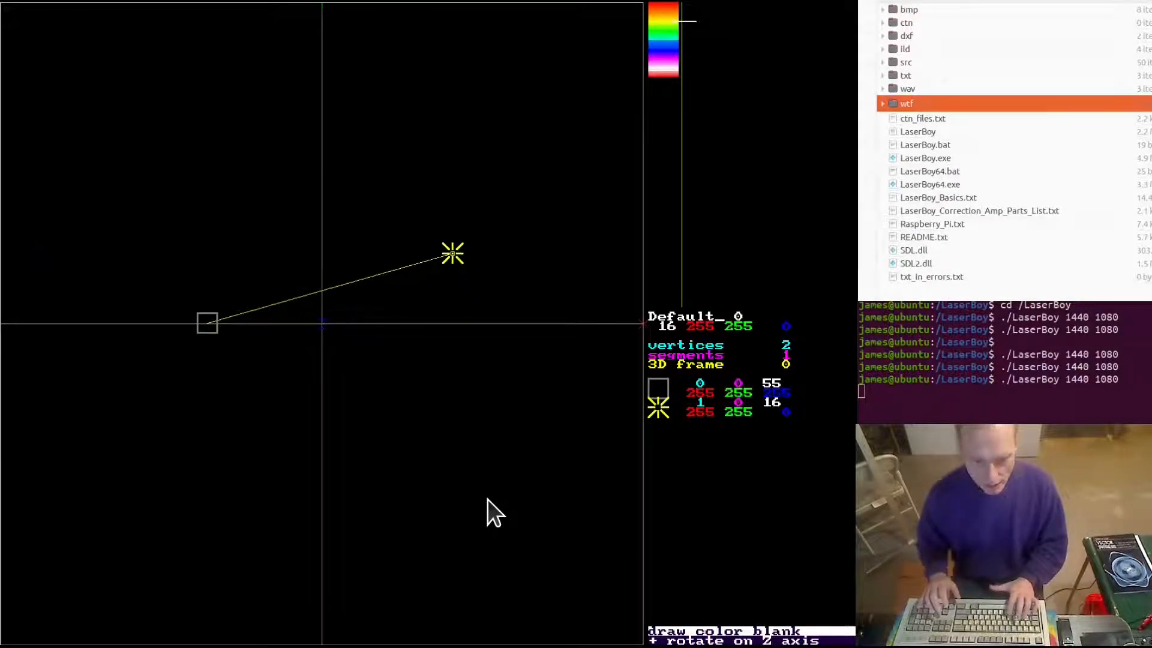
{"action": "key", "text": "f"}
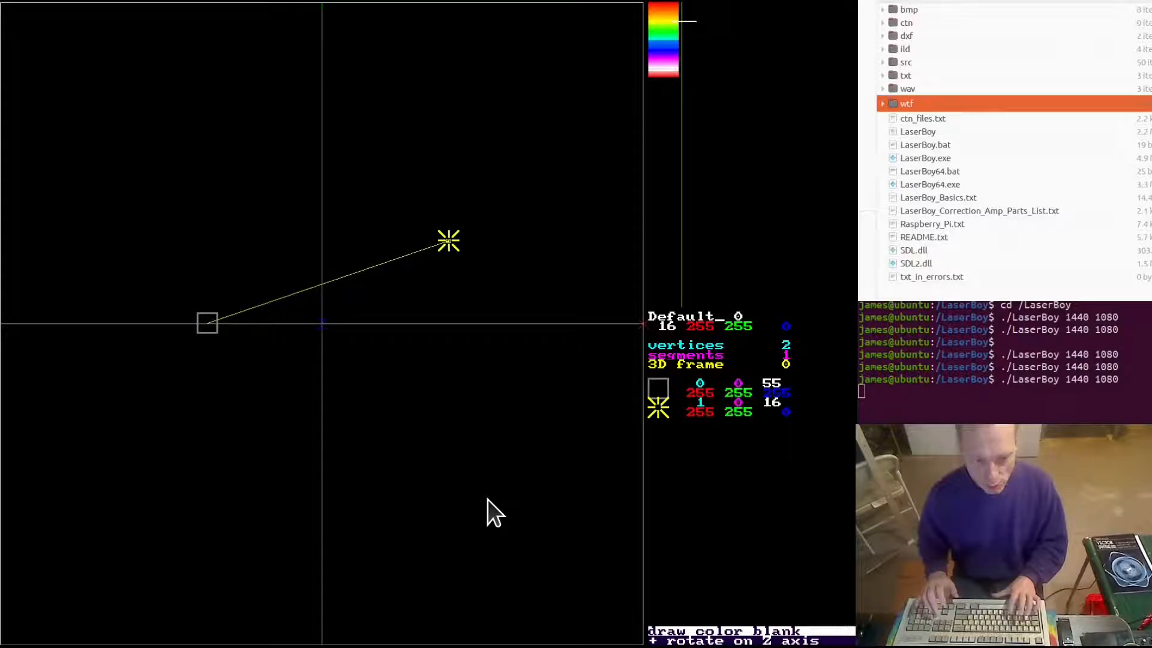
Set the rotate degrees per key hit to 45 in the value settings and save the changed settings to LaserBoy.wtf.
{"action": "key", "text": "Tab"}
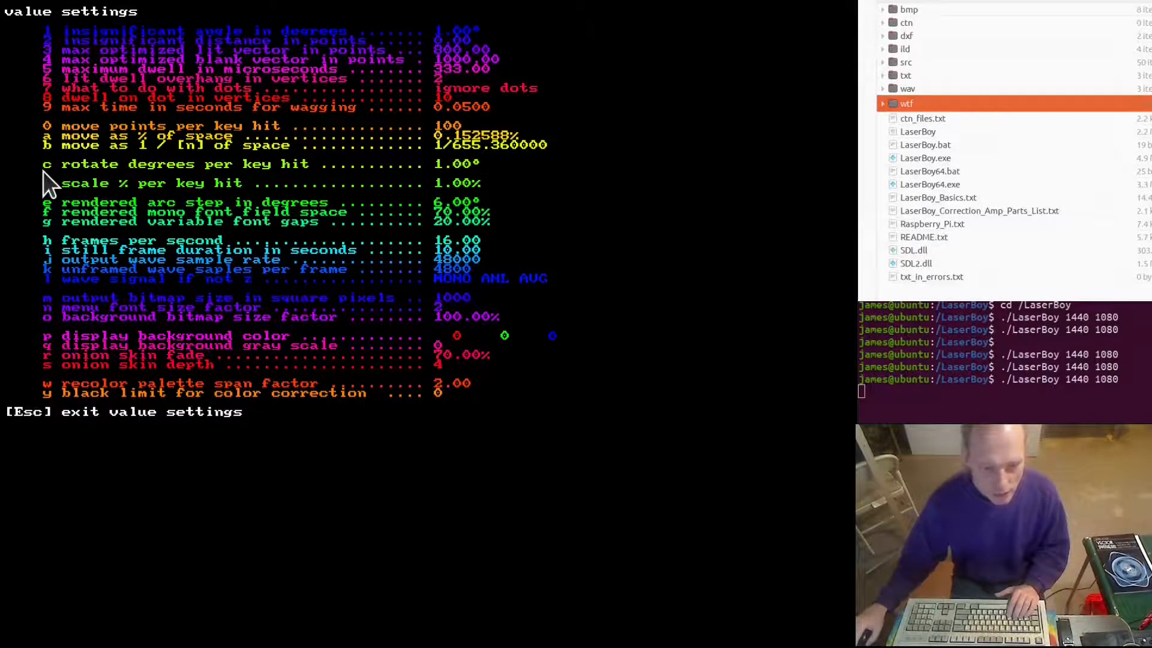
{"action": "key", "text": "c"}
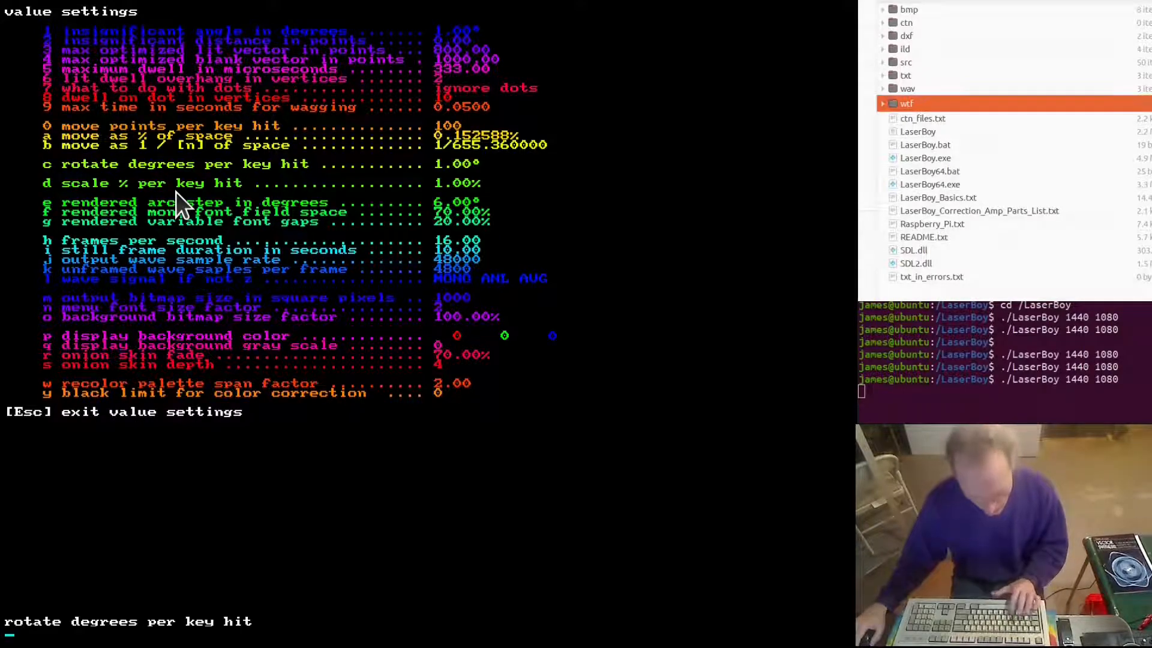
{"action": "type", "text": "45"}
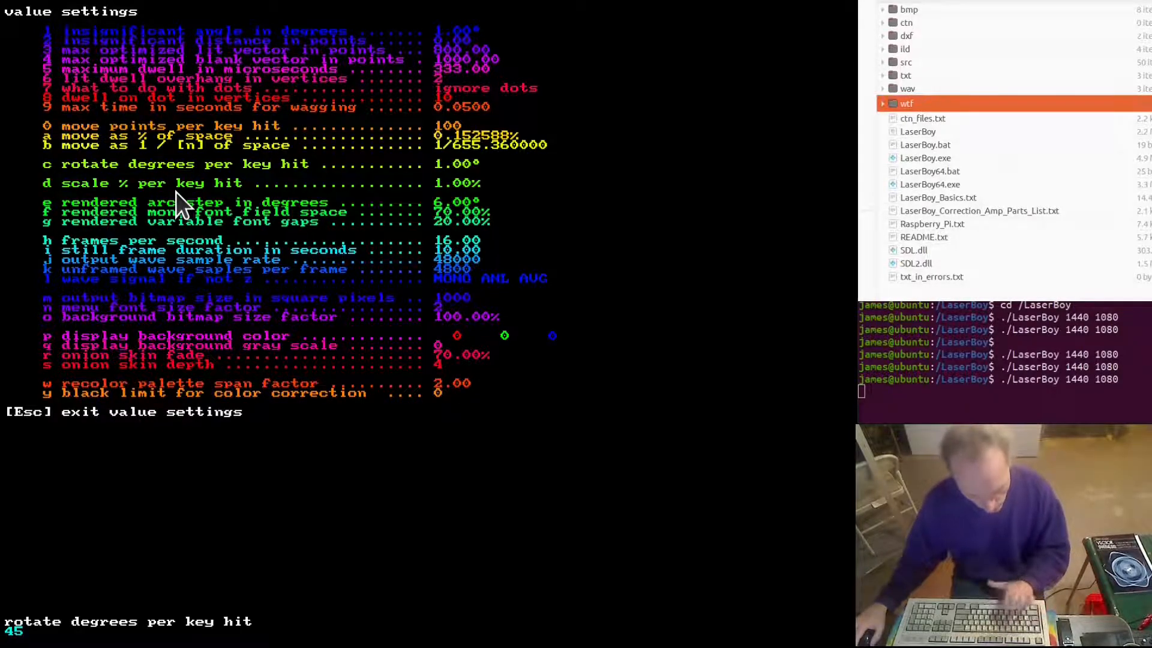
{"action": "key", "text": "Return"}
{"action": "key", "text": "Escape"}
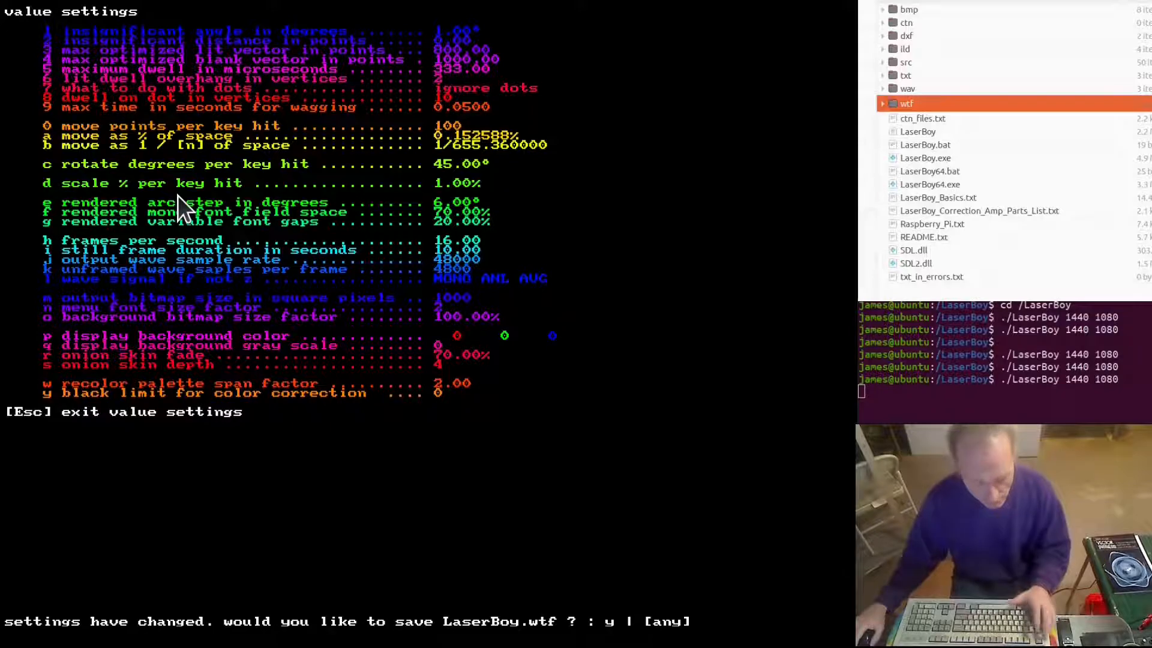
{"action": "key", "text": "y"}
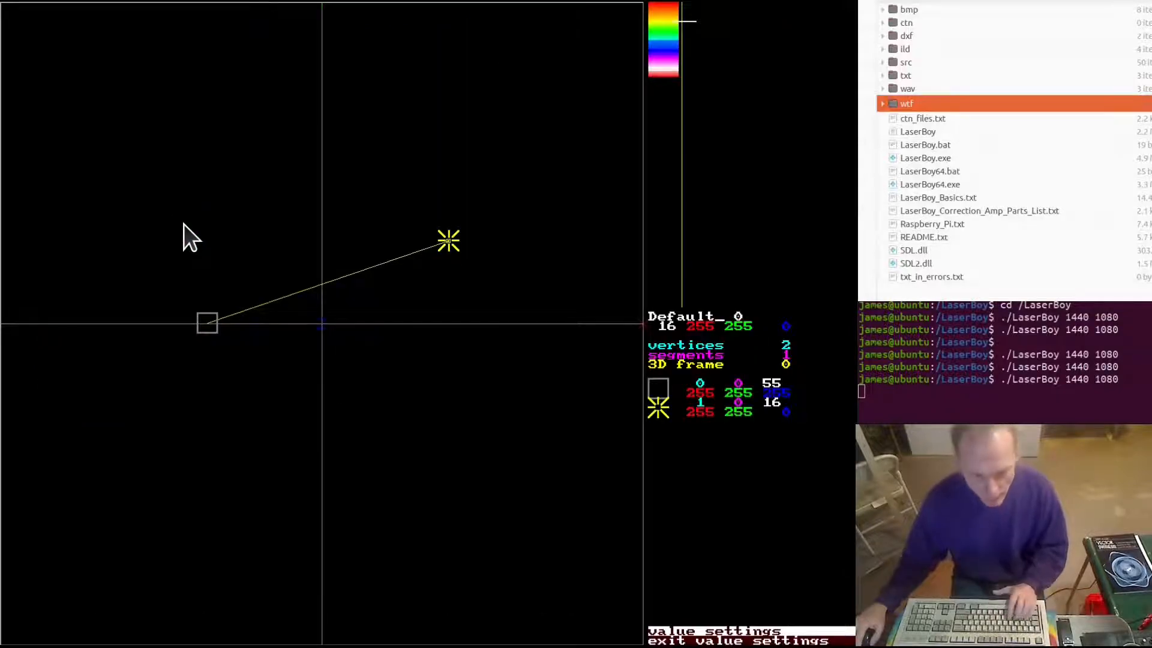
Rotate the vector about the Z axis in 45° increments, swinging it counterclockwise by 90° and back to its starting slant.
{"action": "key", "text": "z"}
{"action": "key", "text": "shift+z"}
{"action": "key", "text": "shift+z"}
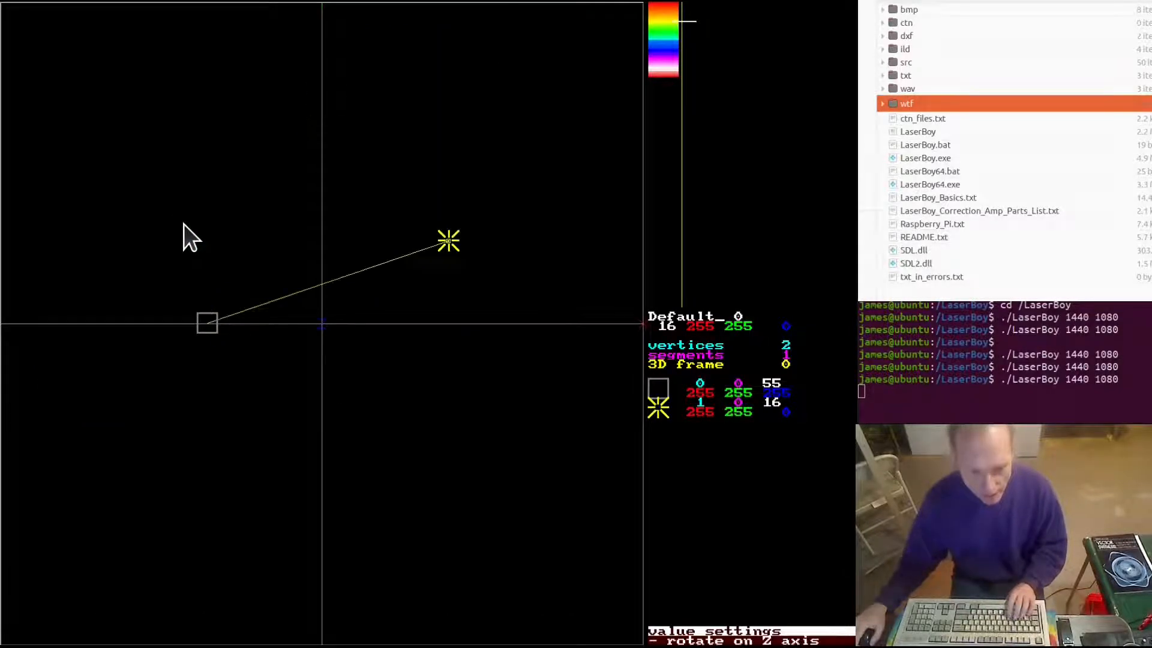
{"action": "key", "text": "z"}
{"action": "key", "text": "z"}
{"action": "key", "text": "z"}
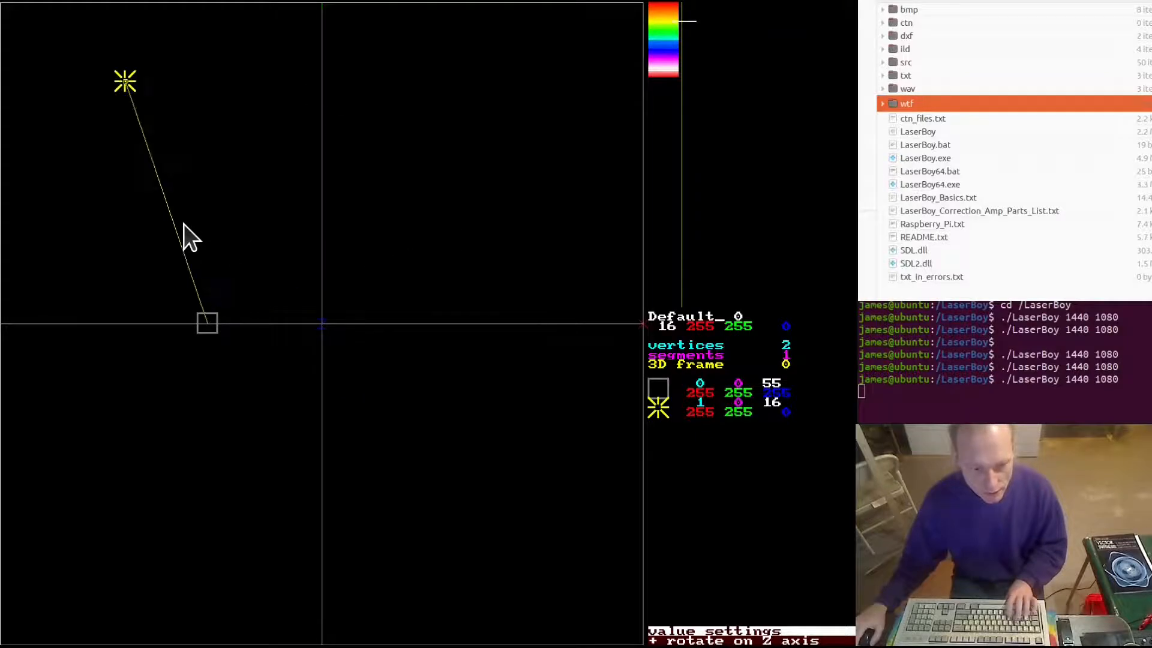
{"action": "key", "text": "shift+z"}
{"action": "key", "text": "shift+z"}
{"action": "key", "text": "shift+z"}
{"action": "key", "text": "z"}
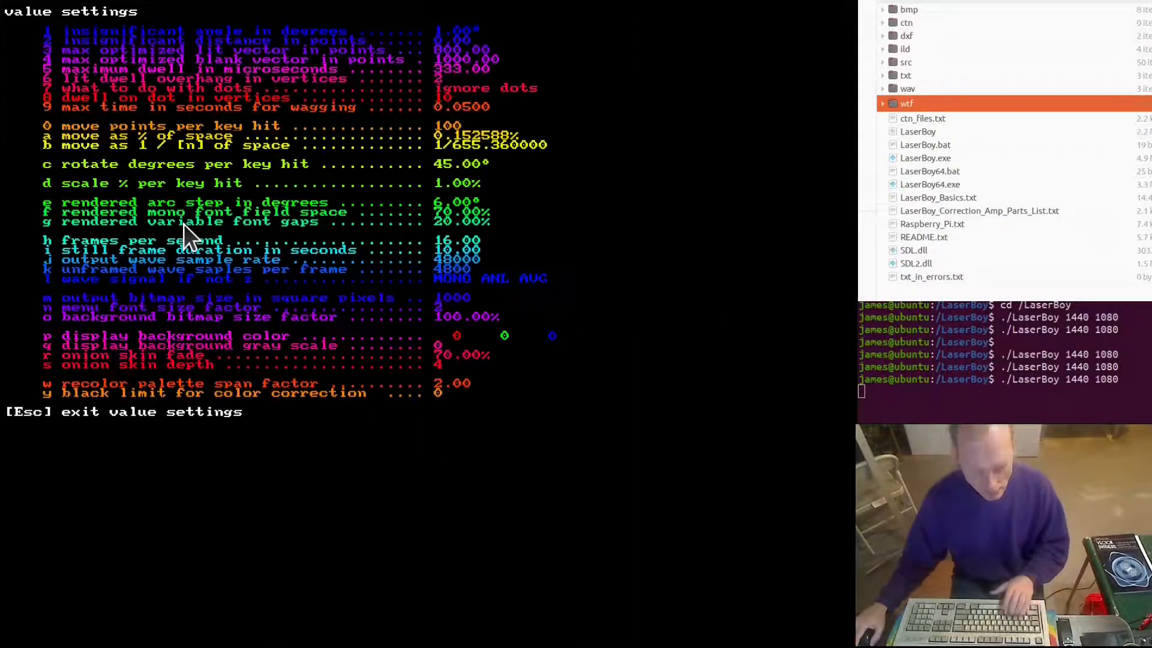
Set the rotate degrees per key hit to 1 and leave the value settings.
{"action": "key", "text": "c"}
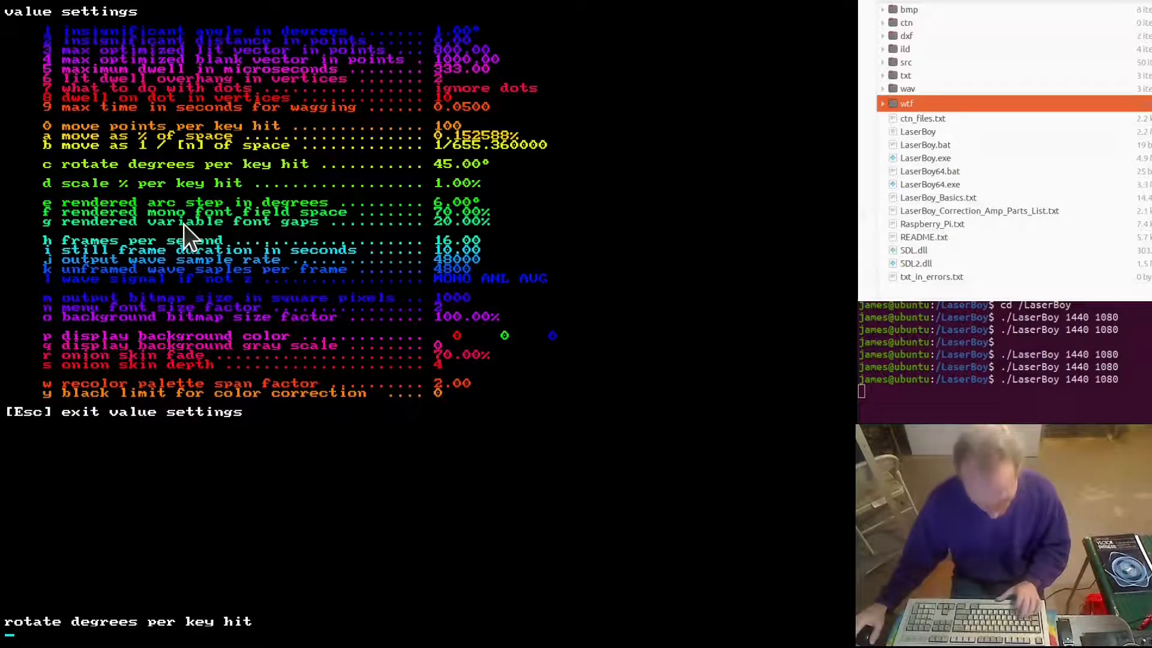
{"action": "type", "text": "1"}
{"action": "key", "text": "Return"}
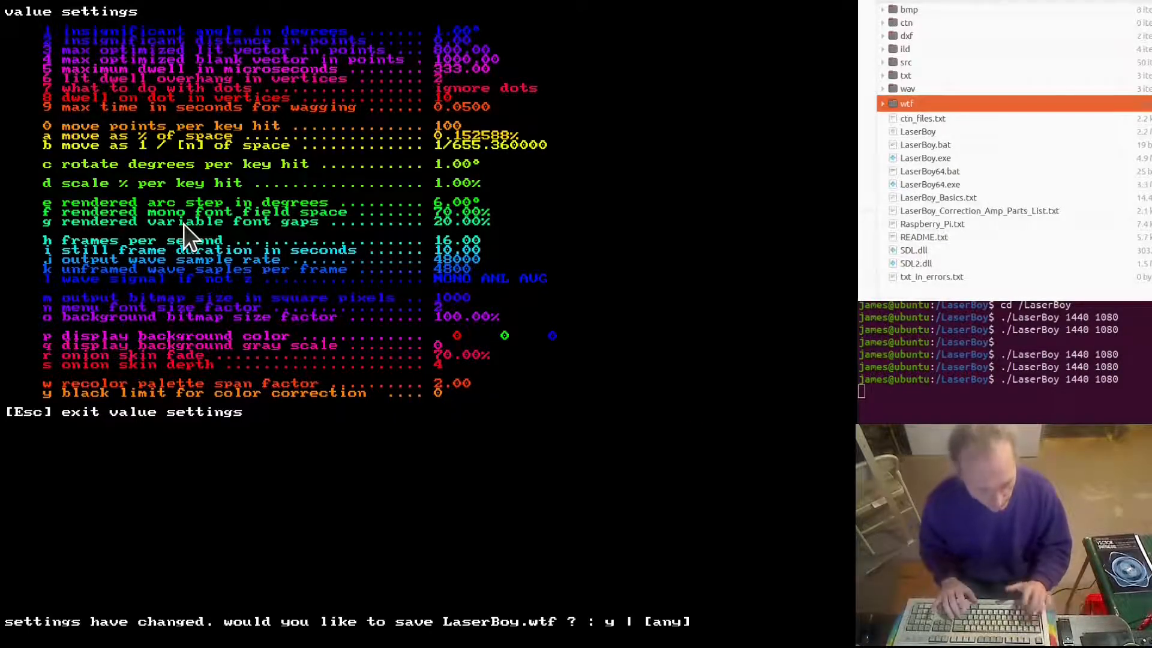
{"action": "key", "text": "Escape"}
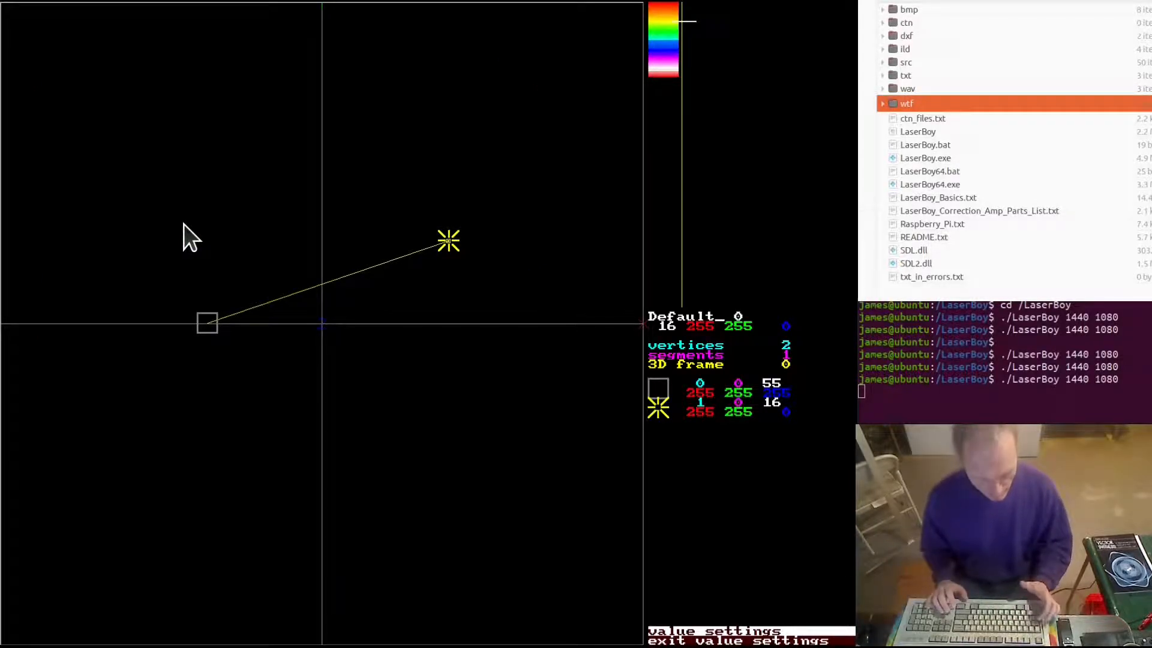
Rotate the vector in the negative direction about the Z axis until it lies level along the X axis.
{"action": "key", "text": "Page_Down"}
{"action": "key", "text": "Page_Down"}
{"action": "key", "text": "Page_Down"}
{"action": "key", "text": "Page_Down"}
{"action": "key", "text": "Page_Down"}
{"action": "key", "text": "Page_Down"}
{"action": "key", "text": "Page_Down"}
{"action": "key", "text": "Page_Down"}
{"action": "key", "text": "Page_Down"}
{"action": "key", "text": "Page_Down"}
{"action": "key", "text": "Page_Down"}
{"action": "key", "text": "Page_Down"}
{"action": "key", "text": "Page_Down"}
{"action": "key", "text": "Page_Down"}
{"action": "key", "text": "Page_Down"}
{"action": "key", "text": "Page_Down"}
{"action": "key", "text": "Page_Down"}
{"action": "key", "text": "Page_Down"}
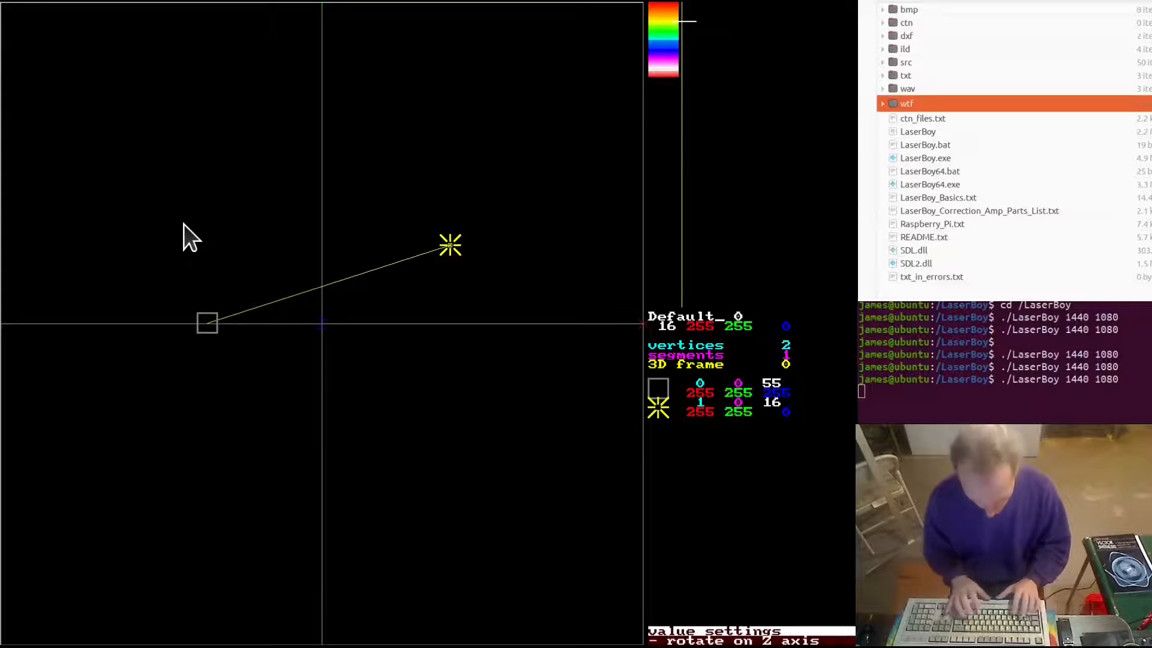
{"action": "key", "text": "Page_Down"}
{"action": "key", "text": "Page_Down"}
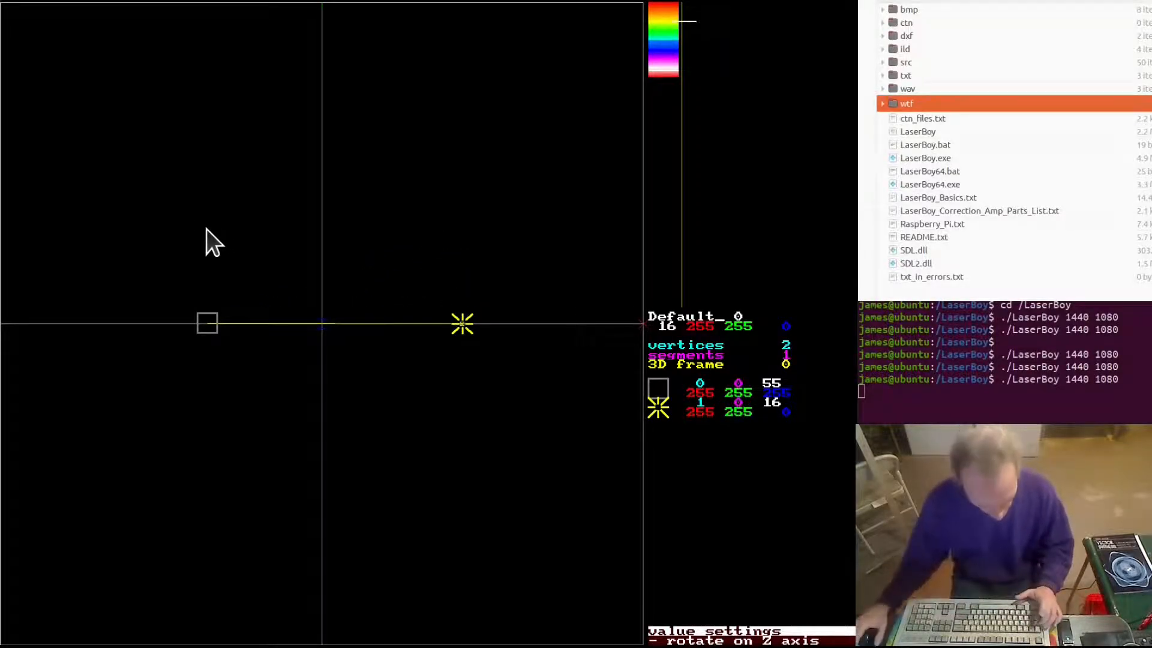
Set the move points per key hit to 2000 in the value settings and return to the frame.
{"action": "key", "text": "v"}
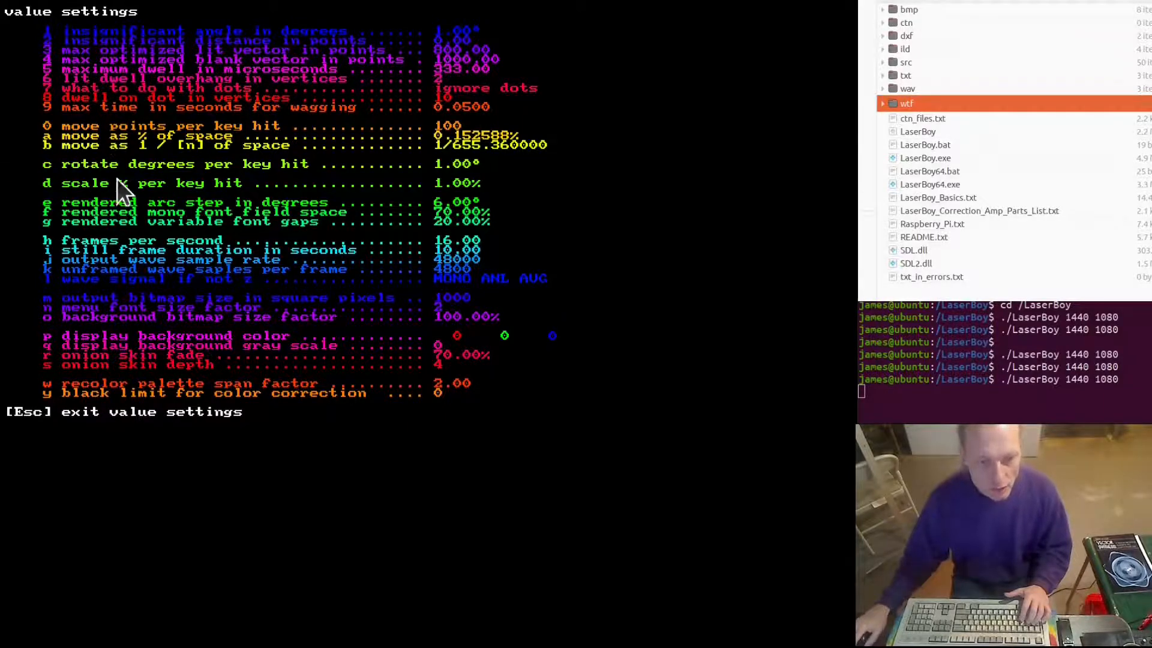
{"action": "key", "text": "0"}
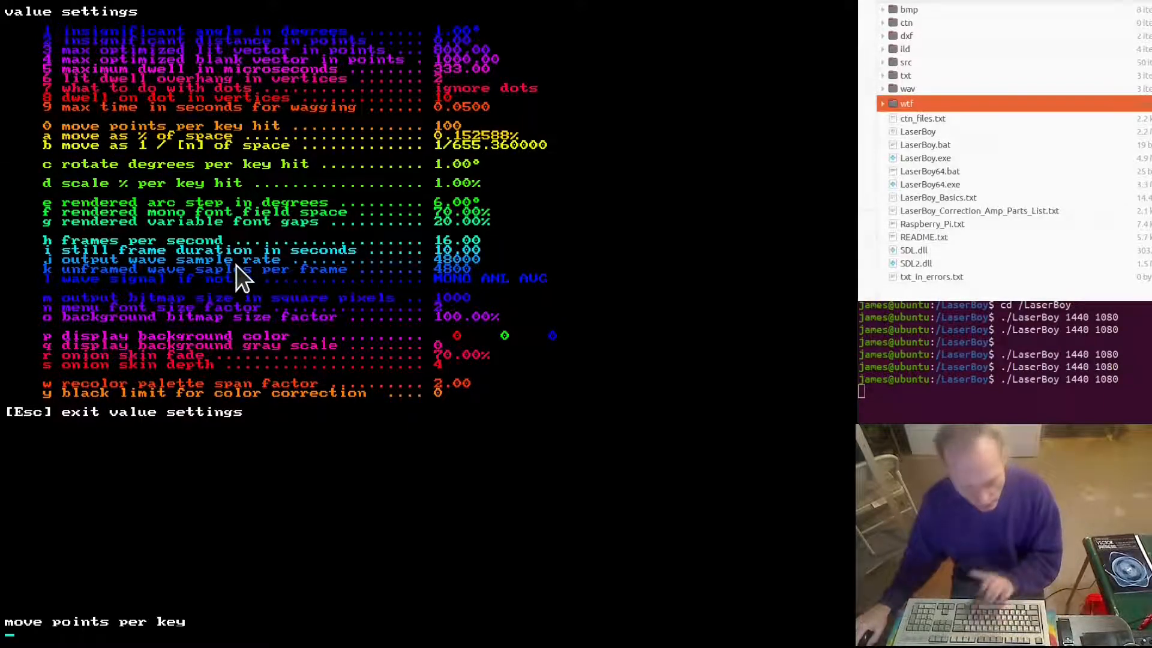
{"action": "type", "text": "2000"}
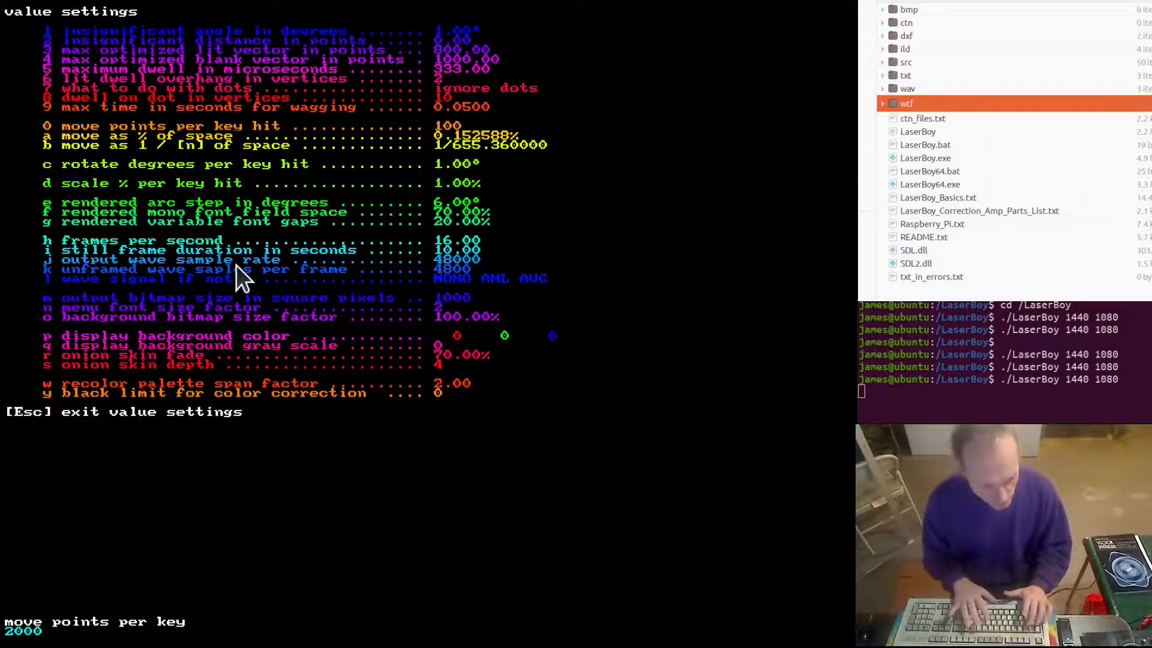
{"action": "key", "text": "Return"}
{"action": "key", "text": "Escape"}
{"action": "key", "text": "Return"}
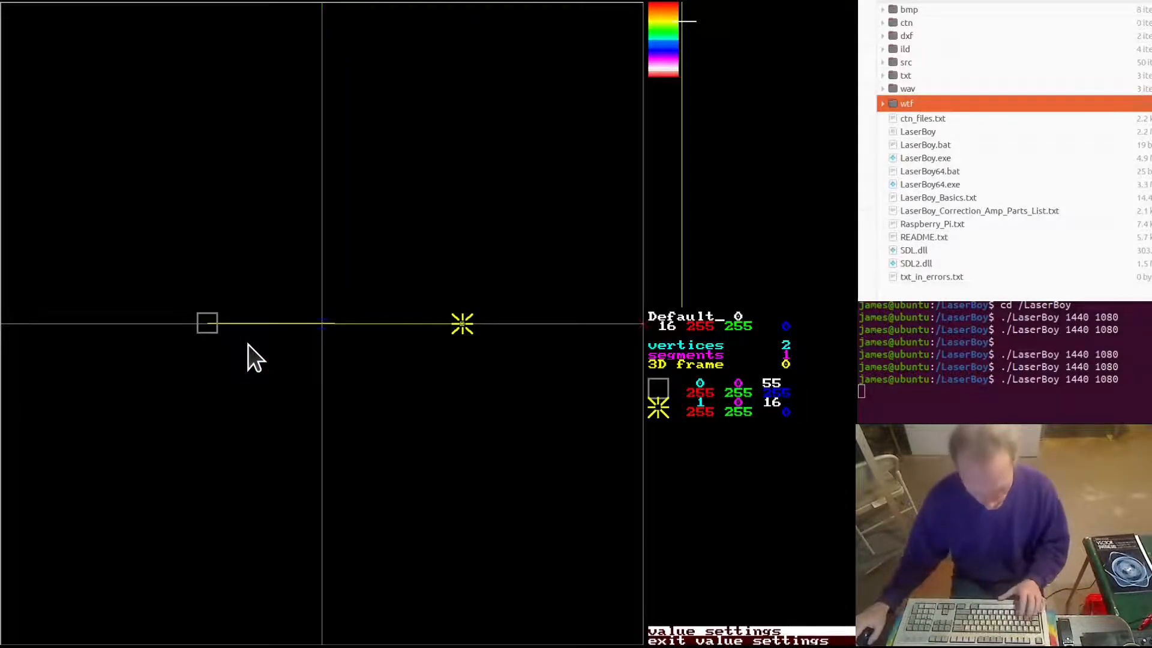
Move the second vertex up along positive Y in 2000-point increments and bring it back down onto the X axis.
{"action": "key", "text": "y"}
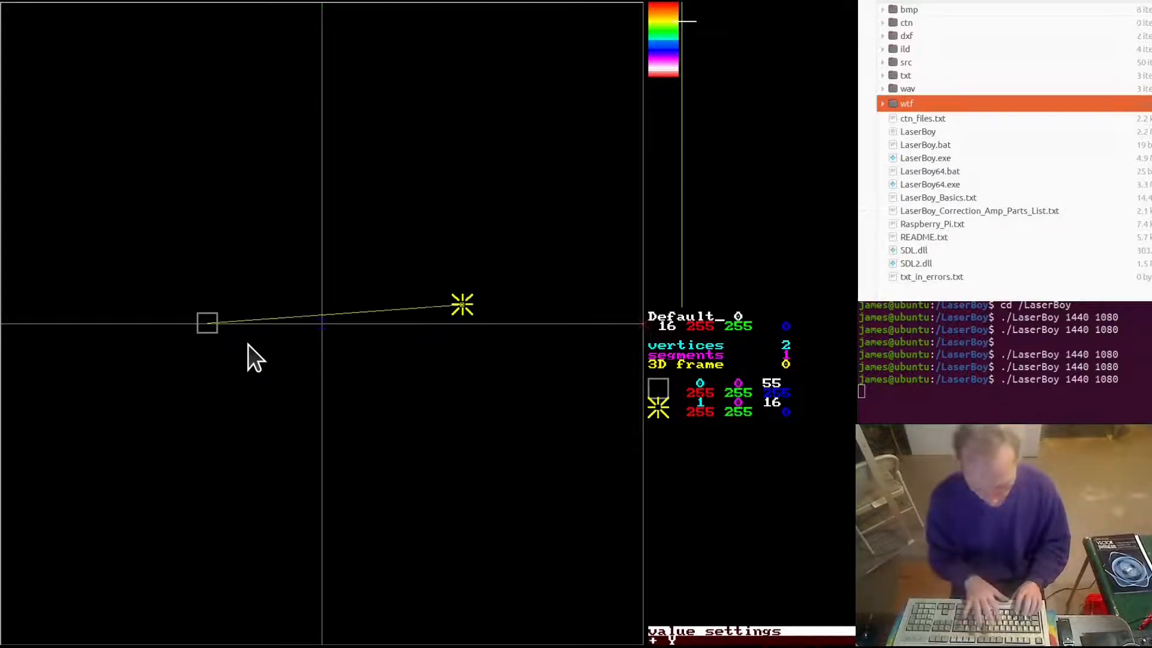
{"action": "key", "text": "shift+y"}
{"action": "key", "text": "y"}
{"action": "key", "text": "y"}
{"action": "key", "text": "y"}
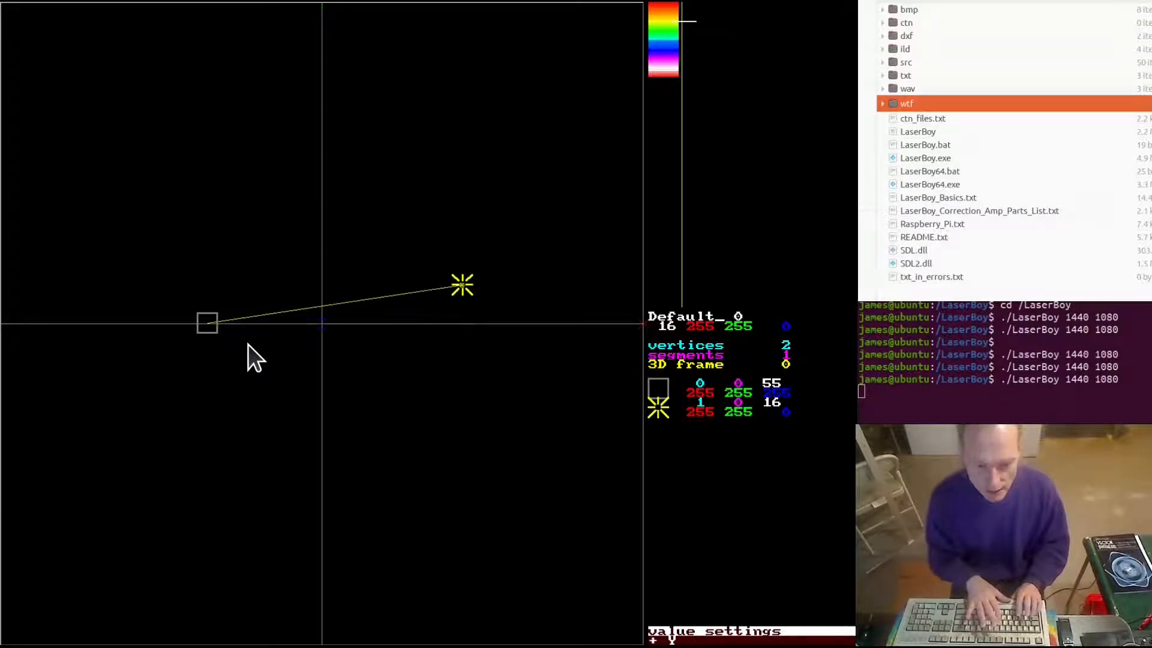
{"action": "key", "text": "y"}
{"action": "key", "text": "y"}
{"action": "key", "text": "shift+y"}
{"action": "key", "text": "shift+y"}
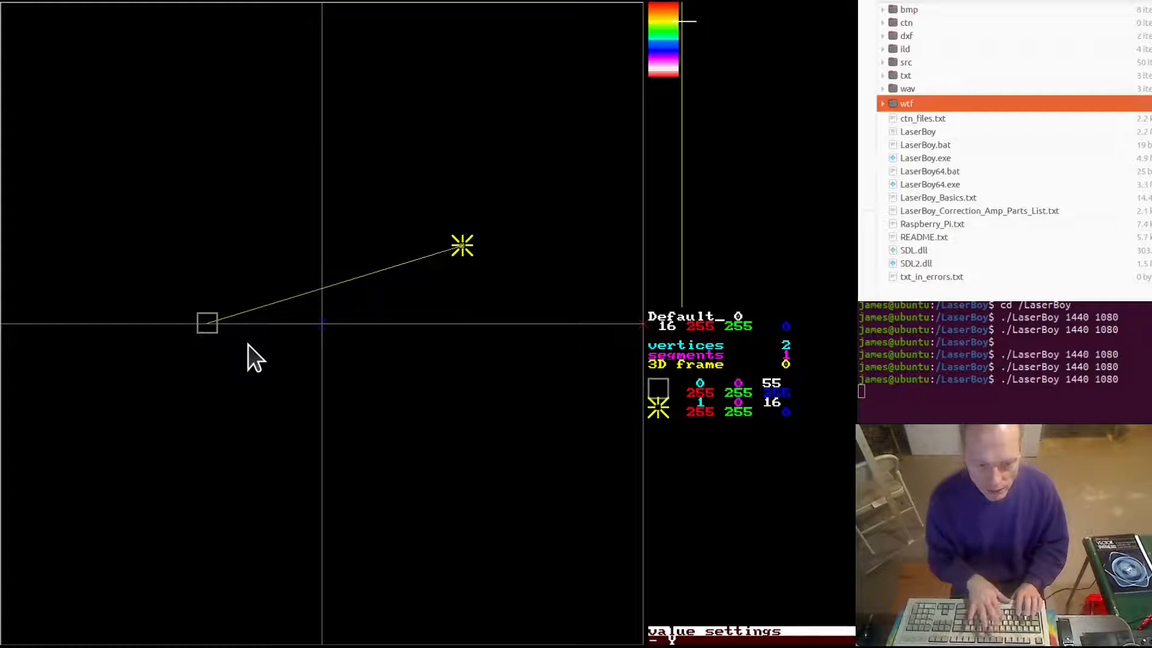
{"action": "key", "text": "shift+y"}
{"action": "key", "text": "shift+y"}
{"action": "key", "text": "shift+y"}
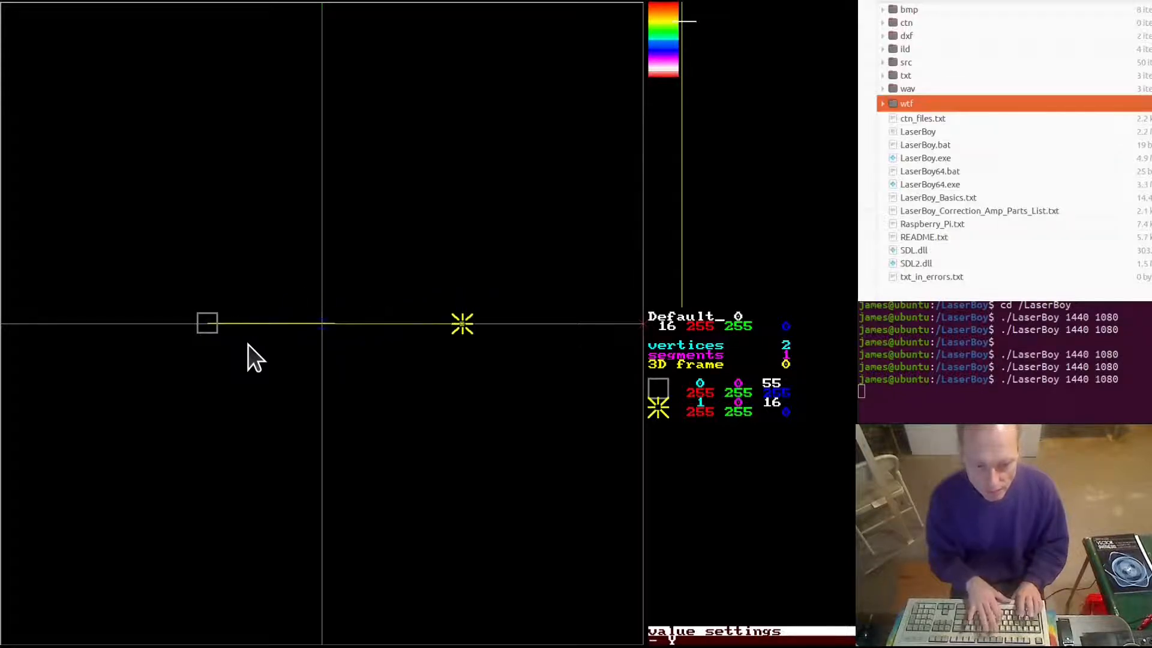
Move the second vertex out along positive X in 2000-point increments and back to where it was.
{"action": "key", "text": "x"}
{"action": "key", "text": "x"}
{"action": "key", "text": "shift+x"}
{"action": "key", "text": "shift+x"}
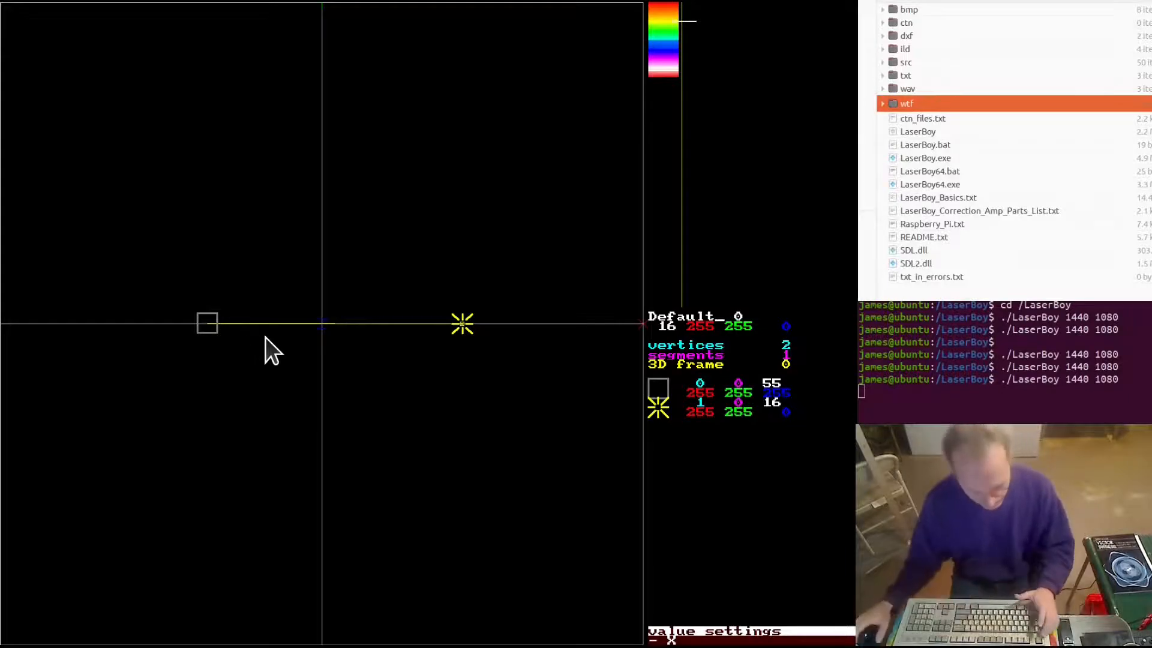
Set the move points per key hit to 100 and save the changed settings to LaserBoy.wtf.
{"action": "key", "text": "v"}
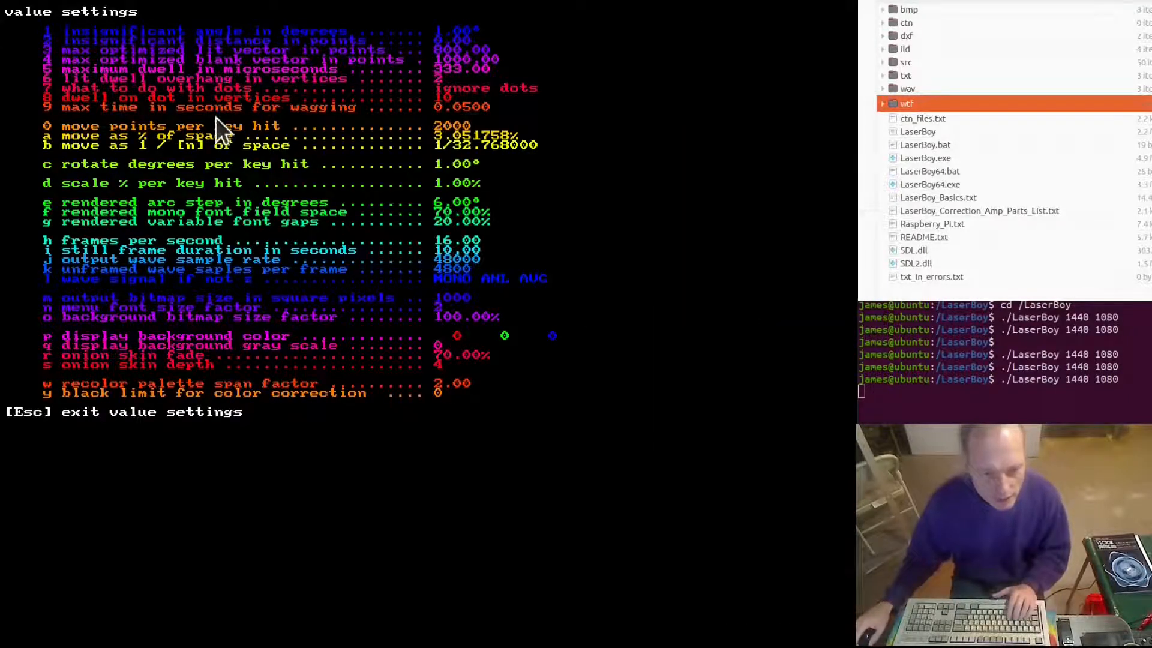
{"action": "type", "text": "0100"}
{"action": "key", "text": "Return"}
{"action": "key", "text": "Escape"}
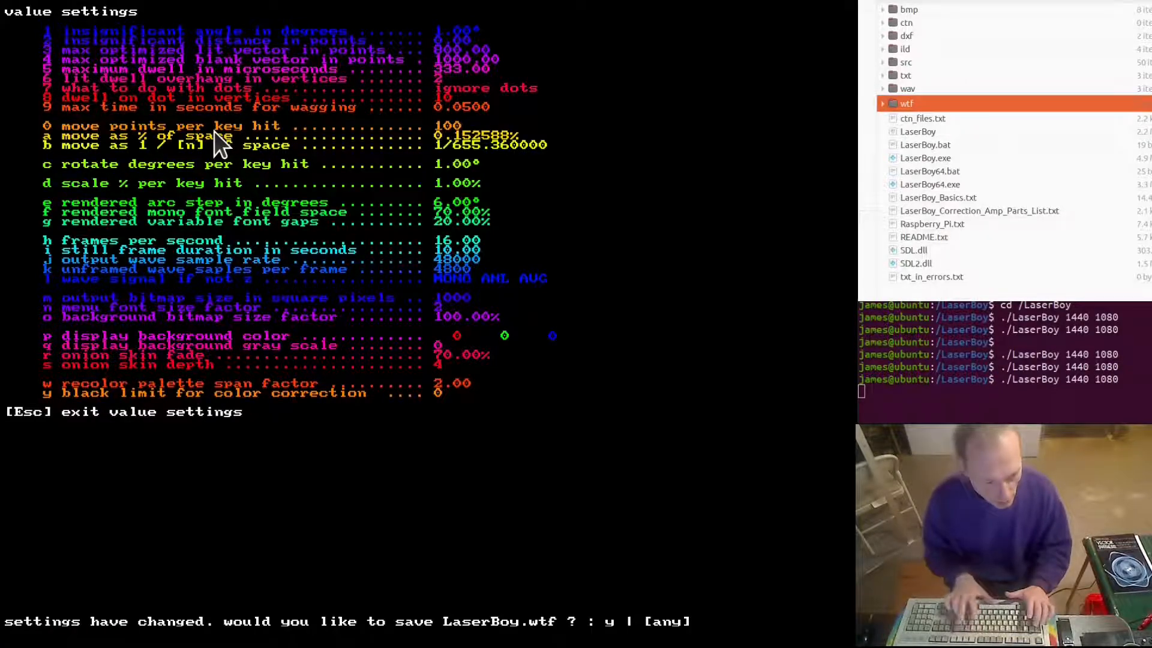
{"action": "key", "text": "y"}
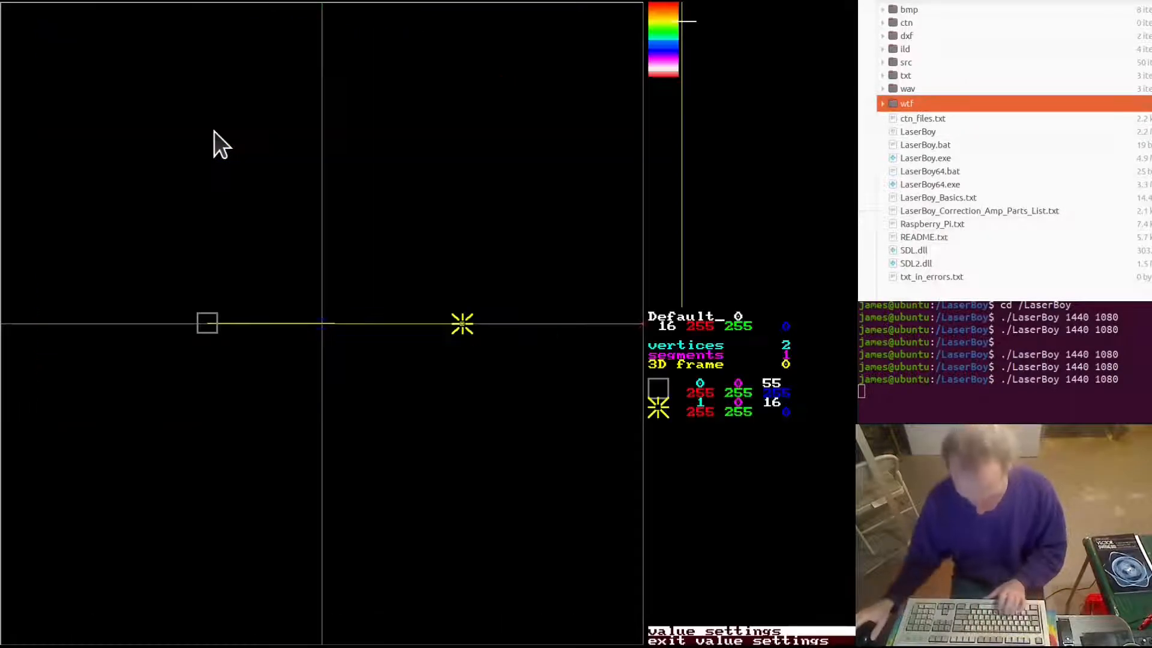
Set the scale percent per key hit to 10 in the value settings and return to the frame without saving them.
{"action": "key", "text": "grave"}
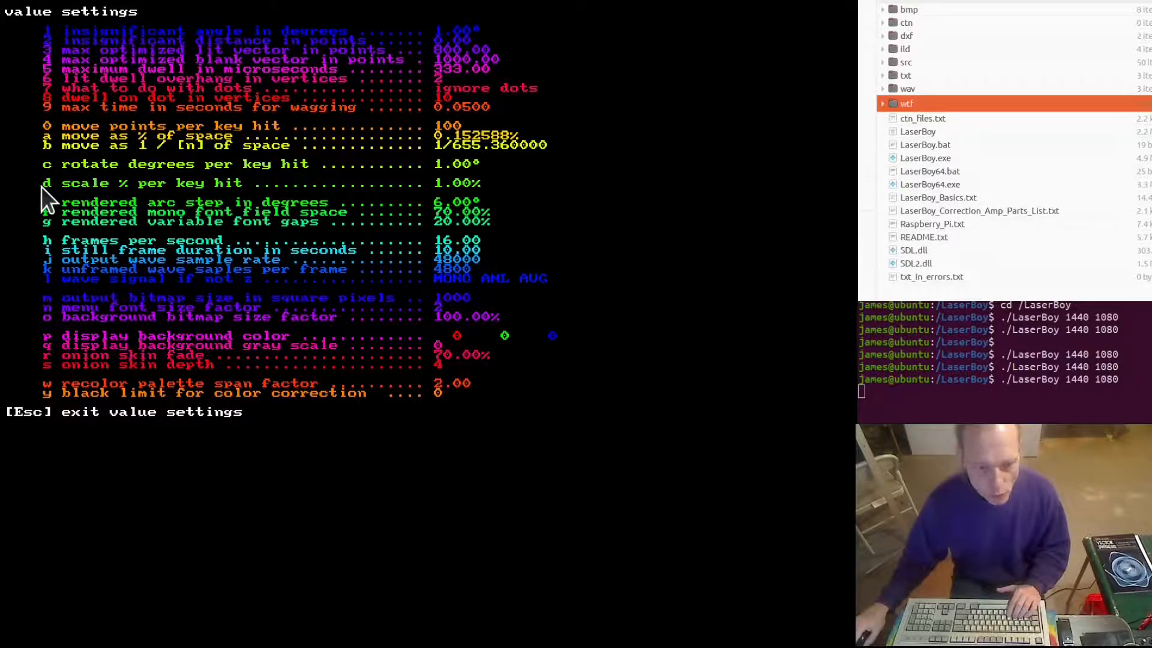
{"action": "key", "text": "d"}
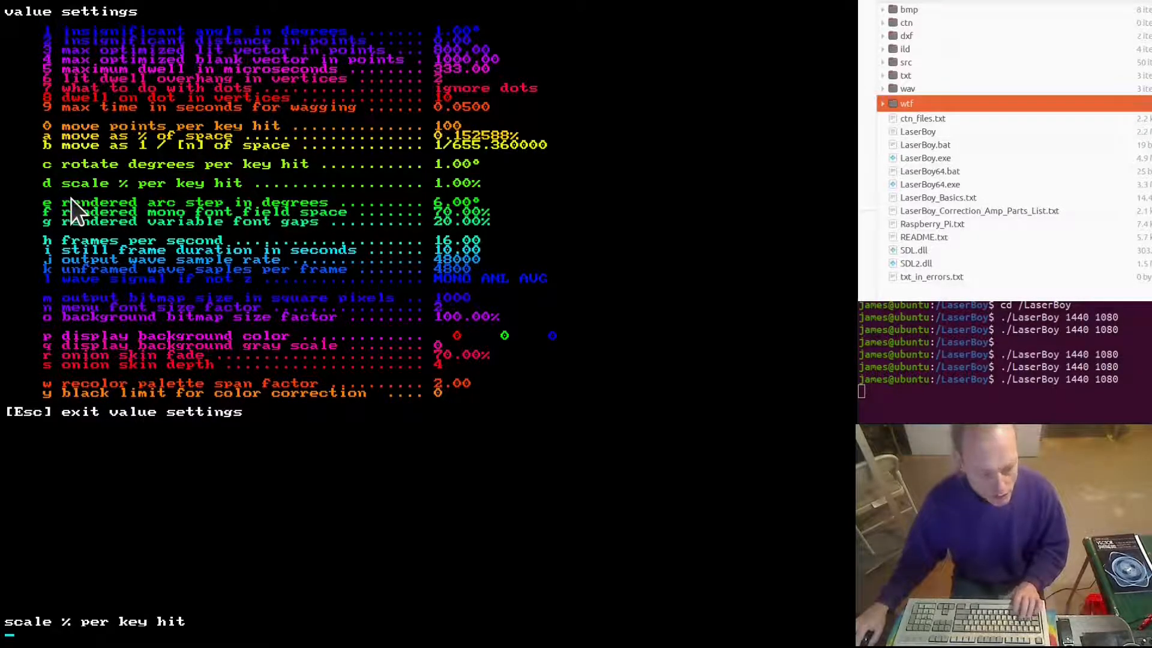
{"action": "type", "text": "10"}
{"action": "key", "text": "Return"}
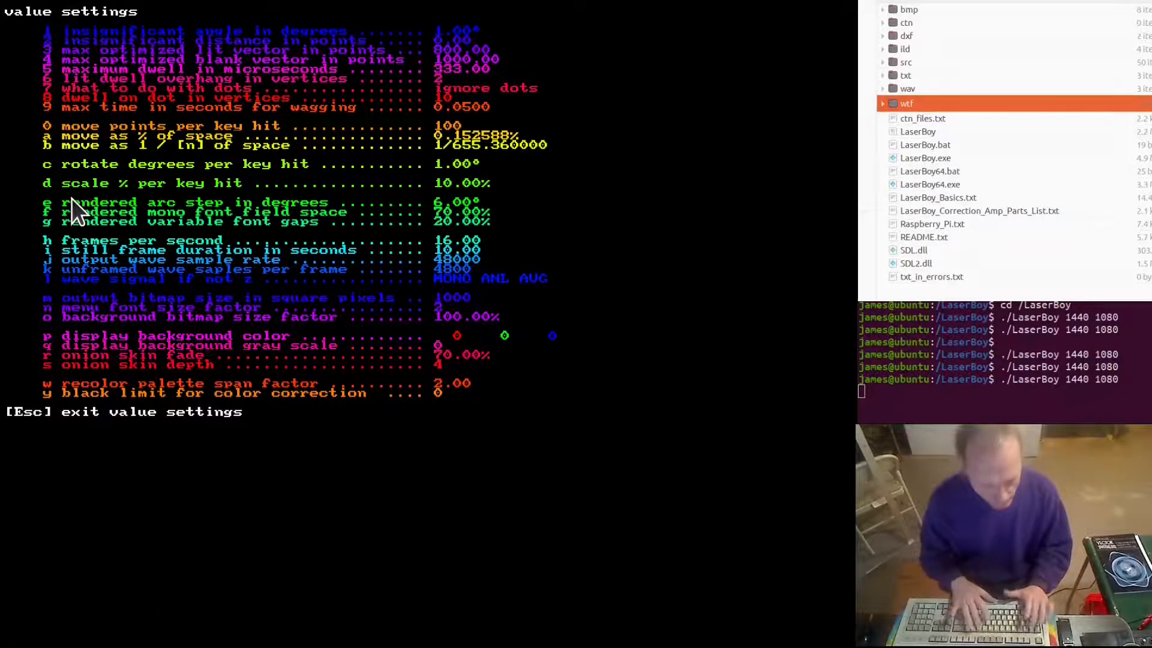
{"action": "key", "text": "Escape"}
{"action": "key", "text": "n"}
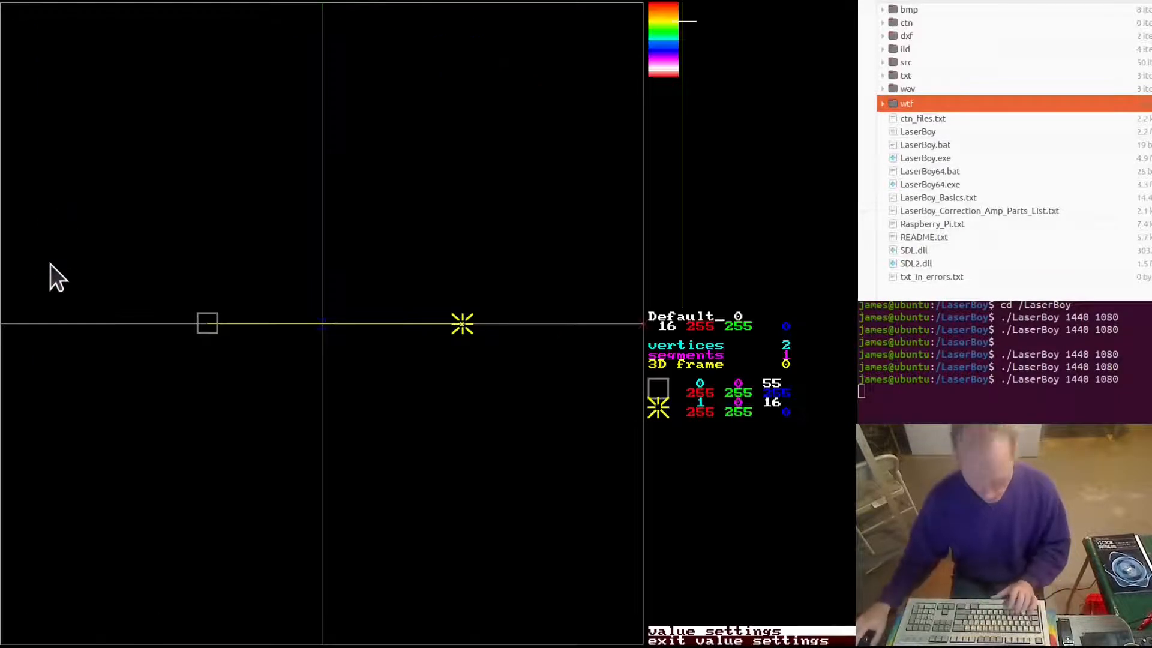
Lengthen and shorten the vector at its second vertex in 10% magnitude increments.
{"action": "key", "text": "plus"}
{"action": "key", "text": "minus"}
{"action": "key", "text": "minus"}
{"action": "key", "text": "minus"}
{"action": "key", "text": "plus"}
{"action": "key", "text": "plus"}
{"action": "key", "text": "plus"}
{"action": "key", "text": "plus"}
{"action": "key", "text": "minus"}
Rotate the vector around the Z axis to about 30° above the X axis and vary its magnitude in 10% increments.
{"action": "key", "text": "z"}
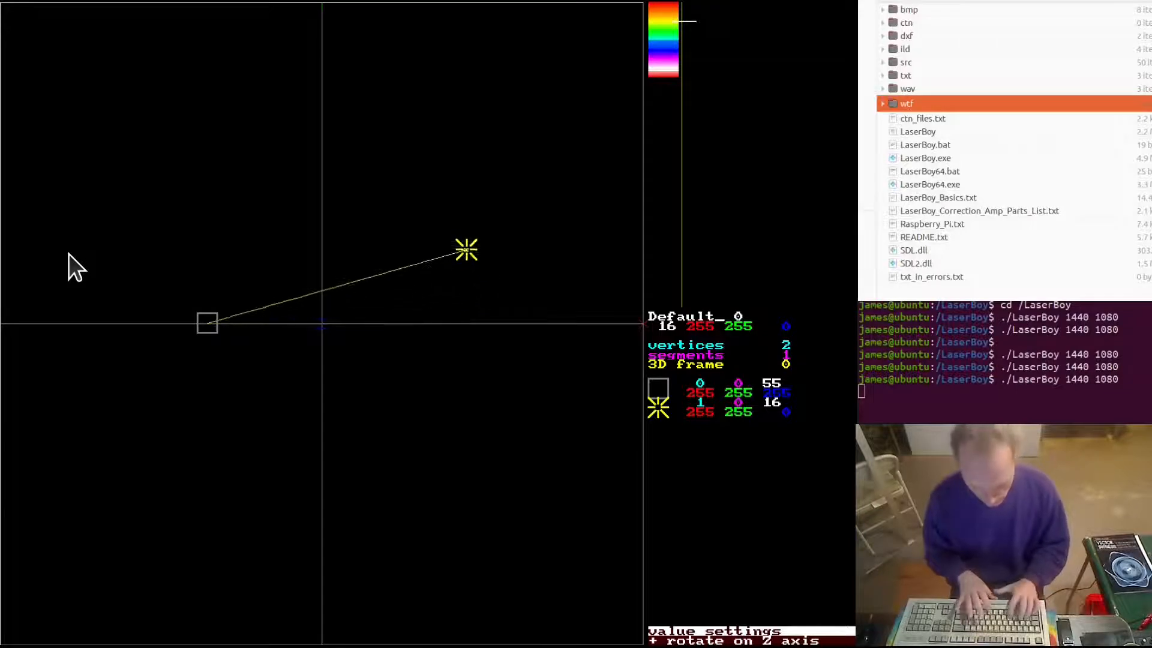
{"action": "key", "text": "plus"}
{"action": "key", "text": "plus"}
{"action": "key", "text": "minus"}
{"action": "key", "text": "minus"}
{"action": "key", "text": "minus"}
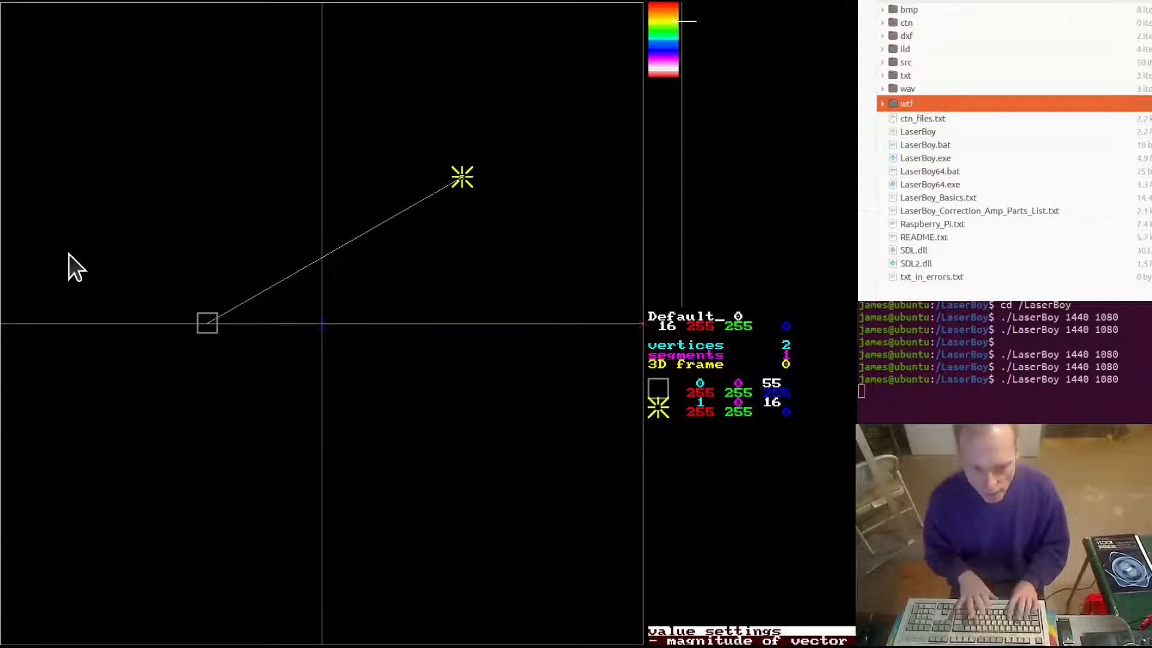
{"action": "key", "text": "plus"}
{"action": "key", "text": "plus"}
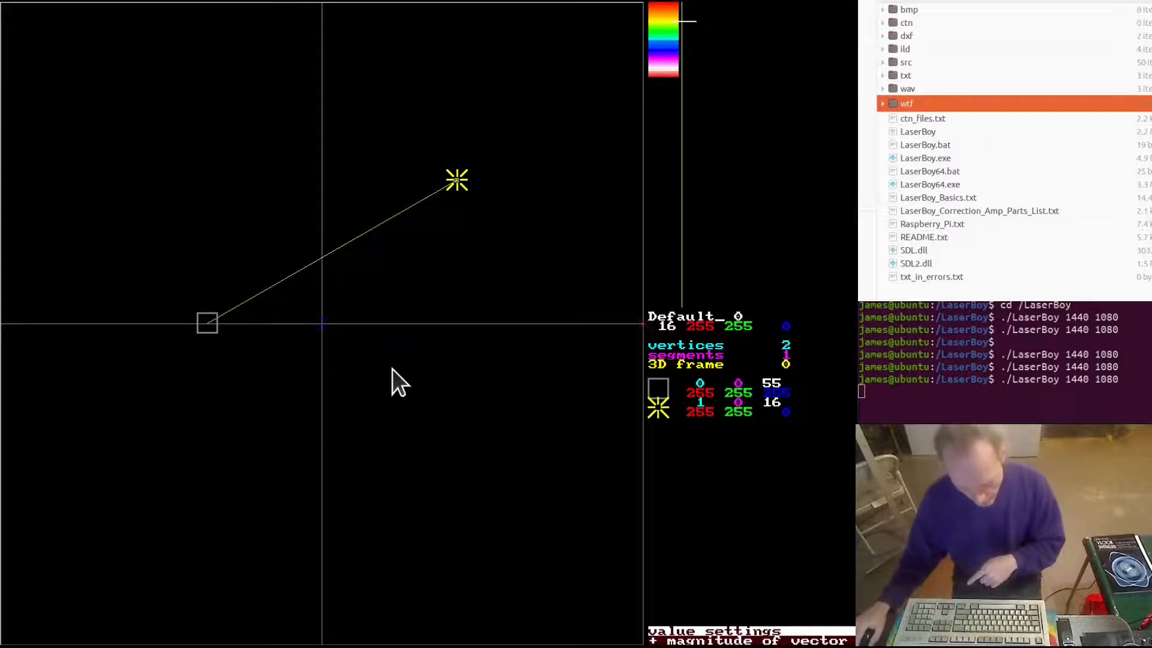
Rotate the vector around the Z axis in 1° increments until it lies on the X axis again.
{"action": "key", "text": "z"}
{"action": "key", "text": "z"}
{"action": "key", "text": "z"}
{"action": "key", "text": "z"}
{"action": "key", "text": "z"}
{"action": "key", "text": "z"}
{"action": "key", "text": "z"}
{"action": "key", "text": "z"}
{"action": "key", "text": "z"}
{"action": "key", "text": "z"}
{"action": "key", "text": "z"}
{"action": "key", "text": "z"}
{"action": "key", "text": "z"}
{"action": "key", "text": "z"}
{"action": "key", "text": "z"}
{"action": "key", "text": "z"}
{"action": "key", "text": "z"}
{"action": "key", "text": "z"}
{"action": "key", "text": "z"}
{"action": "key", "text": "z"}
{"action": "key", "text": "z"}
{"action": "key", "text": "z"}
{"action": "key", "text": "z"}
{"action": "key", "text": "z"}
{"action": "key", "text": "z"}
{"action": "key", "text": "z"}
{"action": "key", "text": "z"}
{"action": "key", "text": "z"}
{"action": "key", "text": "z"}
{"action": "key", "text": "z"}
{"action": "key", "text": "z"}
{"action": "key", "text": "z"}
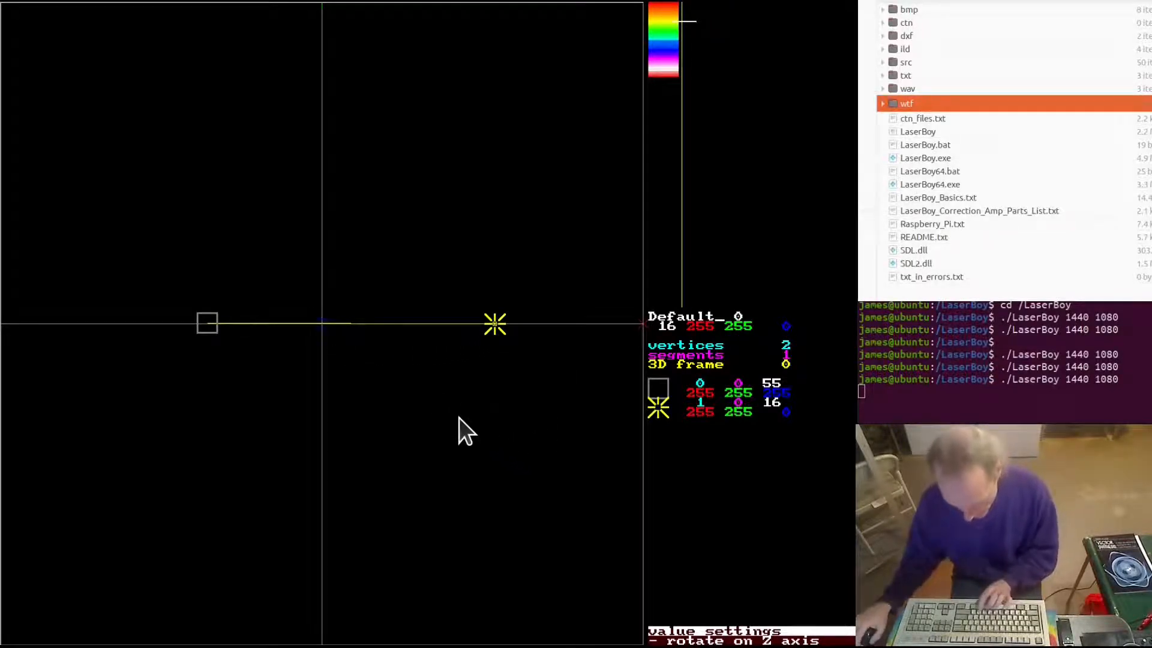
Add and delete a trial third vertex, and shorten the vector in 10% increments until it ends on the negative X axis.
{"action": "key", "text": "i"}
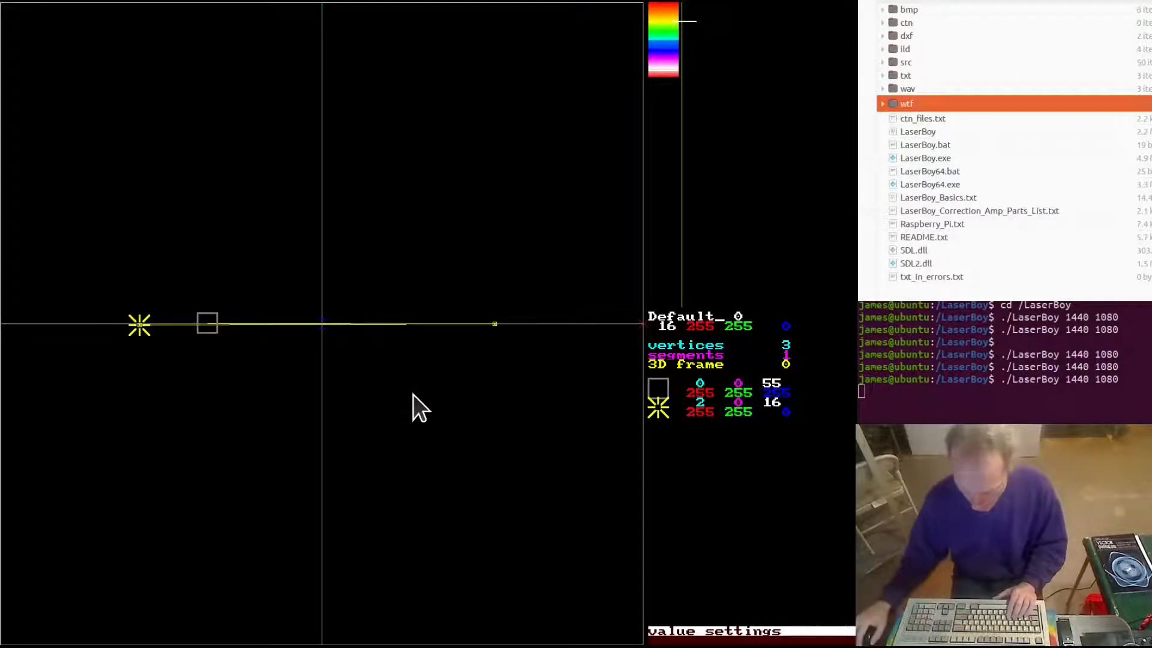
{"action": "key", "text": "Delete"}
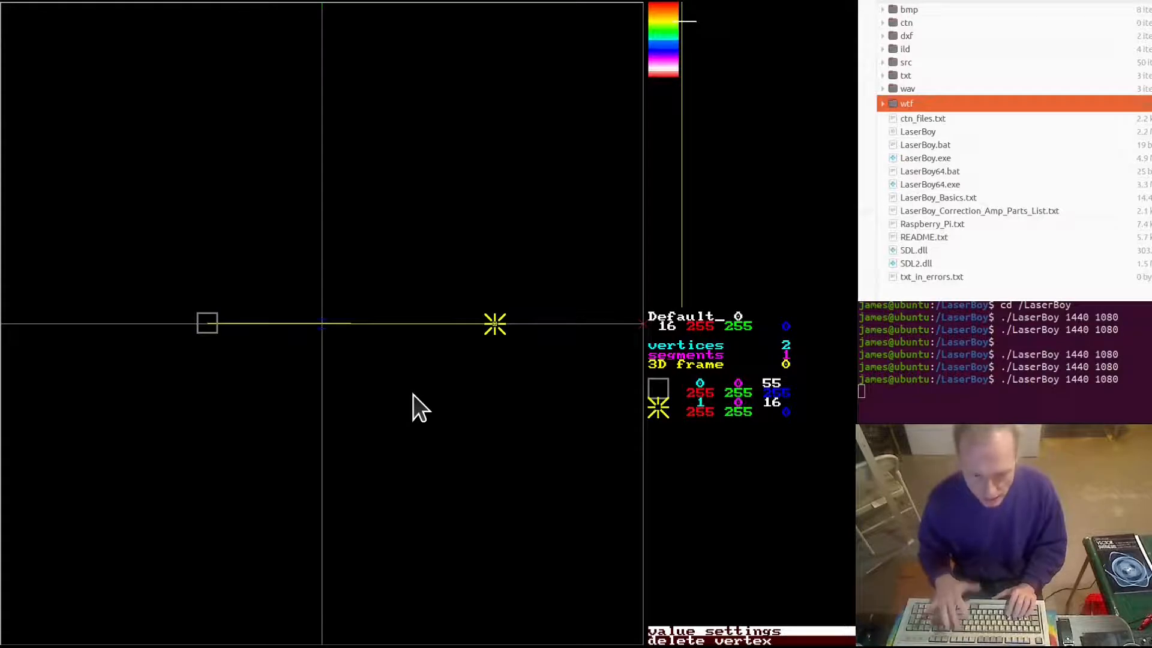
{"action": "key", "text": "minus"}
{"action": "key", "text": "minus"}
{"action": "key", "text": "minus"}
{"action": "key", "text": "minus"}
{"action": "key", "text": "minus"}
{"action": "key", "text": "minus"}
{"action": "key", "text": "minus"}
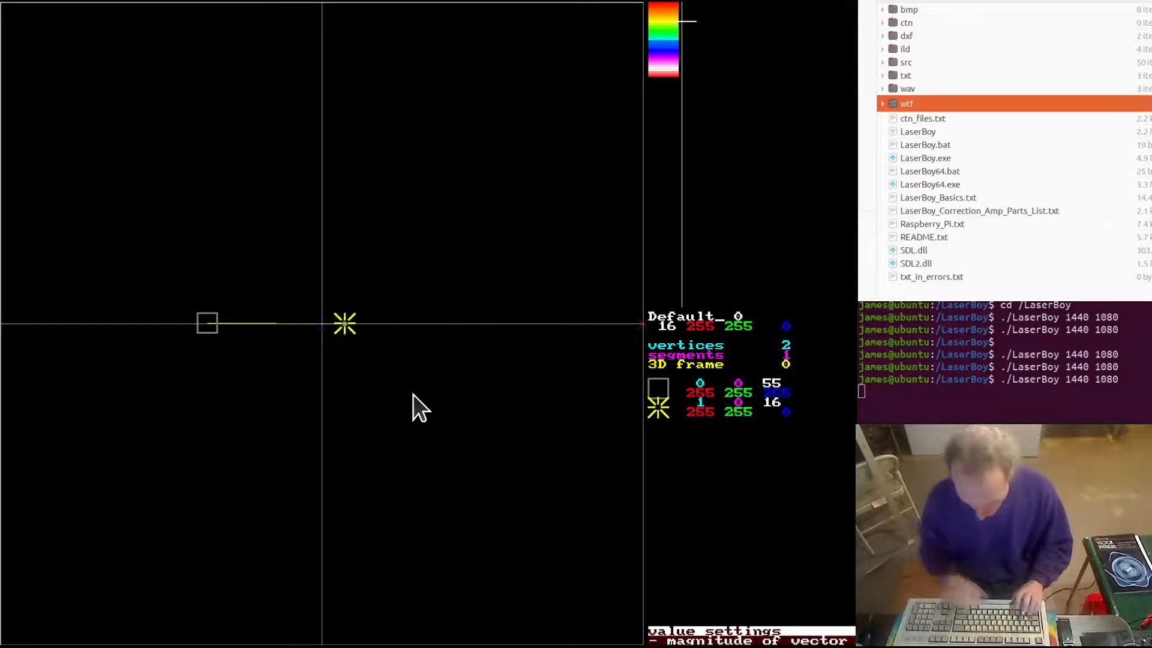
{"action": "key", "text": "minus"}
{"action": "key", "text": "minus"}
{"action": "key", "text": "minus"}
{"action": "key", "text": "minus"}
{"action": "key", "text": "minus"}
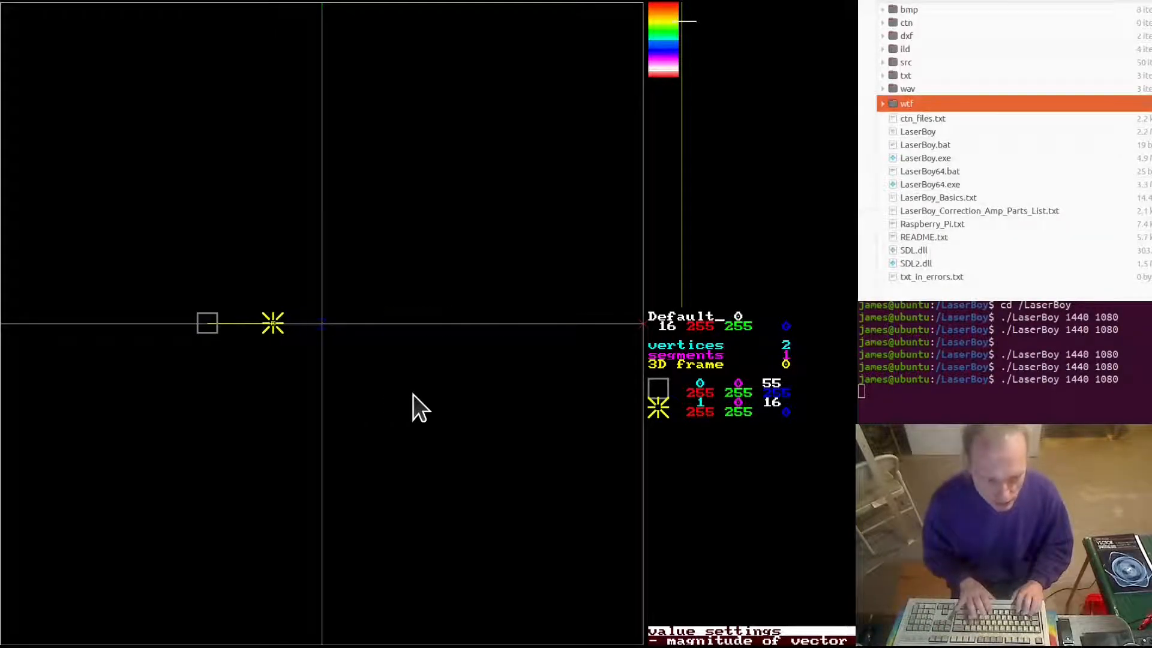
Set the scale percent per key hit to 1 and save the changed settings to LaserBoy.wtf.
{"action": "key", "text": "Tab"}
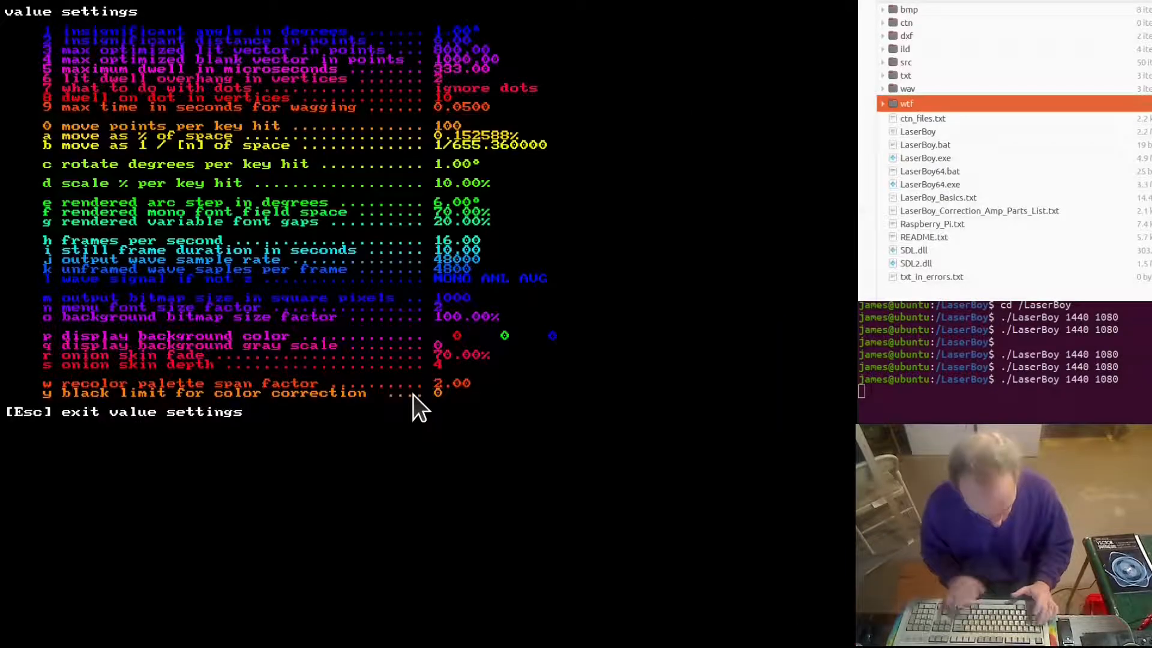
{"action": "key", "text": "d"}
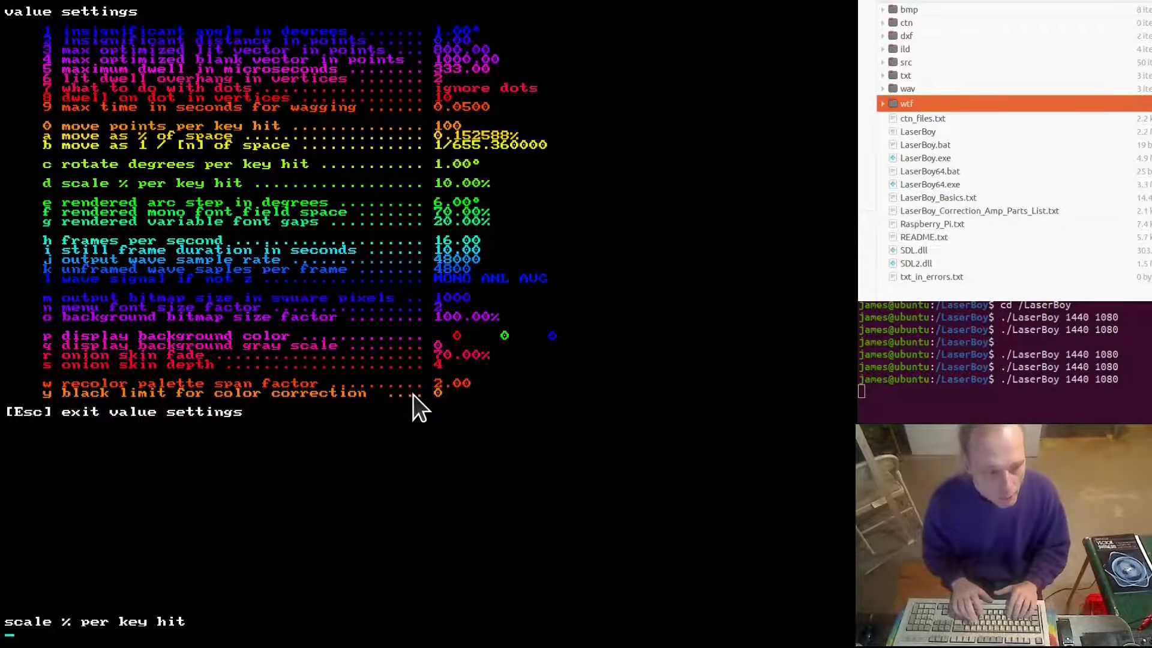
{"action": "key", "text": "Escape"}
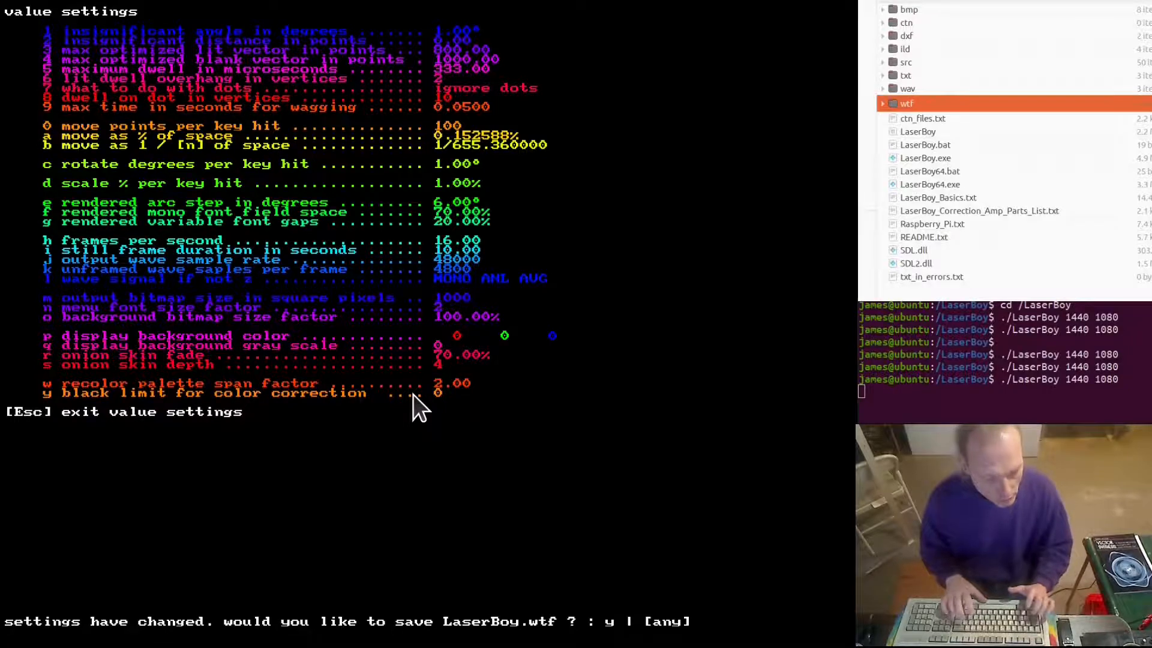
{"action": "key", "text": "y"}
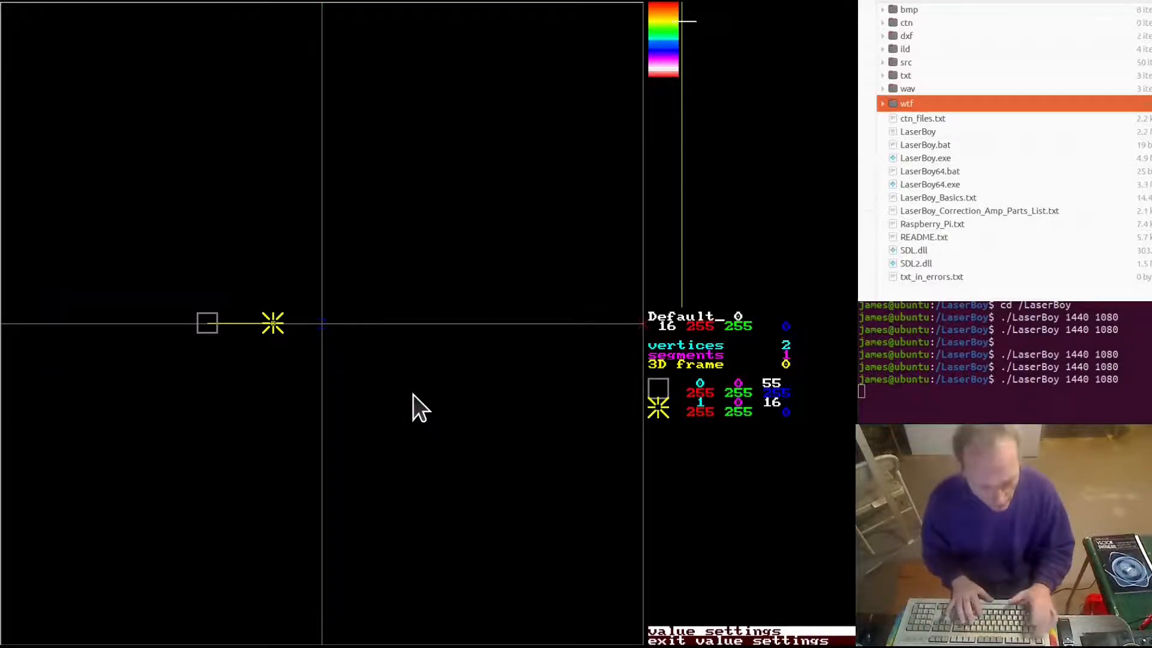
Leave the drawing mode, decline terminating LaserBoy, and open the move, scale, rotate vectors mode with the lit segment selected.
{"action": "key", "text": "Escape"}
{"action": "key", "text": "Escape"}
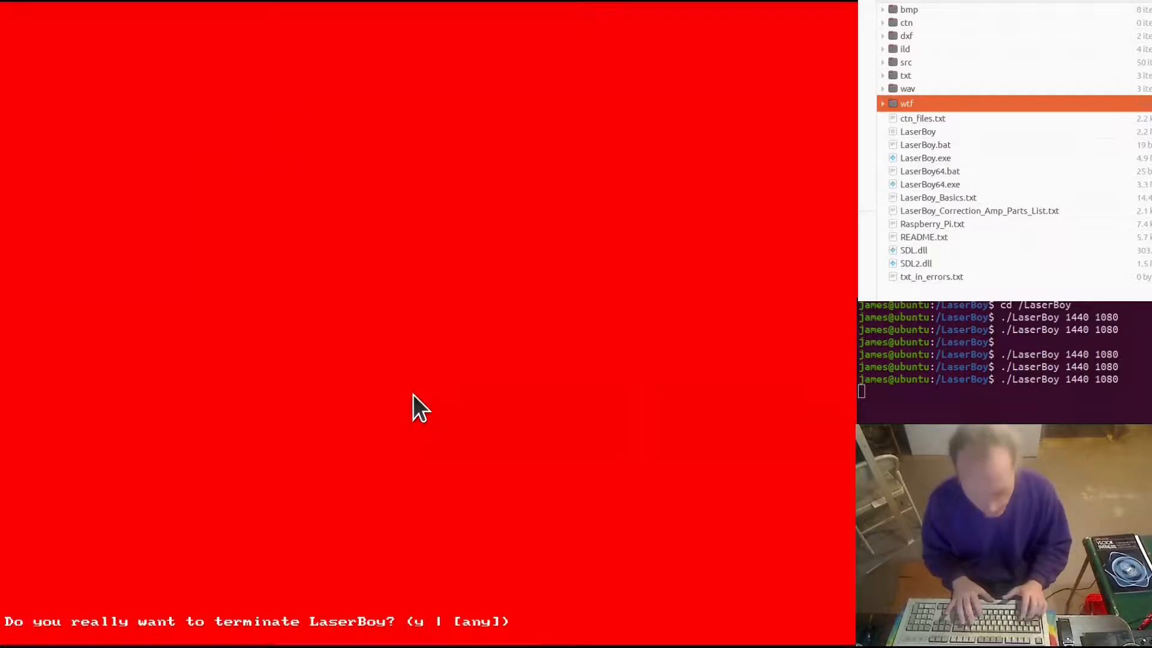
{"action": "key", "text": "n"}
{"action": "key", "text": "n"}
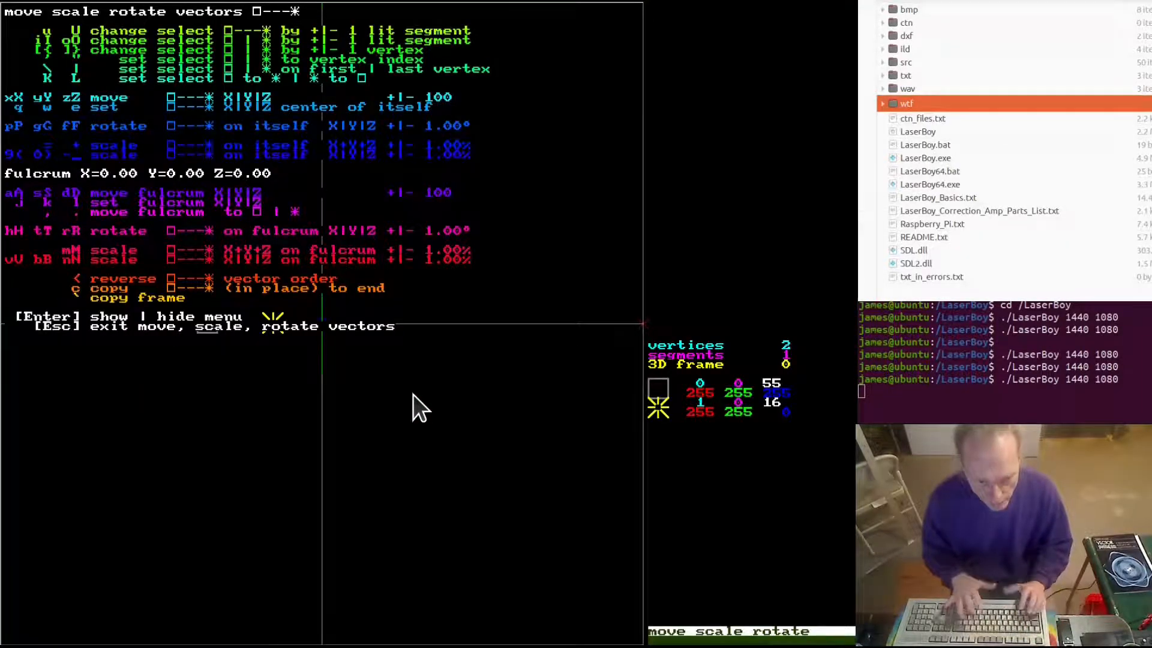
{"action": "key", "text": "u"}
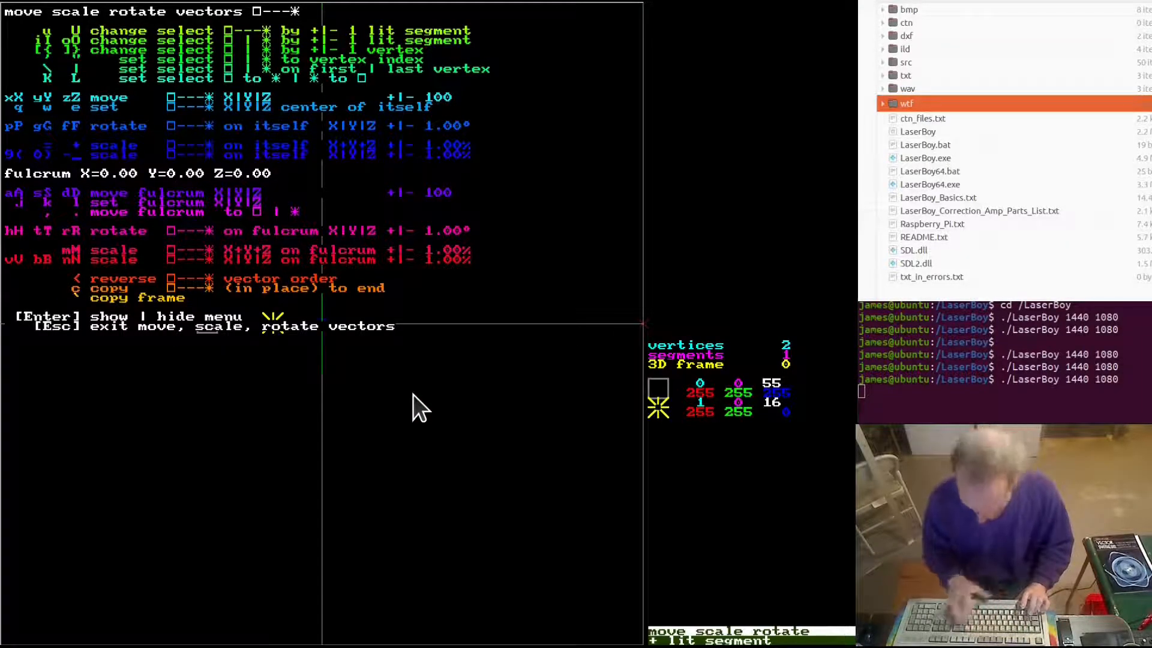
{"action": "key", "text": "i"}
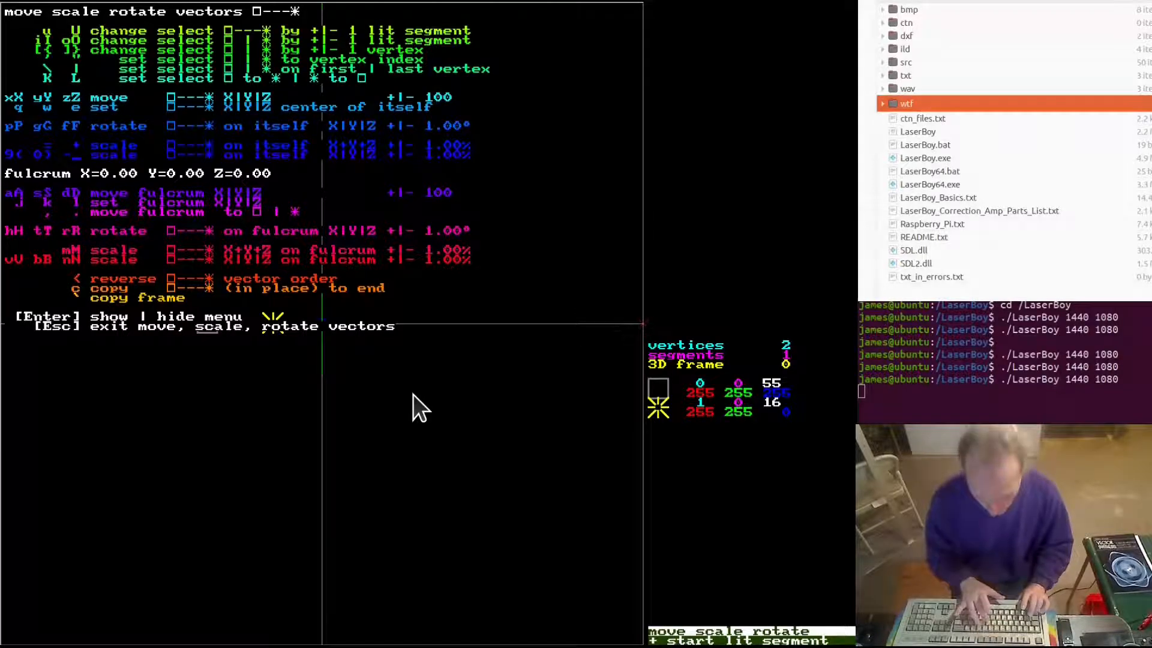
Move the selected lit segment up along positive Y in 100-point increments and return to the main menu.
{"action": "key", "text": "u"}
{"action": "key", "text": "y"}
{"action": "key", "text": "y"}
{"action": "key", "text": "y"}
{"action": "key", "text": "y"}
{"action": "key", "text": "y"}
{"action": "key", "text": "y"}
{"action": "key", "text": "y"}
{"action": "key", "text": "y"}
{"action": "key", "text": "y"}
{"action": "key", "text": "y"}
{"action": "key", "text": "y"}
{"action": "key", "text": "y"}
{"action": "key", "text": "y"}
{"action": "key", "text": "y"}
{"action": "key", "text": "y"}
{"action": "key", "text": "y"}
{"action": "key", "text": "y"}
{"action": "key", "text": "y"}
{"action": "key", "text": "y"}
{"action": "key", "text": "y"}
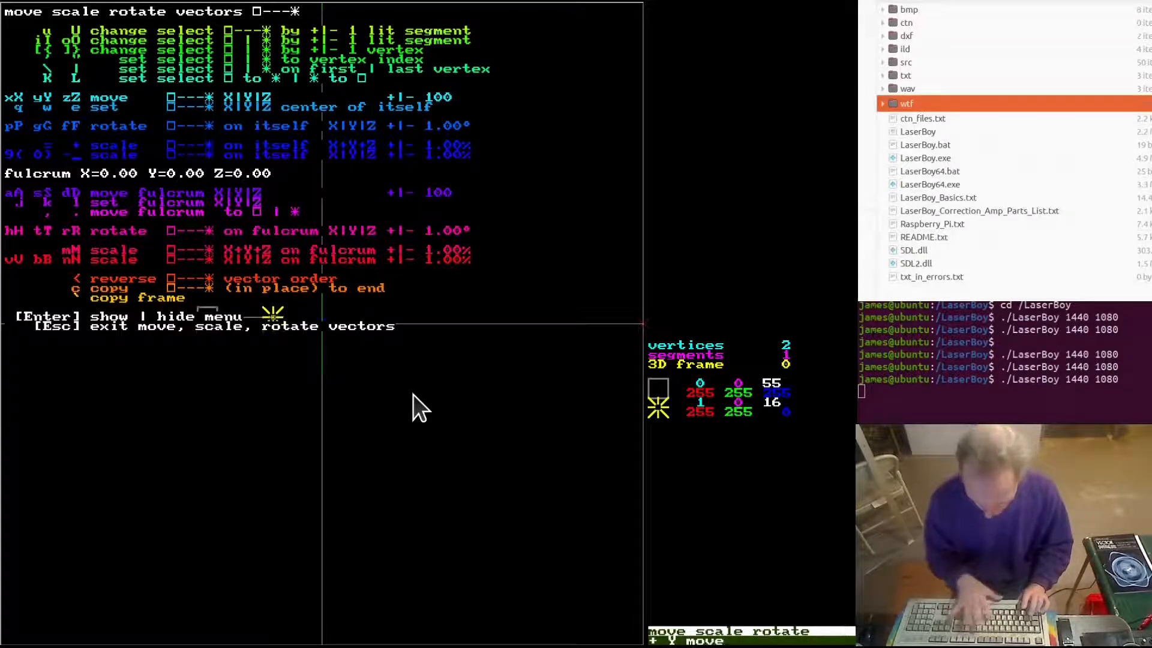
{"action": "key", "text": "y"}
{"action": "key", "text": "y"}
{"action": "key", "text": "y"}
{"action": "key", "text": "y"}
{"action": "key", "text": "Escape"}
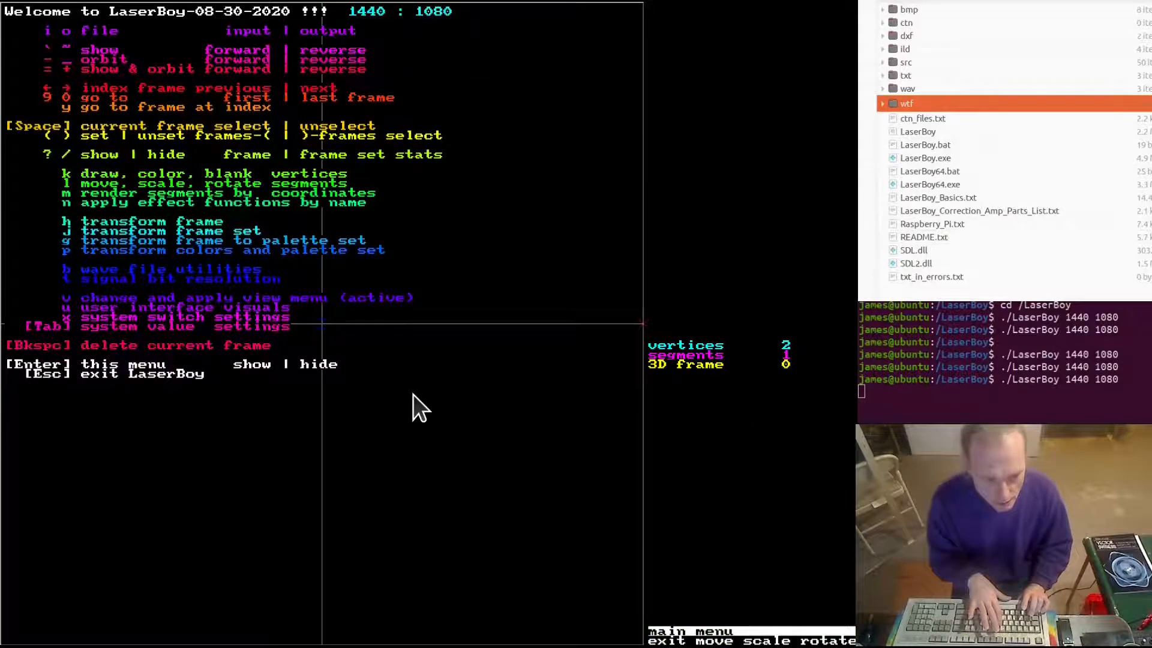
Turn off the floating axis in the user interface visuals settings and hide the main menu.
{"action": "key", "text": "u"}
{"action": "key", "text": "numbersign"}
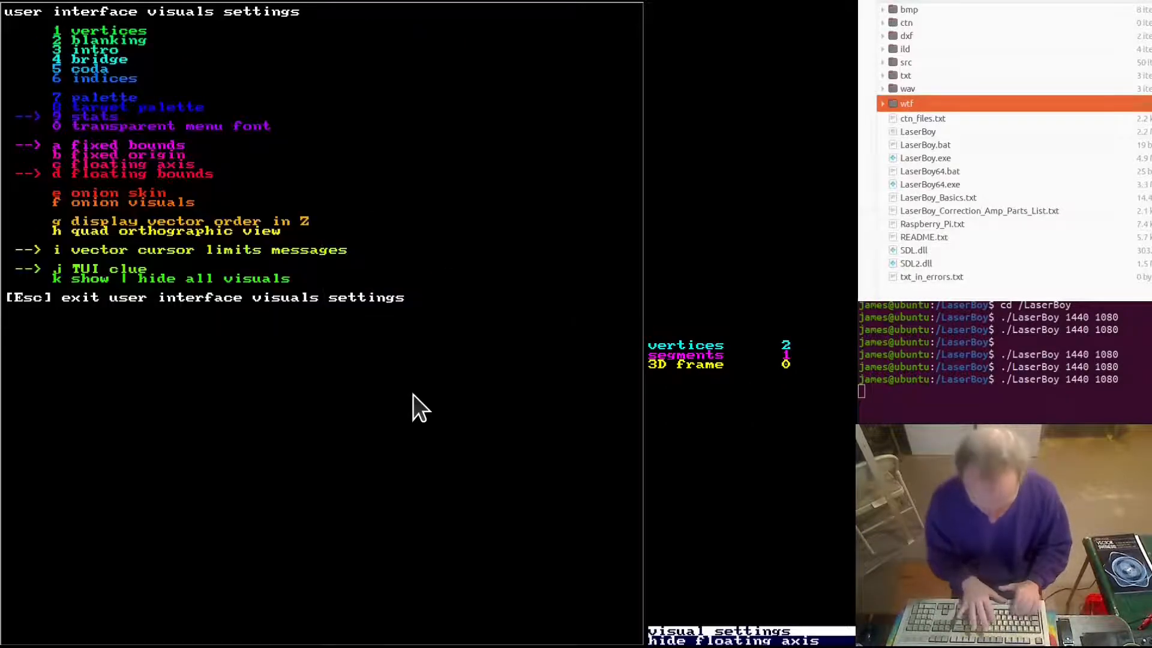
{"action": "key", "text": "Escape"}
{"action": "key", "text": "Return"}
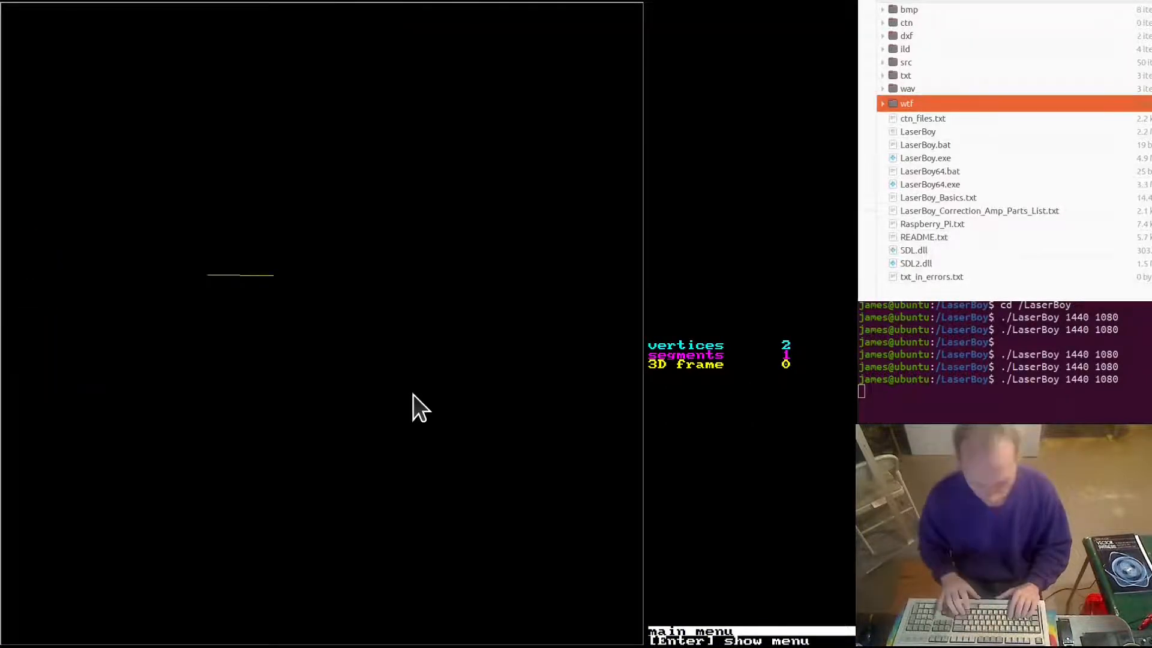
Enter the draw, color, blank mode with its menu hidden and rotate the vector 1° in the positive direction around the Z axis.
{"action": "key", "text": "x"}
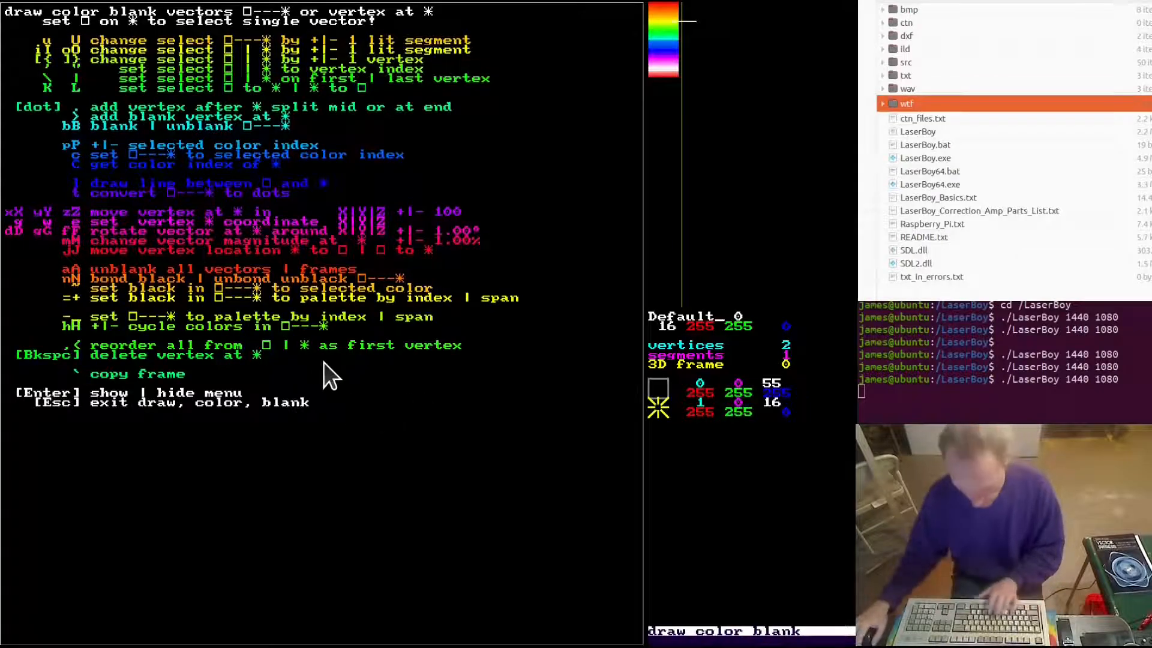
{"action": "key", "text": "Return"}
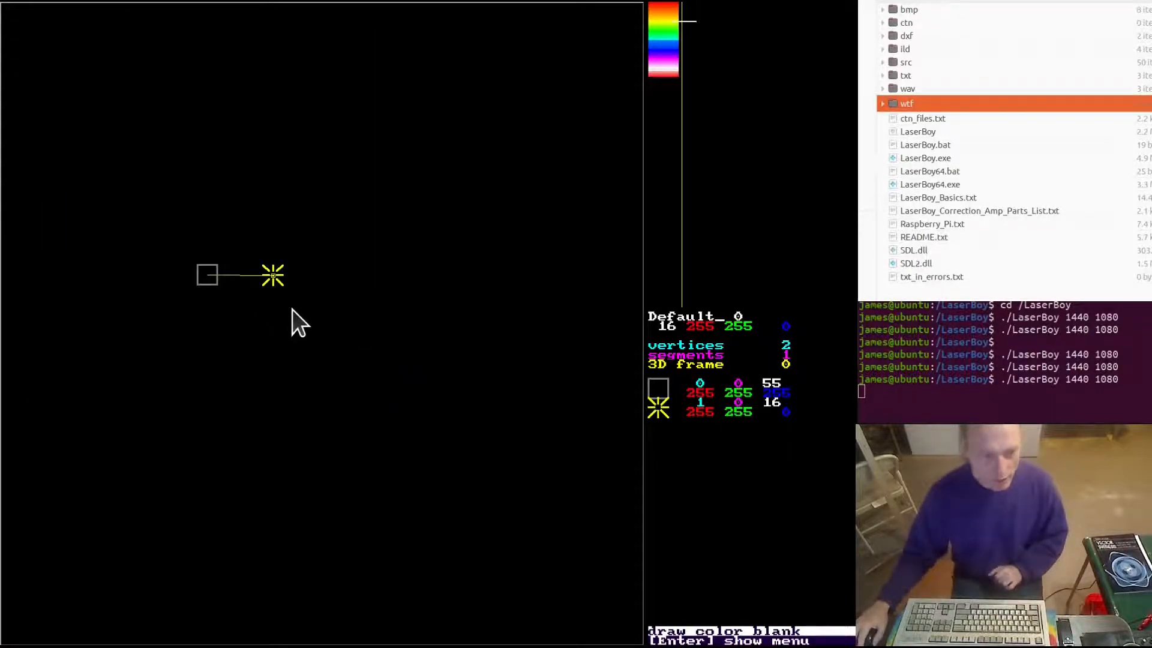
{"action": "key", "text": "z"}
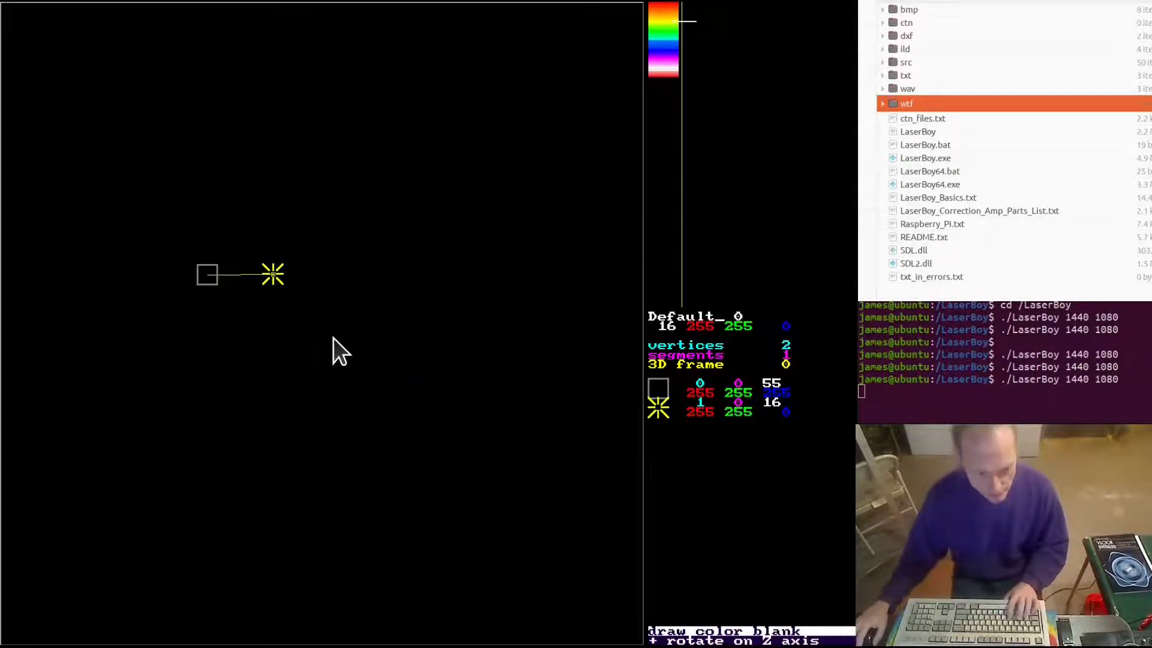
Add six more vectors in a row after the second vertex, continuing past the frame's positive X edge.
{"action": "key", "text": "space"}
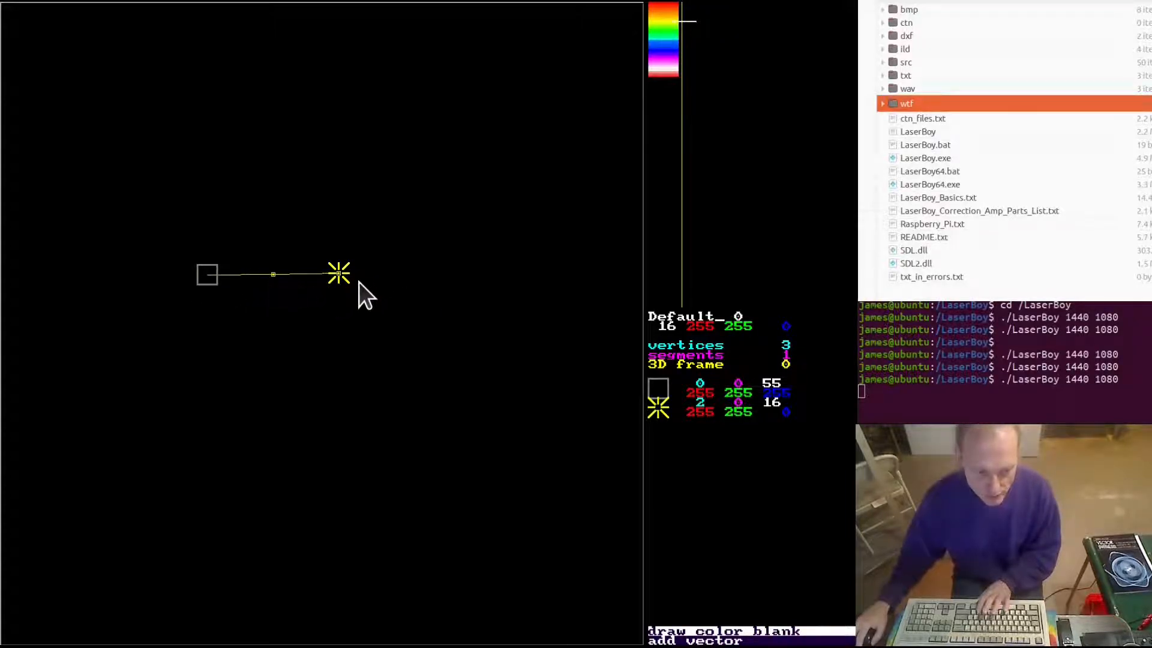
{"action": "key", "text": "space"}
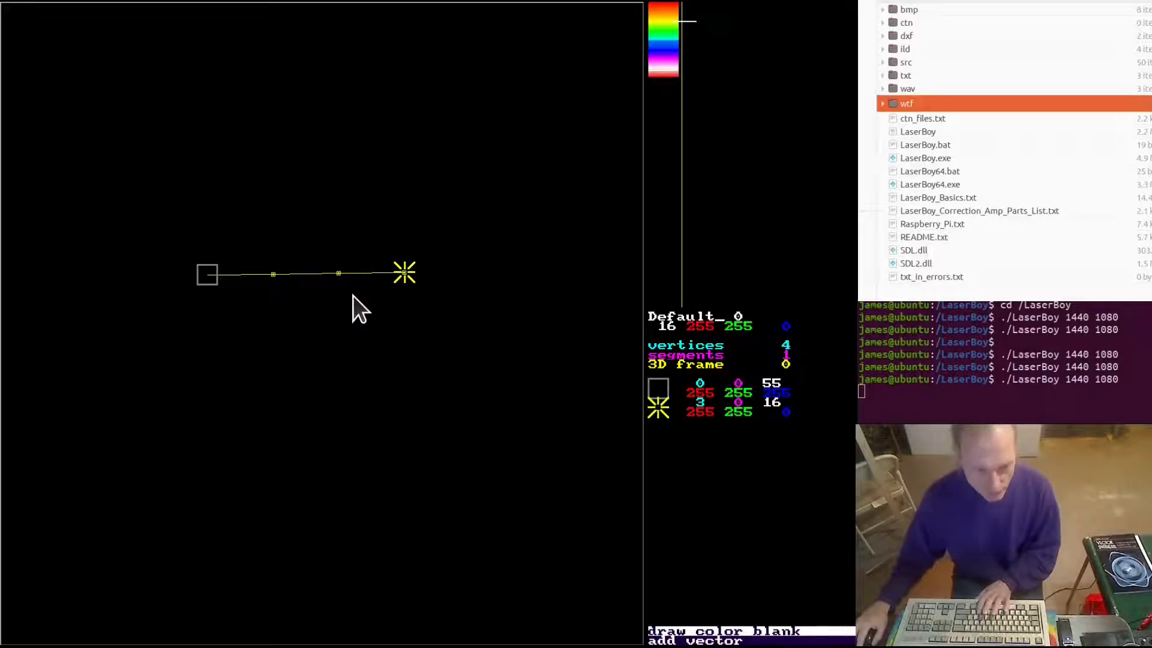
{"action": "key", "text": "space"}
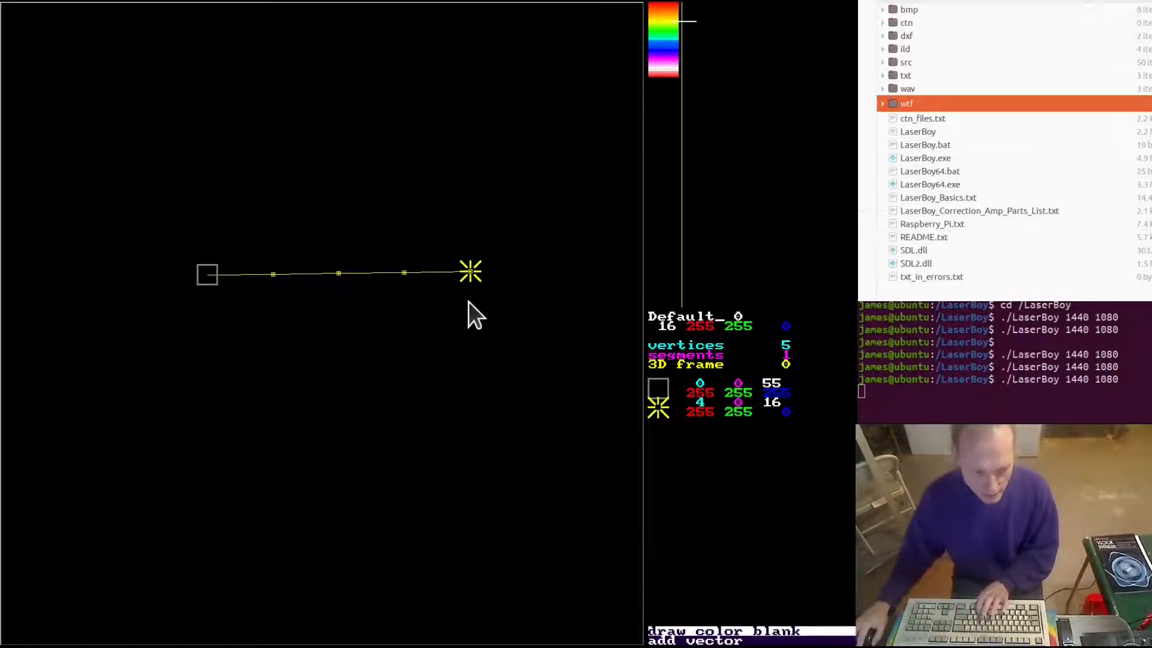
{"action": "key", "text": "space"}
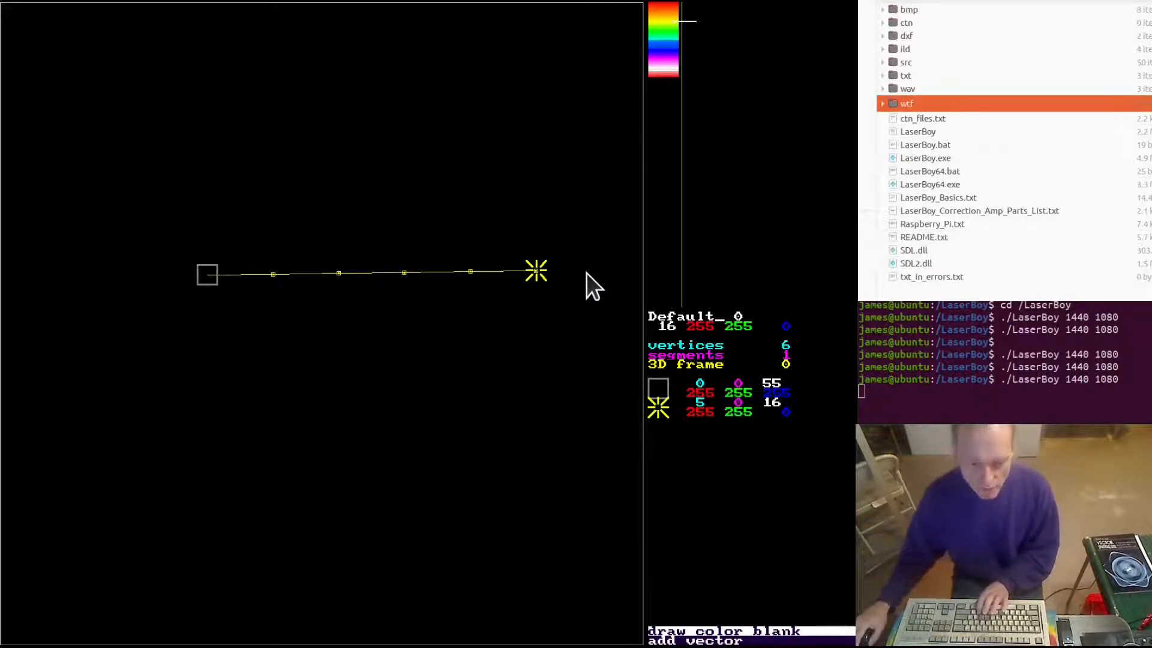
{"action": "key", "text": "space"}
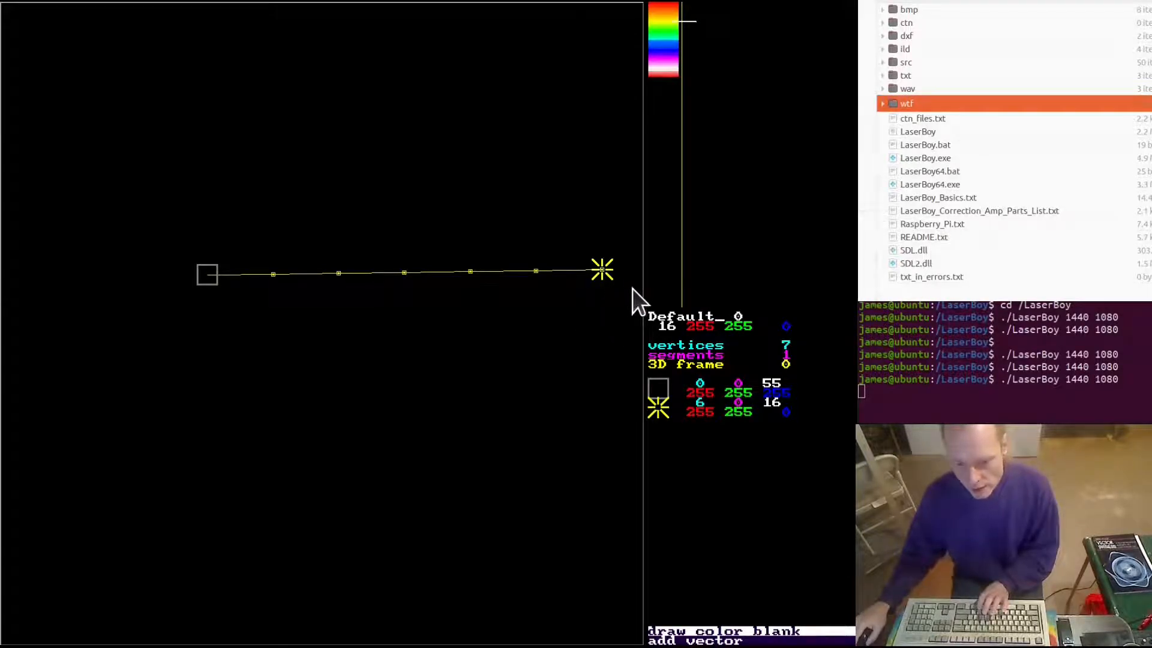
{"action": "key", "text": "space"}
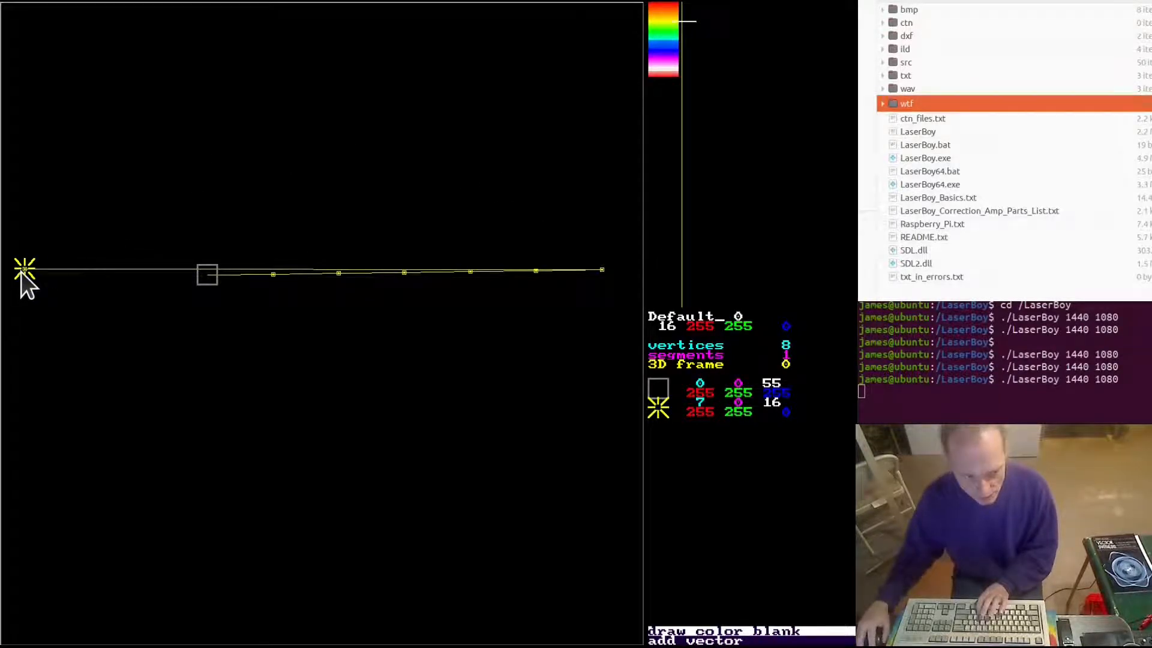
Move the last added vertex up along positive Y and inward along positive X.
{"action": "key", "text": "e"}
{"action": "key", "text": "e"}
{"action": "key", "text": "e"}
{"action": "key", "text": "s"}
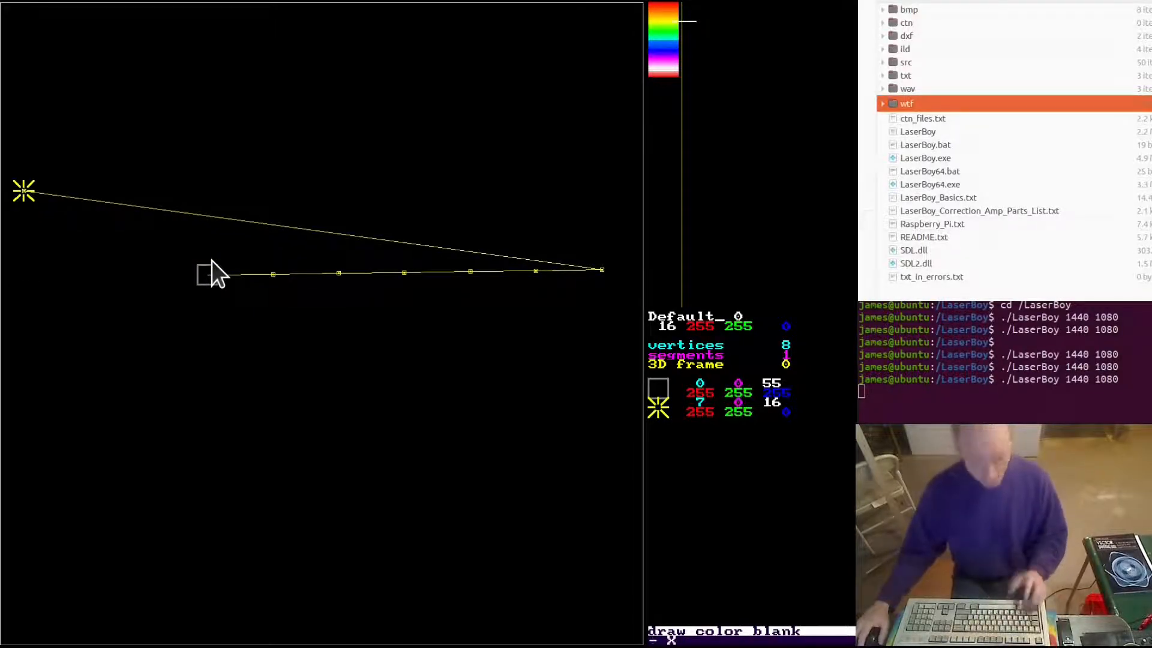
{"action": "key", "text": "f"}
{"action": "key", "text": "f"}
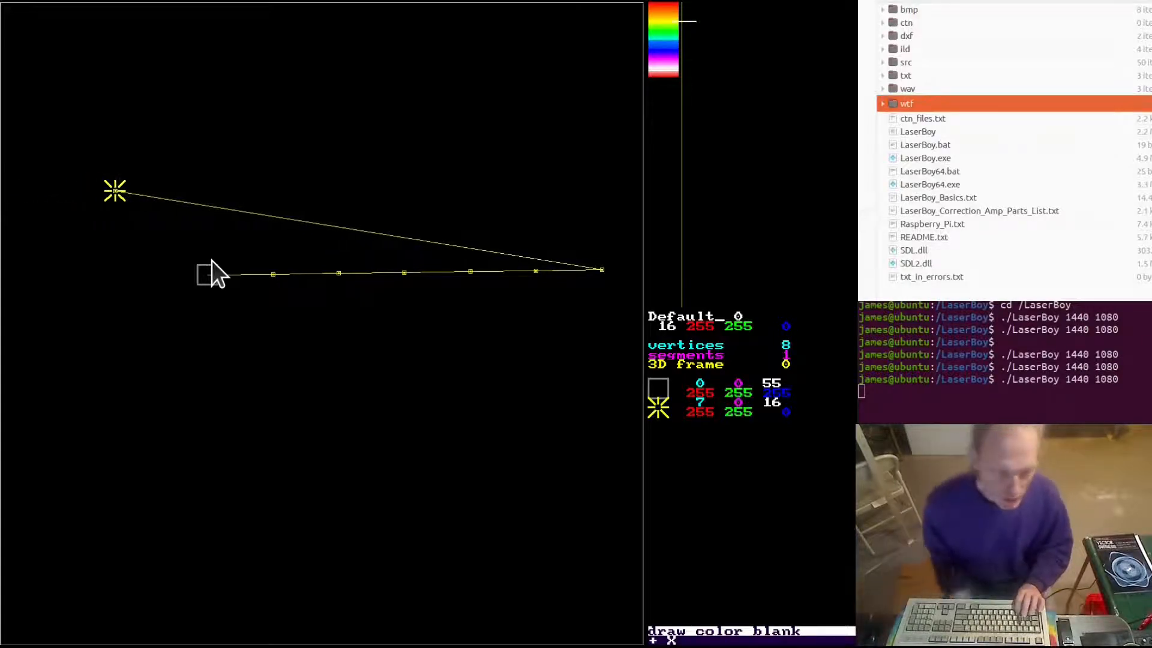
Continue moving the last vertex along positive X until it sits above the middle of the vector row.
{"action": "key", "text": "f"}
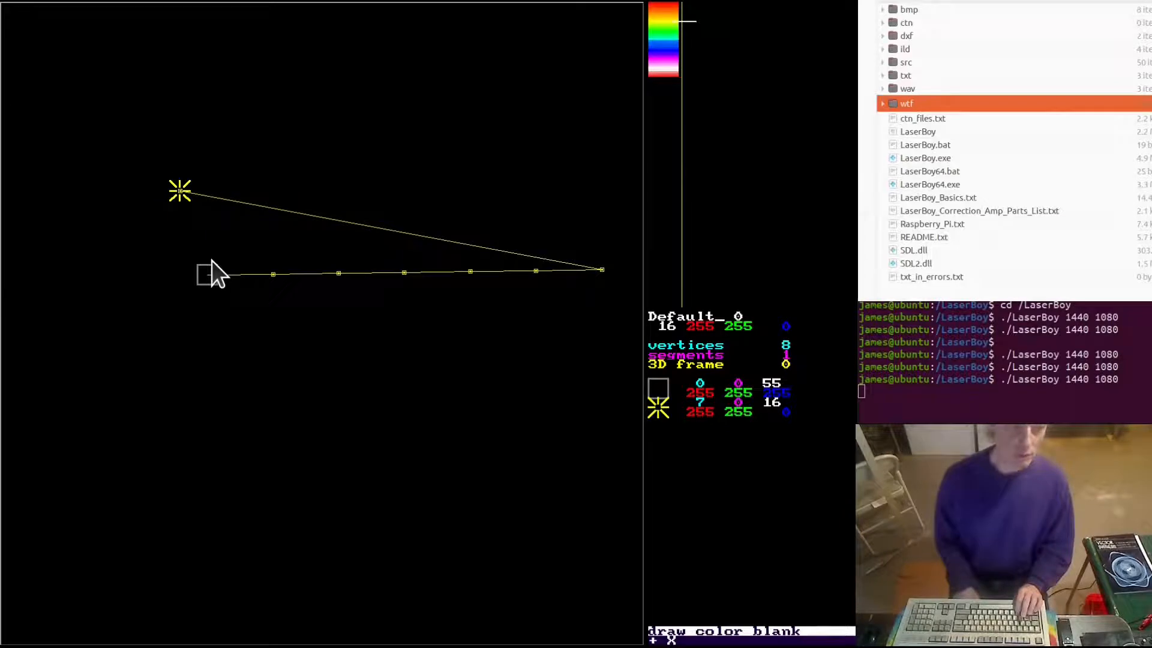
{"action": "key", "text": "f"}
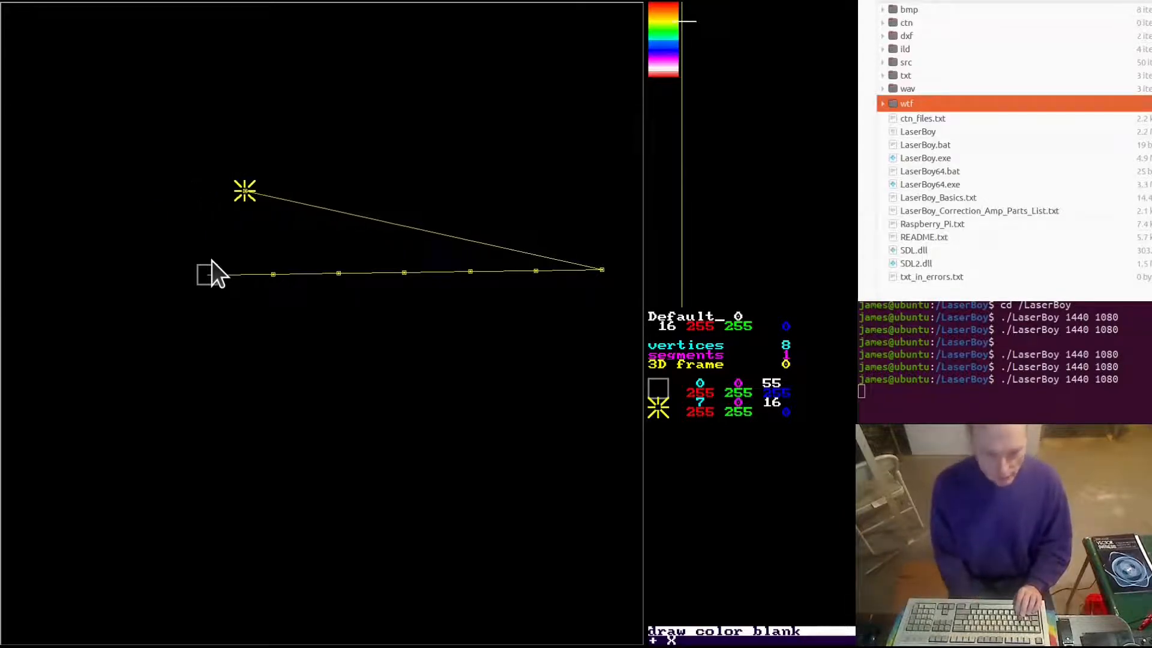
{"action": "key", "text": "f"}
{"action": "key", "text": "f"}
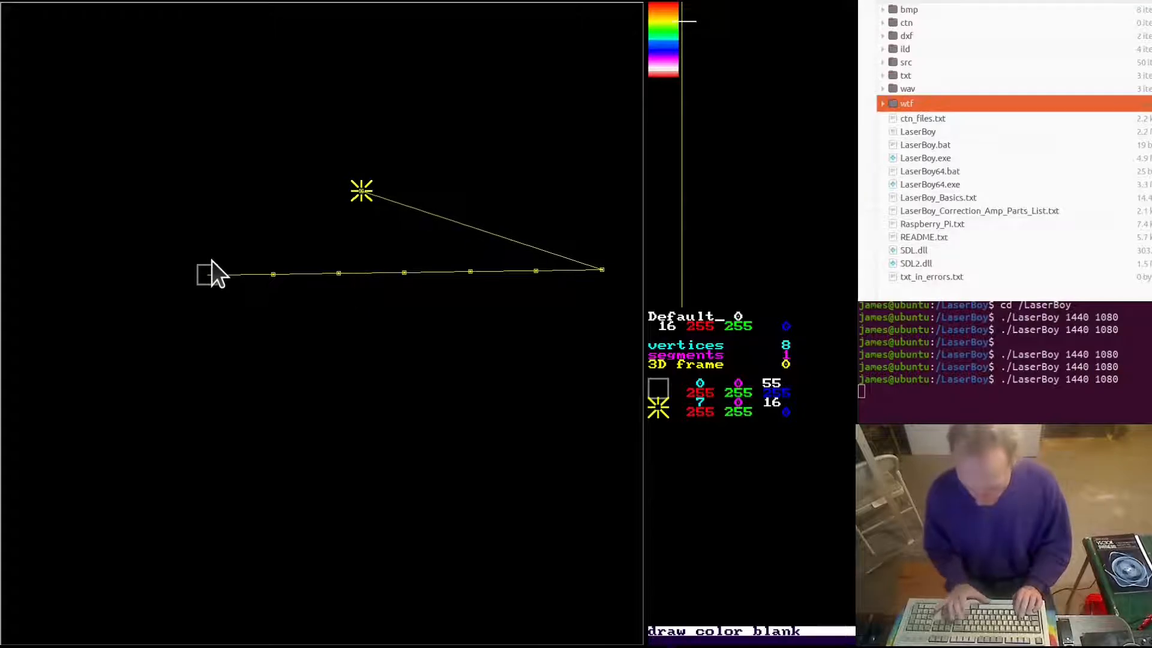
Set the end vertex selection to vertex 4 and split the vector that follows it.
{"action": "key", "text": "minus"}
{"action": "key", "text": "minus"}
{"action": "key", "text": "minus"}
{"action": "key", "text": "minus"}
{"action": "key", "text": "equal"}
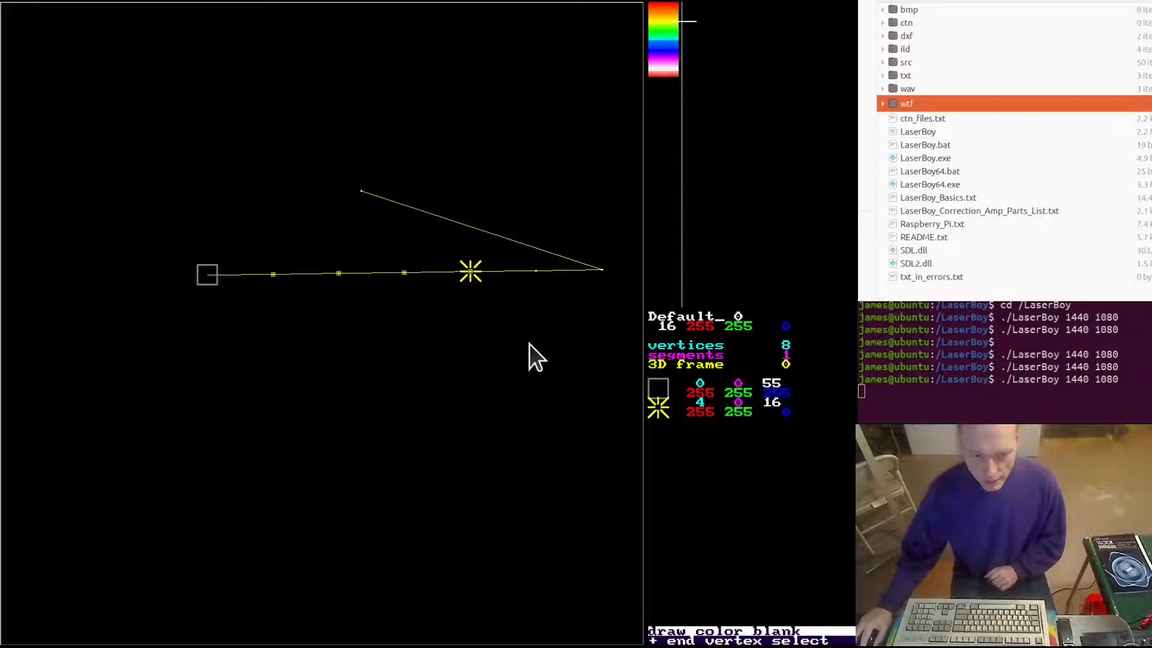
{"action": "key", "text": "slash"}
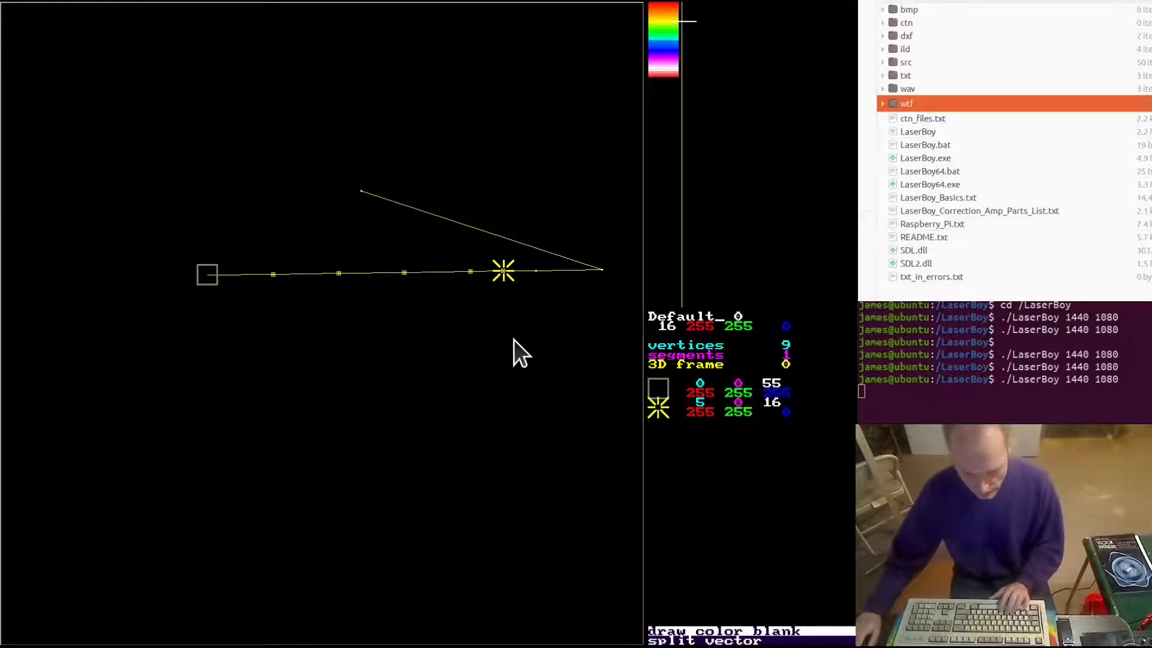
Move the vertex created by the split up along positive Y, and bring it down along negative Y below the row.
{"action": "key", "text": "e"}
{"action": "key", "text": "e"}
{"action": "key", "text": "e"}
{"action": "key", "text": "e"}
{"action": "key", "text": "e"}
{"action": "key", "text": "e"}
{"action": "key", "text": "e"}
{"action": "key", "text": "e"}
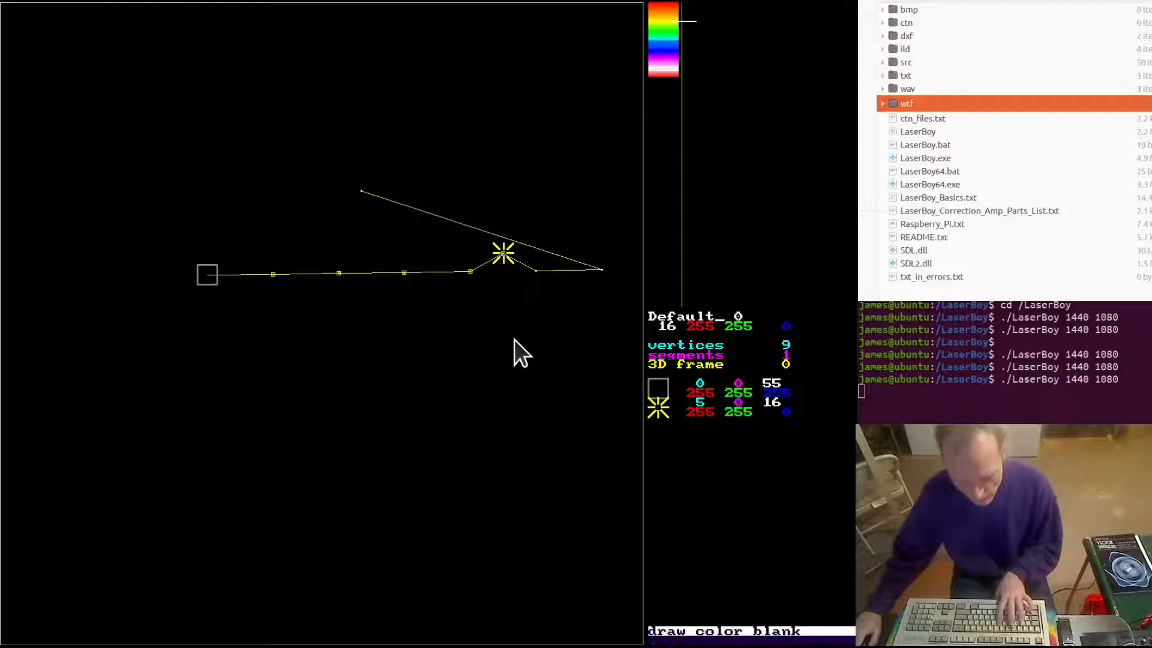
{"action": "key", "text": "d"}
{"action": "key", "text": "d"}
{"action": "key", "text": "d"}
{"action": "key", "text": "d"}
{"action": "key", "text": "d"}
{"action": "key", "text": "d"}
{"action": "key", "text": "d"}
{"action": "key", "text": "d"}
{"action": "key", "text": "d"}
{"action": "key", "text": "d"}
{"action": "key", "text": "d"}
{"action": "key", "text": "d"}
{"action": "key", "text": "d"}
{"action": "key", "text": "d"}
{"action": "key", "text": "d"}
{"action": "key", "text": "d"}
{"action": "key", "text": "d"}
{"action": "key", "text": "d"}
{"action": "key", "text": "d"}
{"action": "key", "text": "d"}
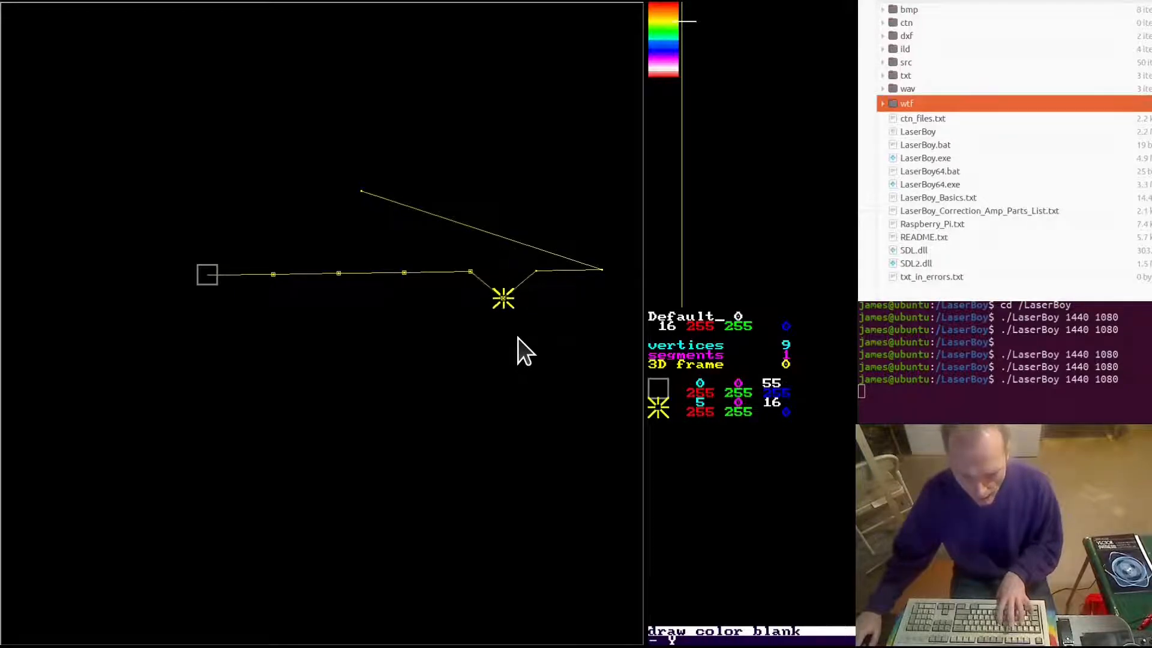
Shift the split vertex along positive X toward its right neighbor and bring it back along negative X.
{"action": "key", "text": "f"}
{"action": "key", "text": "f"}
{"action": "key", "text": "f"}
{"action": "key", "text": "f"}
{"action": "key", "text": "f"}
{"action": "key", "text": "f"}
{"action": "key", "text": "f"}
{"action": "key", "text": "f"}
{"action": "key", "text": "f"}
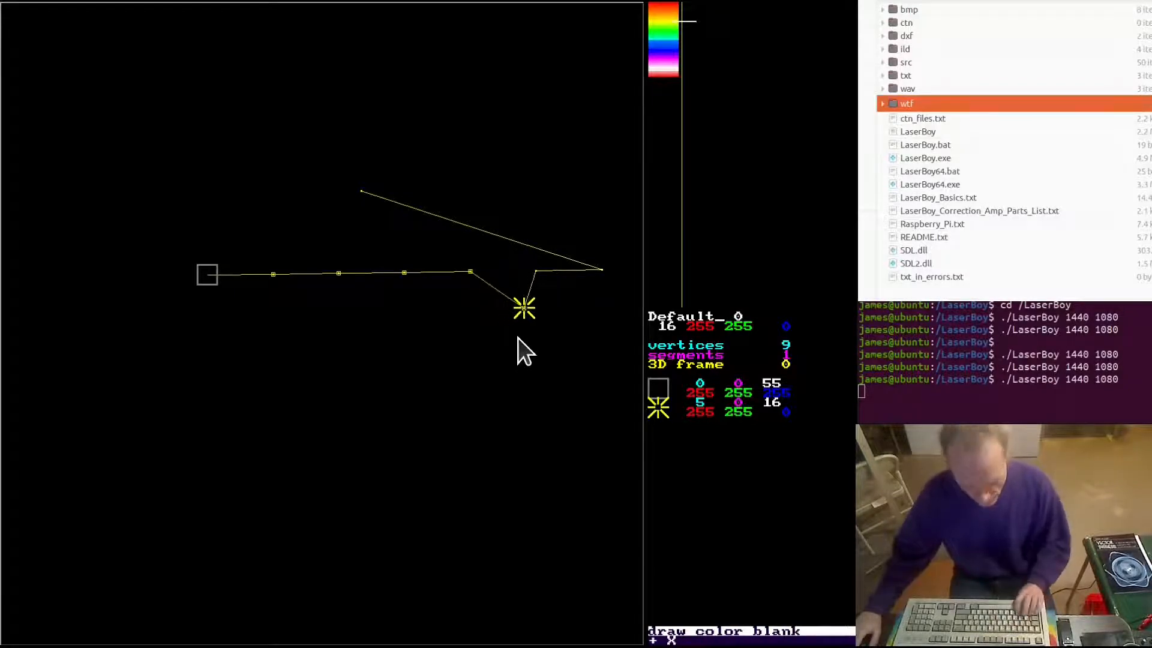
{"action": "key", "text": "s"}
{"action": "key", "text": "s"}
{"action": "key", "text": "s"}
{"action": "key", "text": "s"}
{"action": "key", "text": "s"}
{"action": "key", "text": "s"}
{"action": "key", "text": "s"}
{"action": "key", "text": "s"}
{"action": "key", "text": "s"}
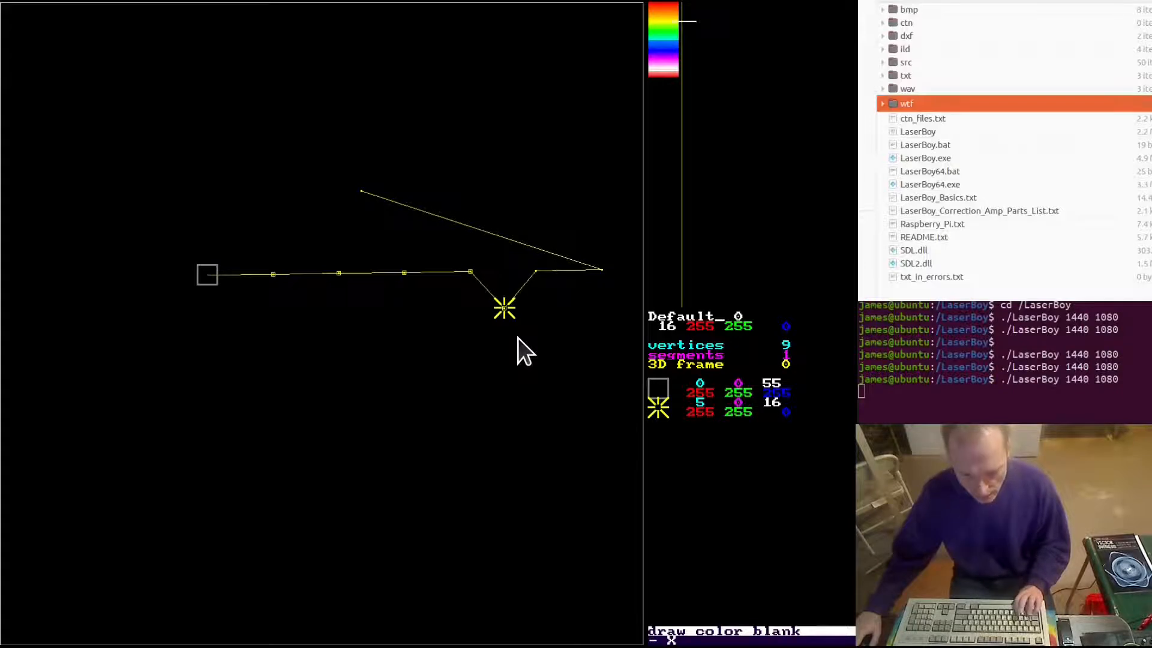
Move the split vertex forward and backward along the Z axis.
{"action": "key", "text": "r"}
{"action": "key", "text": "r"}
{"action": "key", "text": "r"}
{"action": "key", "text": "r"}
{"action": "key", "text": "r"}
{"action": "key", "text": "r"}
{"action": "key", "text": "r"}
{"action": "key", "text": "r"}
{"action": "key", "text": "r"}
{"action": "key", "text": "r"}
{"action": "key", "text": "r"}
{"action": "key", "text": "r"}
{"action": "key", "text": "w"}
{"action": "key", "text": "w"}
{"action": "key", "text": "w"}
{"action": "key", "text": "w"}
{"action": "key", "text": "w"}
{"action": "key", "text": "w"}
{"action": "key", "text": "w"}
{"action": "key", "text": "w"}
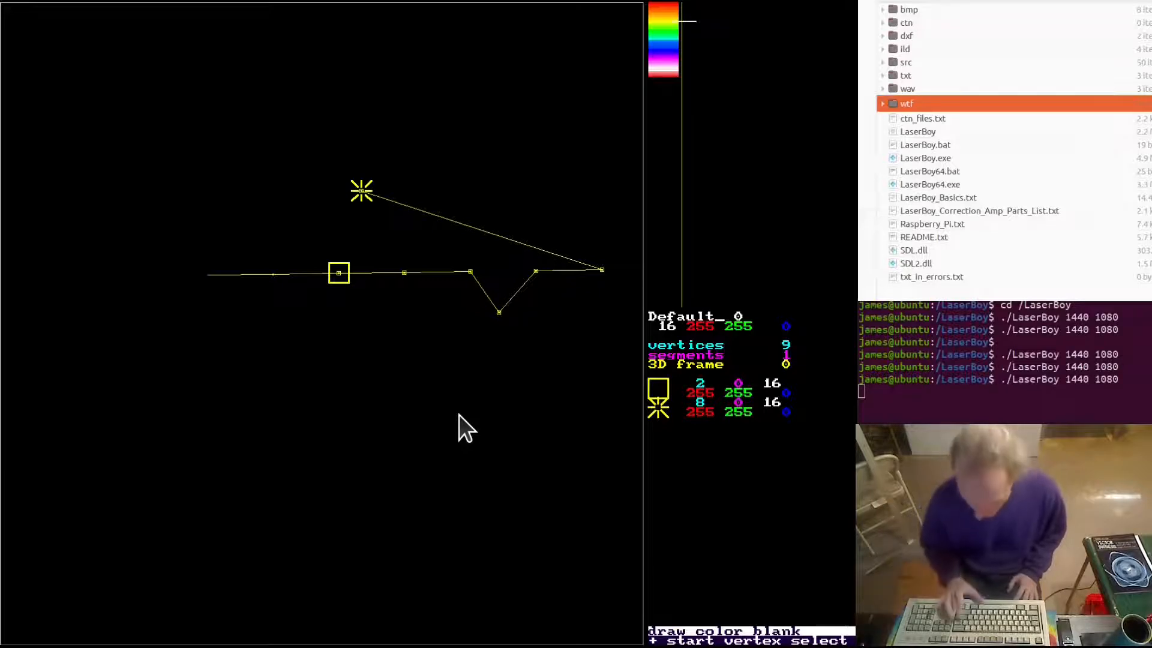
Step the start vertex selection back and forth along the row, finishing on vertex 1.
{"action": "key", "text": "plus"}
{"action": "key", "text": "minus"}
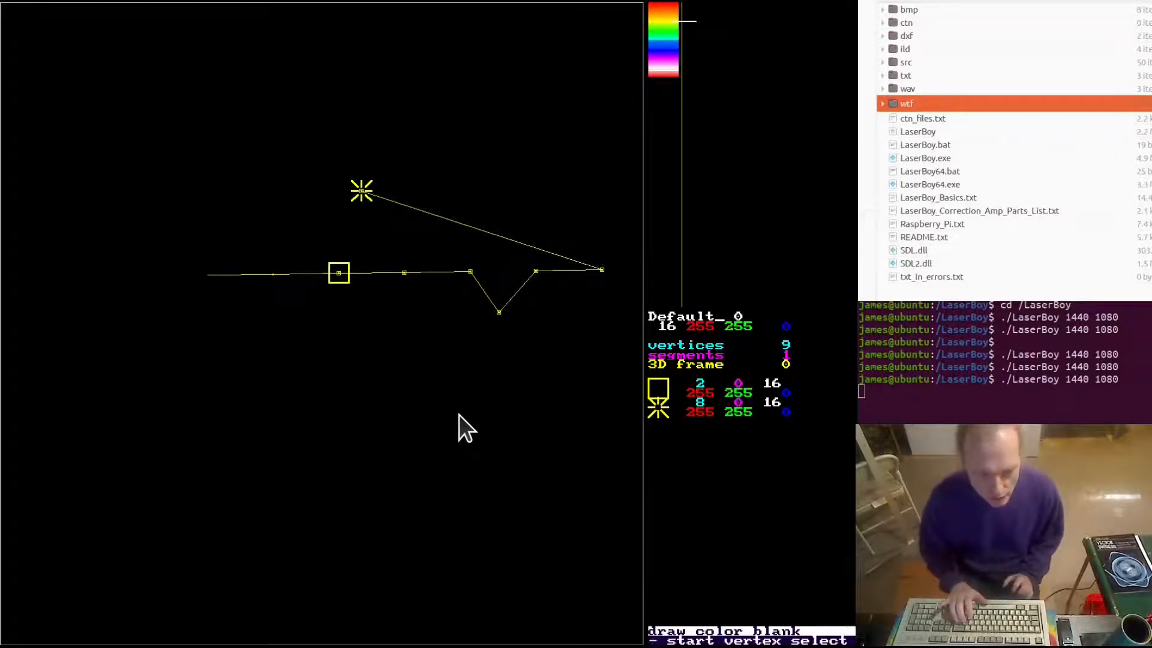
{"action": "key", "text": "minus"}
{"action": "key", "text": "minus"}
{"action": "key", "text": "plus"}
{"action": "key", "text": "plus"}
{"action": "key", "text": "plus"}
{"action": "key", "text": "plus"}
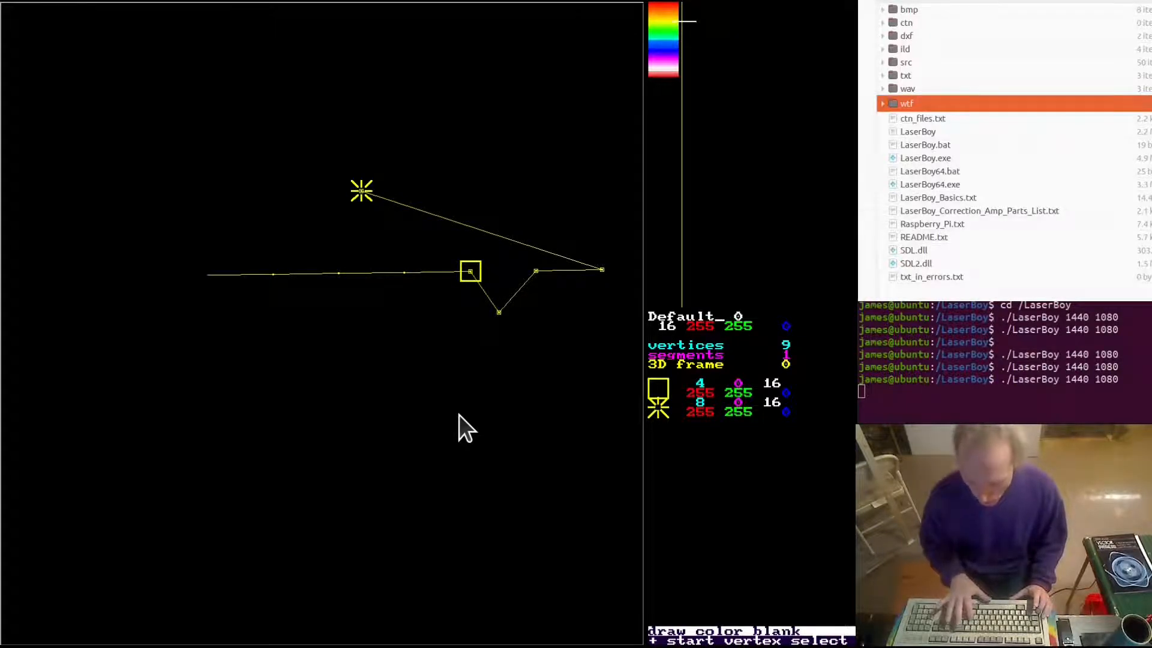
{"action": "key", "text": "plus"}
{"action": "key", "text": "plus"}
{"action": "key", "text": "minus"}
{"action": "key", "text": "plus"}
{"action": "key", "text": "plus"}
{"action": "key", "text": "minus"}
{"action": "key", "text": "minus"}
{"action": "key", "text": "minus"}
{"action": "key", "text": "minus"}
{"action": "key", "text": "minus"}
{"action": "key", "text": "minus"}
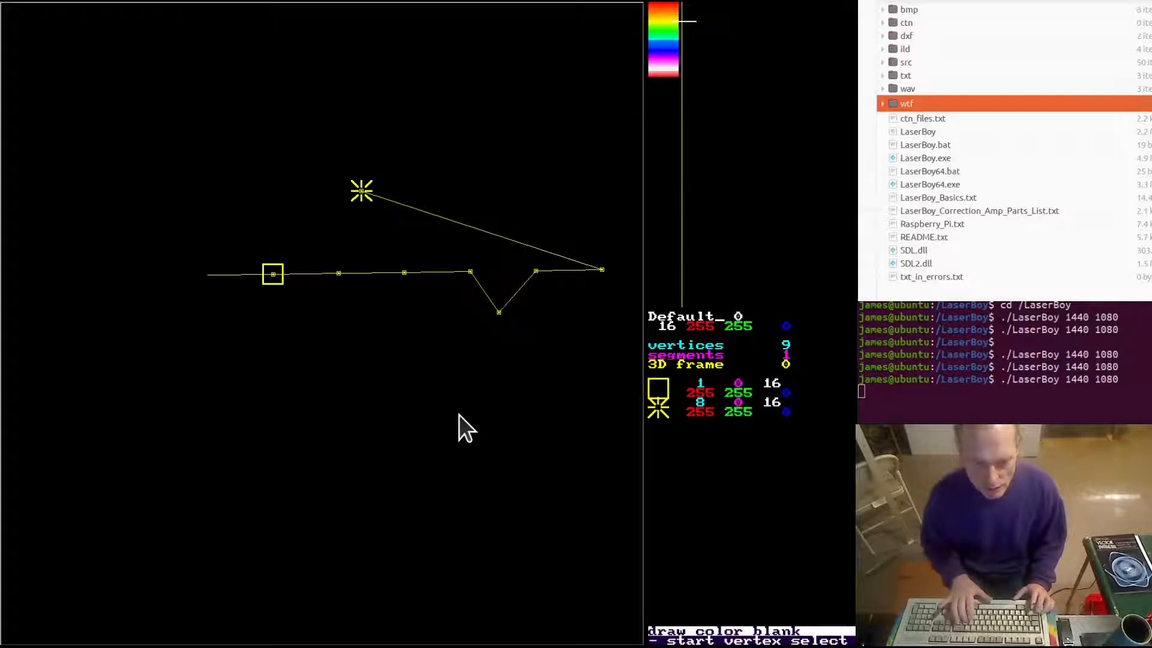
Step the end vertex selection back to vertex 6 and forward again to vertex 7.
{"action": "key", "text": "bracketright"}
{"action": "key", "text": "bracketright"}
{"action": "key", "text": "bracketleft"}
{"action": "key", "text": "bracketleft"}
{"action": "key", "text": "bracketleft"}
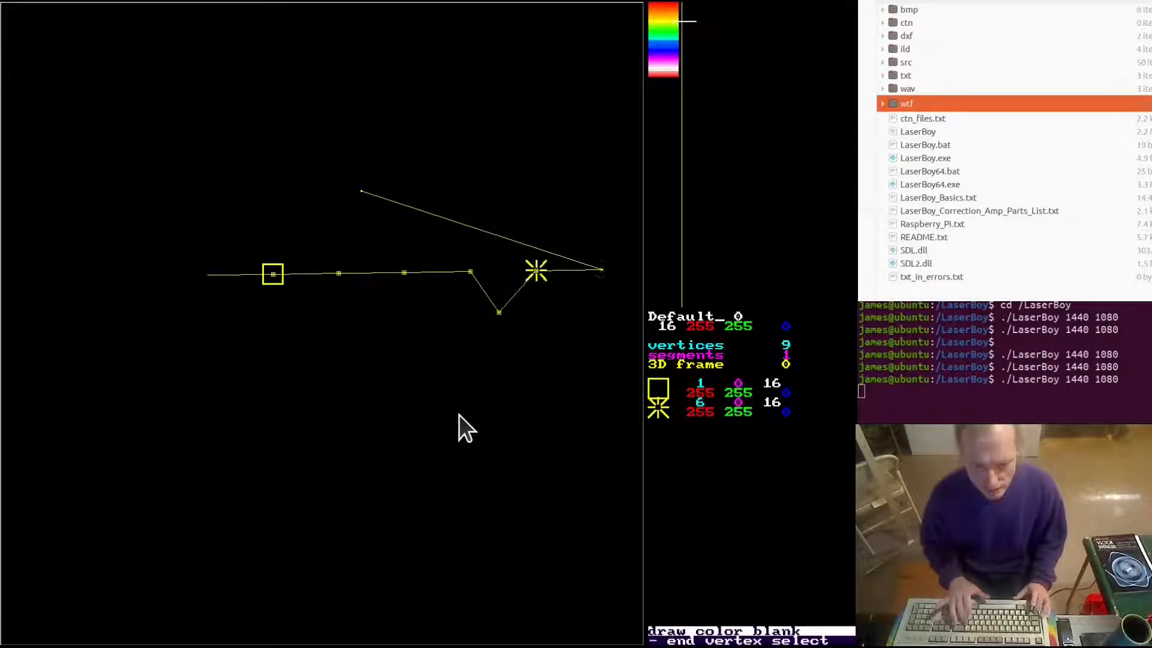
{"action": "key", "text": "bracketright"}
{"action": "key", "text": "bracketright"}
{"action": "key", "text": "bracketright"}
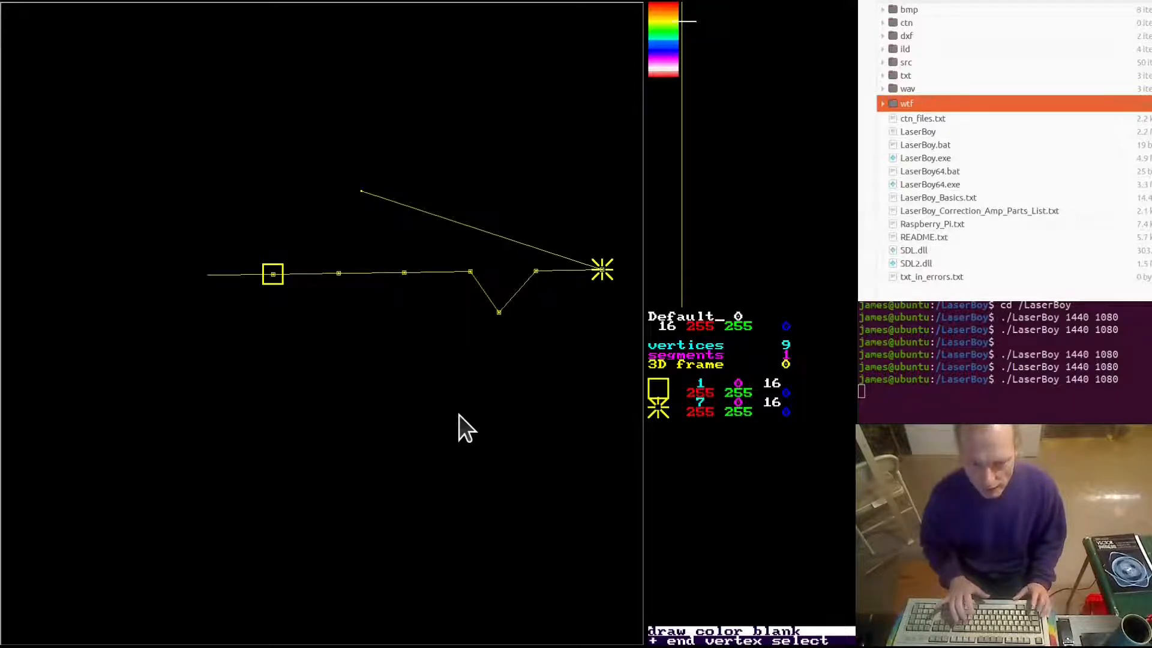
Set both the start and end vertex selection to the last vertex, number 8.
{"action": "key", "text": "braceright"}
{"action": "key", "text": "braceright"}
{"action": "key", "text": "braceright"}
{"action": "key", "text": "braceright"}
{"action": "key", "text": "braceright"}
{"action": "key", "text": "braceright"}
{"action": "key", "text": "braceright"}
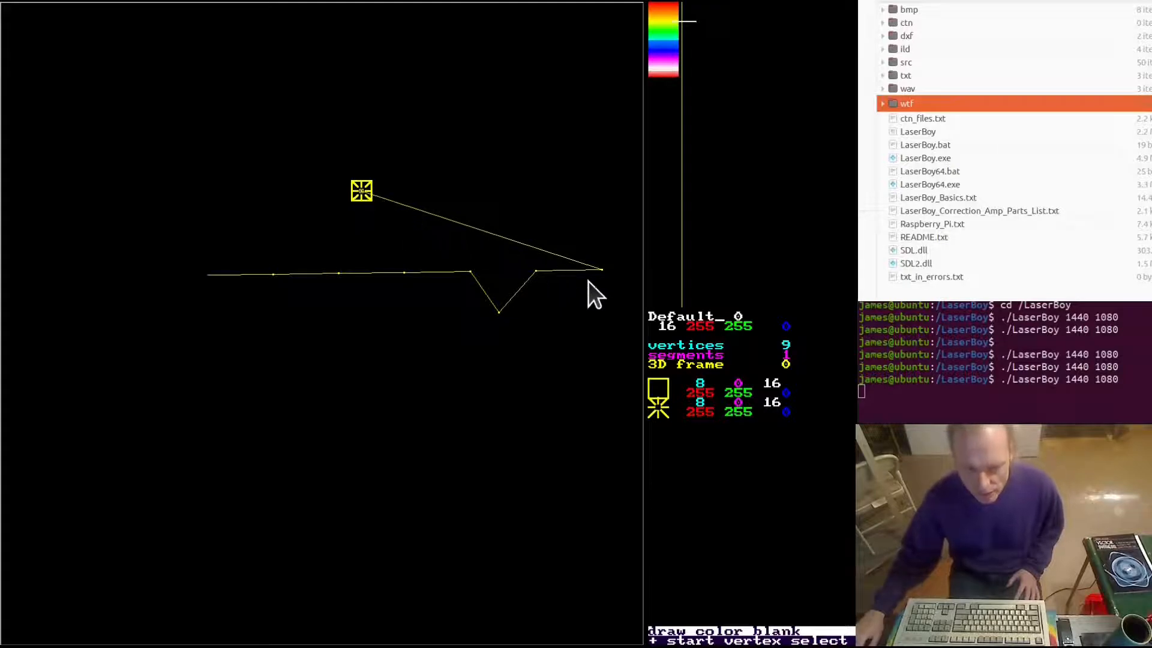
Step the start selection back to vertex 7 and forward to 8, and blank and unblank the last vector.
{"action": "key", "text": "minus"}
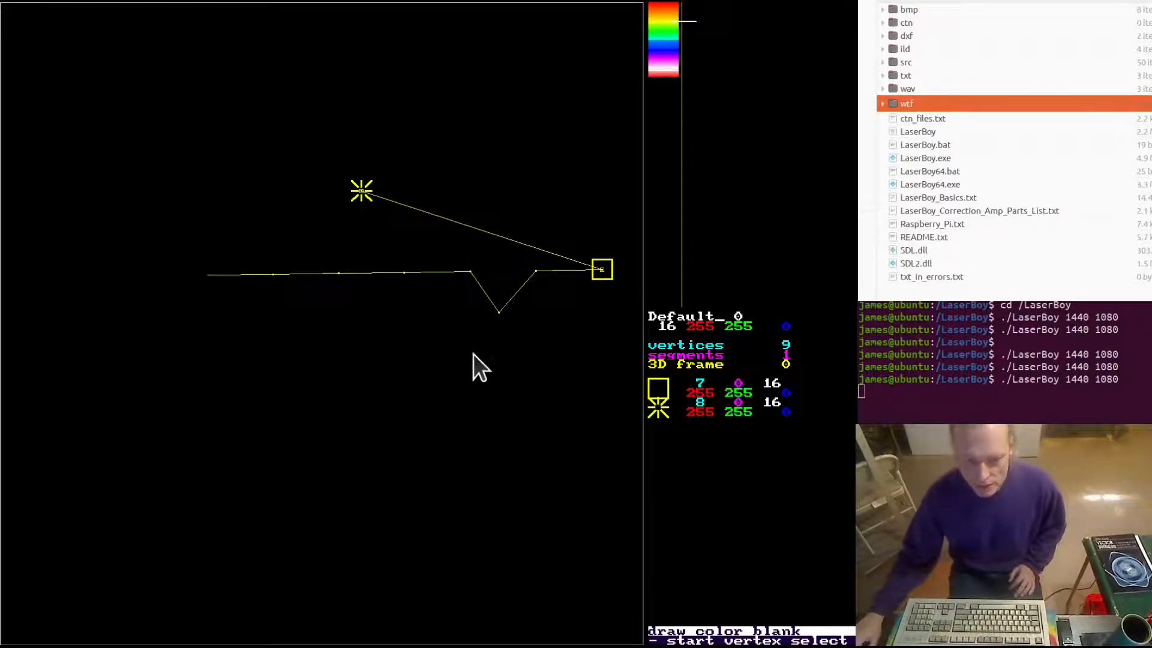
{"action": "key", "text": "plus"}
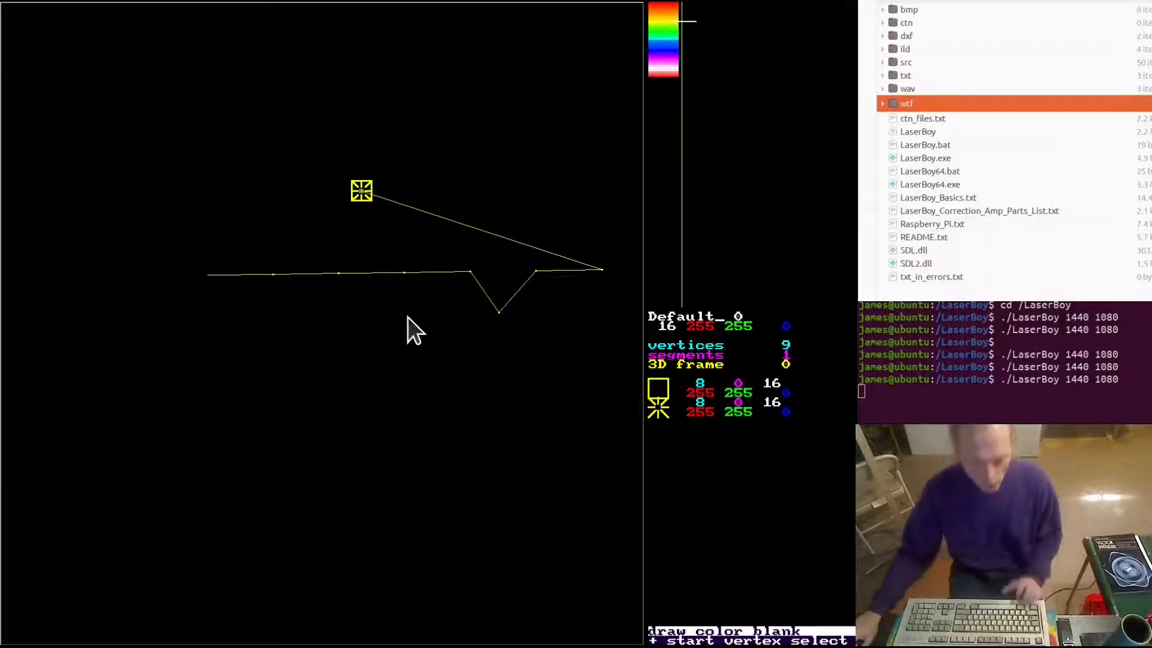
{"action": "key", "text": "b"}
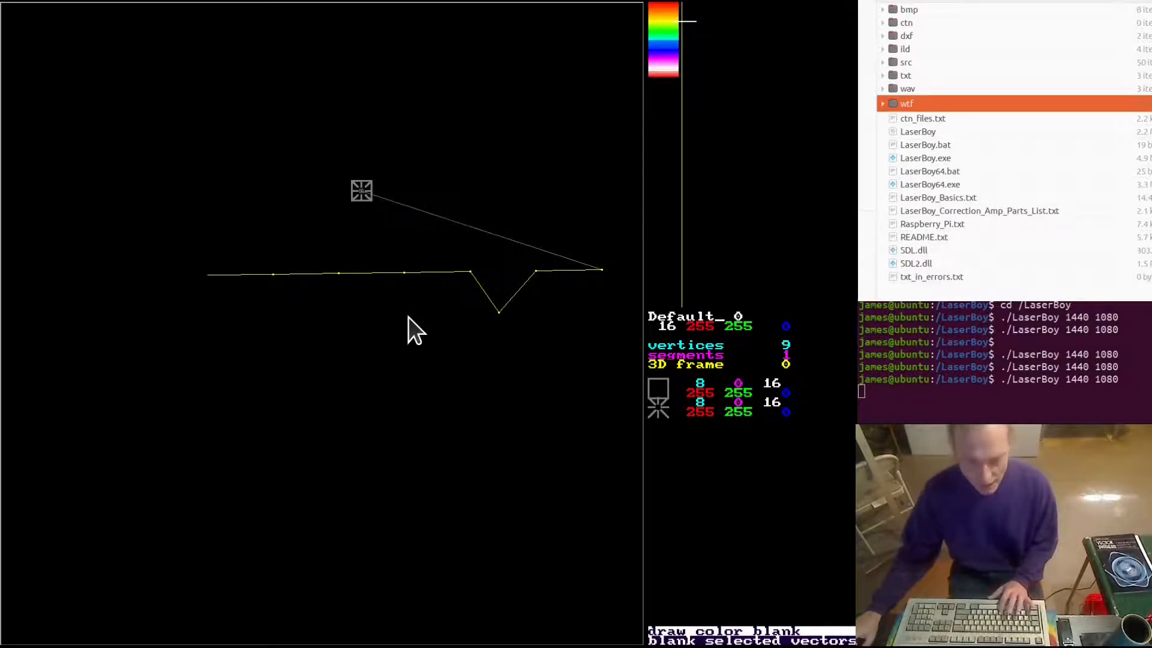
{"action": "key", "text": "shift+b"}
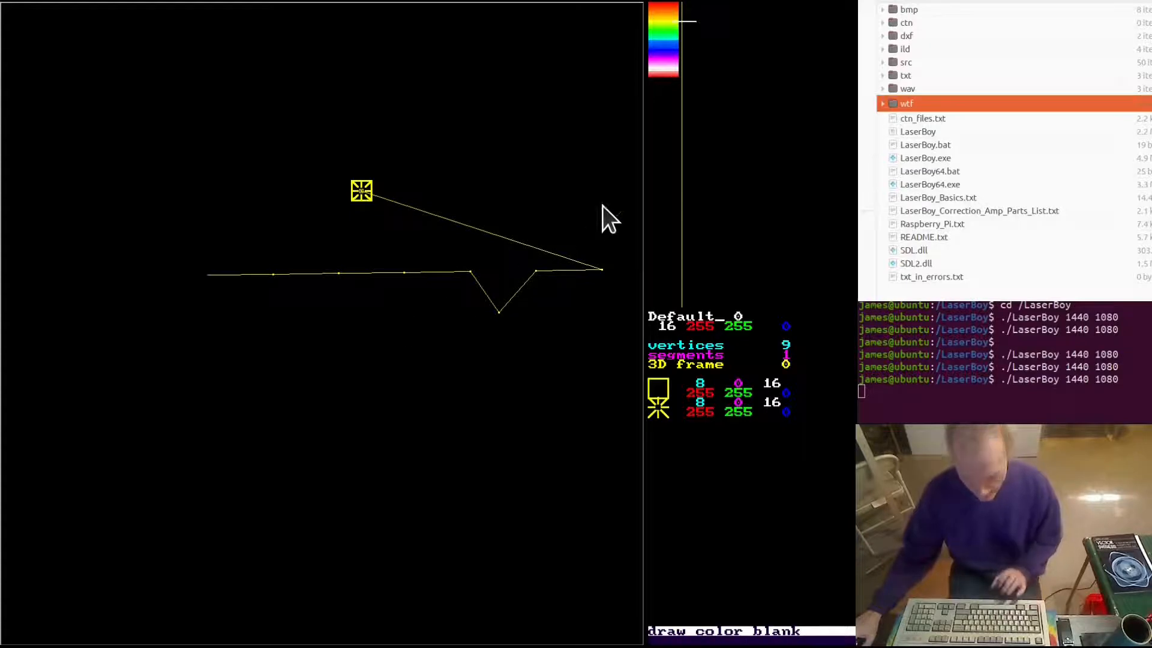
Set the current color index to 24, green, and color the selected last vector with it.
{"action": "key", "text": "plus"}
{"action": "key", "text": "plus"}
{"action": "key", "text": "plus"}
{"action": "key", "text": "plus"}
{"action": "key", "text": "plus"}
{"action": "key", "text": "plus"}
{"action": "key", "text": "plus"}
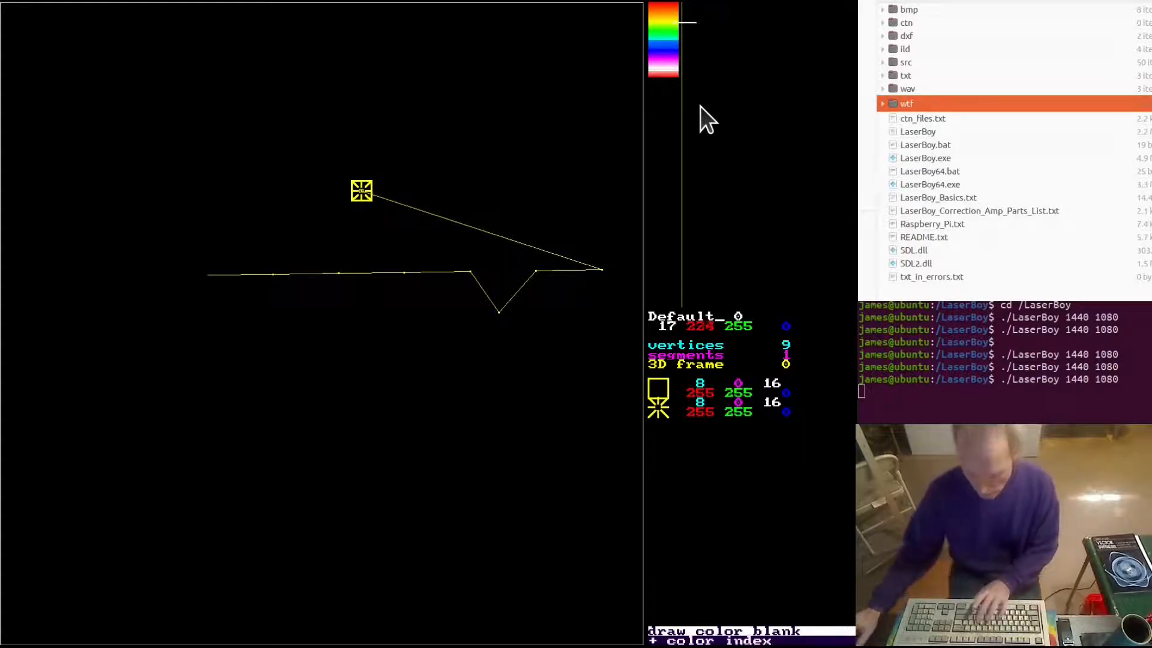
{"action": "key", "text": "plus"}
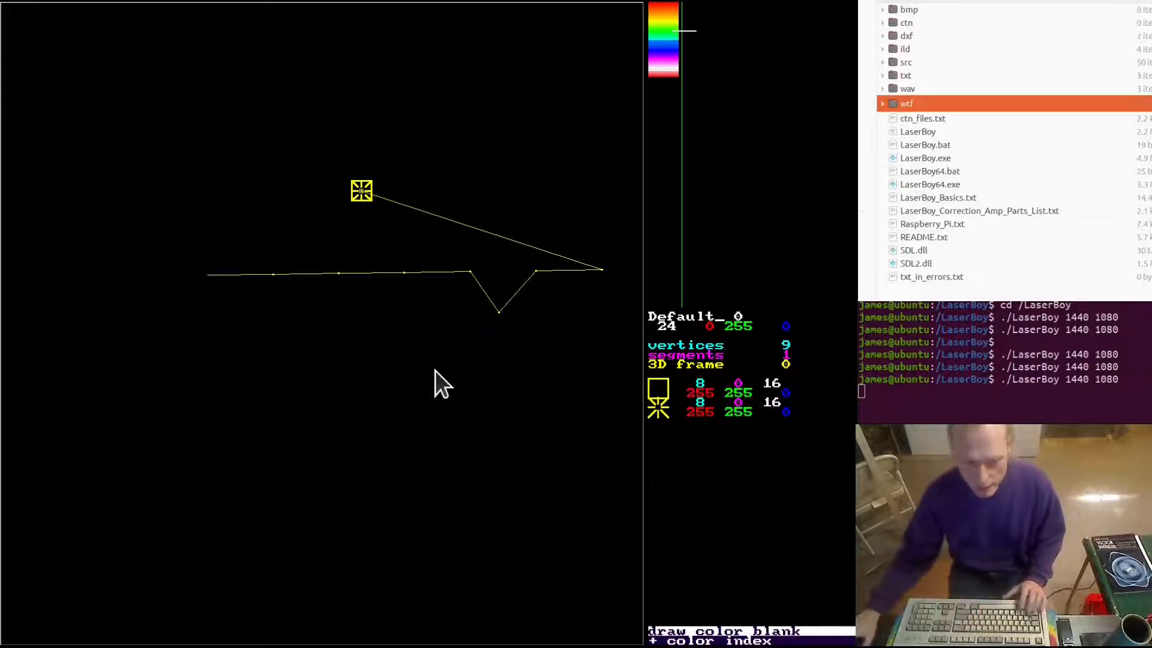
{"action": "key", "text": "c"}
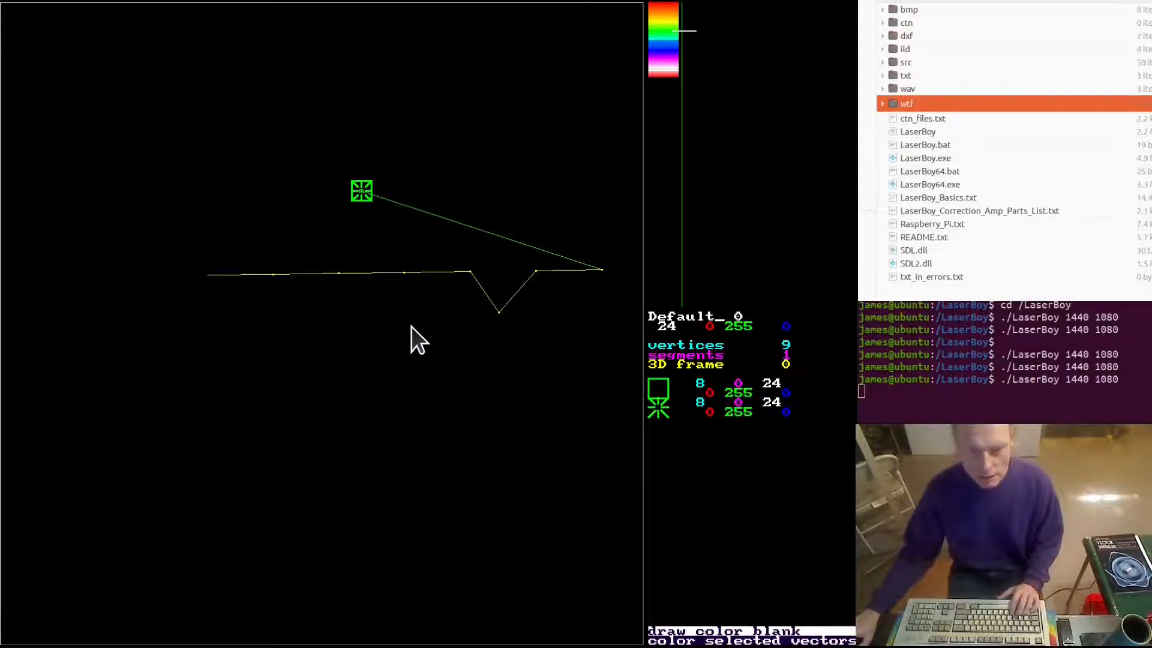
Change the selection so that it starts at vertex 0 and ends at vertex 3.
{"action": "key", "text": "minus"}
{"action": "key", "text": "minus"}
{"action": "key", "text": "minus"}
{"action": "key", "text": "minus"}
{"action": "key", "text": "minus"}
{"action": "key", "text": "minus"}
{"action": "key", "text": "minus"}
{"action": "key", "text": "minus"}
{"action": "key", "text": "minus"}
{"action": "key", "text": "space"}
{"action": "key", "text": "shift+minus"}
{"action": "key", "text": "shift+minus"}
{"action": "key", "text": "shift+minus"}
{"action": "key", "text": "shift+minus"}
{"action": "key", "text": "shift+minus"}
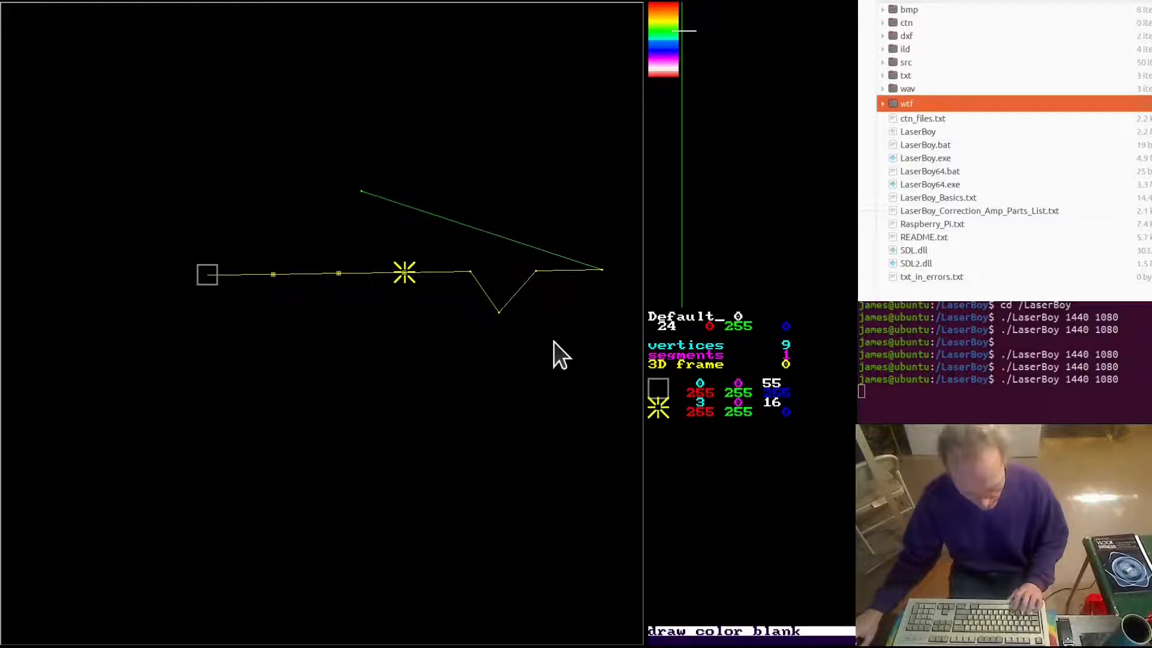
Set the current color index to 16, matching the end vertex, and move the start vertex selection to vertex 3.
{"action": "key", "text": "g"}
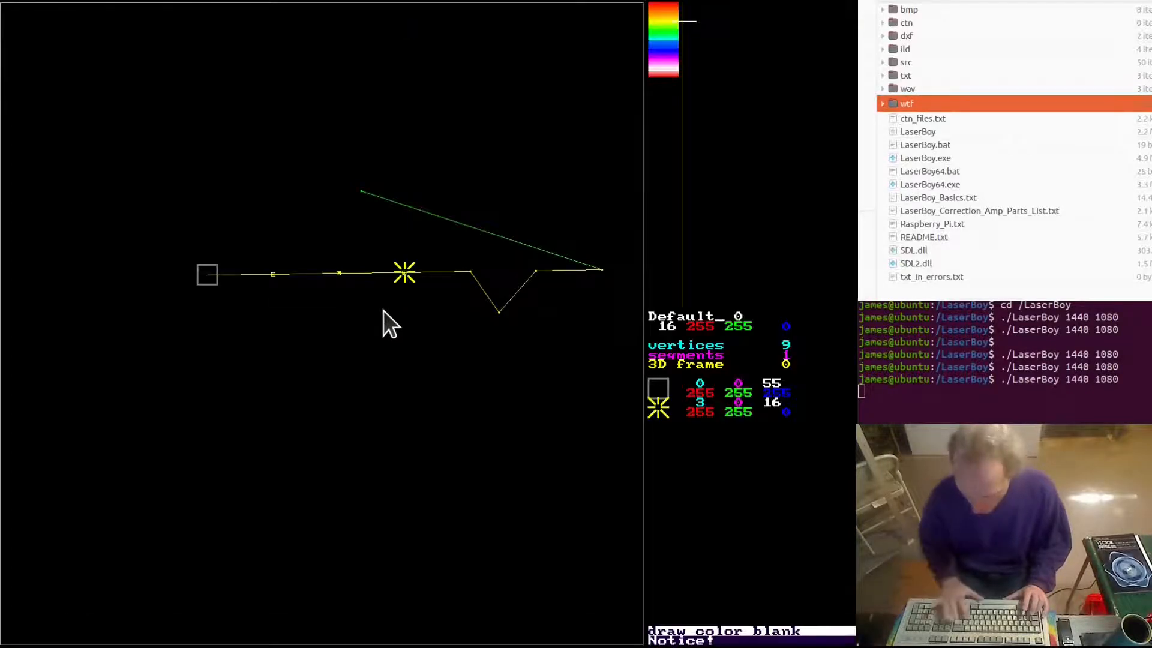
{"action": "key", "text": "plus"}
{"action": "key", "text": "plus"}
{"action": "key", "text": "plus"}
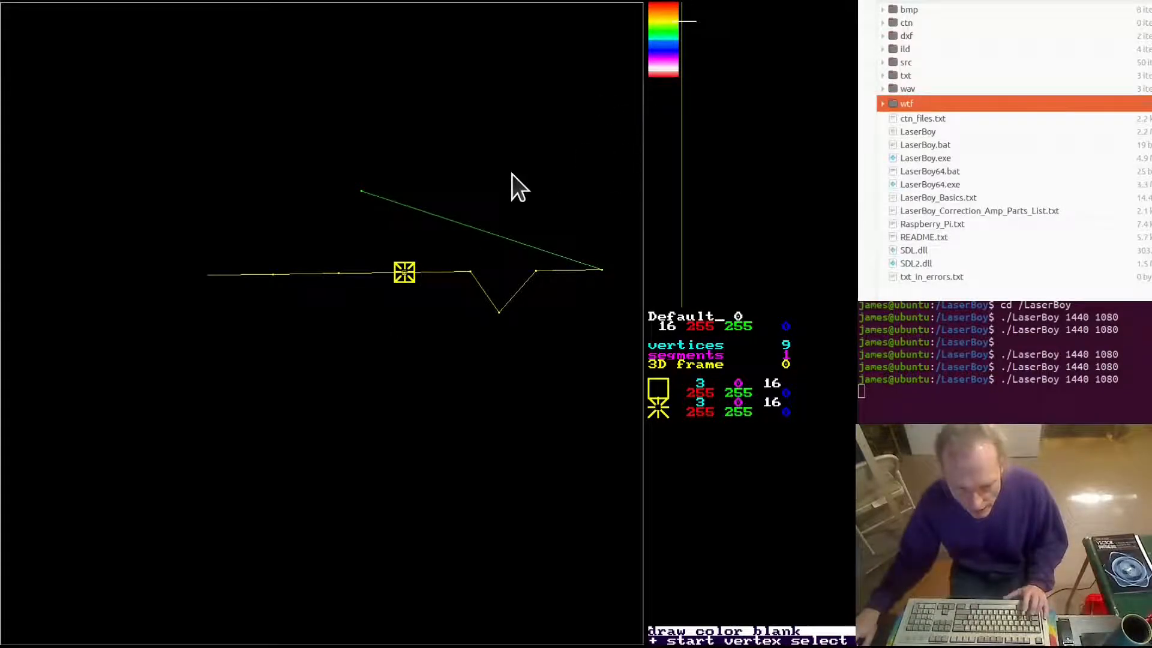
Set the current color index to 40, blue, and color the selected vector at vertex 3 with it.
{"action": "key", "text": "plus"}
{"action": "key", "text": "plus"}
{"action": "key", "text": "plus"}
{"action": "key", "text": "plus"}
{"action": "key", "text": "plus"}
{"action": "key", "text": "plus"}
{"action": "key", "text": "plus"}
{"action": "key", "text": "plus"}
{"action": "key", "text": "plus"}
{"action": "key", "text": "plus"}
{"action": "key", "text": "plus"}
{"action": "key", "text": "plus"}
{"action": "key", "text": "plus"}
{"action": "key", "text": "plus"}
{"action": "key", "text": "plus"}
{"action": "key", "text": "plus"}
{"action": "key", "text": "plus"}
{"action": "key", "text": "plus"}
{"action": "key", "text": "plus"}
{"action": "key", "text": "plus"}
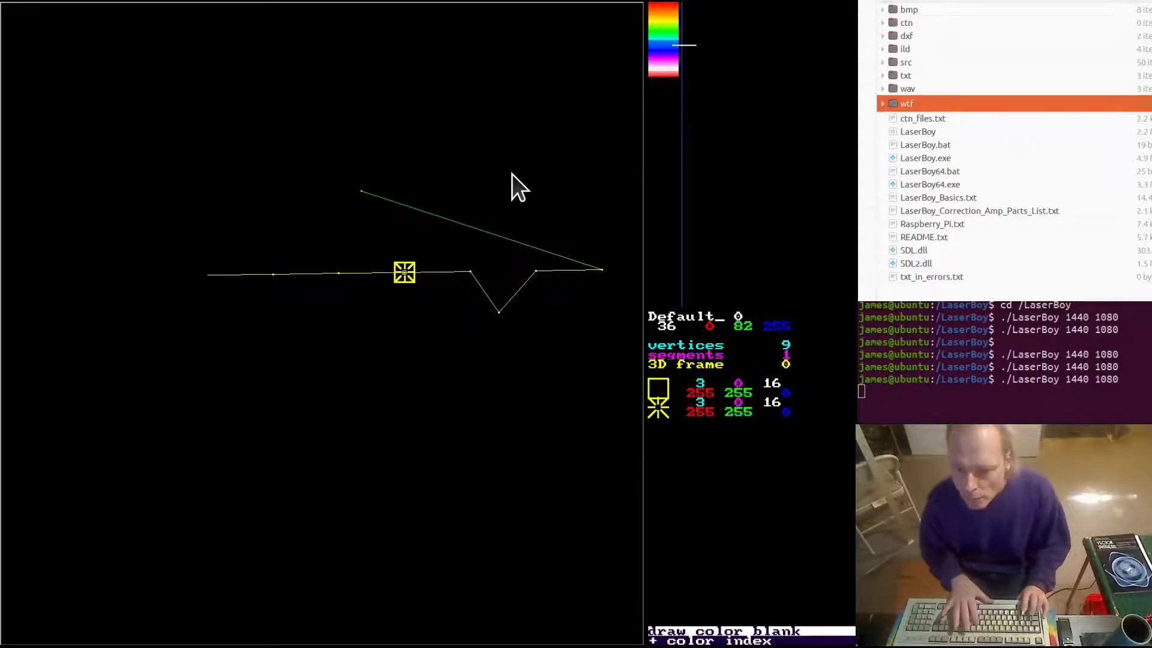
{"action": "key", "text": "plus"}
{"action": "key", "text": "plus"}
{"action": "key", "text": "plus"}
{"action": "key", "text": "plus"}
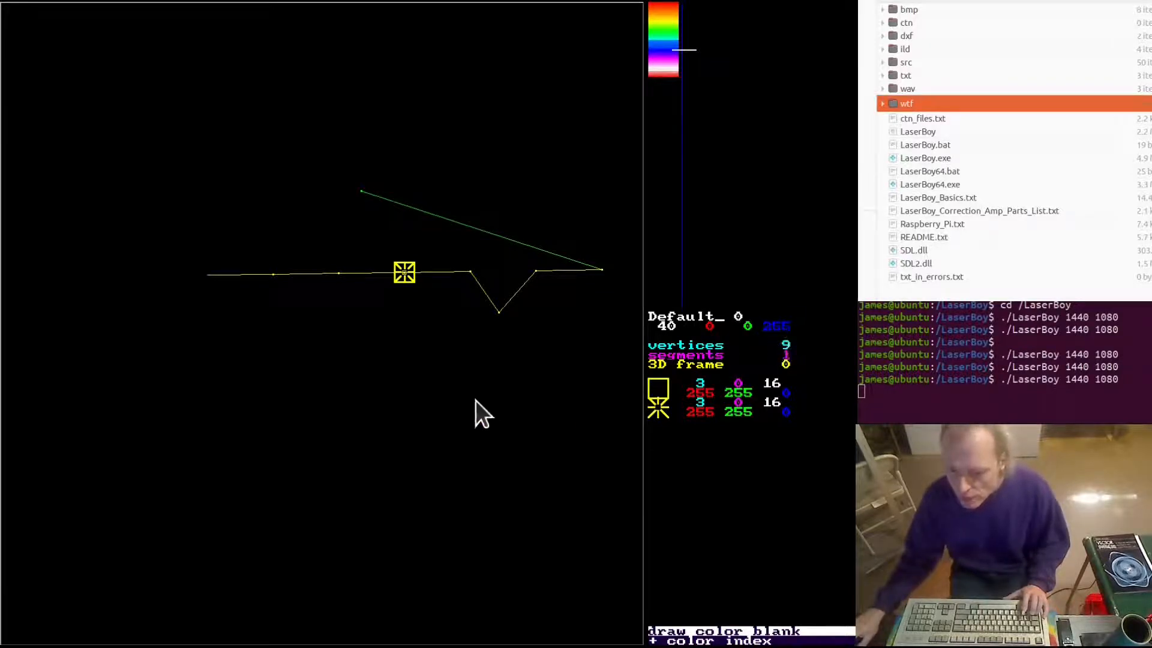
{"action": "key", "text": "c"}
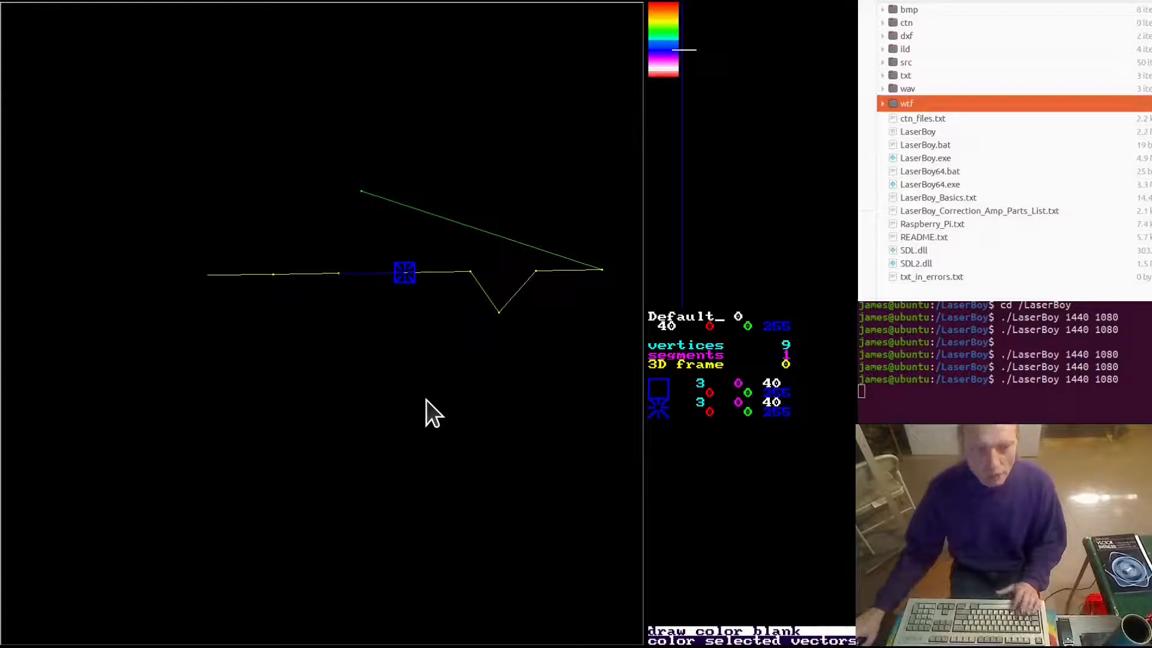
Move both selections to vertex 4, blank that vector, and exit draw color blank mode.
{"action": "key", "text": "Page_Down"}
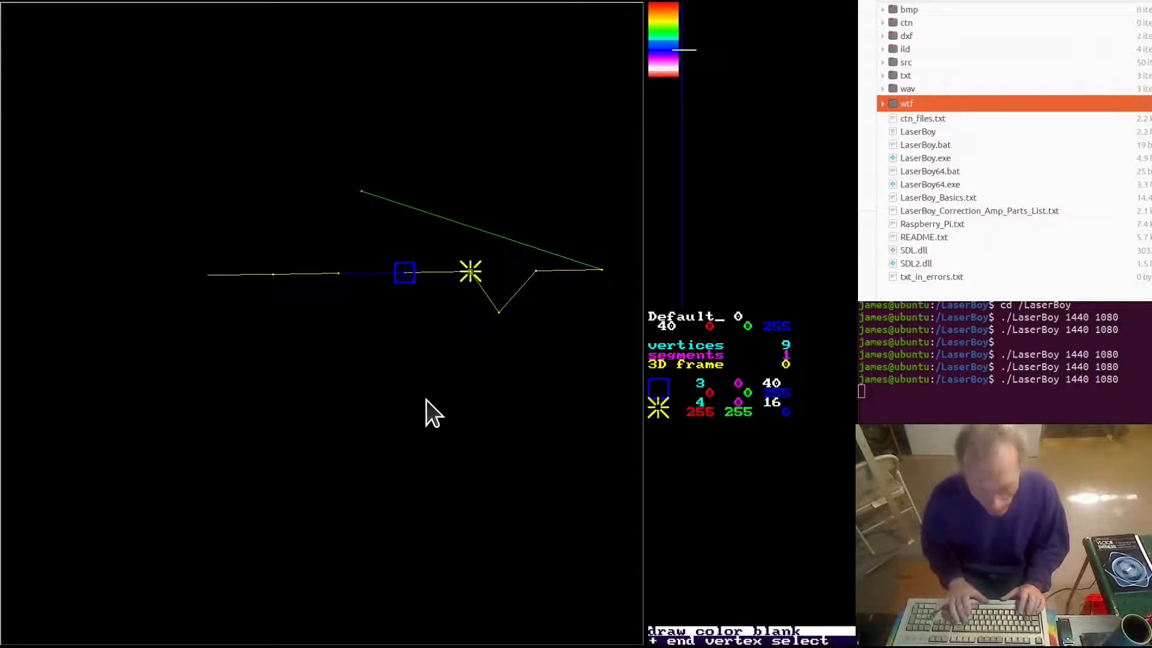
{"action": "key", "text": "Page_Up"}
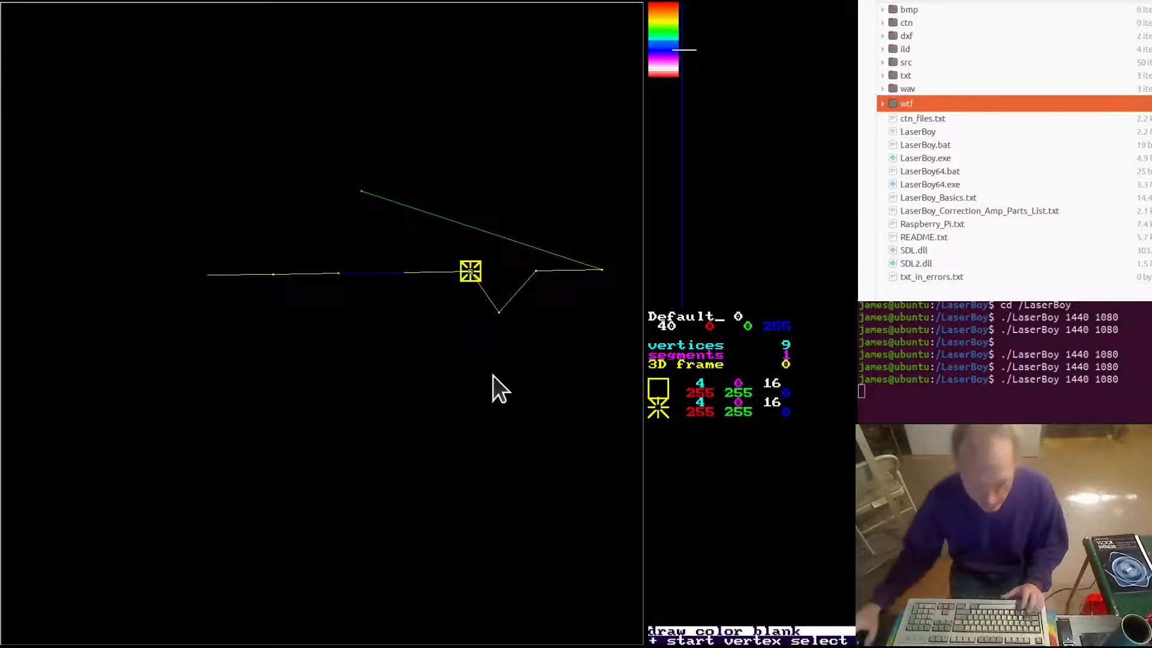
{"action": "key", "text": "b"}
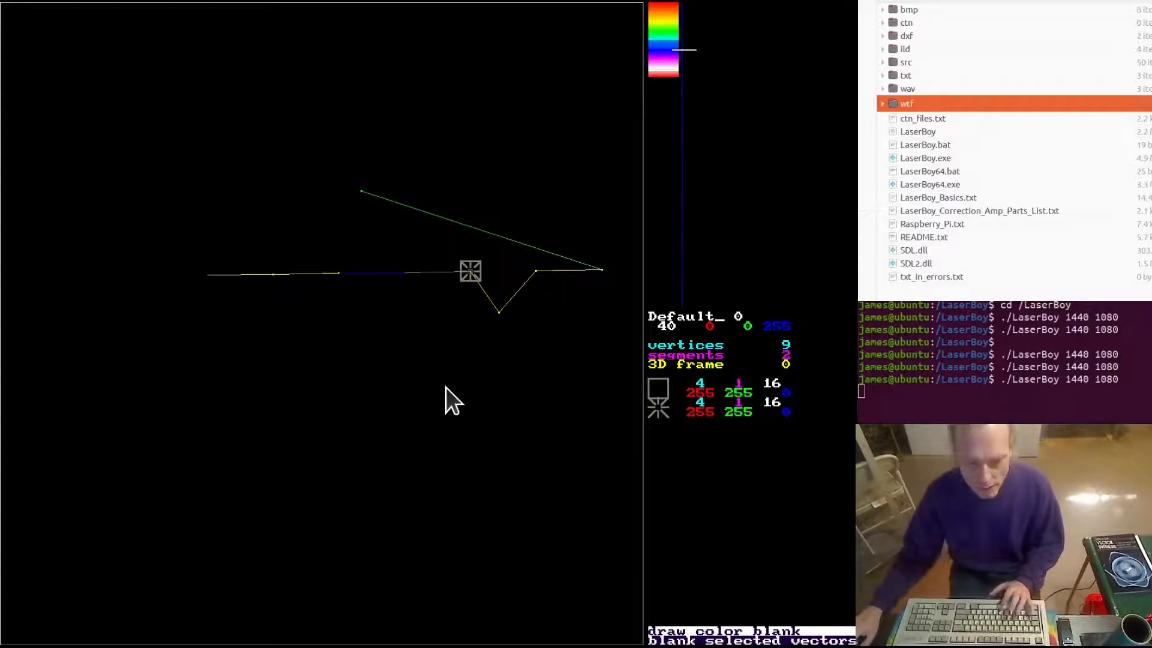
{"action": "key", "text": "Escape"}
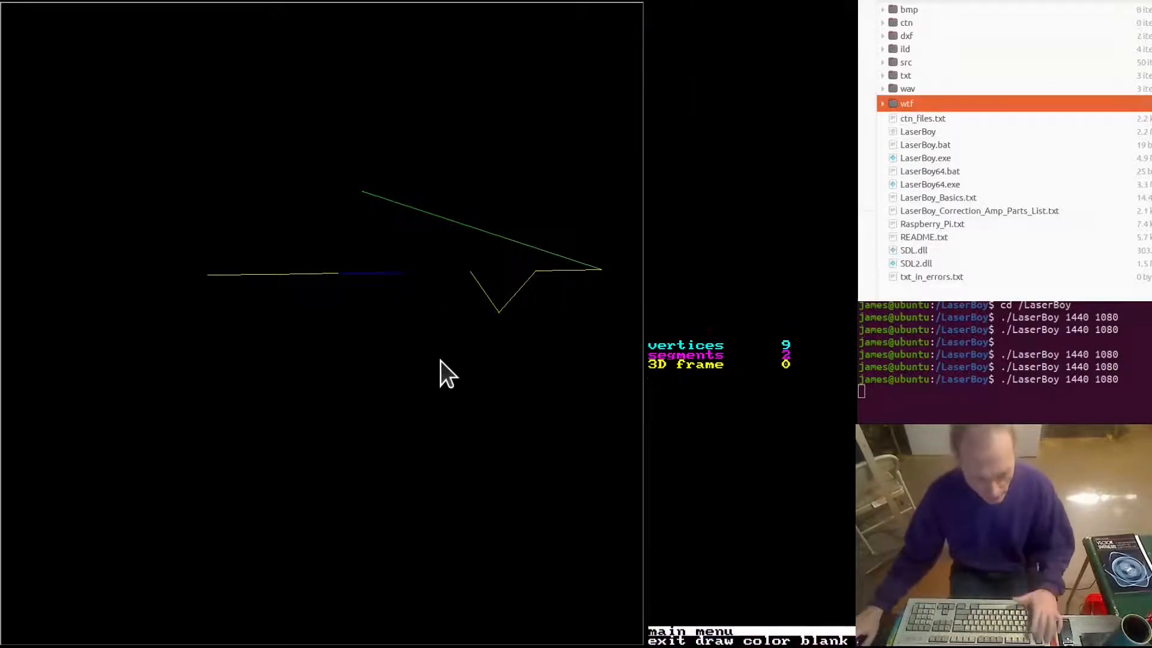
In the visual settings, hide blanking and show the vertices and their indices.
{"action": "key", "text": "v"}
{"action": "key", "text": "2"}
{"action": "key", "text": "2"}
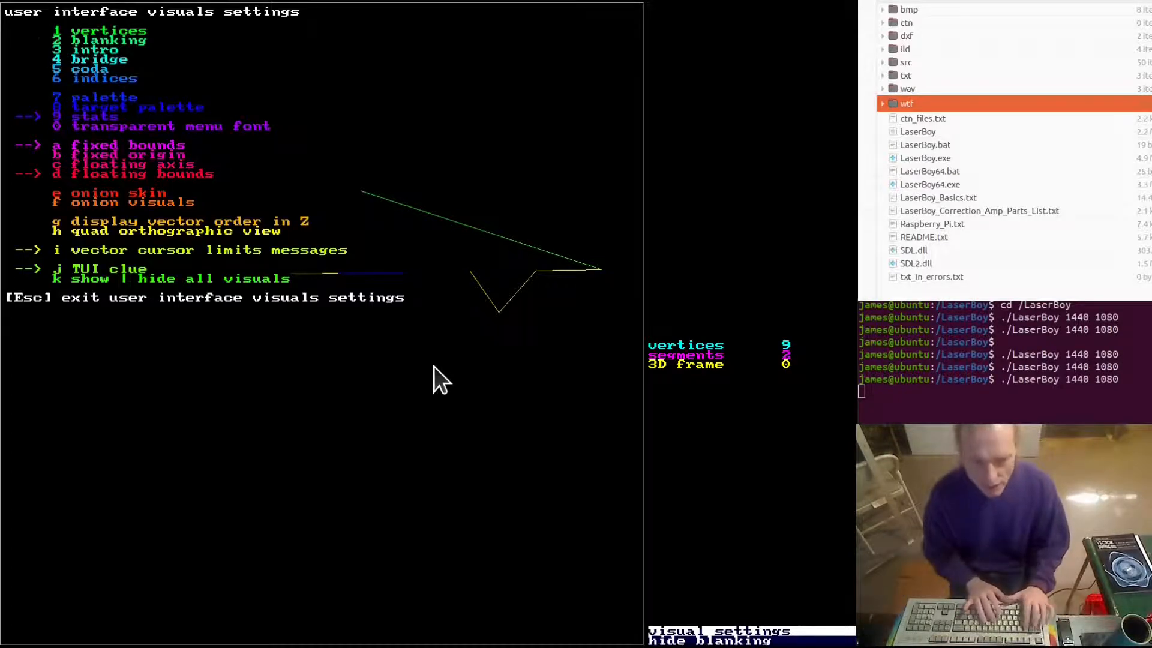
{"action": "key", "text": "1"}
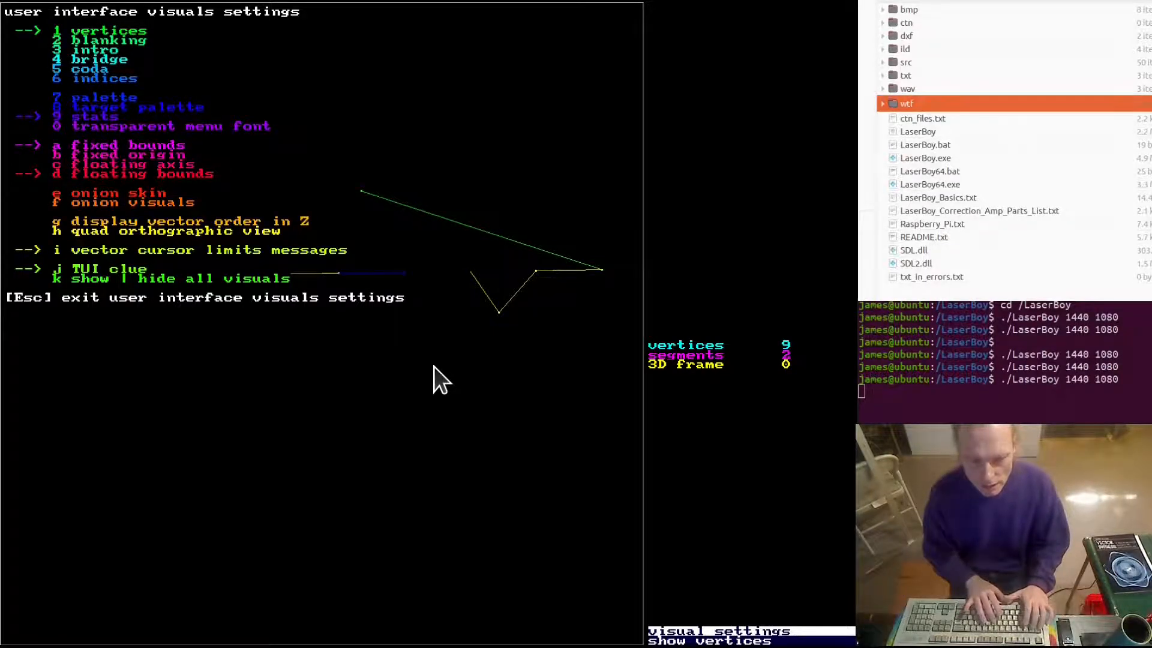
{"action": "key", "text": "6"}
{"action": "key", "text": "Escape"}
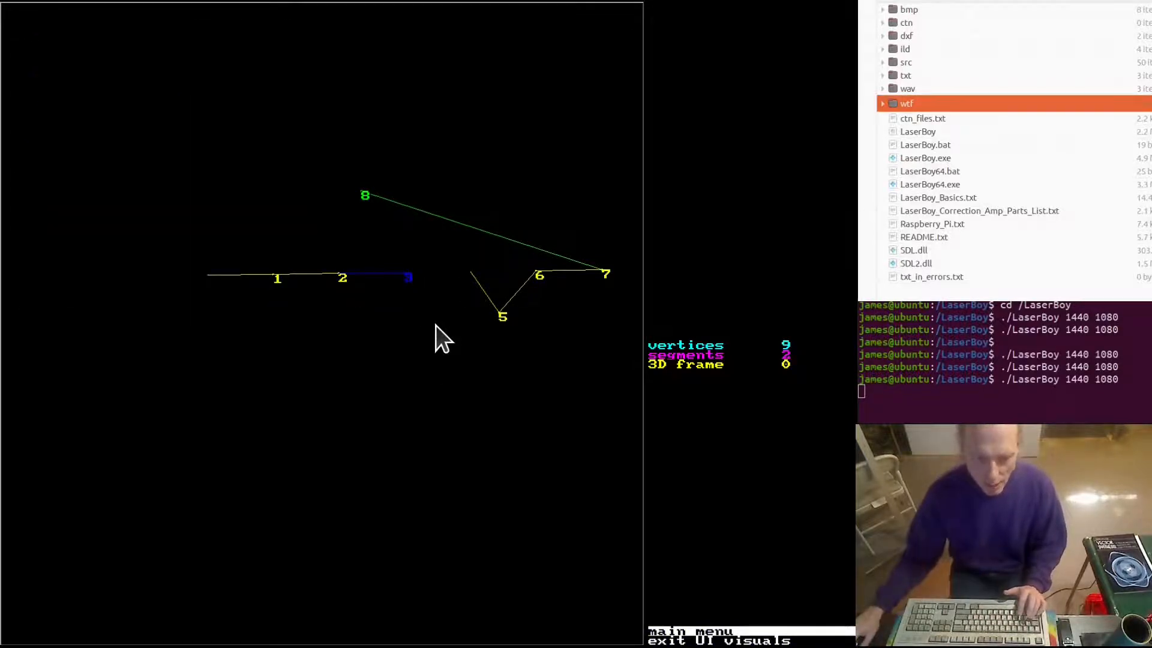
Show blanking again in the visual settings and return to the main menu.
{"action": "key", "text": "v"}
{"action": "key", "text": "2"}
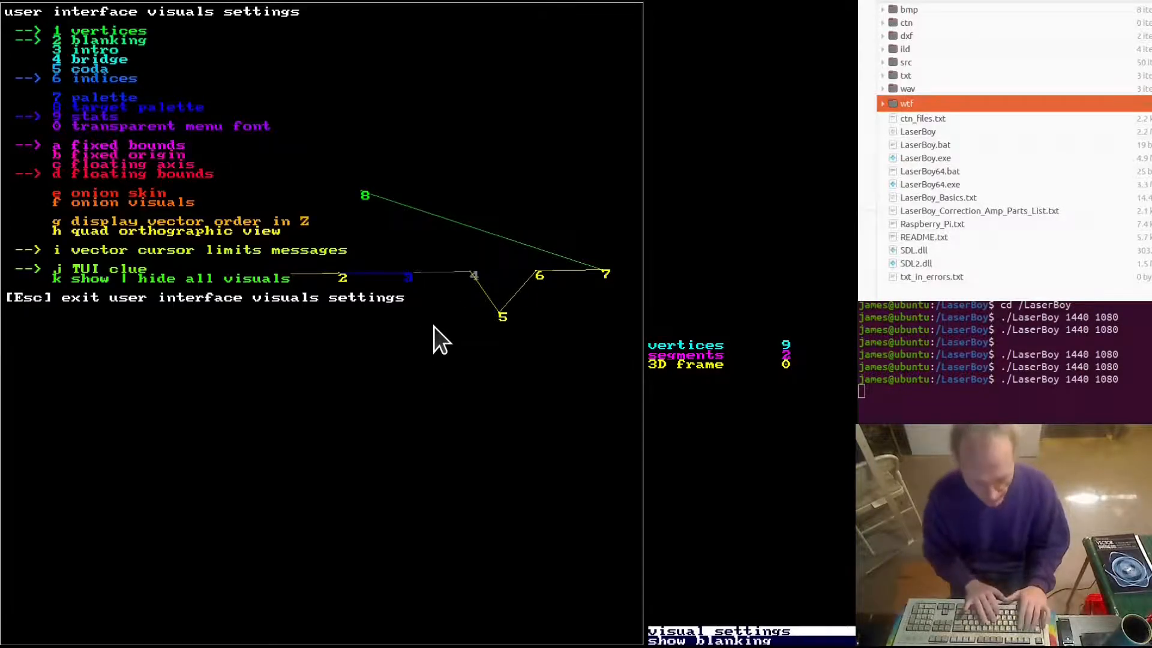
{"action": "key", "text": "Escape"}
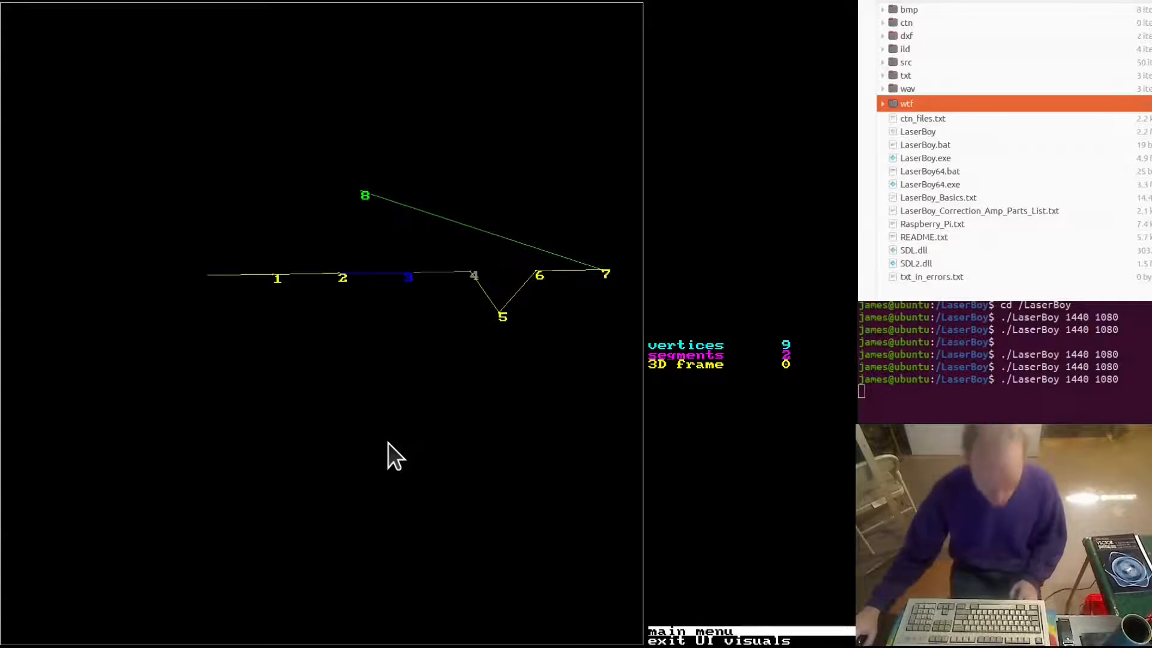
Enter draw color blank mode with its menu hidden and move the end vertex selection to 8 and back to vertex 7.
{"action": "key", "text": "b"}
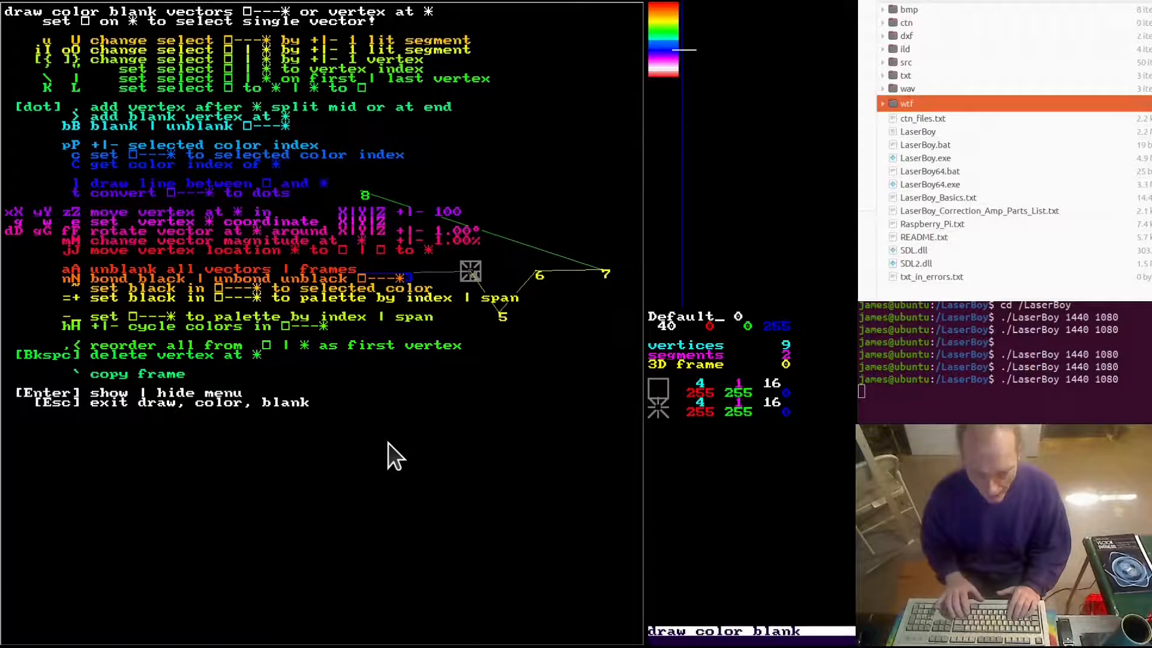
{"action": "key", "text": "Return"}
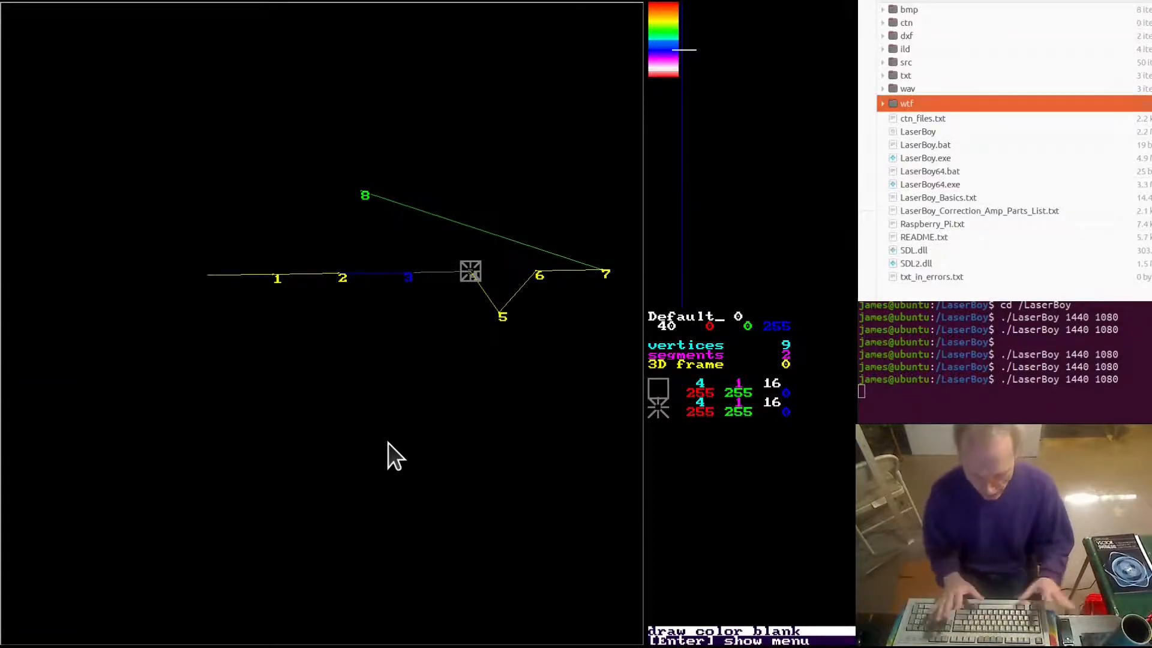
{"action": "key", "text": "plus"}
{"action": "key", "text": "plus"}
{"action": "key", "text": "plus"}
{"action": "key", "text": "plus"}
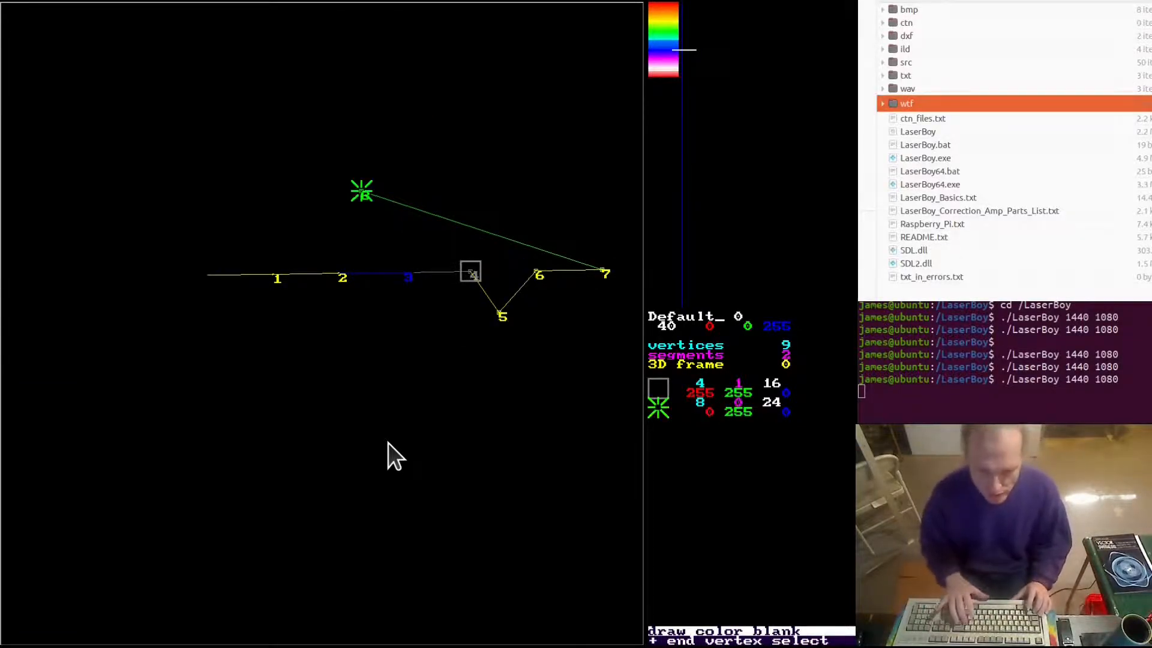
{"action": "key", "text": "minus"}
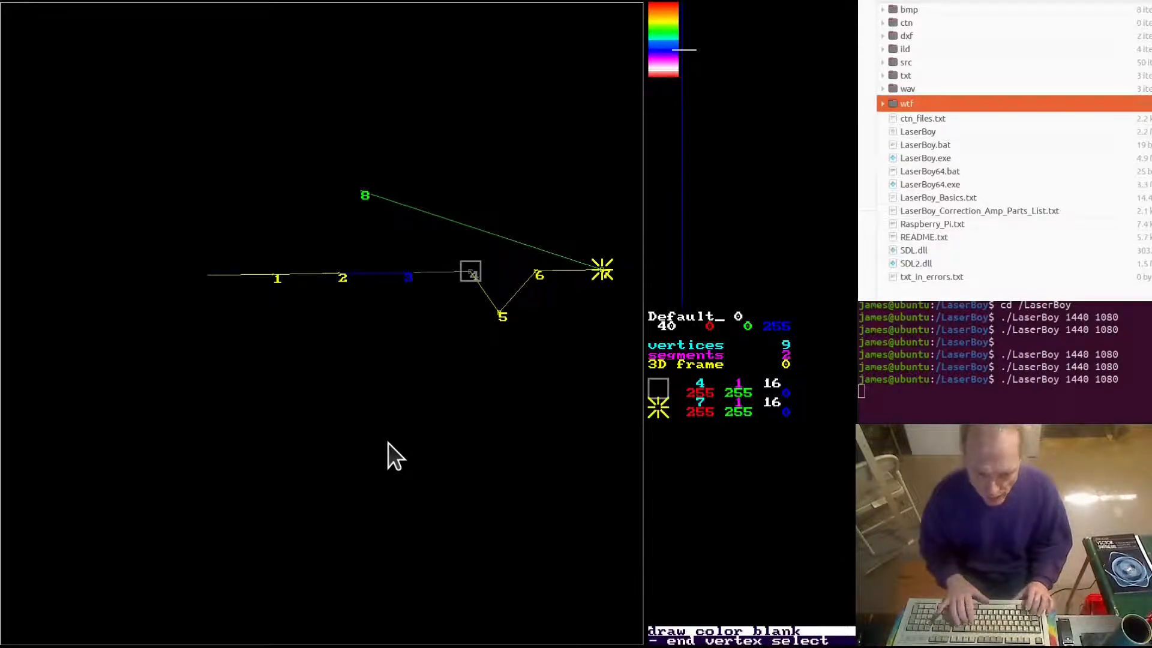
Move the start vertex selection to vertex 0 so the selection spans vertices 0 to 7.
{"action": "key", "text": "equal"}
{"action": "key", "text": "equal"}
{"action": "key", "text": "equal"}
{"action": "key", "text": "minus"}
{"action": "key", "text": "minus"}
{"action": "key", "text": "minus"}
{"action": "key", "text": "minus"}
{"action": "key", "text": "minus"}
{"action": "key", "text": "minus"}
{"action": "key", "text": "minus"}
{"action": "key", "text": "minus"}
{"action": "key", "text": "minus"}
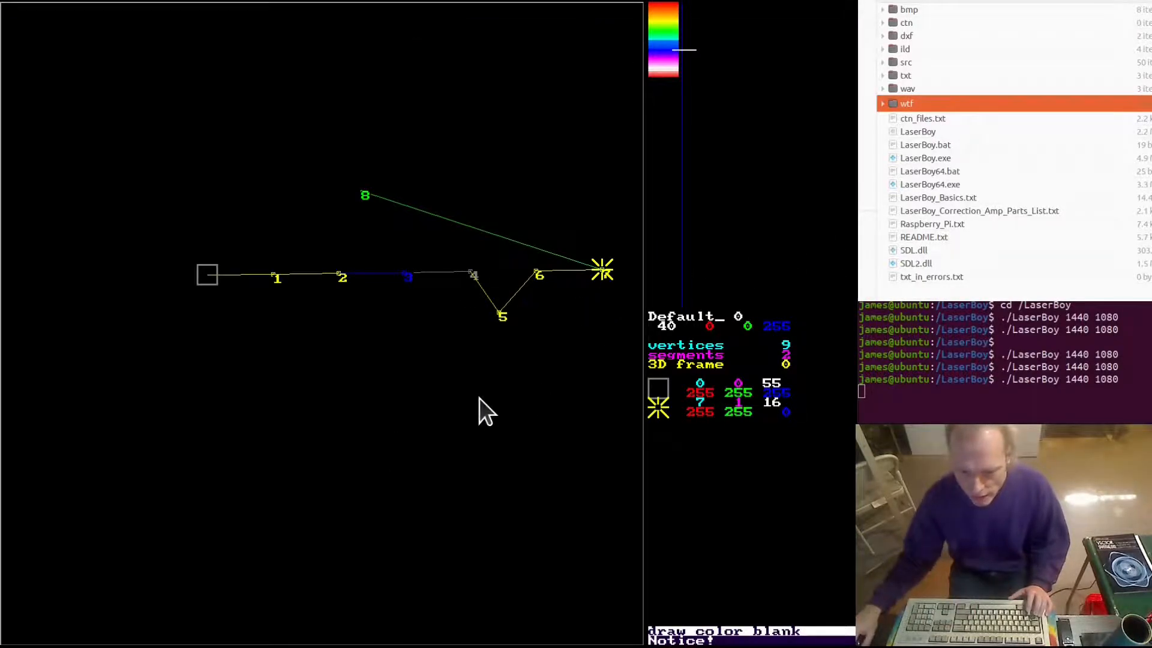
Check the command list and set the start selection onto the end vertex, so only vector 7 is selected.
{"action": "key", "text": "Return"}
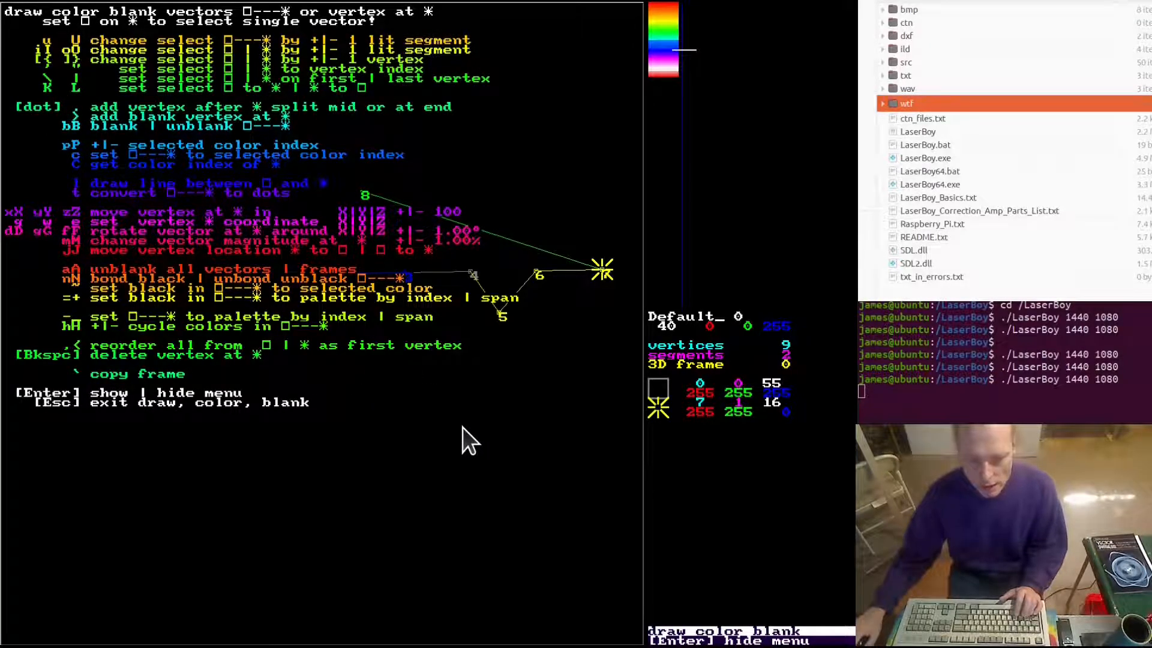
{"action": "key", "text": "Return"}
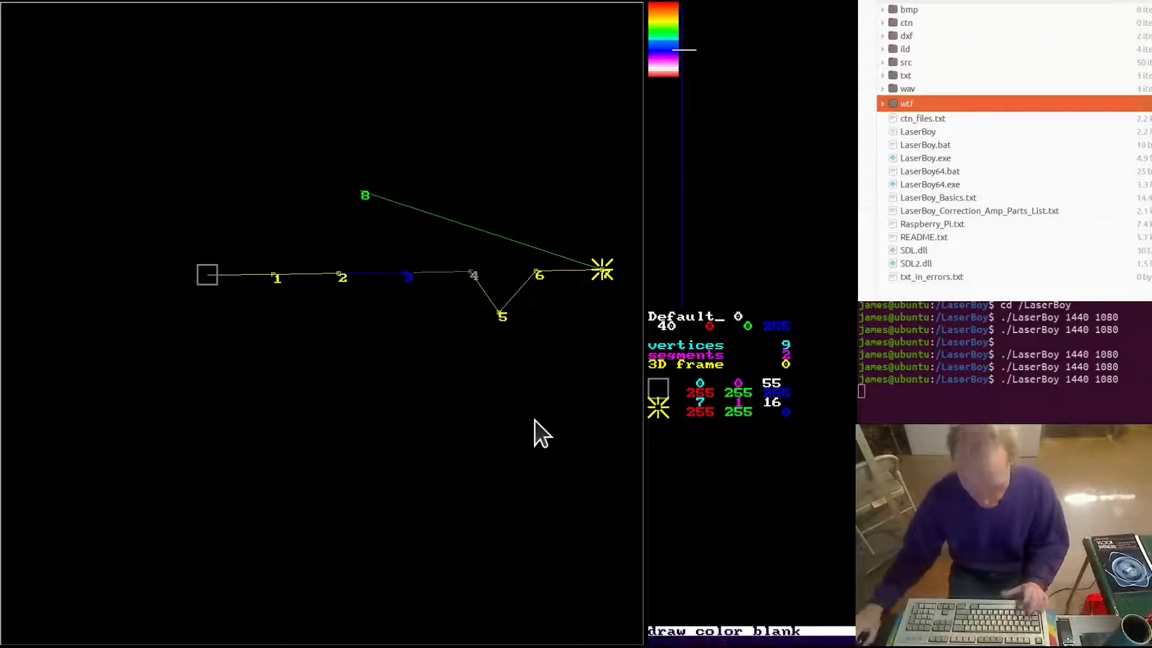
{"action": "key", "text": "e"}
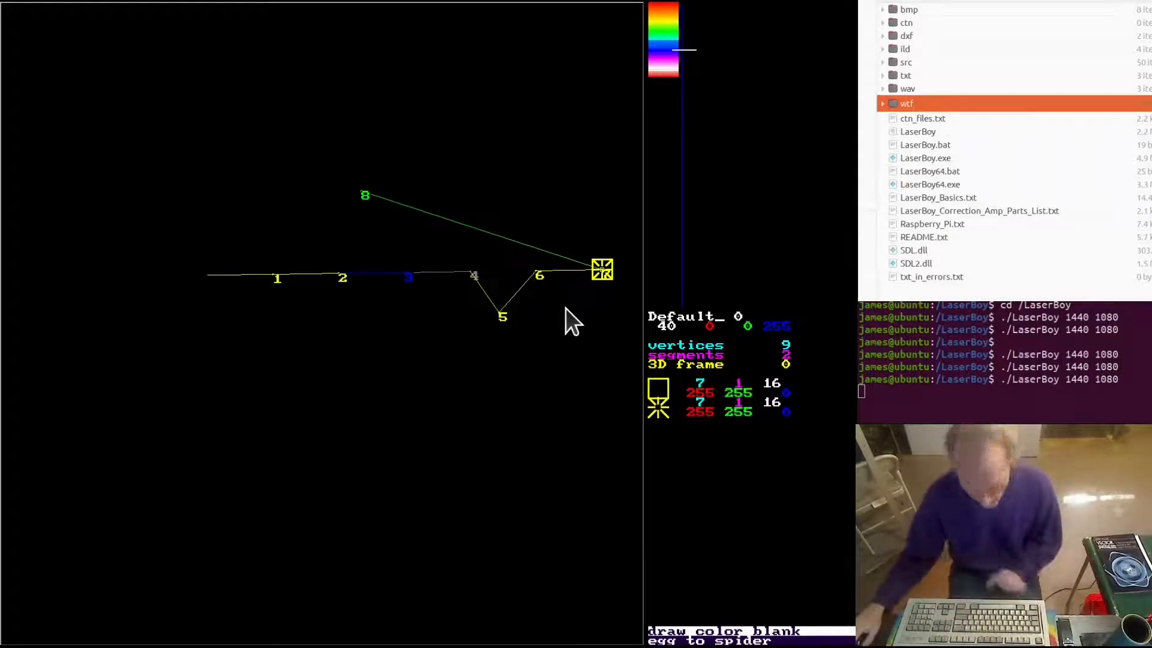
Set the current color index to 47, magenta, and color the selected vector at vertex 7 with it.
{"action": "key", "text": "plus"}
{"action": "key", "text": "plus"}
{"action": "key", "text": "plus"}
{"action": "key", "text": "plus"}
{"action": "key", "text": "plus"}
{"action": "key", "text": "plus"}
{"action": "key", "text": "plus"}
{"action": "key", "text": "plus"}
{"action": "key", "text": "plus"}
{"action": "key", "text": "plus"}
{"action": "key", "text": "plus"}
{"action": "key", "text": "plus"}
{"action": "key", "text": "plus"}
{"action": "key", "text": "plus"}
{"action": "key", "text": "plus"}
{"action": "key", "text": "minus"}
{"action": "key", "text": "minus"}
{"action": "key", "text": "minus"}
{"action": "key", "text": "minus"}
{"action": "key", "text": "minus"}
{"action": "key", "text": "minus"}
{"action": "key", "text": "minus"}
{"action": "key", "text": "minus"}
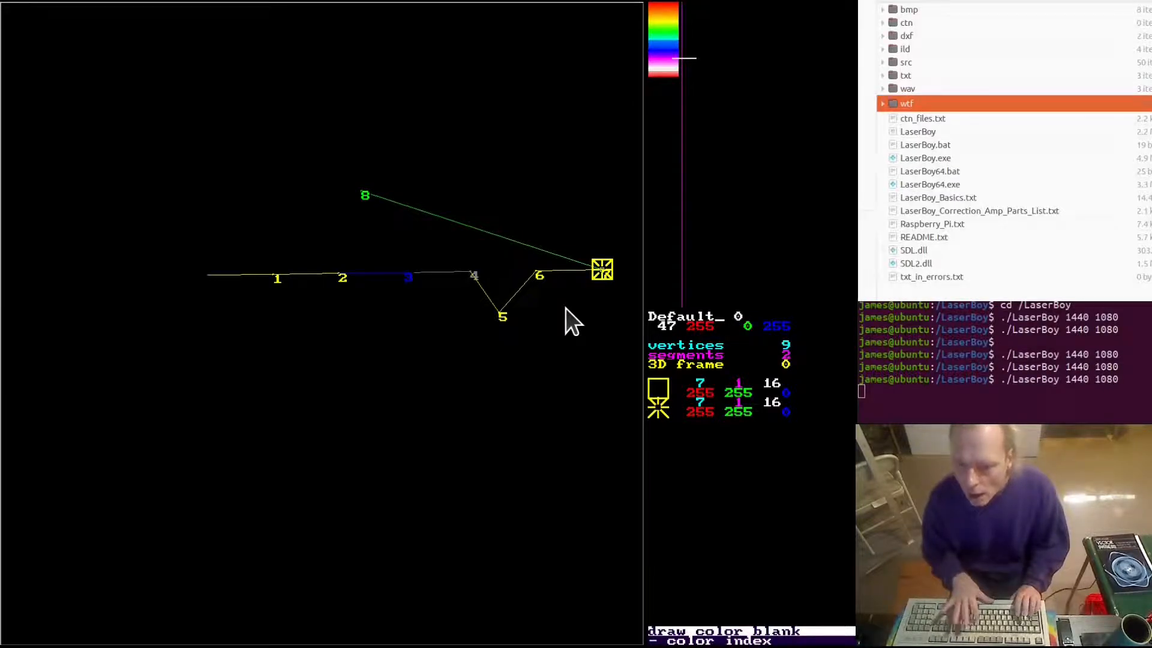
{"action": "key", "text": "c"}
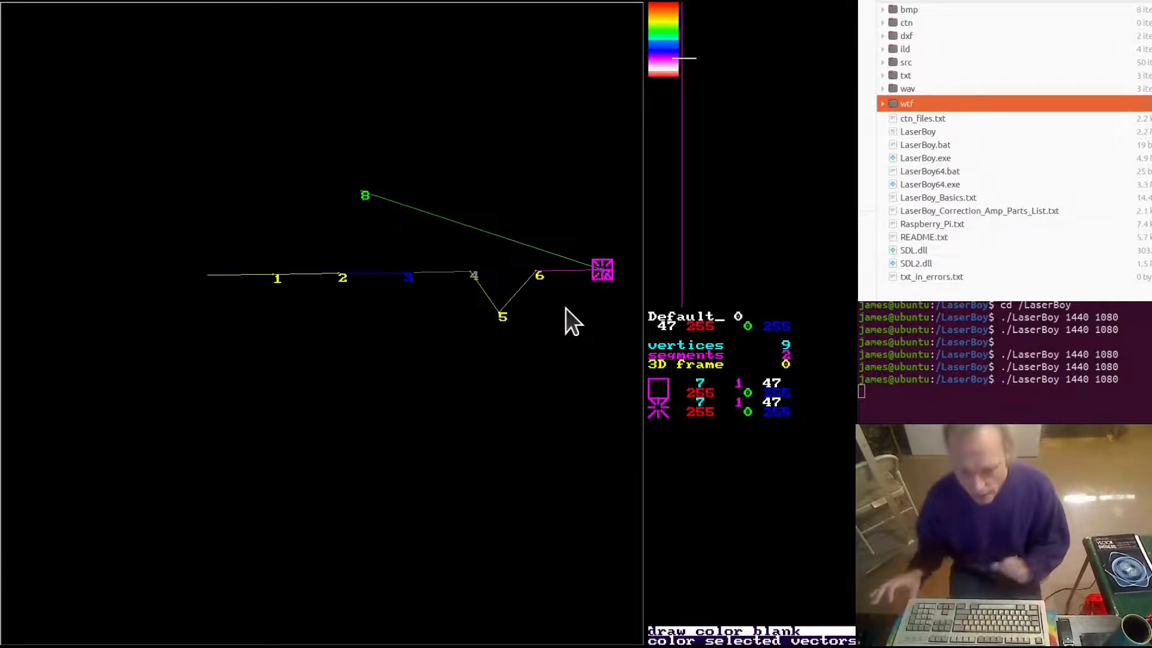
Blank and unblank the vector at vertex 7, and shift the vertex along positive X and back.
{"action": "key", "text": "b"}
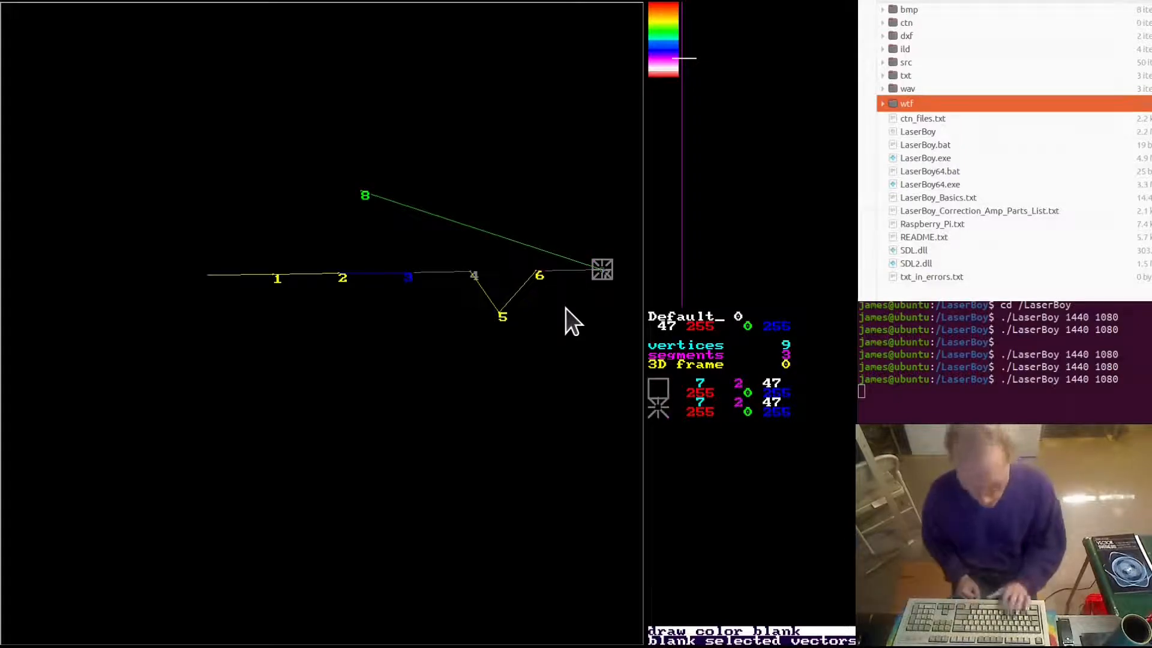
{"action": "key", "text": "b"}
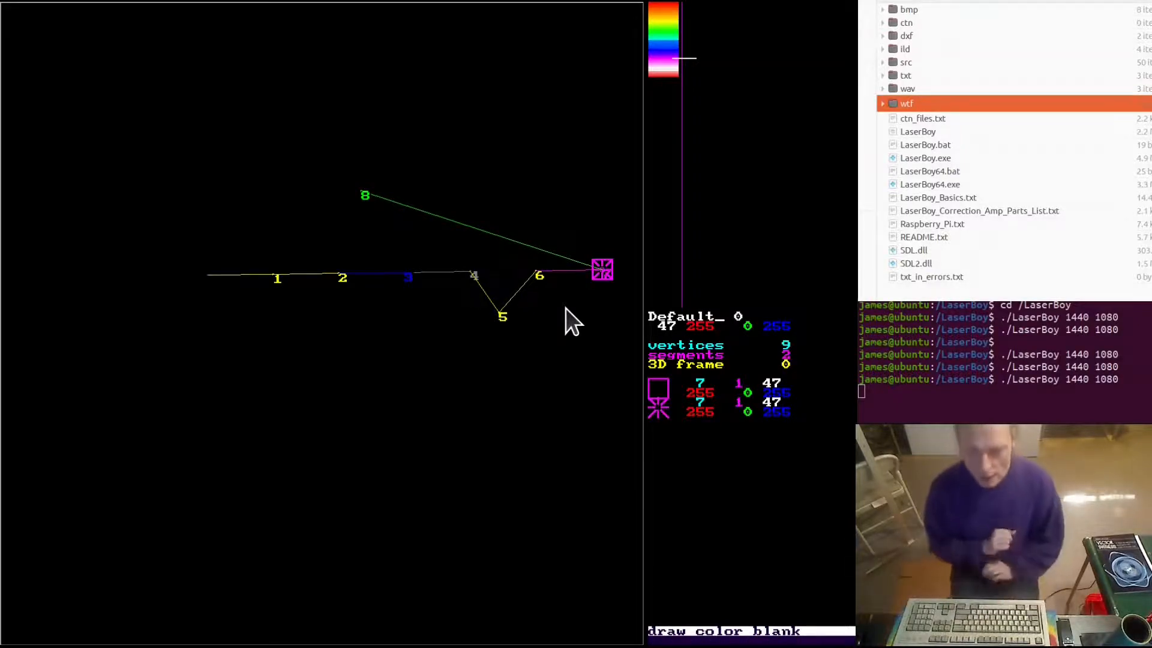
{"action": "key", "text": "Right"}
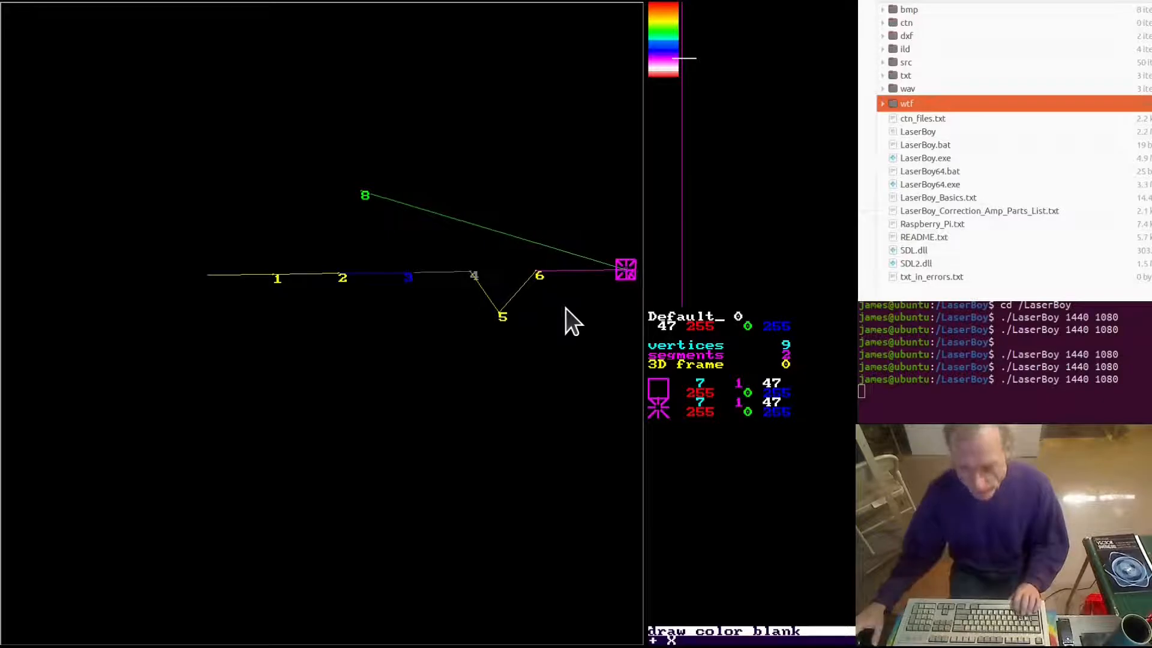
{"action": "key", "text": "Left"}
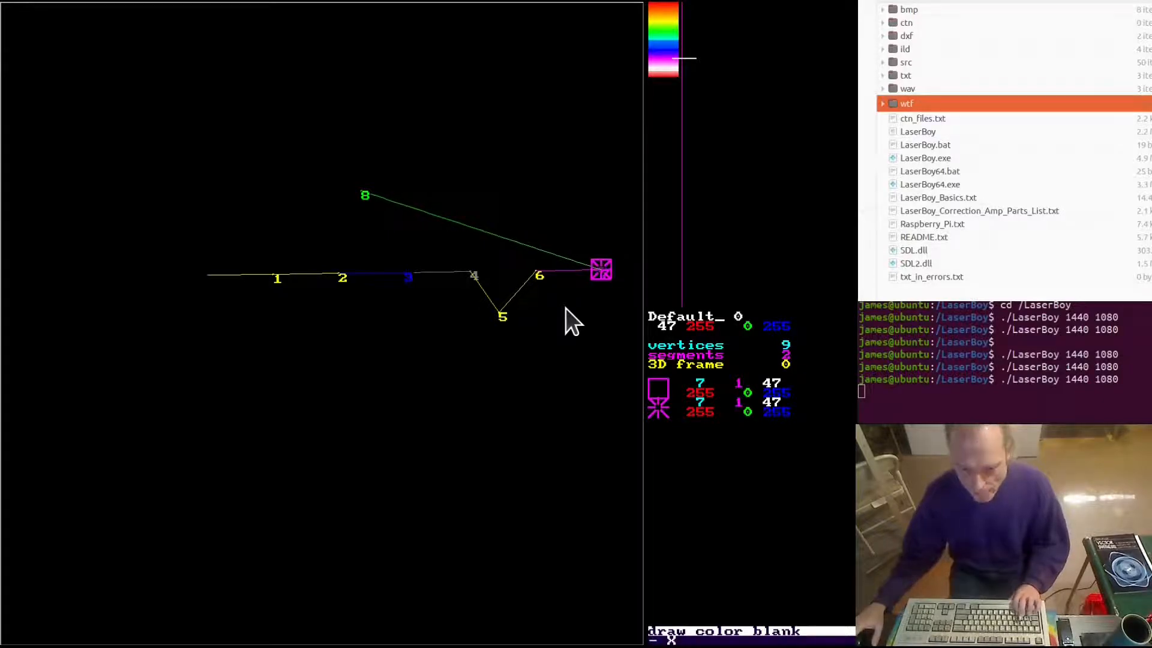
Raise vertex 7 in Y, rotate its vector around Z until it stands vertically above vertex 6, and exit draw mode.
{"action": "key", "text": "Up"}
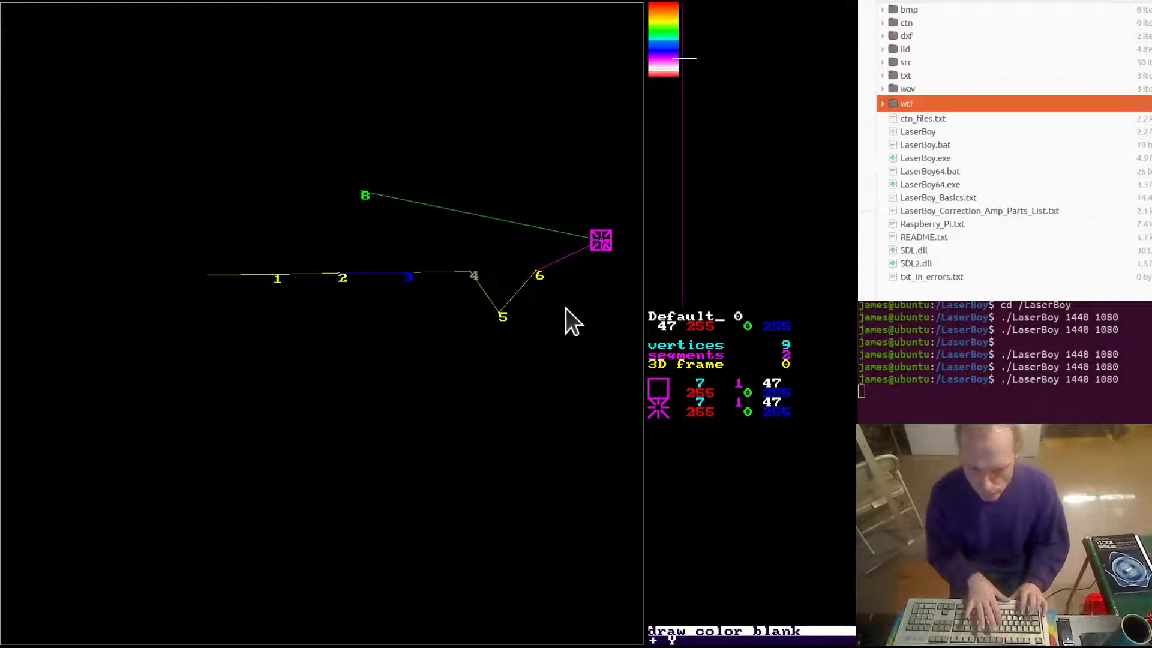
{"action": "key", "text": "w"}
{"action": "key", "text": "w"}
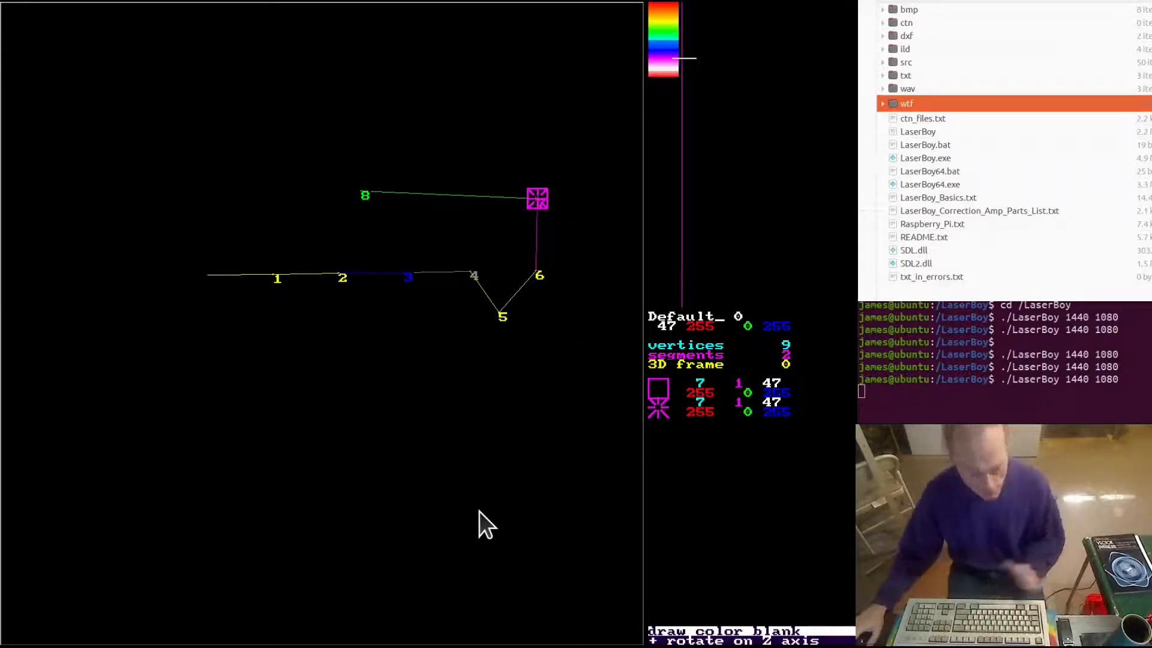
{"action": "key", "text": "Escape"}
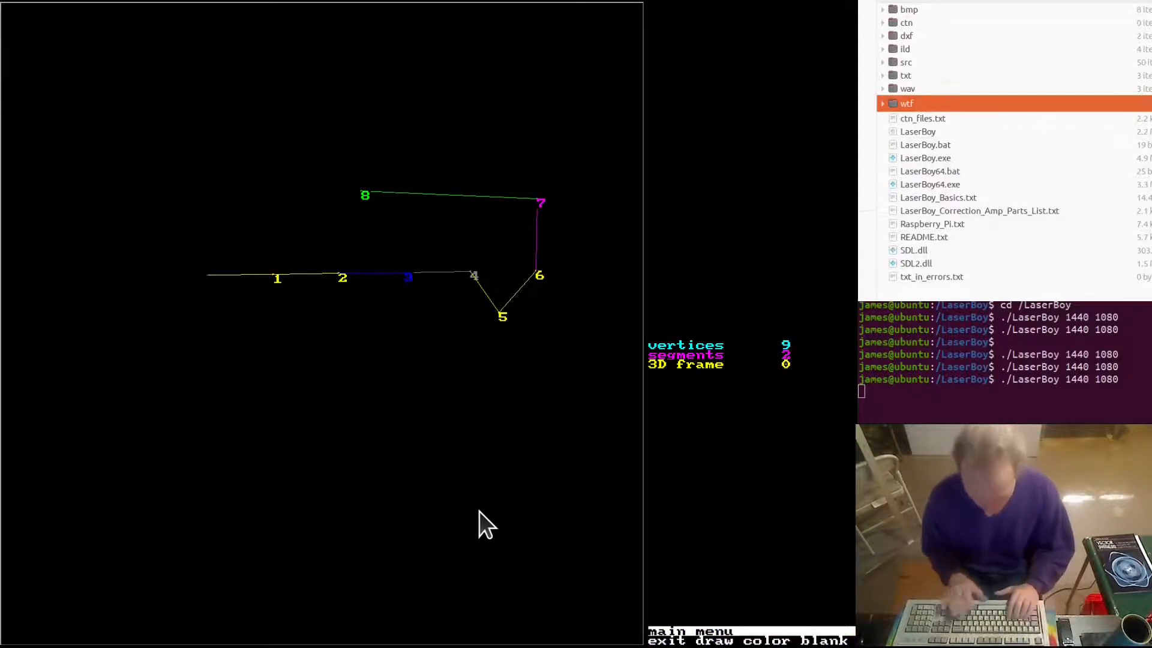
Go to the first frame and add an empty frame to the beginning of the frame set.
{"action": "key", "text": "Home"}
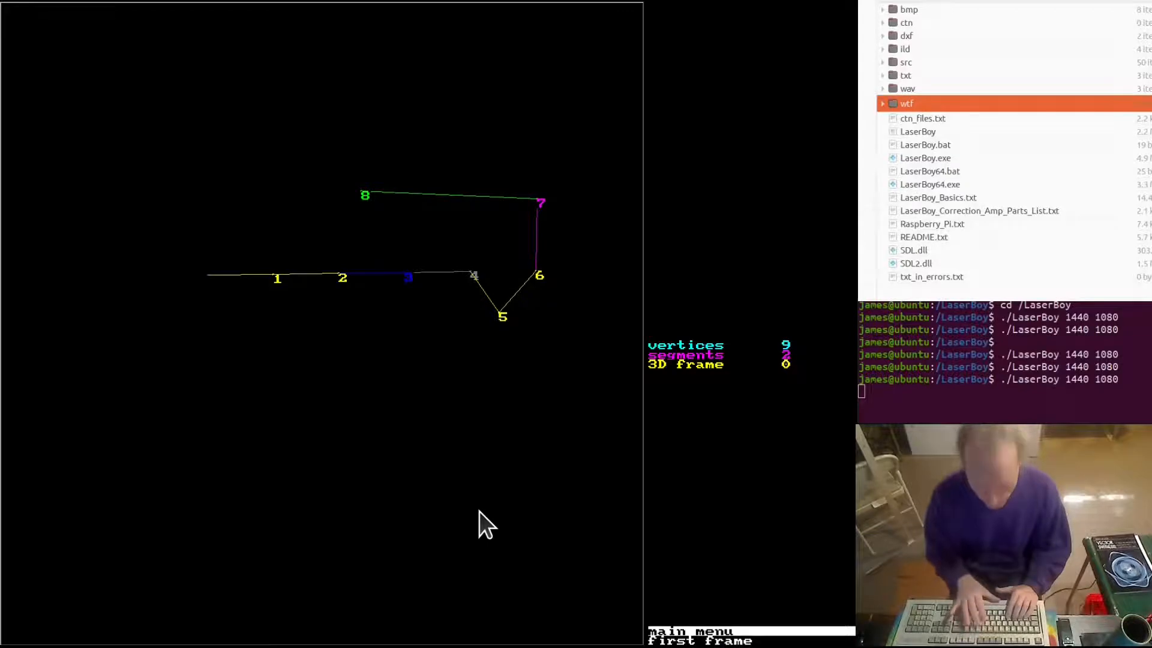
{"action": "key", "text": "t"}
{"action": "key", "text": "9"}
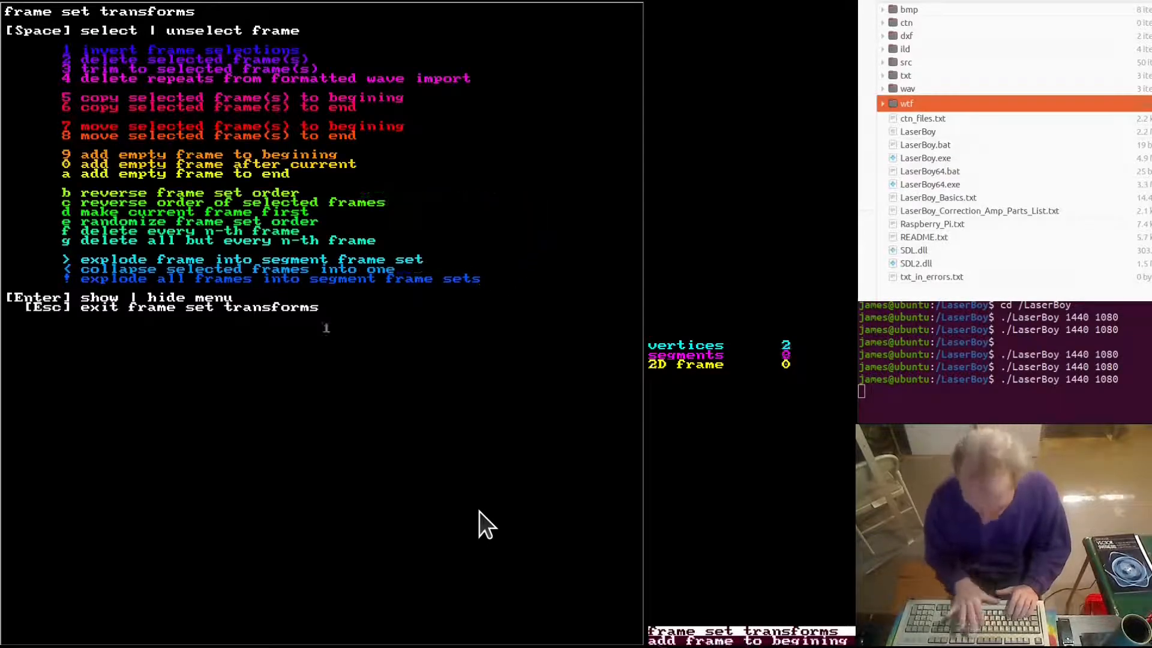
{"action": "key", "text": "Escape"}
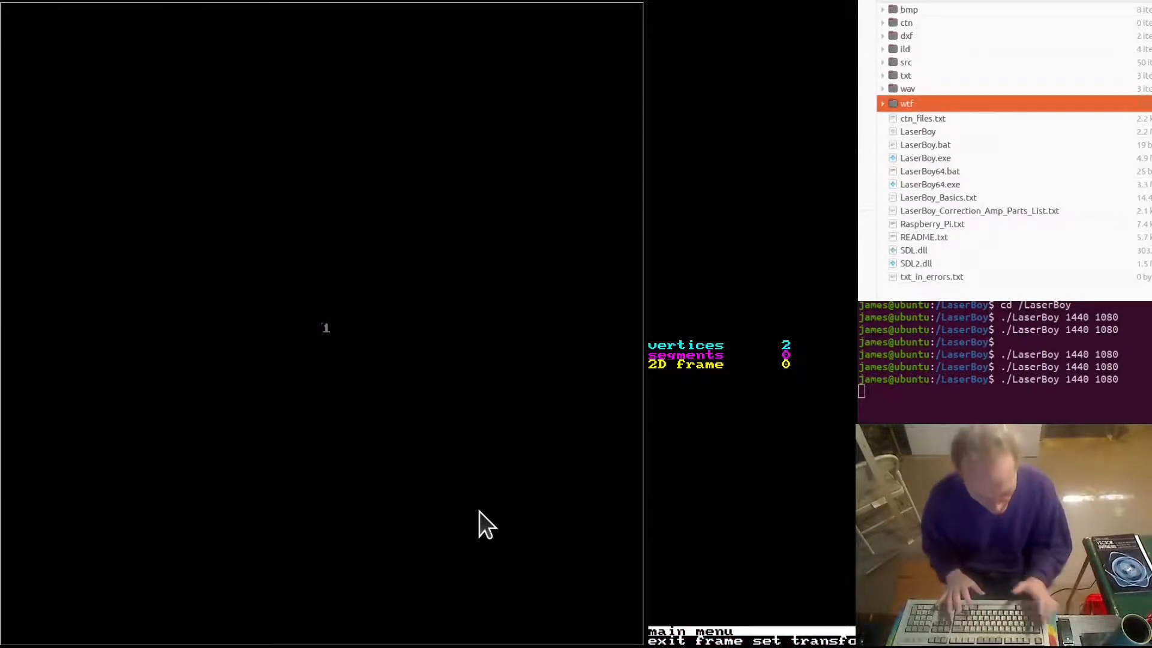
Hide the vertex indices in the visual settings and enter draw color blank mode for the empty frame.
{"action": "key", "text": "Tab"}
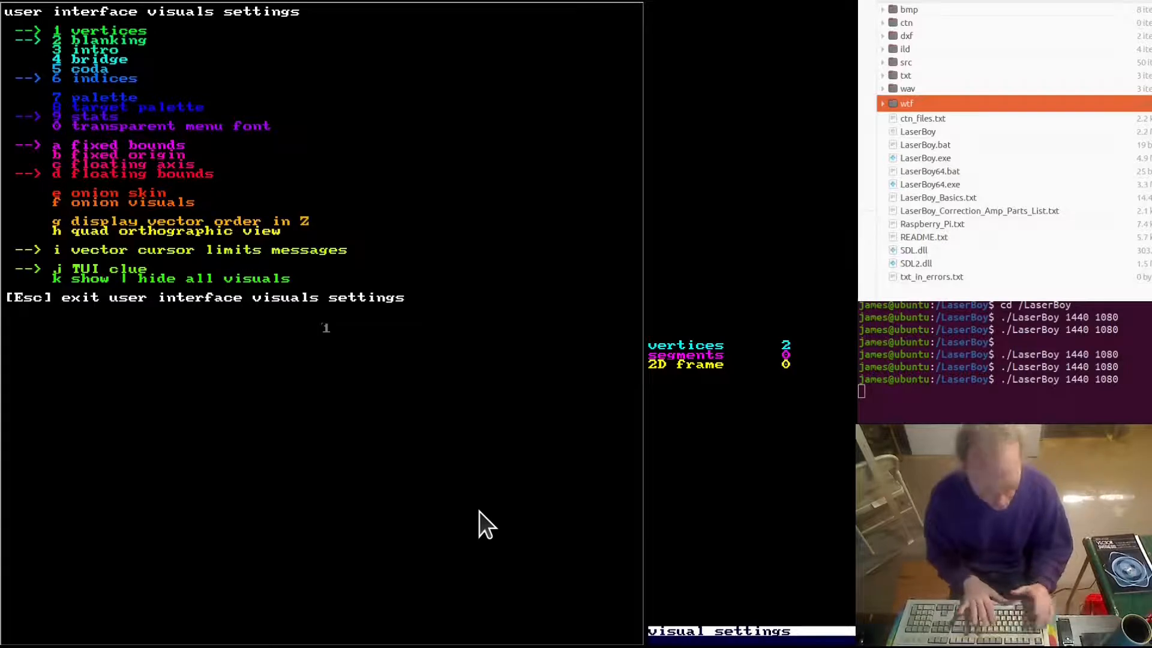
{"action": "key", "text": "6"}
{"action": "key", "text": "Escape"}
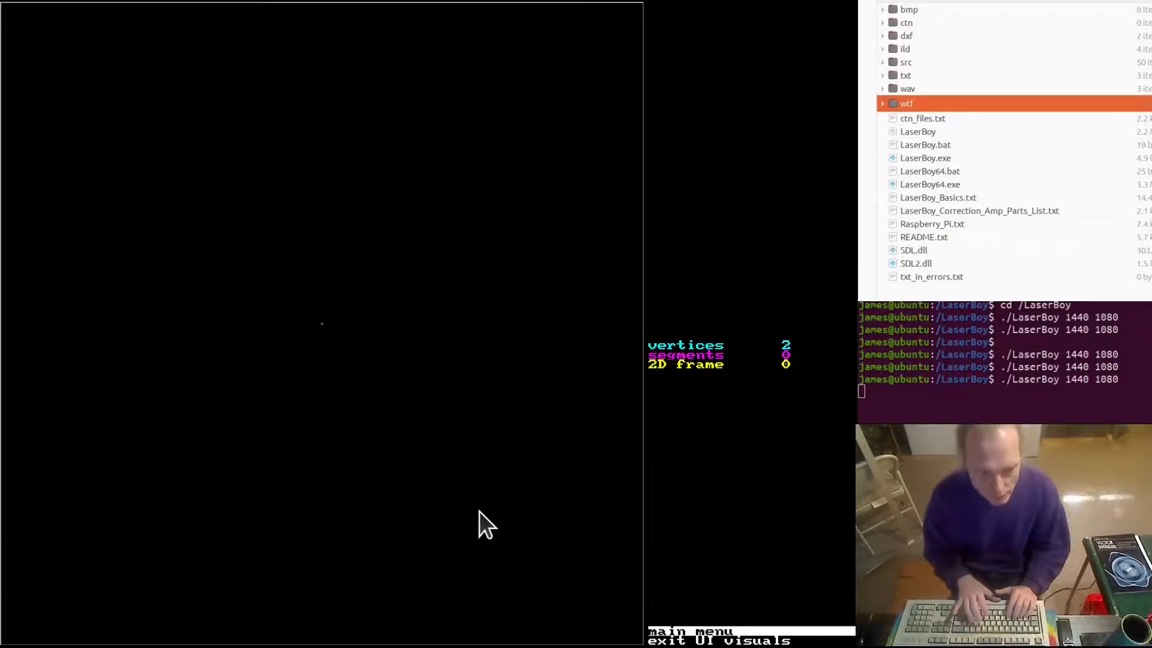
{"action": "key", "text": "d"}
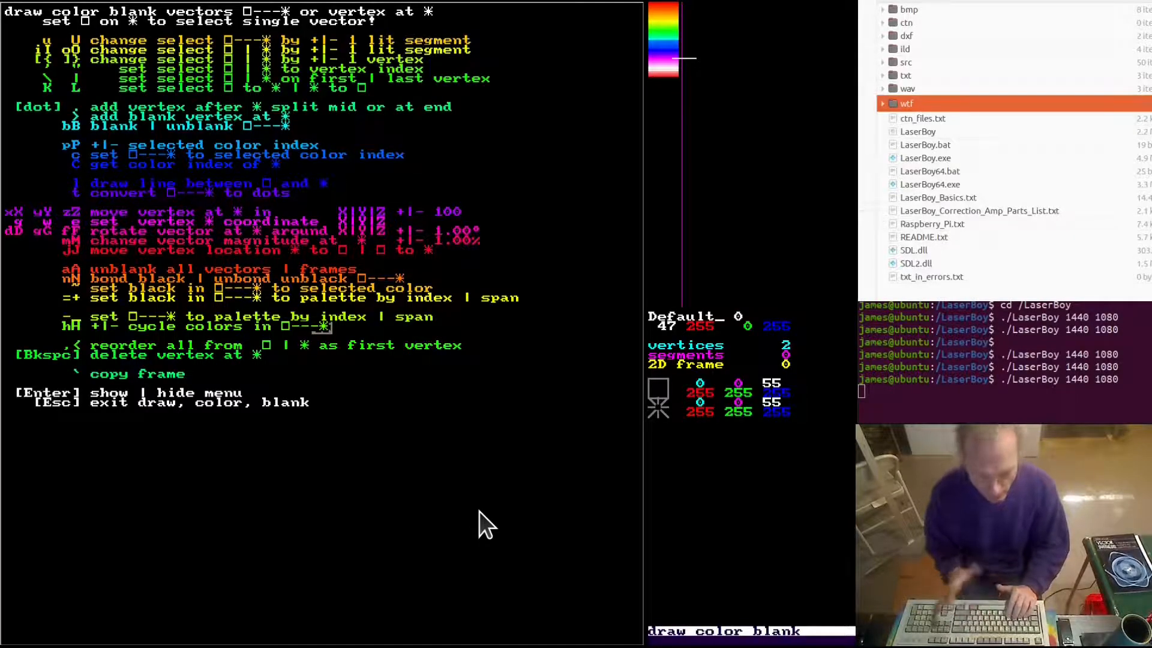
Leave draw mode and open tux768.bmp as the display background, scaled to fit the display.
{"action": "key", "text": "Escape"}
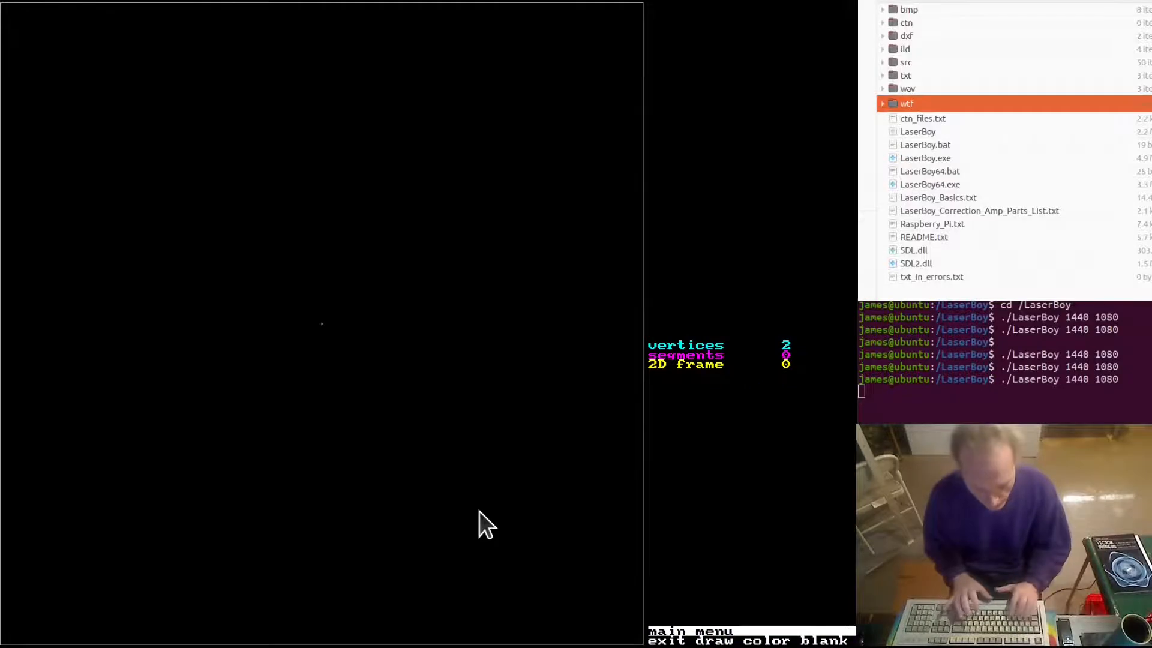
{"action": "key", "text": "i"}
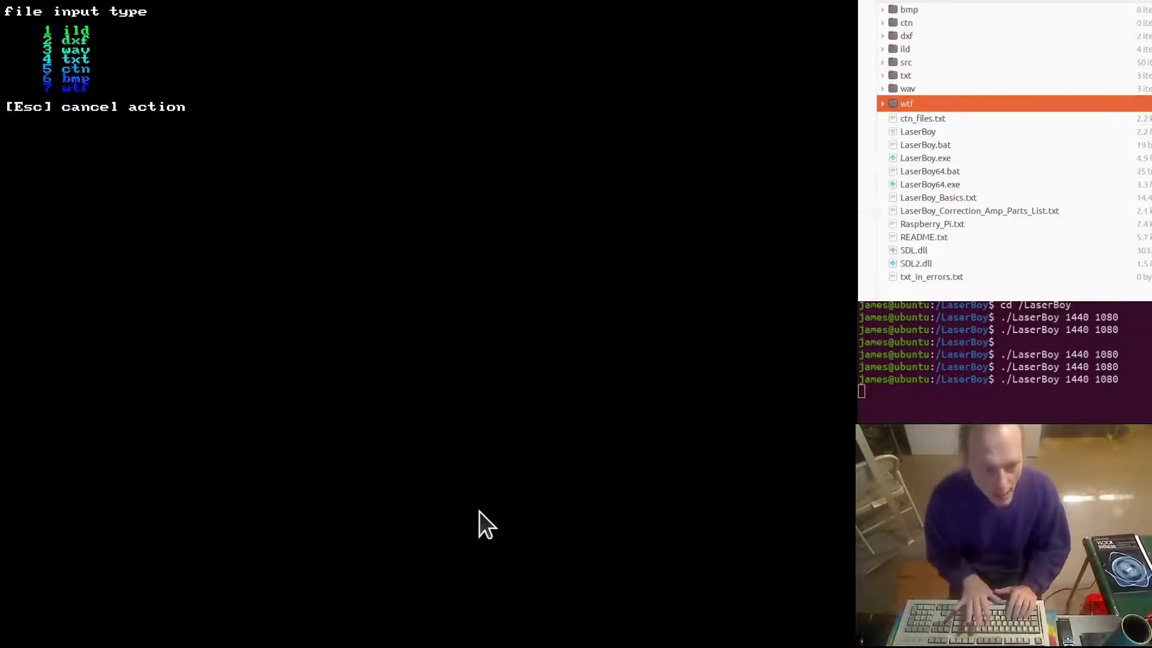
{"action": "key", "text": "6"}
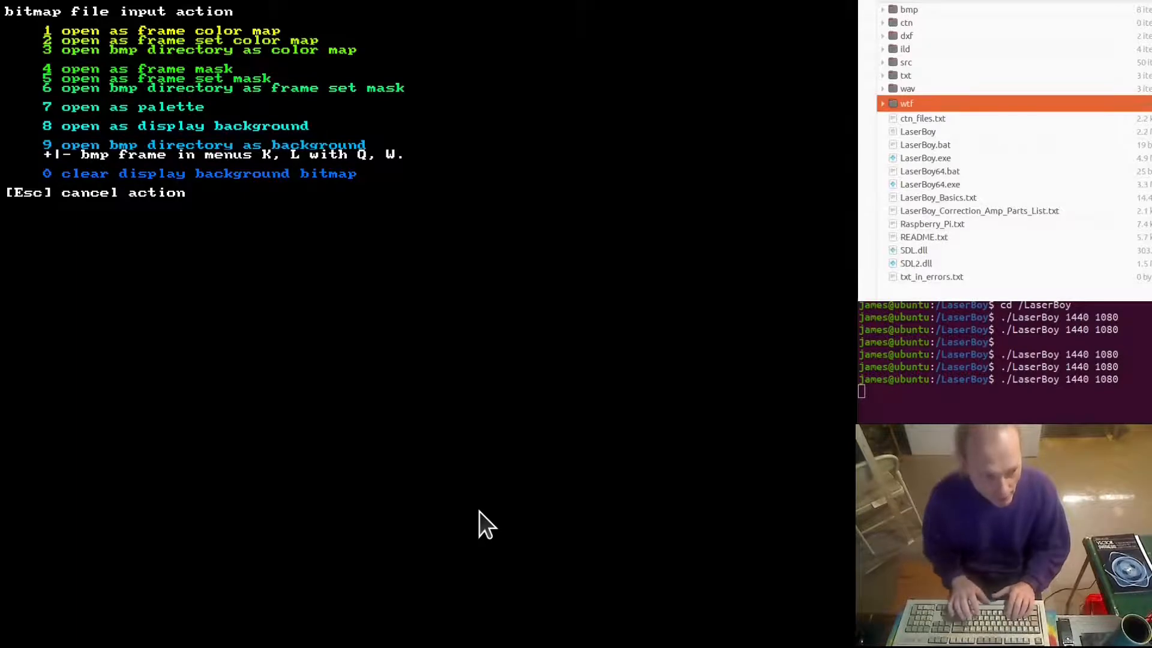
{"action": "type", "text": "8"}
{"action": "type", "text": "tux"}
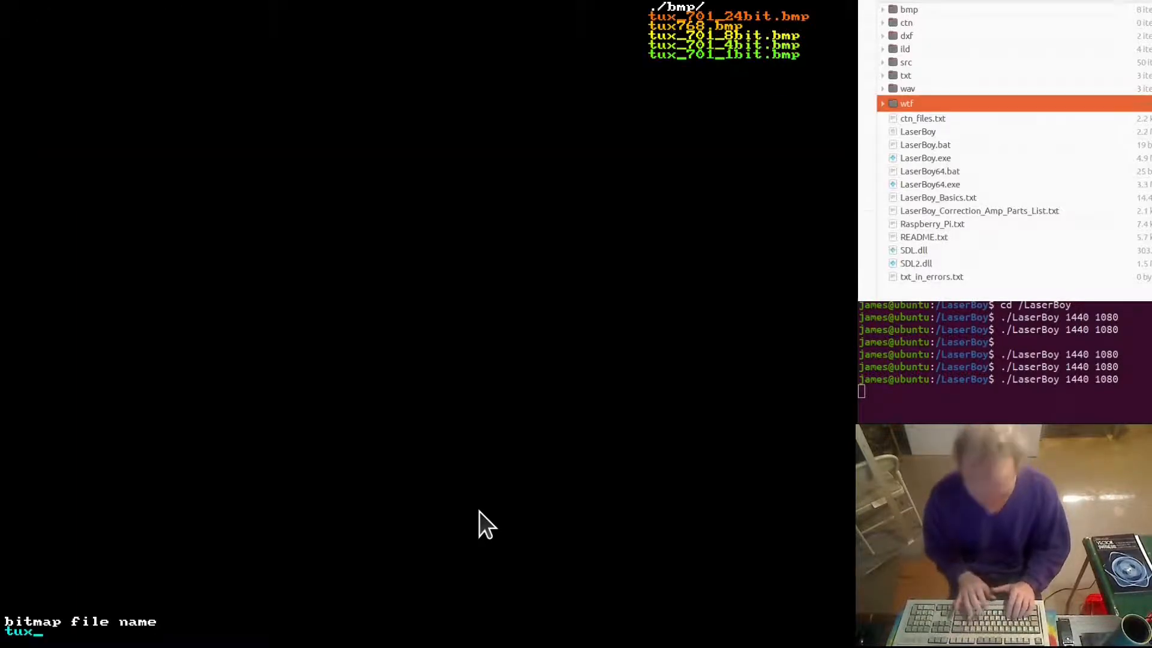
{"action": "type", "text": "768.bmp"}
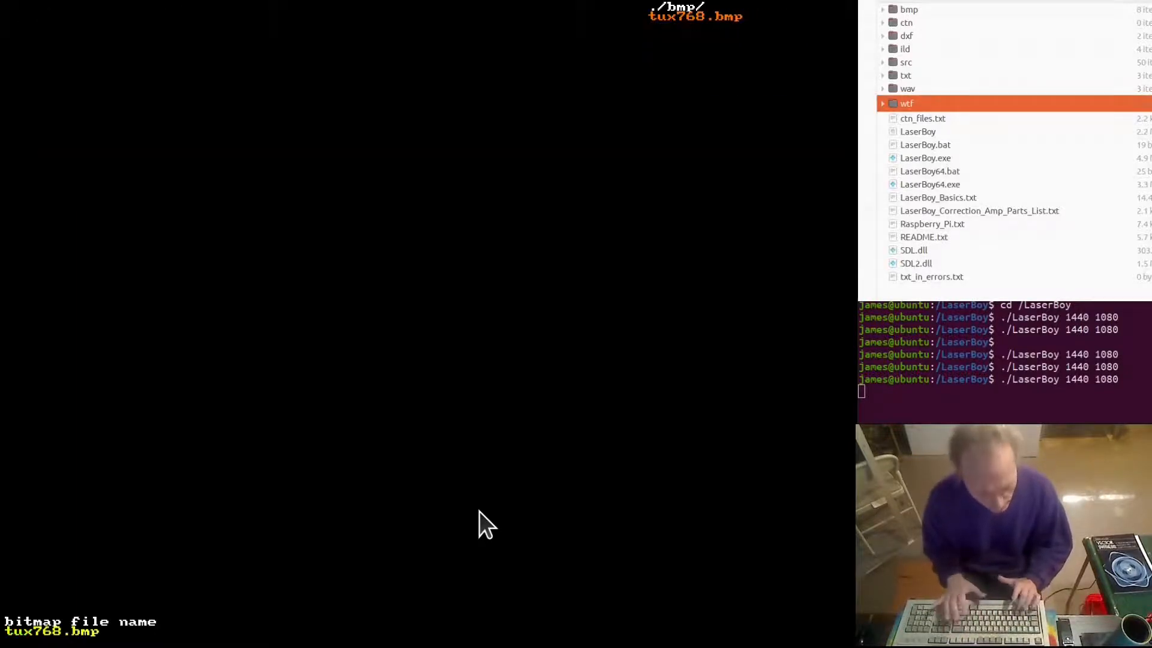
{"action": "key", "text": "Return"}
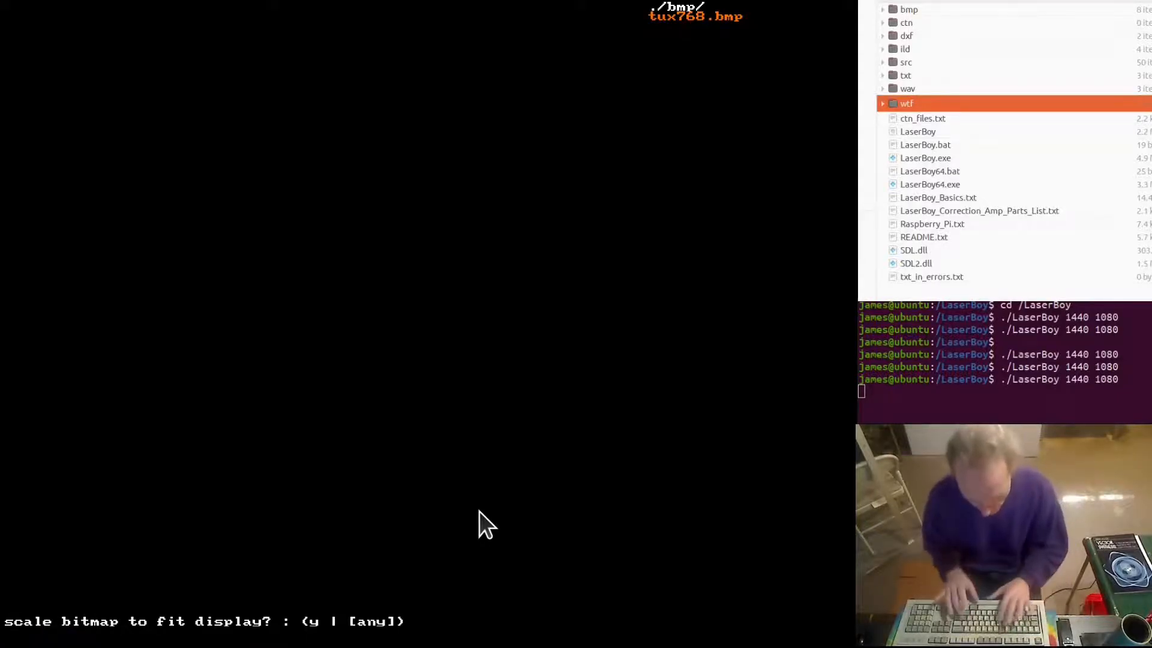
{"action": "key", "text": "y"}
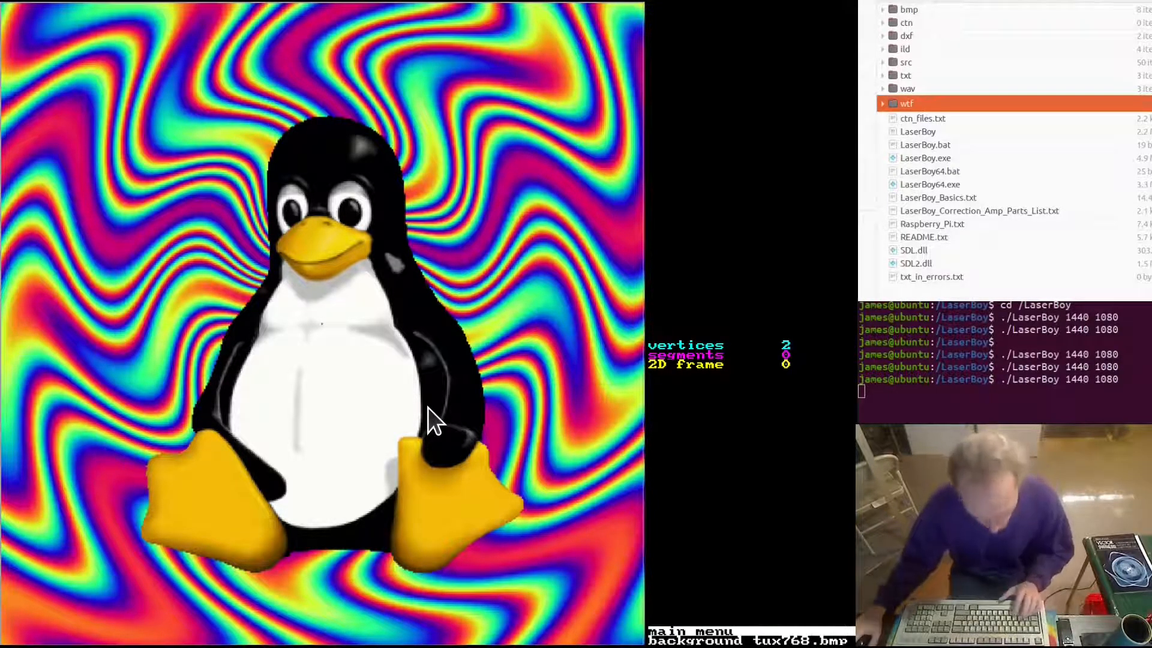
Enter draw color blank mode, hide its menu, and lower vertex 0 in Y to the bottom edge of the penguin's body.
{"action": "key", "text": "d"}
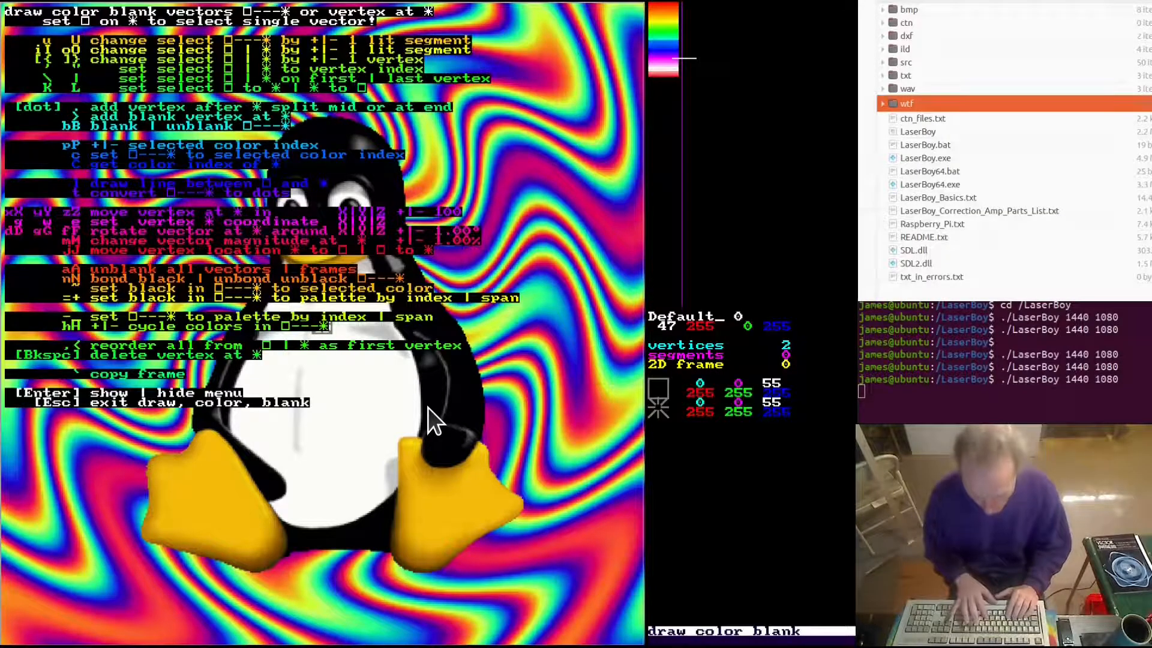
{"action": "key", "text": "Return"}
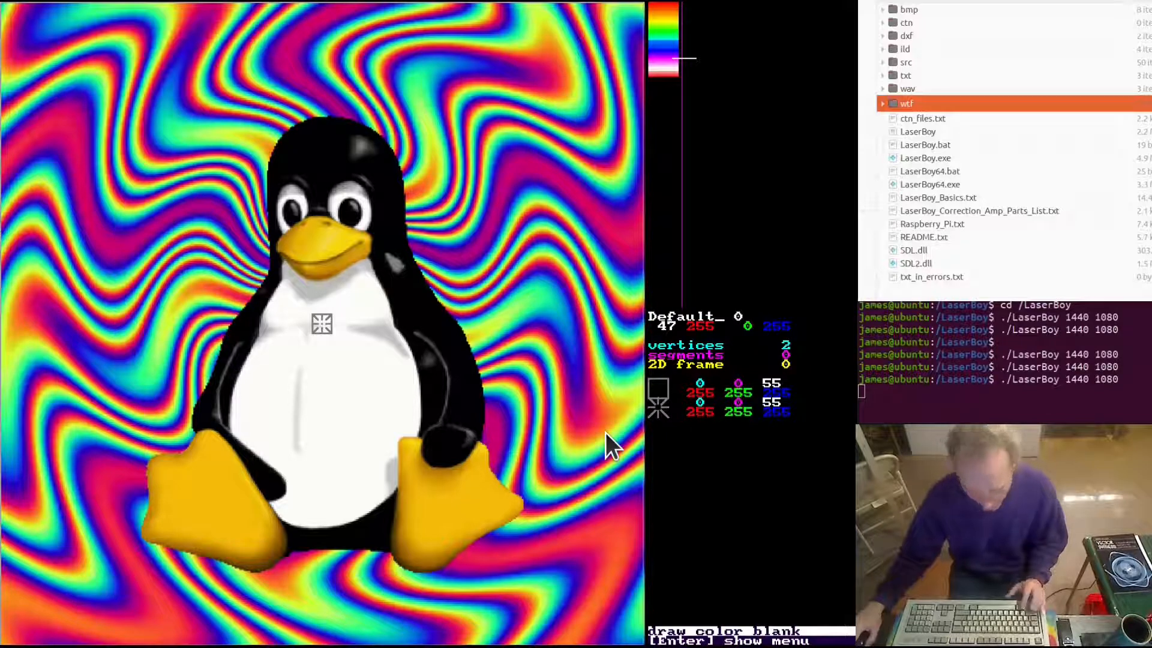
{"action": "key", "text": "k"}
{"action": "key", "text": "k"}
{"action": "key", "text": "k"}
{"action": "key", "text": "k"}
{"action": "key", "text": "k"}
{"action": "key", "text": "k"}
{"action": "key", "text": "k"}
{"action": "key", "text": "k"}
{"action": "key", "text": "k"}
{"action": "key", "text": "k"}
{"action": "key", "text": "k"}
{"action": "key", "text": "k"}
{"action": "key", "text": "k"}
{"action": "key", "text": "k"}
{"action": "key", "text": "k"}
{"action": "key", "text": "k"}
{"action": "key", "text": "k"}
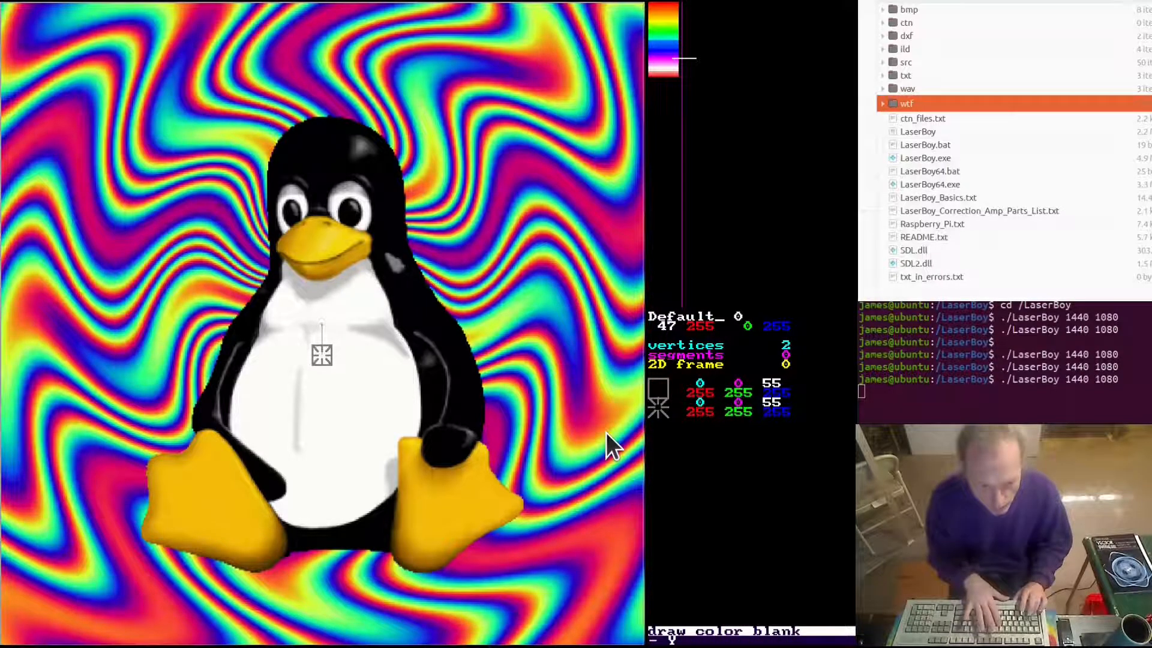
{"action": "key", "text": "k"}
{"action": "key", "text": "k"}
{"action": "key", "text": "k"}
{"action": "key", "text": "k"}
{"action": "key", "text": "k"}
{"action": "key", "text": "k"}
{"action": "key", "text": "k"}
{"action": "key", "text": "k"}
{"action": "key", "text": "k"}
{"action": "key", "text": "k"}
{"action": "key", "text": "k"}
{"action": "key", "text": "k"}
{"action": "key", "text": "k"}
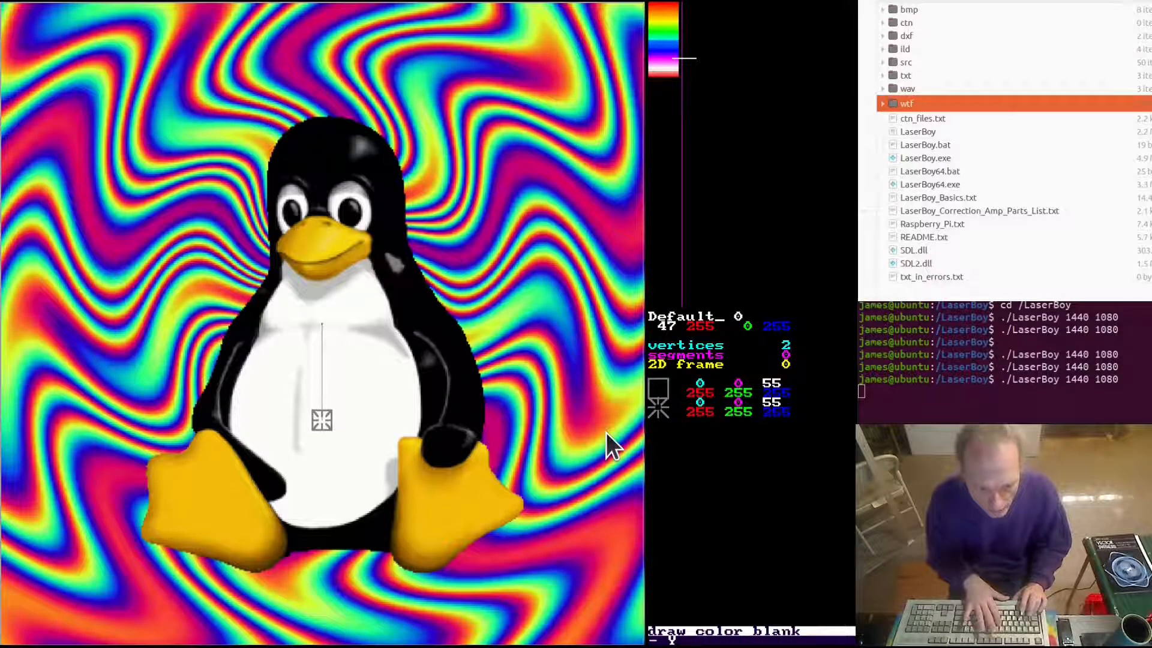
{"action": "key", "text": "k"}
{"action": "key", "text": "k"}
{"action": "key", "text": "k"}
{"action": "key", "text": "k"}
{"action": "key", "text": "k"}
{"action": "key", "text": "k"}
{"action": "key", "text": "k"}
{"action": "key", "text": "k"}
{"action": "key", "text": "k"}
{"action": "key", "text": "k"}
{"action": "key", "text": "k"}
{"action": "key", "text": "k"}
{"action": "key", "text": "k"}
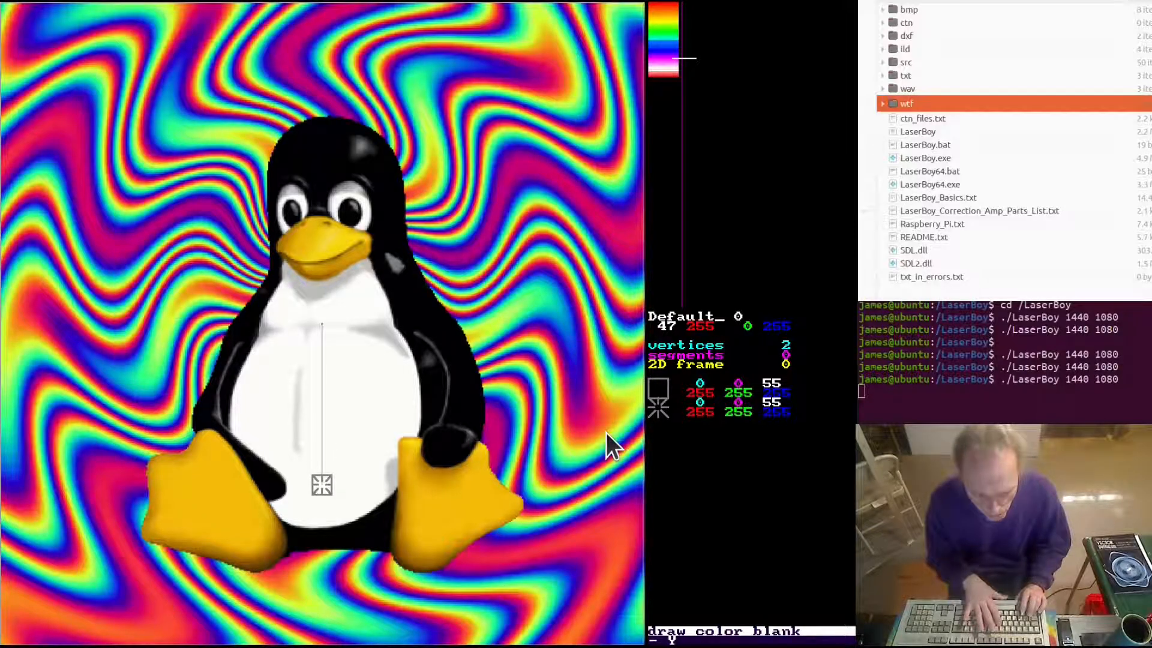
{"action": "key", "text": "k"}
{"action": "key", "text": "k"}
{"action": "key", "text": "k"}
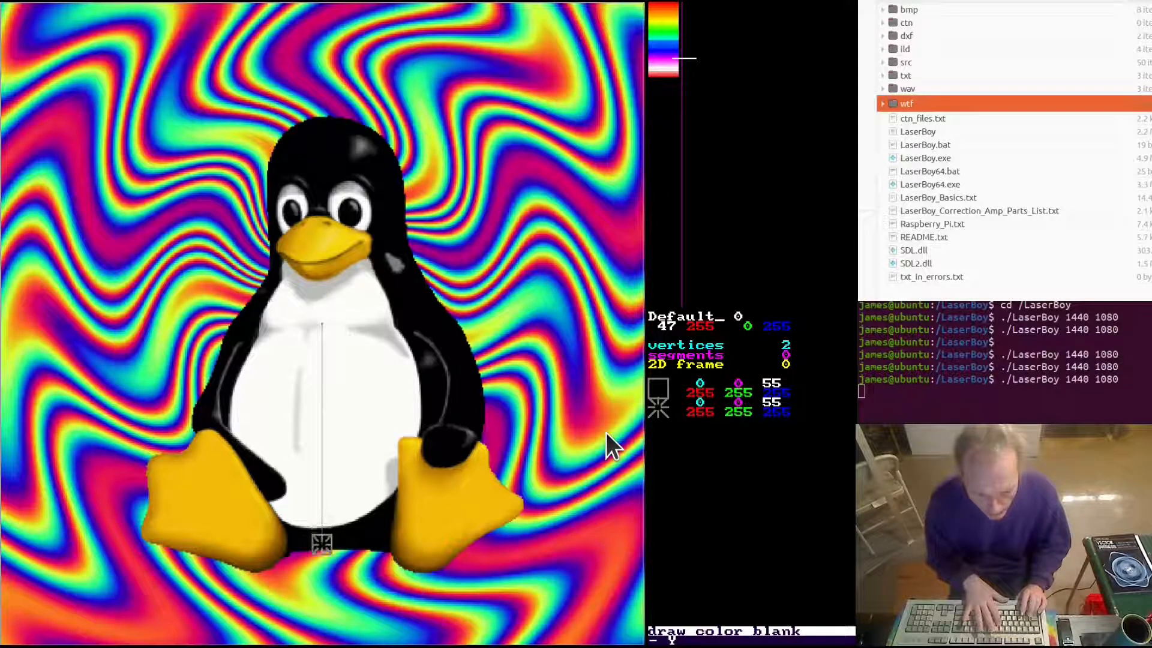
Shift vertex 0 along positive X and fine-tune it back to the inner edge of the penguin's right-hand foot.
{"action": "key", "text": "l"}
{"action": "key", "text": "l"}
{"action": "key", "text": "l"}
{"action": "key", "text": "l"}
{"action": "key", "text": "l"}
{"action": "key", "text": "l"}
{"action": "key", "text": "l"}
{"action": "key", "text": "l"}
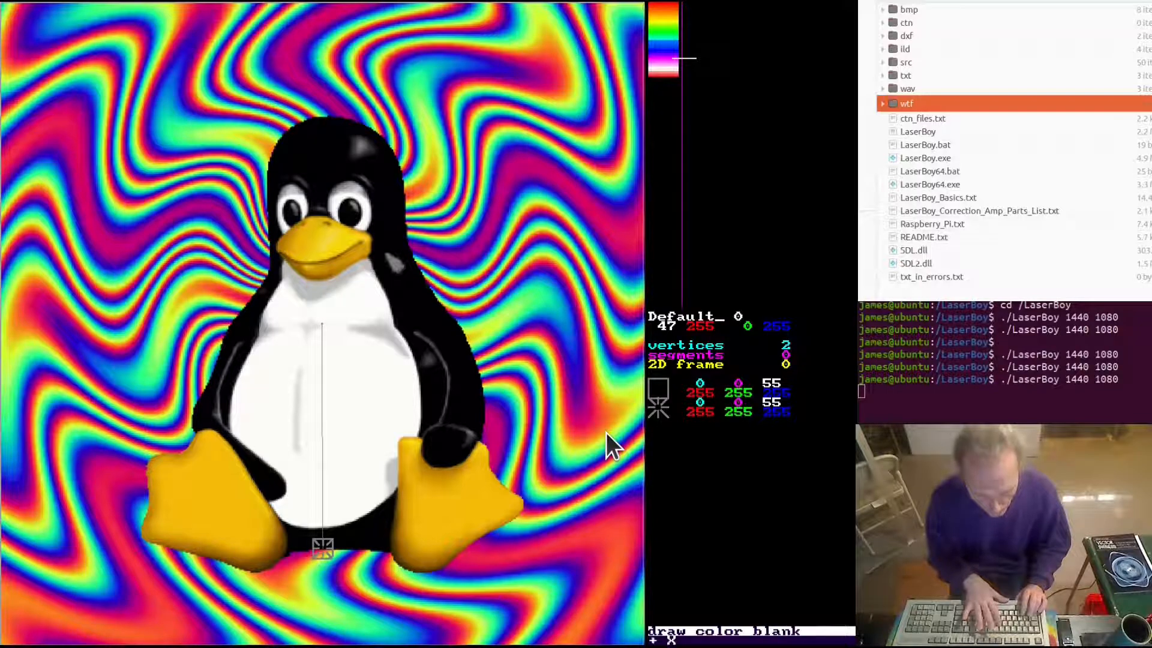
{"action": "key", "text": "l"}
{"action": "key", "text": "l"}
{"action": "key", "text": "l"}
{"action": "key", "text": "l"}
{"action": "key", "text": "l"}
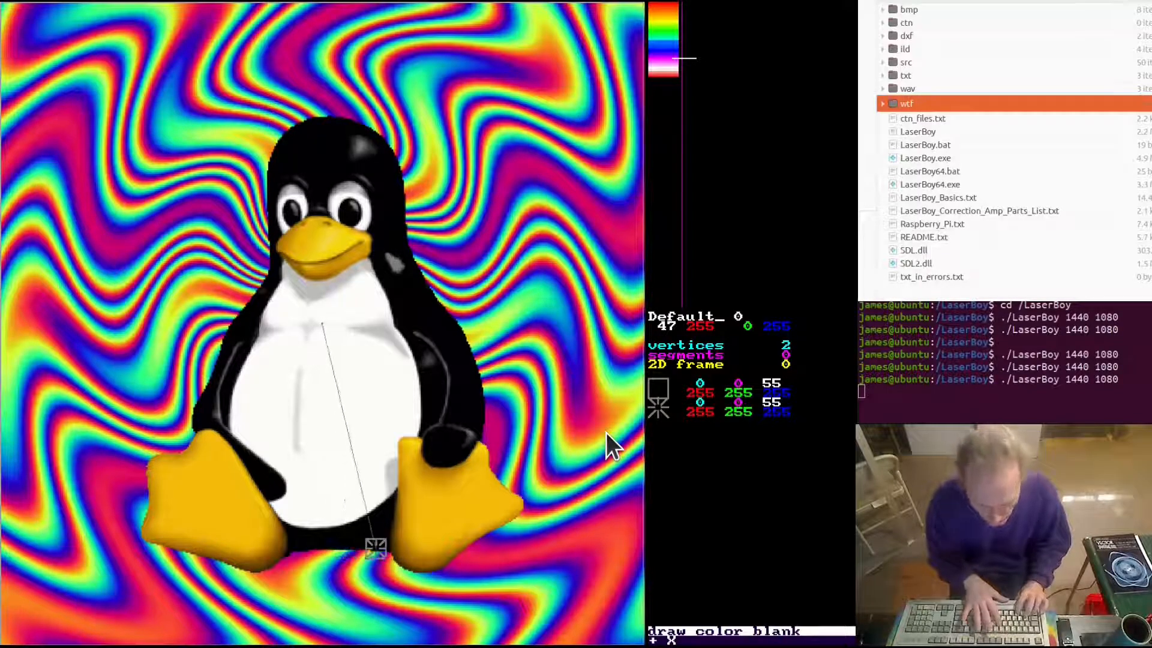
{"action": "key", "text": "l"}
{"action": "key", "text": "l"}
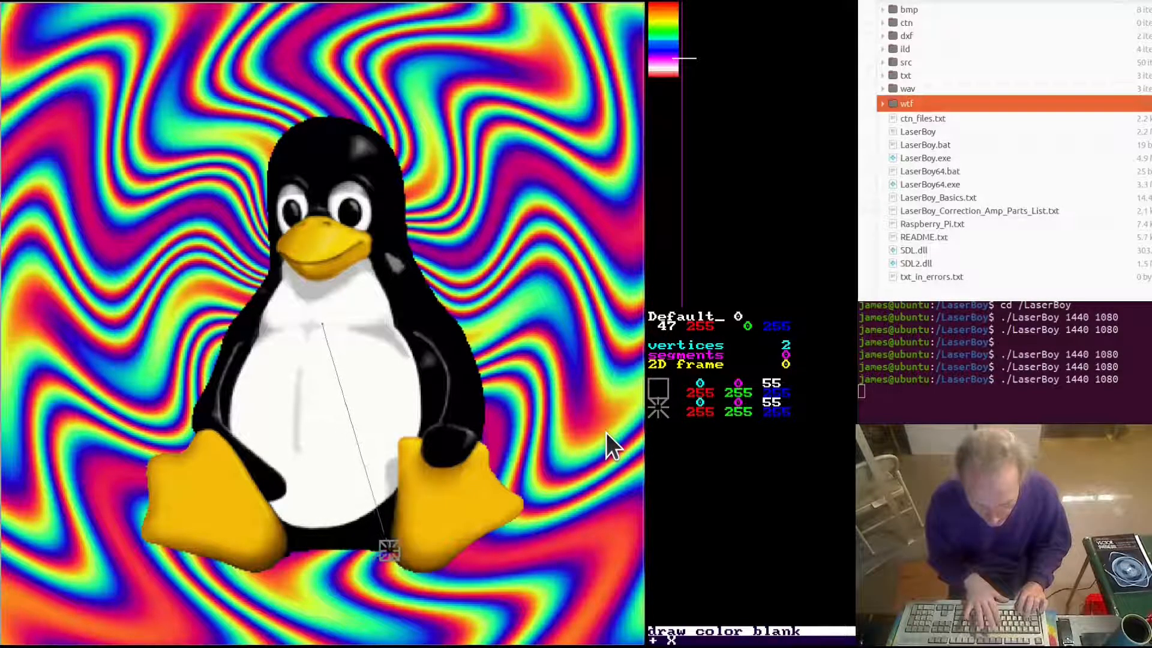
{"action": "key", "text": "j"}
{"action": "key", "text": "j"}
{"action": "key", "text": "j"}
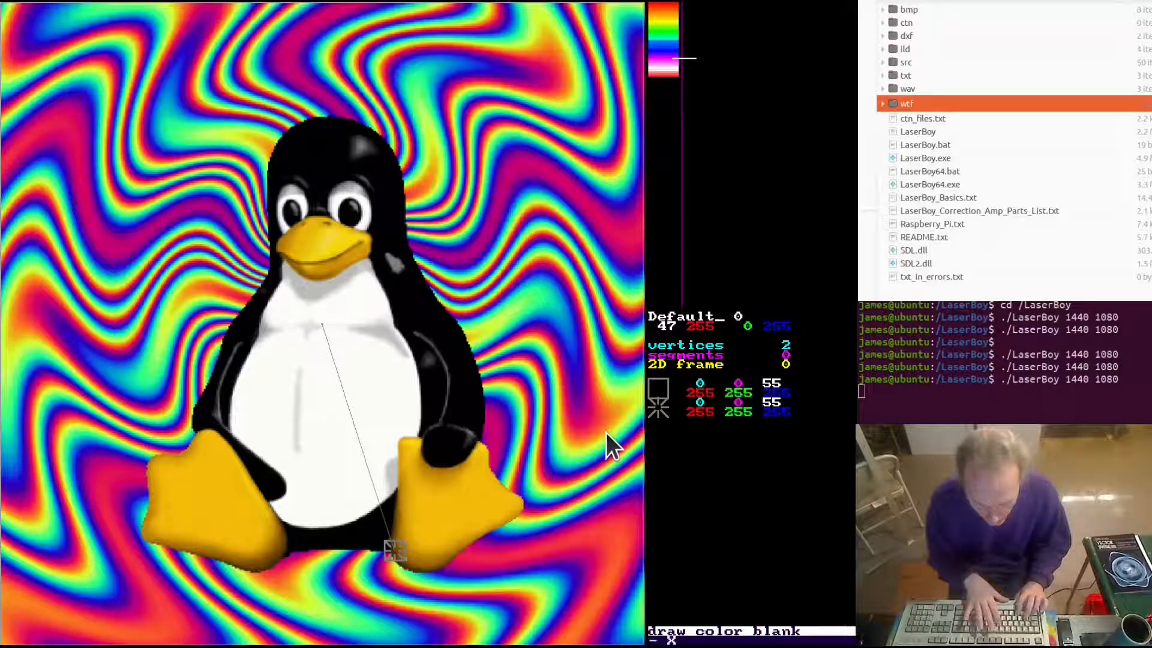
{"action": "key", "text": "j"}
{"action": "key", "text": "j"}
{"action": "key", "text": "j"}
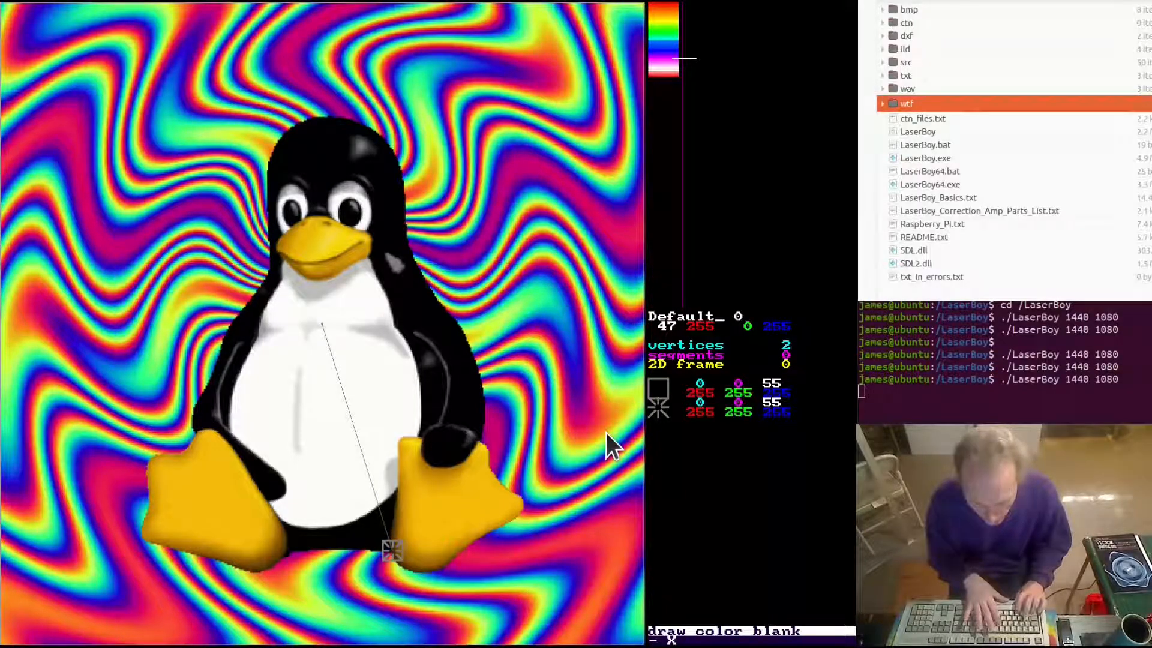
Select vertex 1 as the end vertex and lower it in Y to the bottom edge of the penguin's body.
{"action": "key", "text": "Page_Up"}
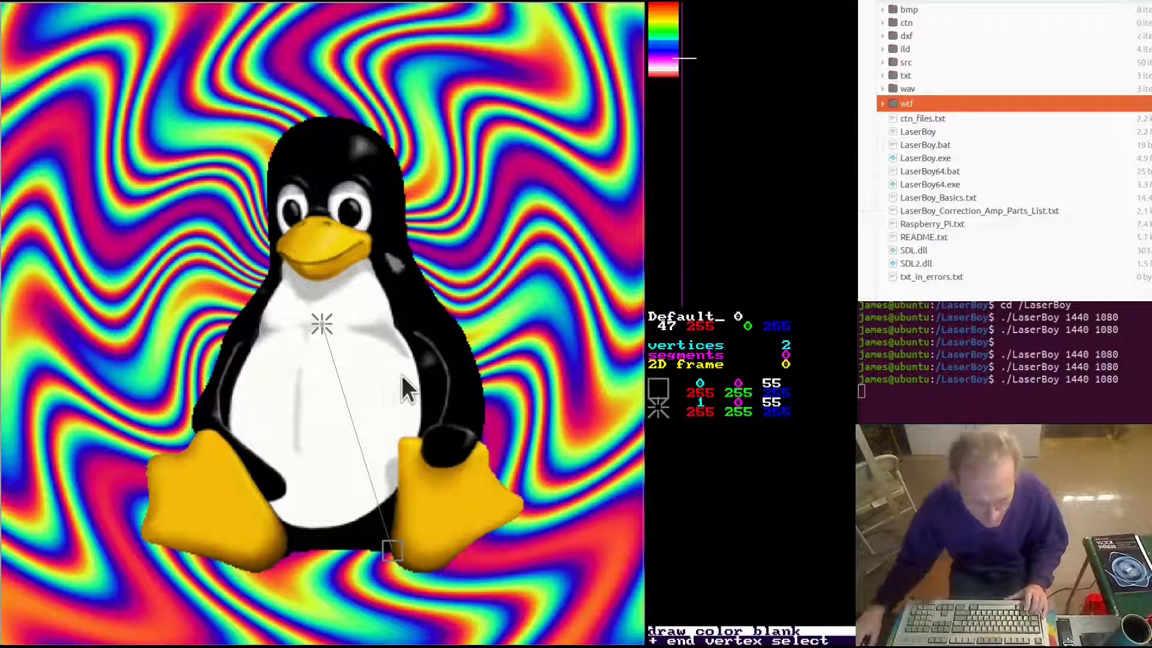
{"action": "key", "text": "Escape"}
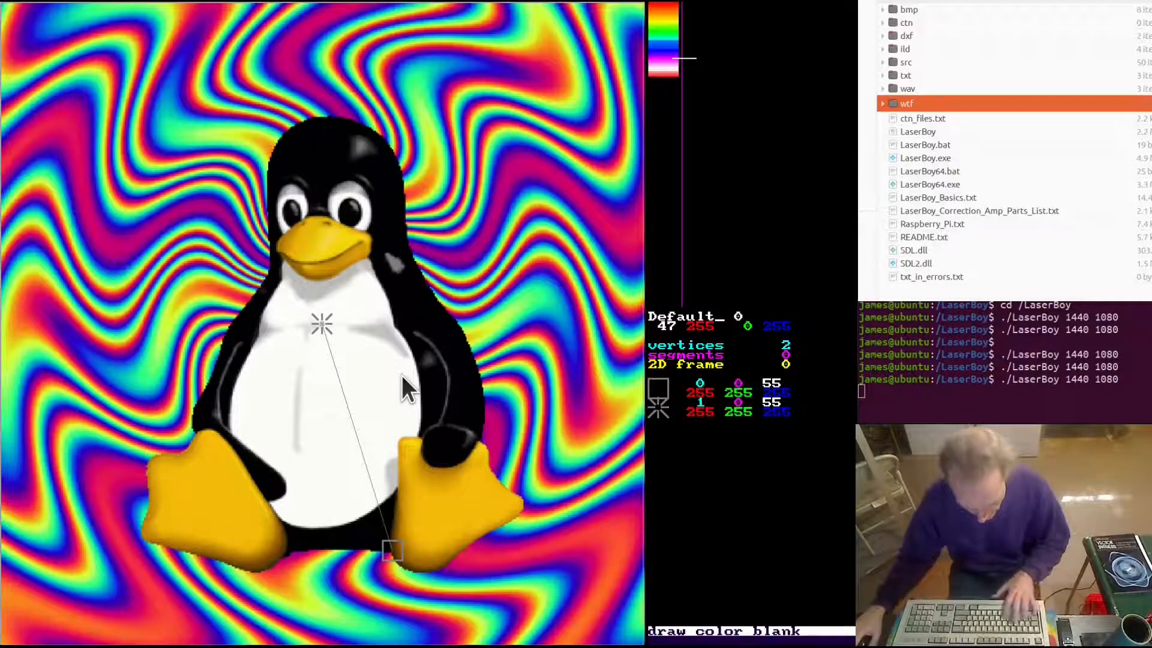
{"action": "key", "text": "d"}
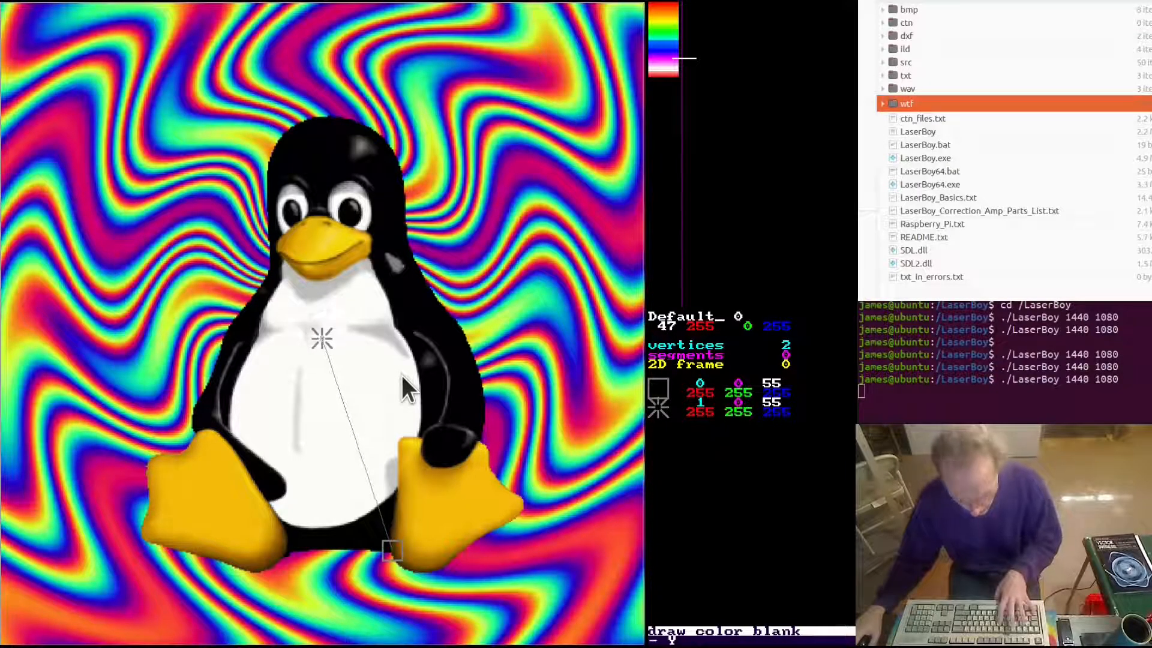
{"action": "key", "text": "d"}
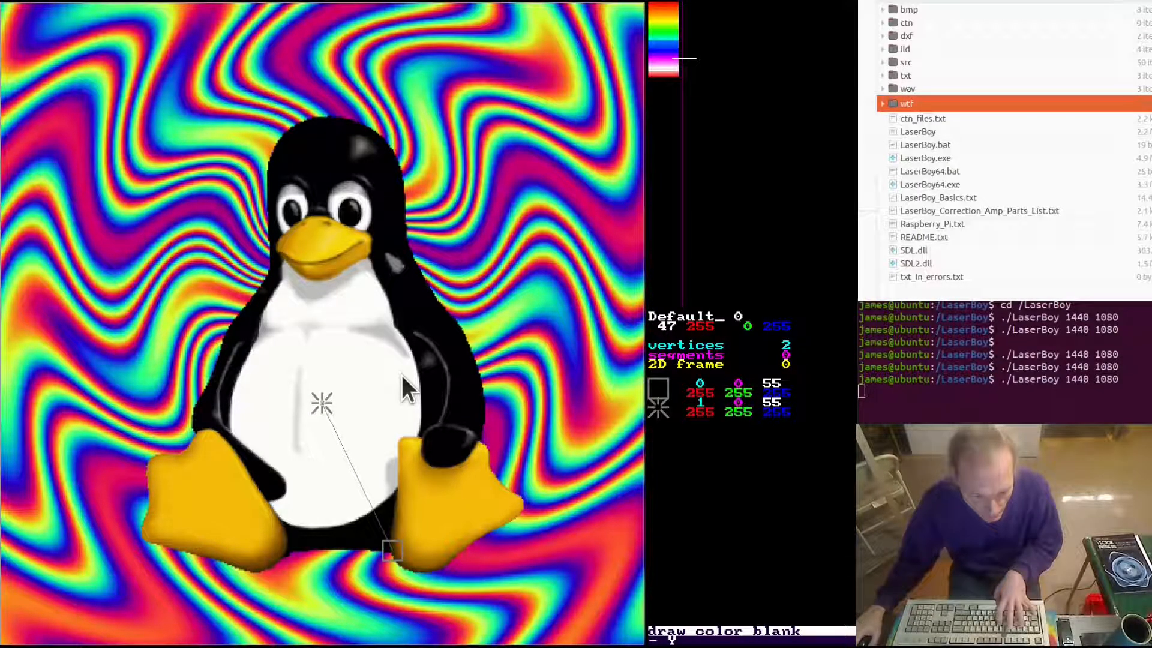
{"action": "key", "text": "d"}
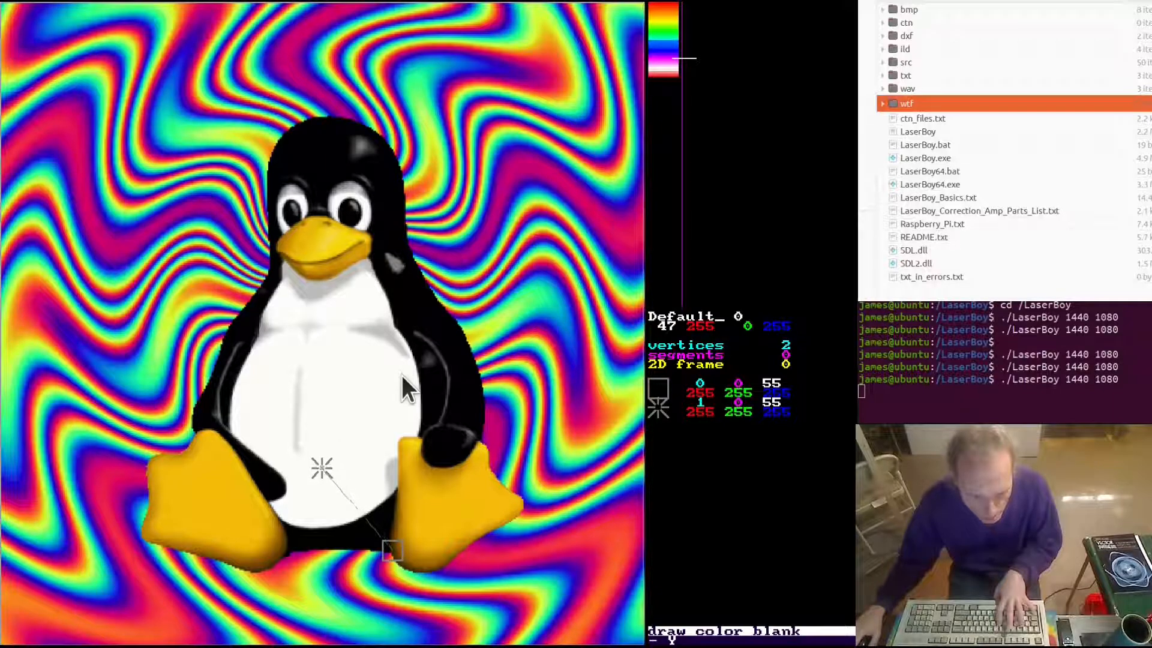
{"action": "key", "text": "d"}
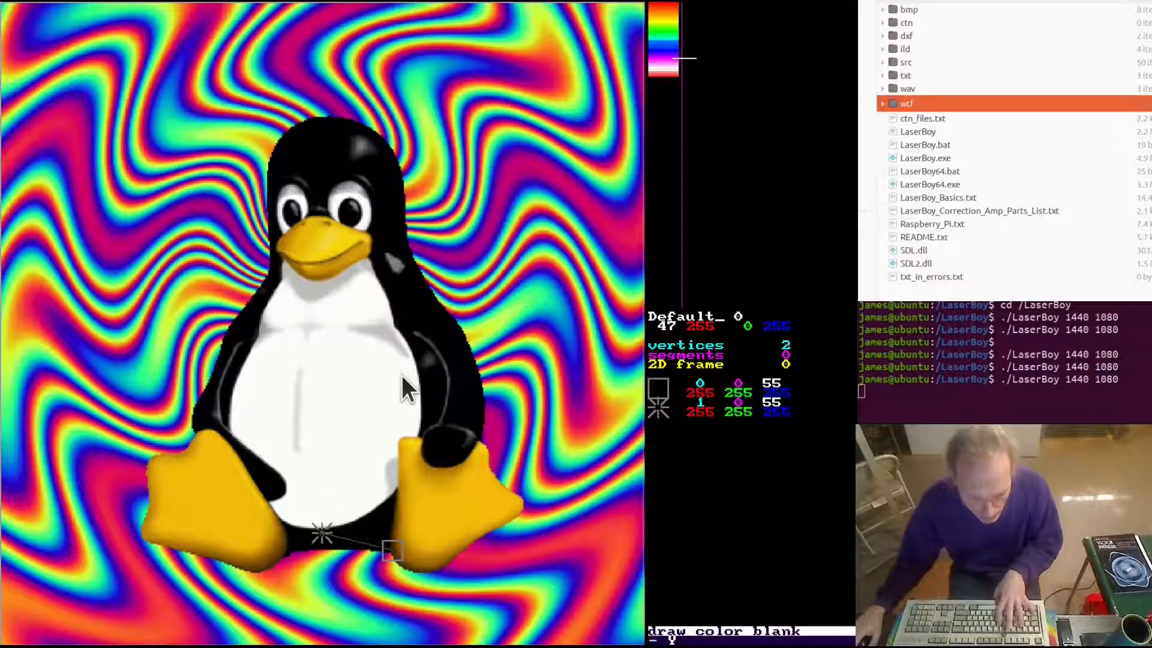
Reduce the magnitude of the vector at vertex 1 until it is a short segment beside vertex 0.
{"action": "key", "text": "shift+m"}
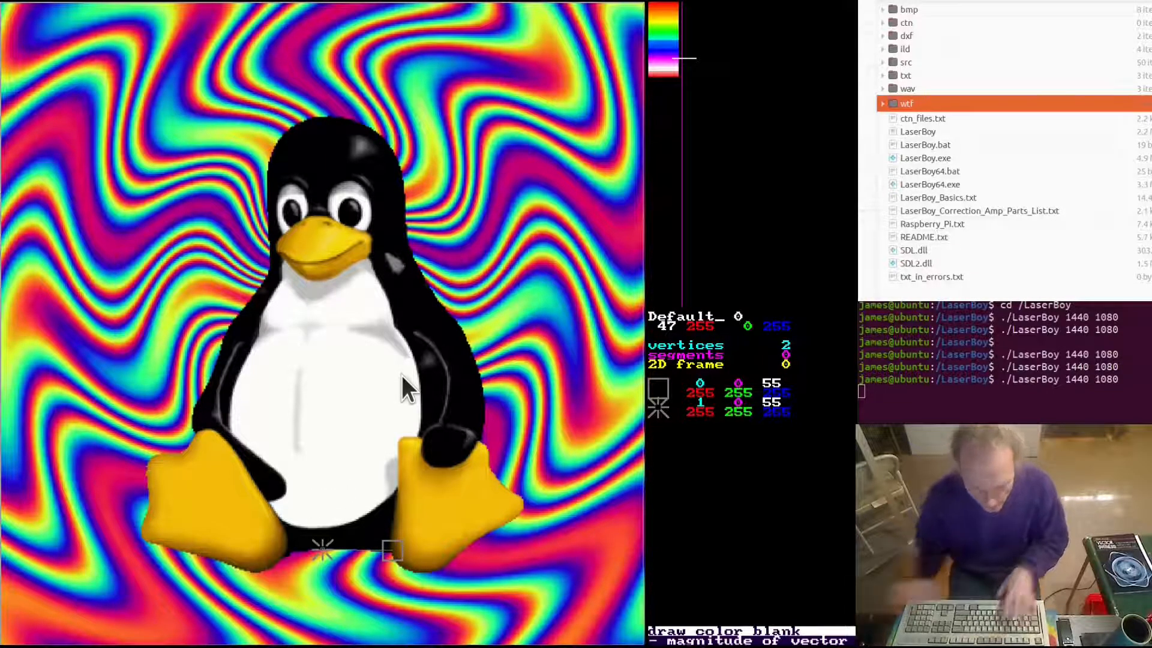
{"action": "key", "text": "shift+m"}
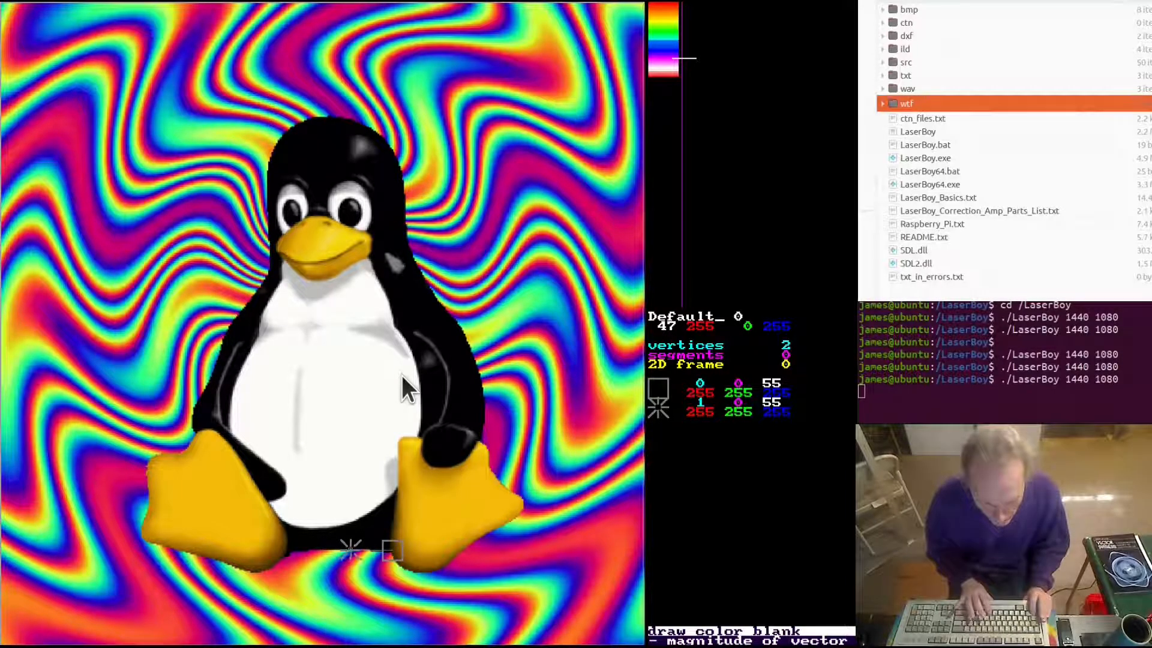
{"action": "key", "text": "shift+m"}
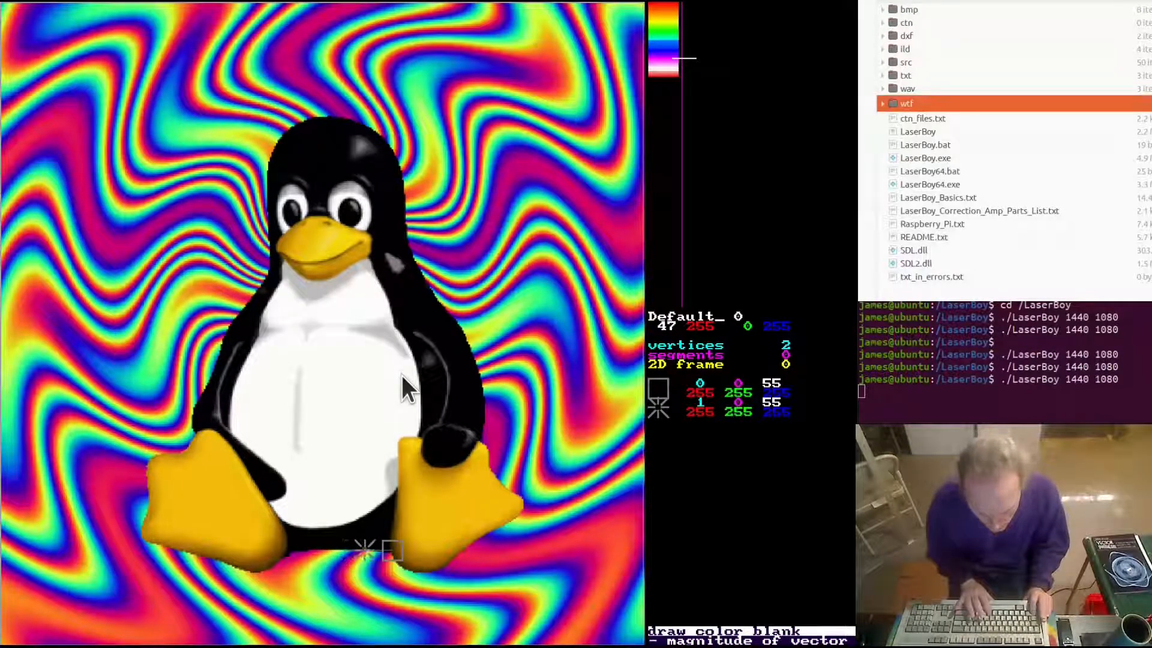
{"action": "key", "text": "shift+m"}
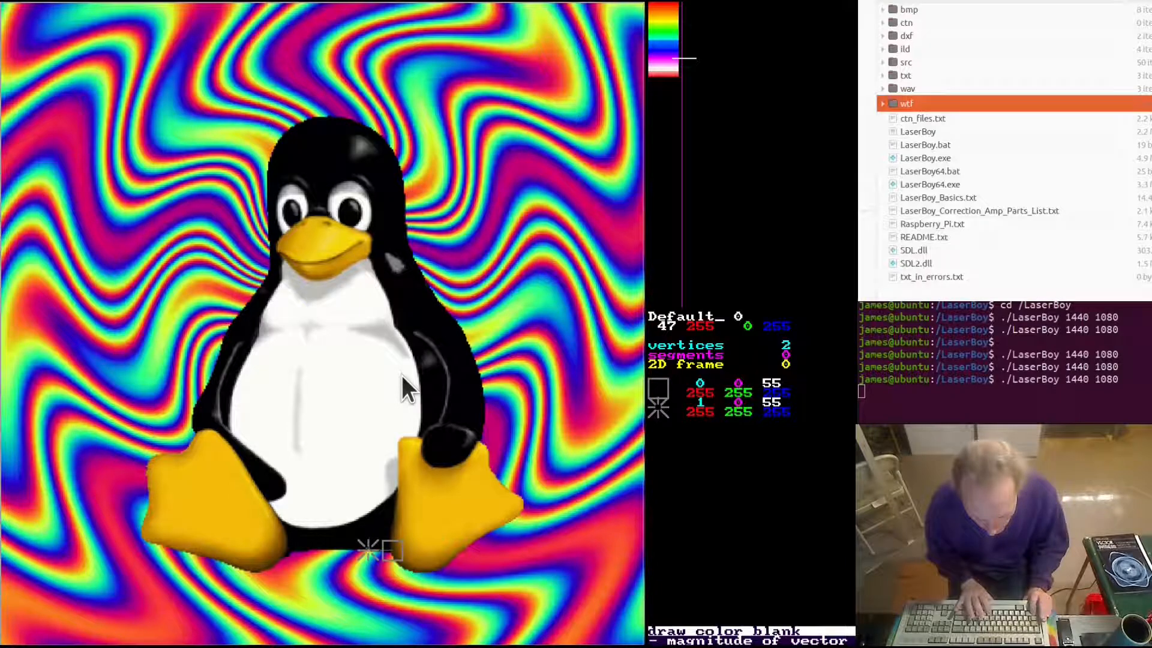
Select the single vector at vertex 1, unblank it, and color it with palette index 40.
{"action": "key", "text": "plus"}
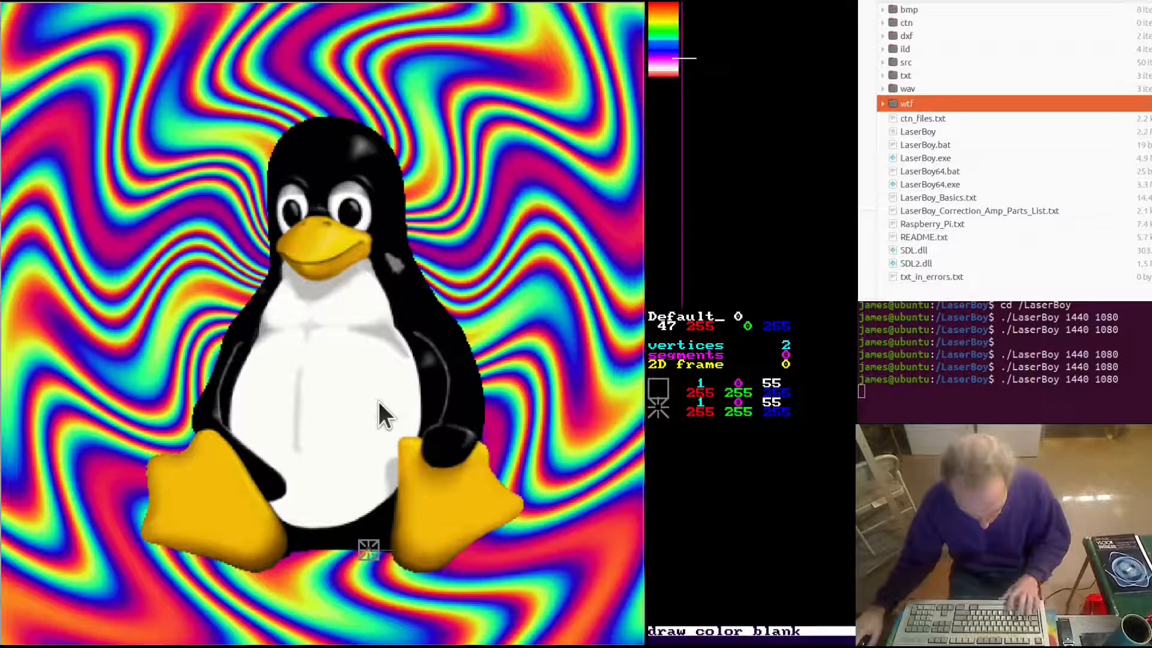
{"action": "key", "text": "shift+b"}
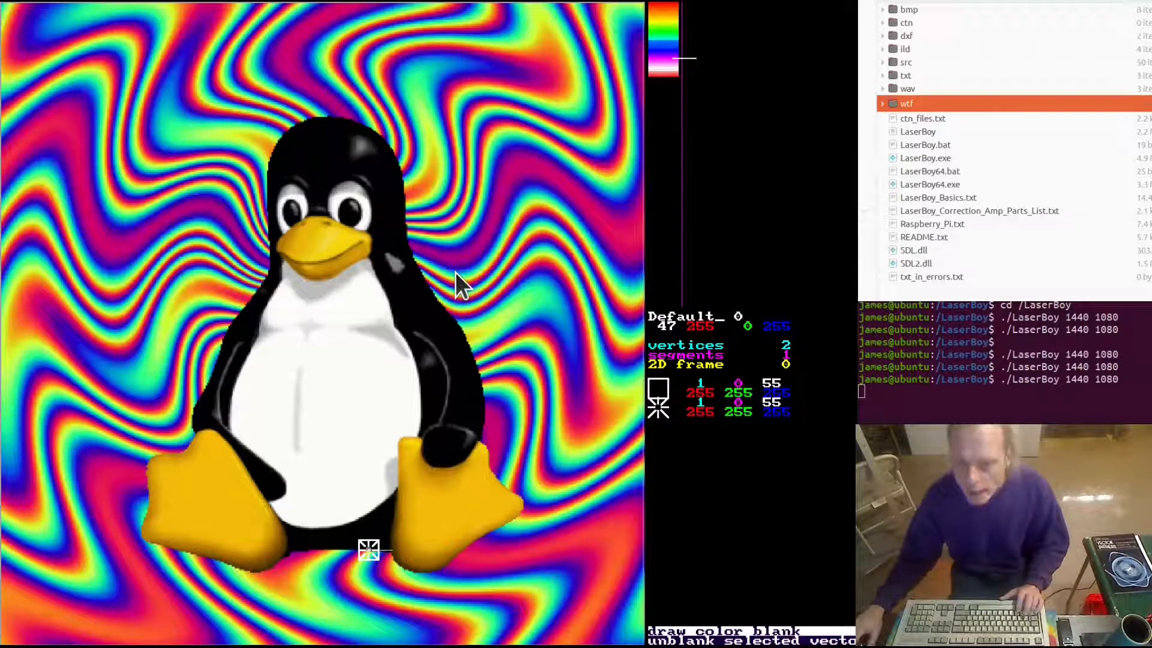
{"action": "key", "text": "minus"}
{"action": "key", "text": "minus"}
{"action": "key", "text": "minus"}
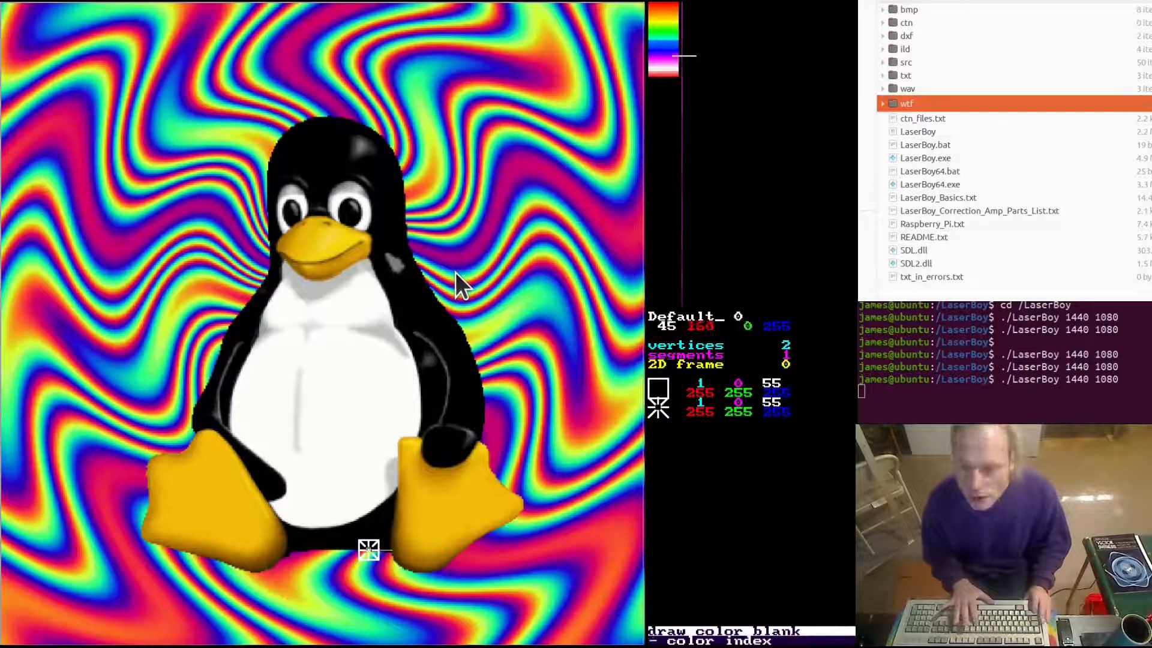
{"action": "key", "text": "minus"}
{"action": "key", "text": "minus"}
{"action": "key", "text": "minus"}
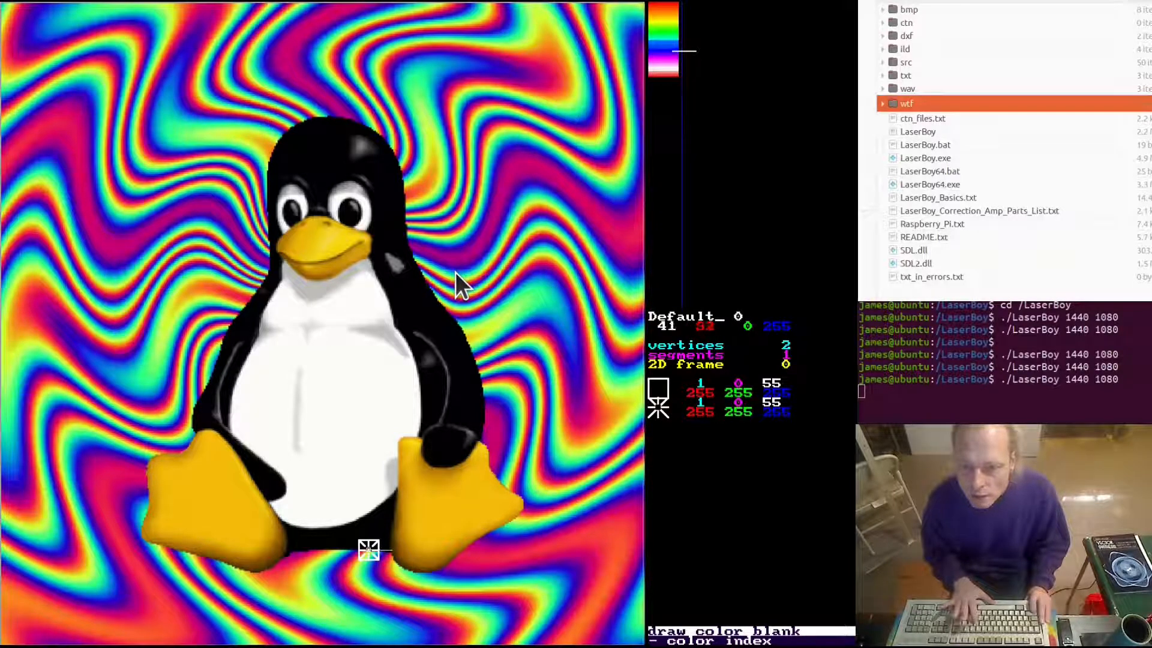
{"action": "key", "text": "minus"}
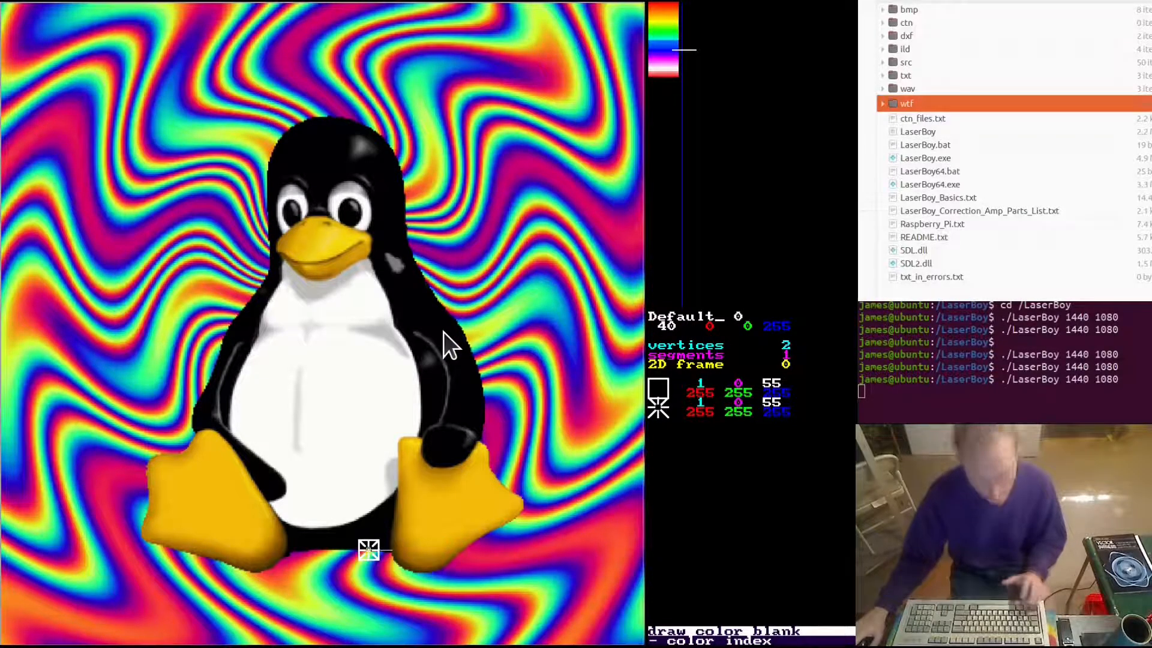
{"action": "key", "text": "c"}
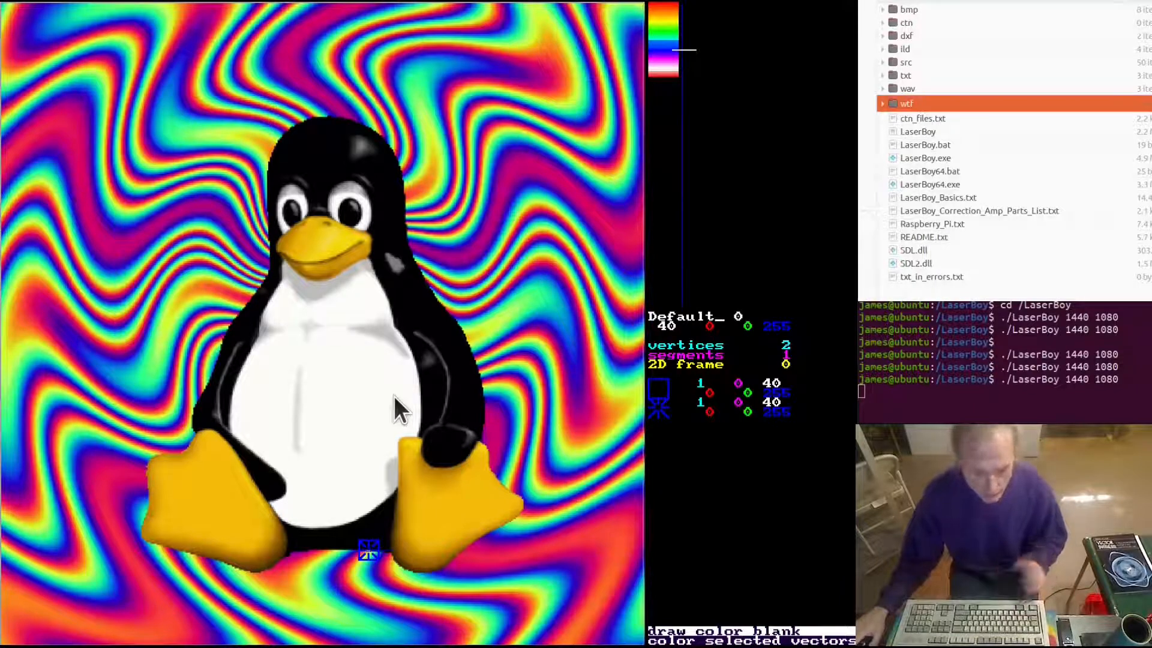
Add vectors for vertices 2 through 5 along the penguin's bottom edge toward its left-hand foot, nudging vertices 2 and 3 in Y.
{"action": "key", "text": "Insert"}
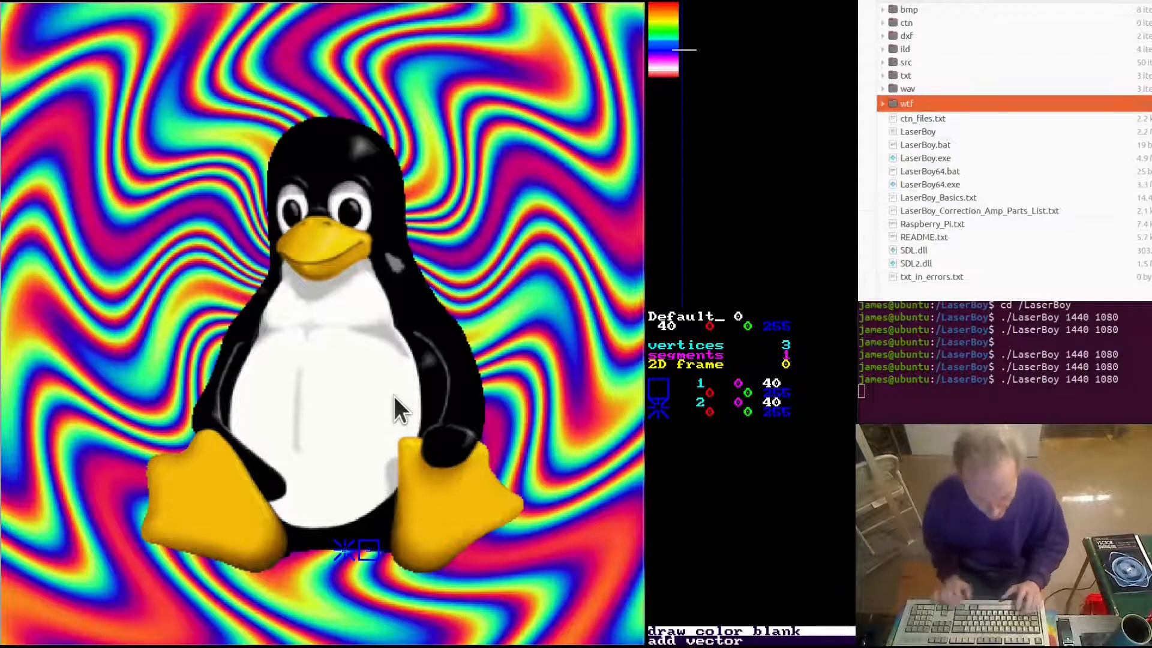
{"action": "key", "text": "y"}
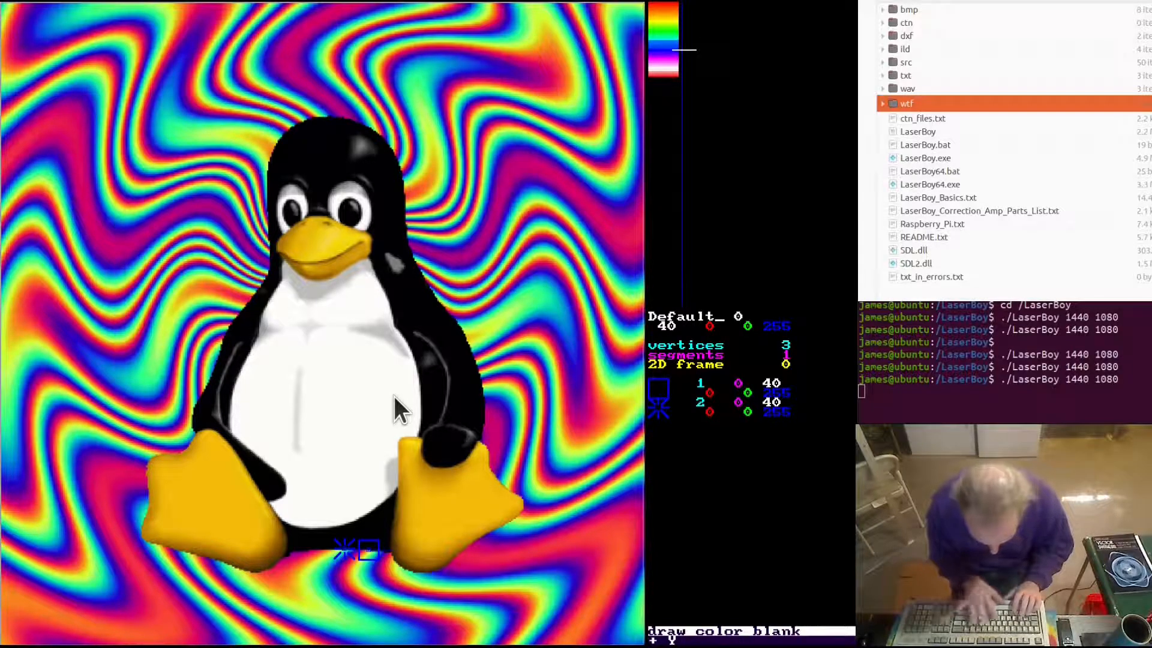
{"action": "key", "text": "Insert"}
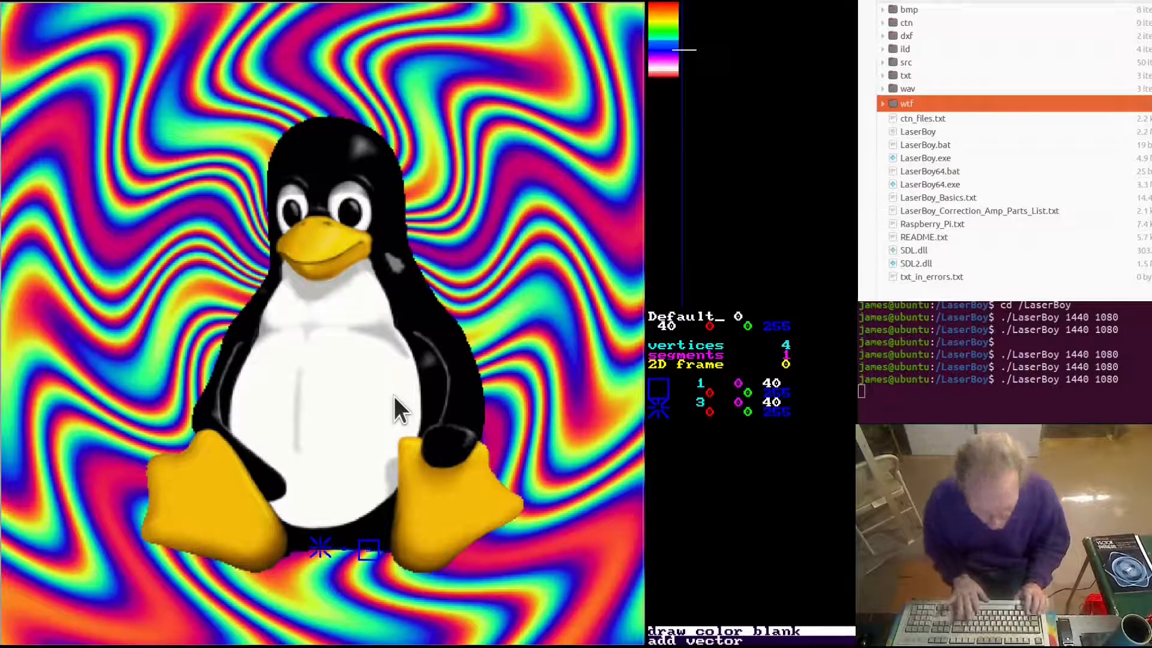
{"action": "key", "text": "shift+y"}
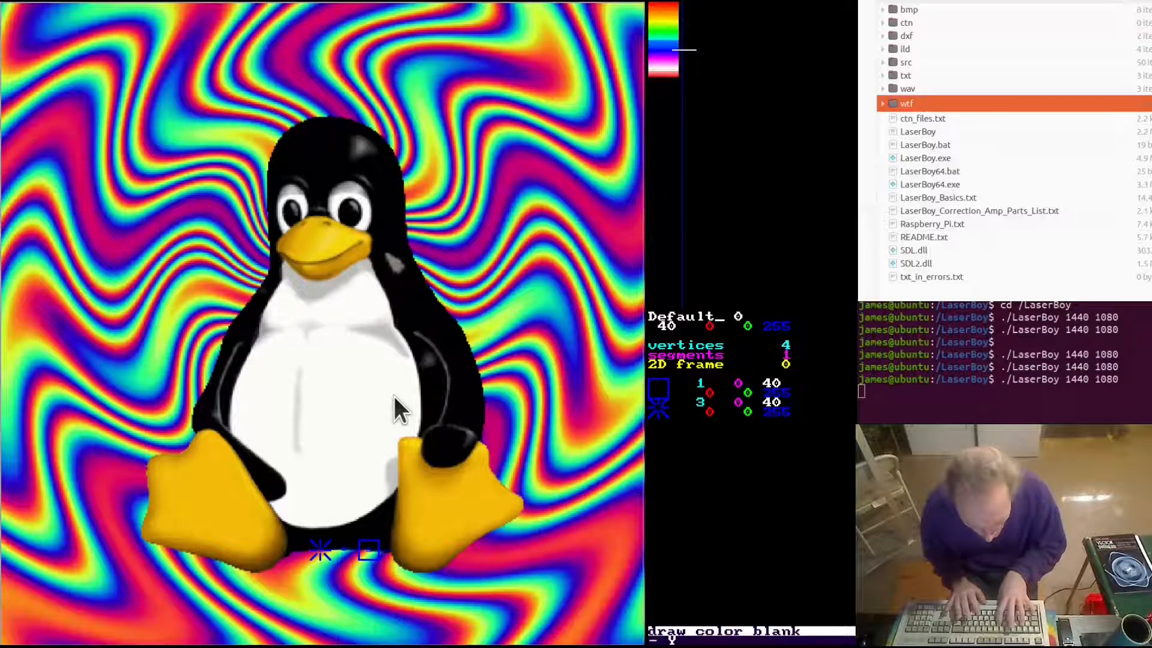
{"action": "key", "text": "Insert"}
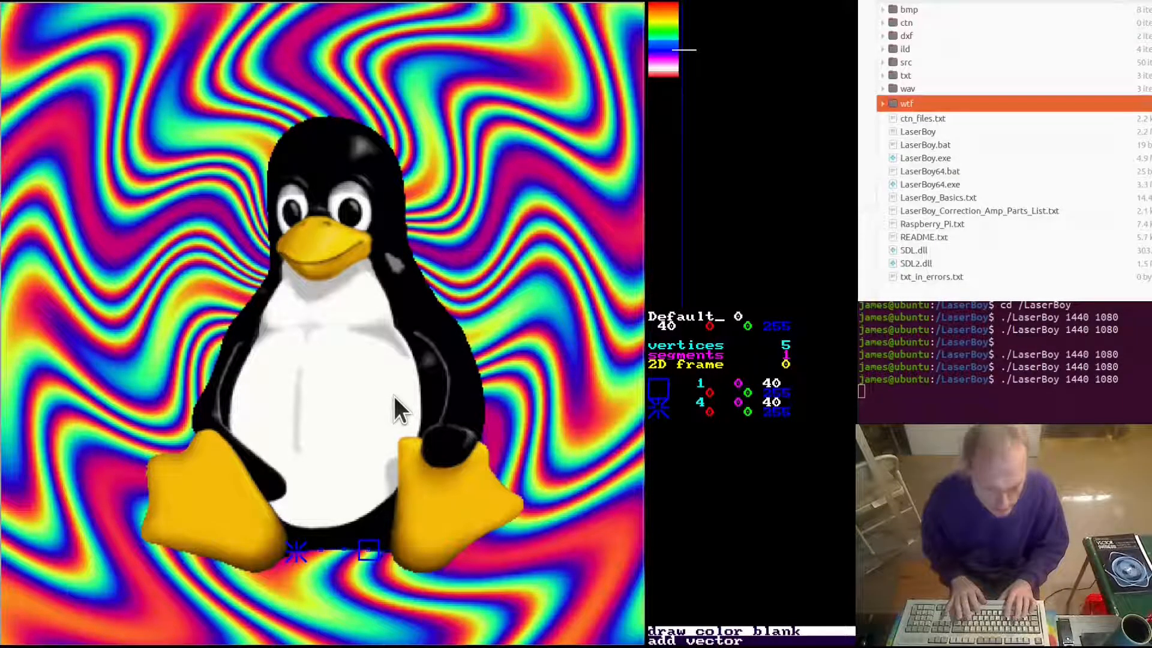
{"action": "key", "text": "Insert"}
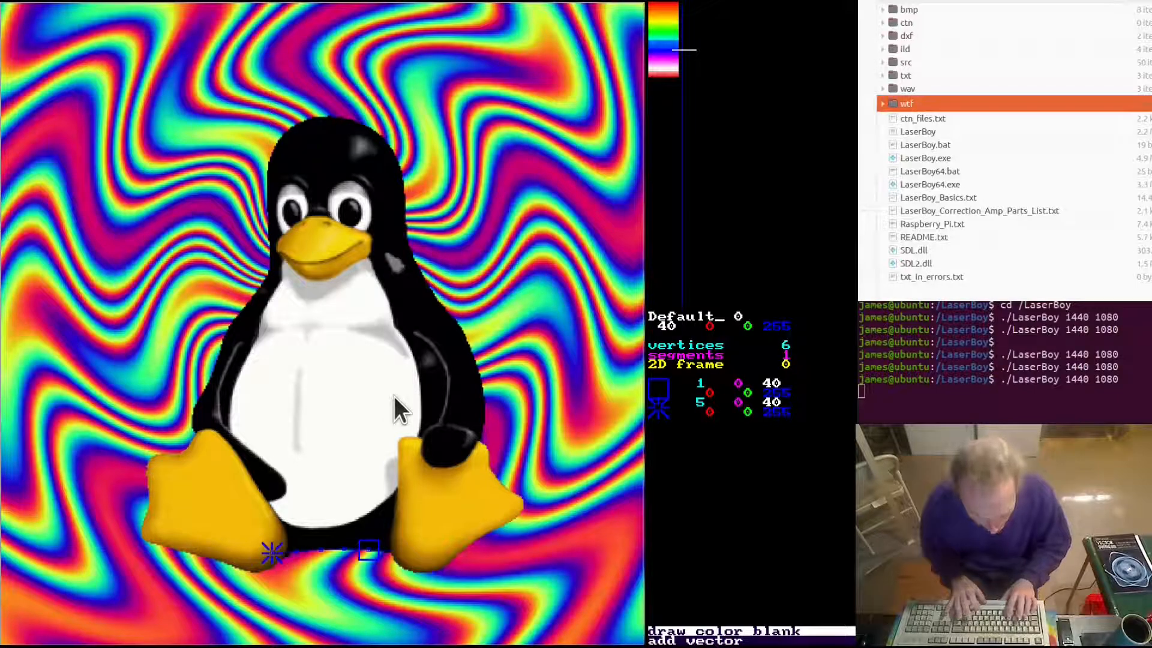
Lower vertex 5 in Y and reduce its vector's magnitude until it meets the inner edge of the penguin's left-hand foot.
{"action": "key", "text": "shift+y"}
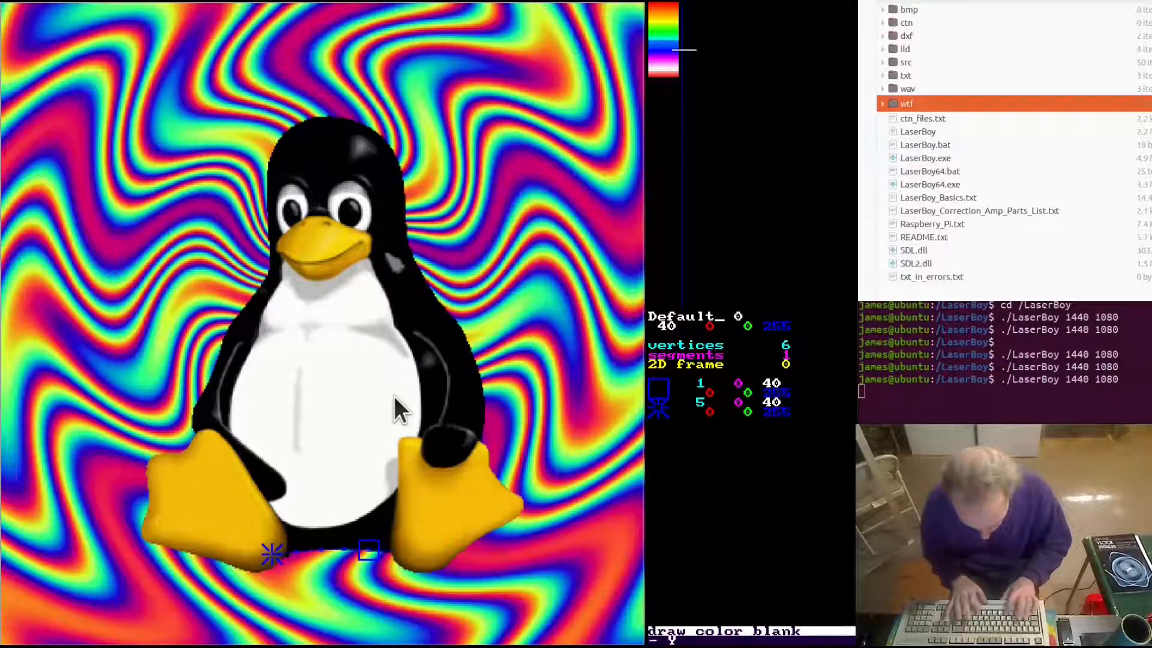
{"action": "key", "text": "shift+y"}
{"action": "key", "text": "shift+y"}
{"action": "key", "text": "shift+y"}
{"action": "key", "text": "shift+y"}
{"action": "key", "text": "shift+y"}
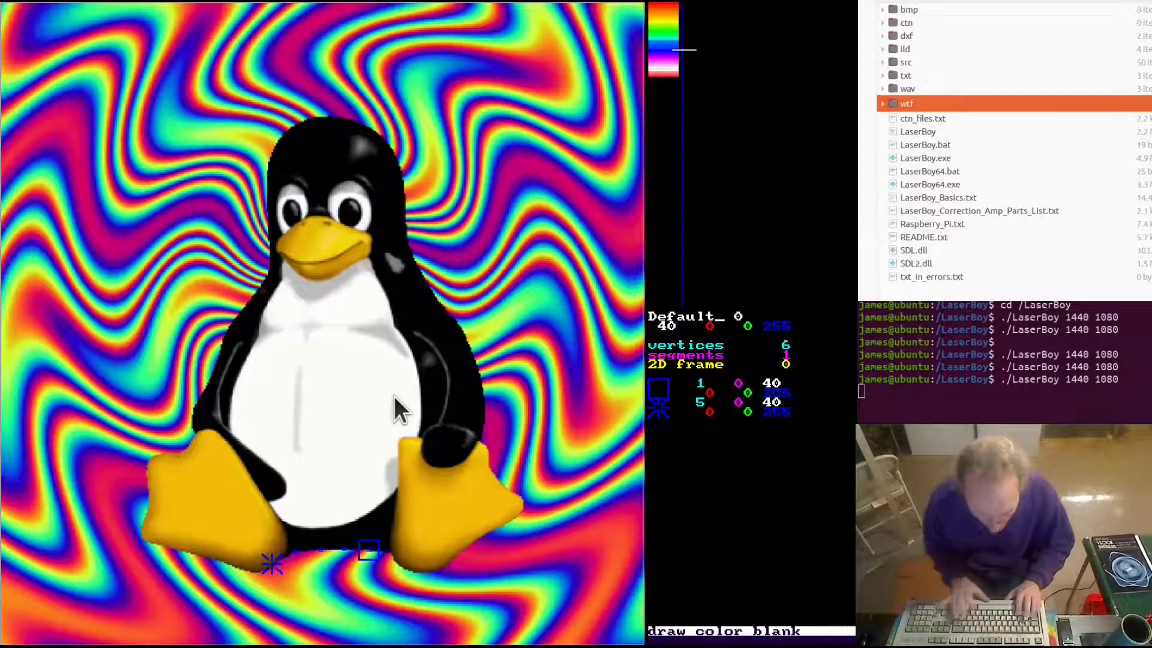
{"action": "key", "text": "shift+m"}
{"action": "key", "text": "shift+m"}
{"action": "key", "text": "shift+m"}
{"action": "key", "text": "shift+m"}
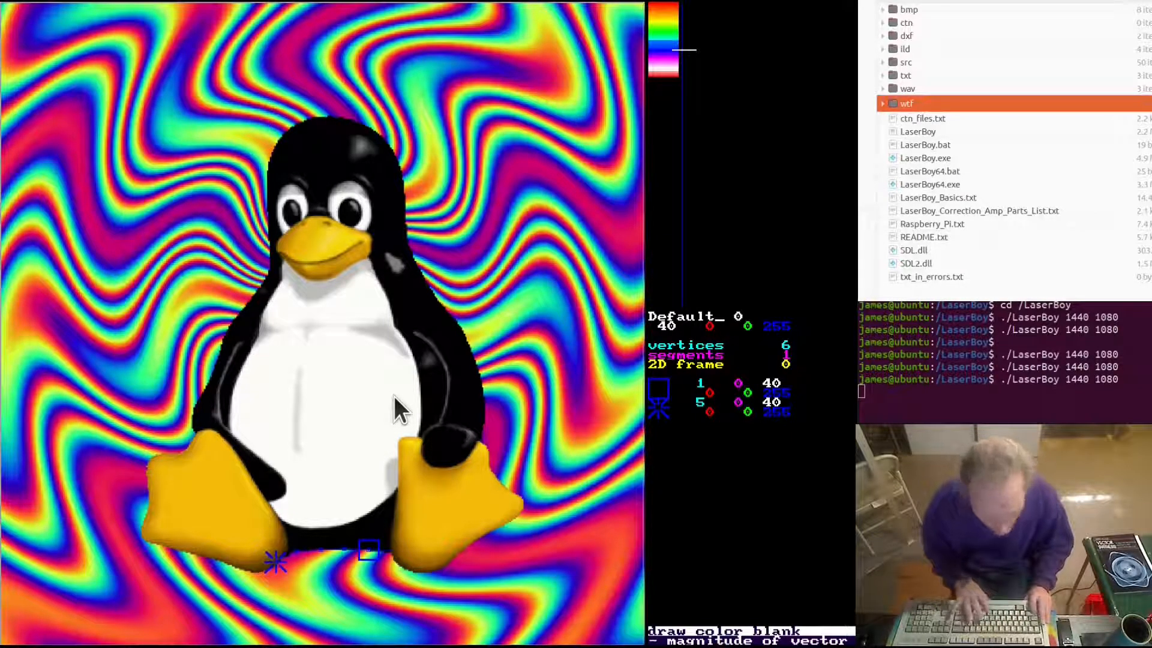
{"action": "key", "text": "shift+m"}
{"action": "key", "text": "shift+m"}
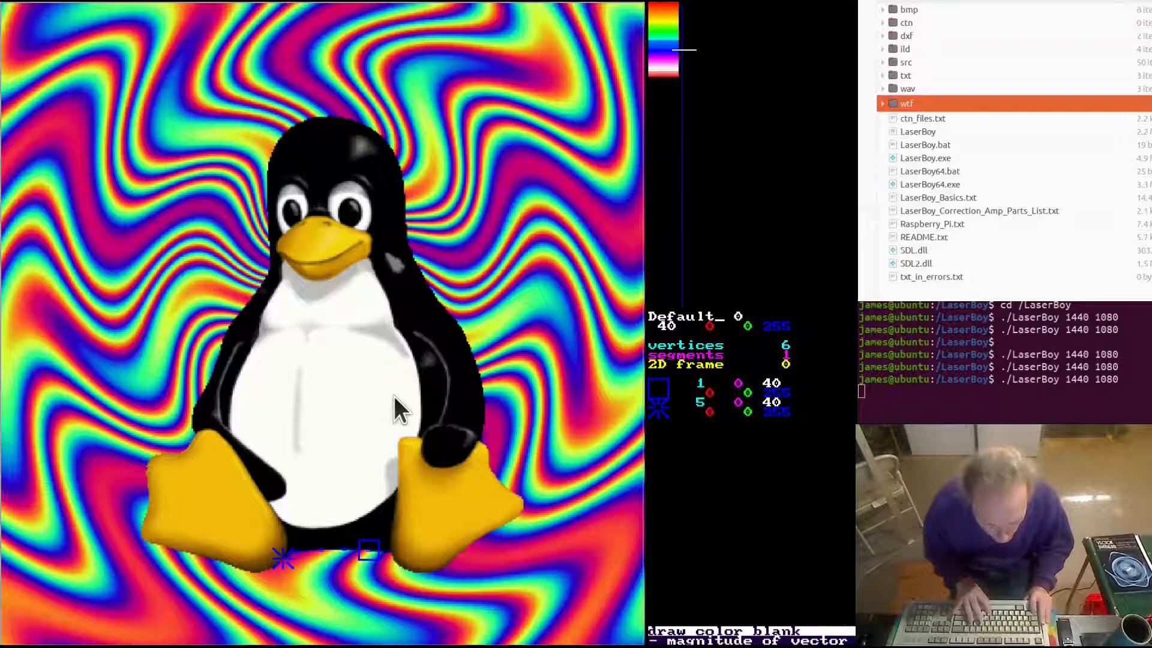
Select vertex 4 as the end vertex, shift it along positive X, and nudge it in positive Y onto the body's bottom edge.
{"action": "key", "text": "Left"}
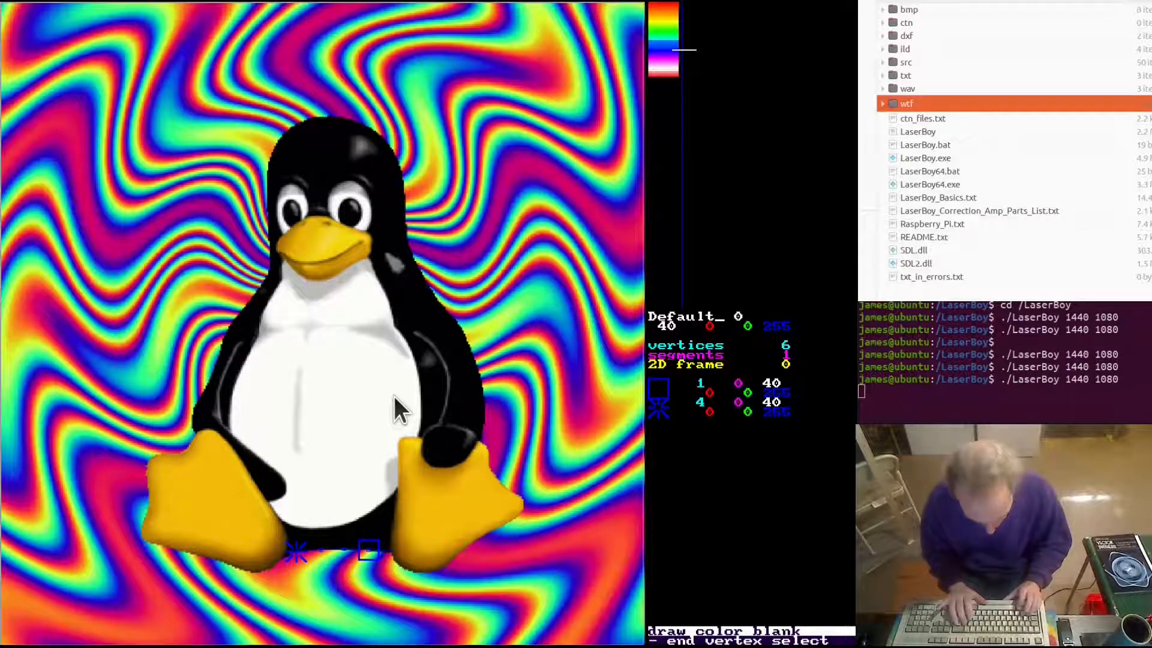
{"action": "key", "text": "shift+x"}
{"action": "key", "text": "shift+x"}
{"action": "key", "text": "shift+x"}
{"action": "key", "text": "shift+x"}
{"action": "key", "text": "shift+x"}
{"action": "key", "text": "shift+x"}
{"action": "key", "text": "shift+x"}
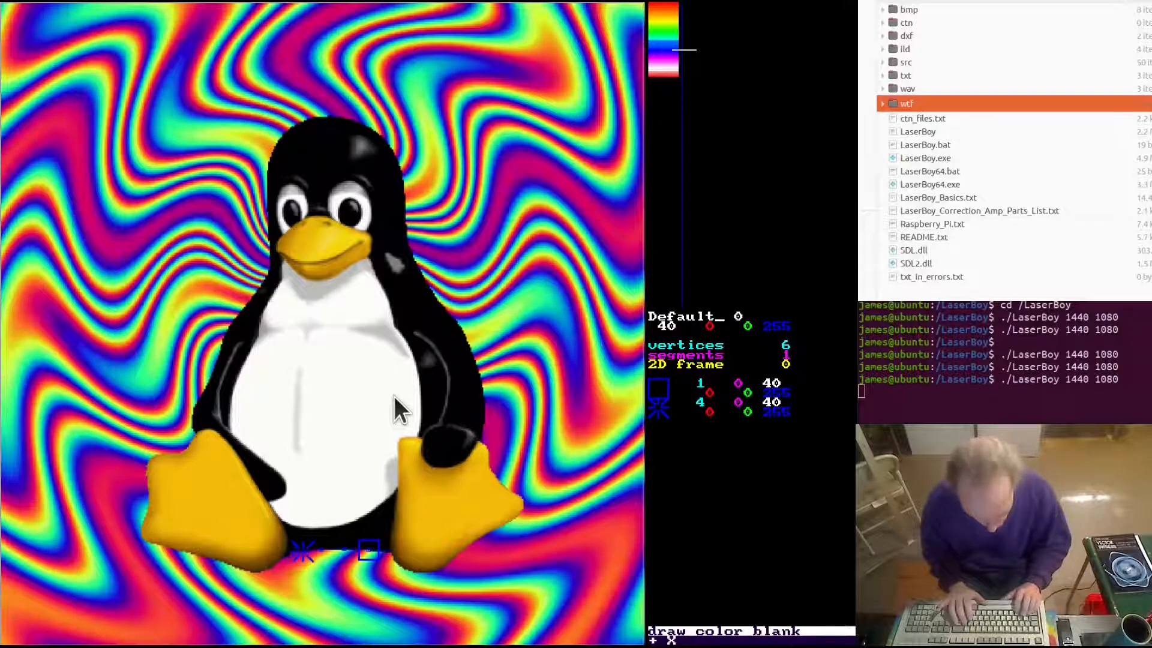
{"action": "key", "text": "shift+y"}
{"action": "key", "text": "shift+y"}
{"action": "key", "text": "shift+y"}
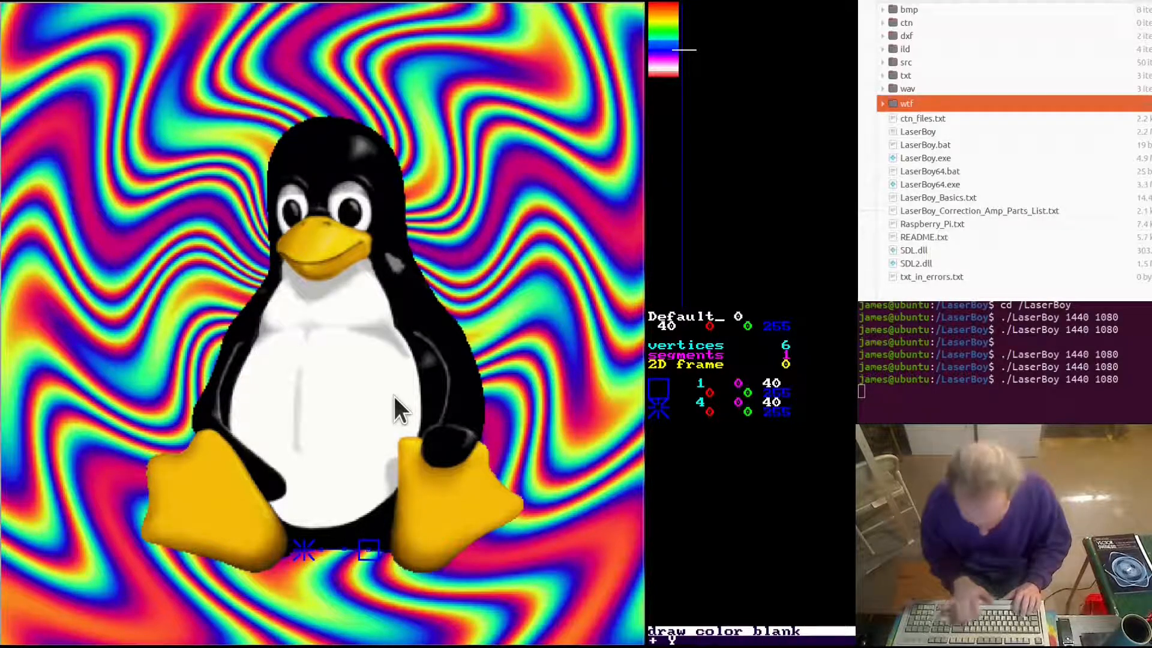
Select vertex 3 as the end vertex and shift it slightly along positive X on the body's bottom edge.
{"action": "key", "text": "minus"}
{"action": "key", "text": "minus"}
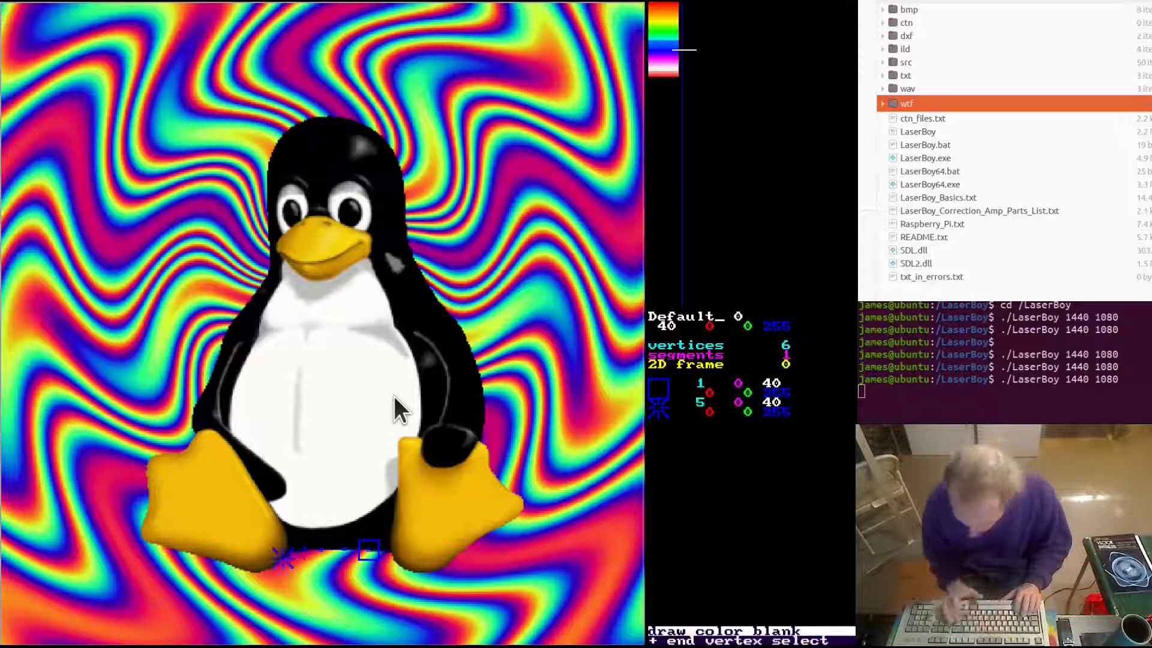
{"action": "key", "text": "minus"}
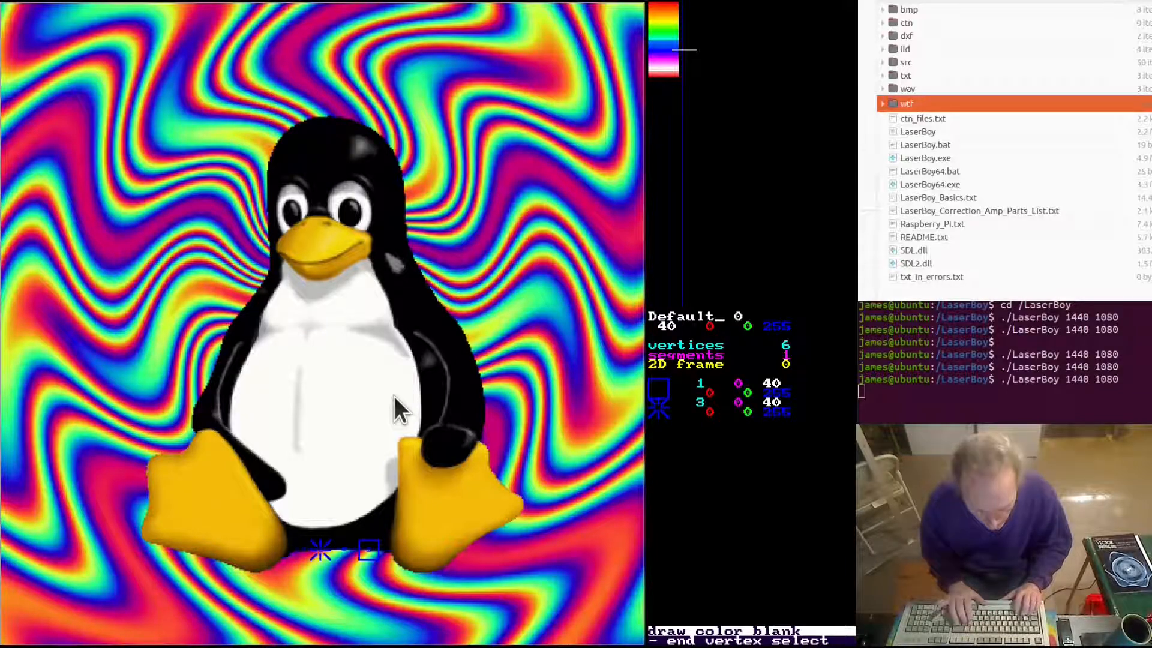
{"action": "key", "text": "shift+x"}
{"action": "key", "text": "shift+x"}
{"action": "key", "text": "shift+x"}
{"action": "key", "text": "shift+x"}
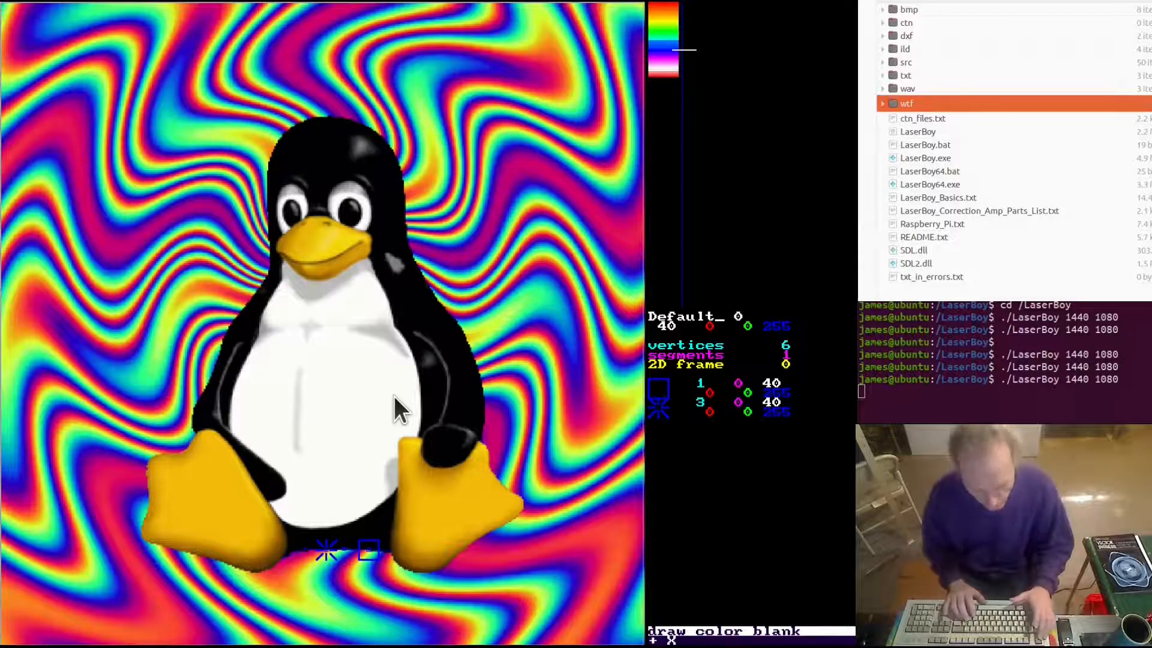
Hide the background bitmap to check the traced vectors alone, and show it again.
{"action": "key", "text": "b"}
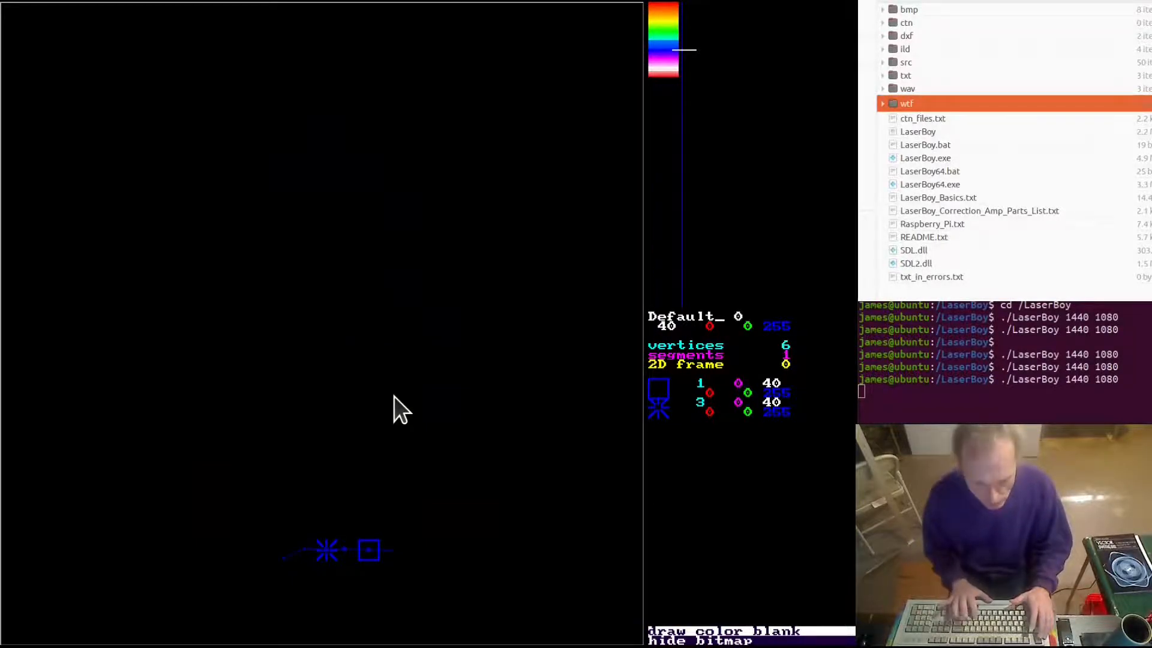
{"action": "key", "text": "b"}
{"action": "key", "text": "b"}
{"action": "key", "text": "b"}
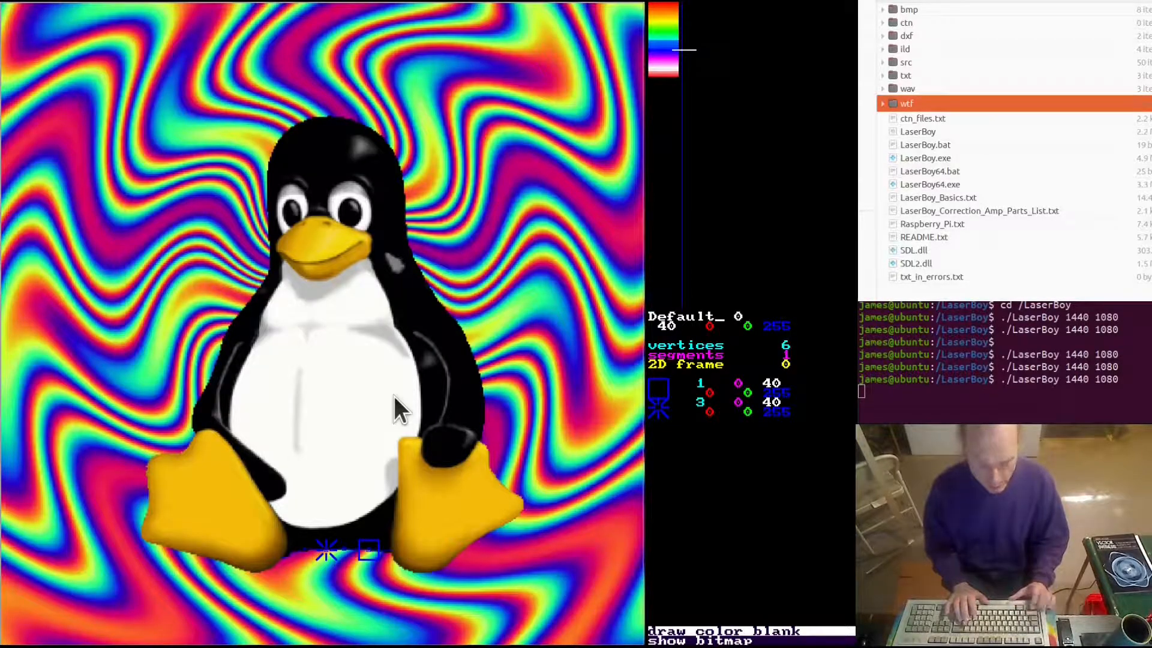
View the background bitmap as a negative behind the vectors, and restore its normal colors.
{"action": "key", "text": "n"}
{"action": "key", "text": "n"}
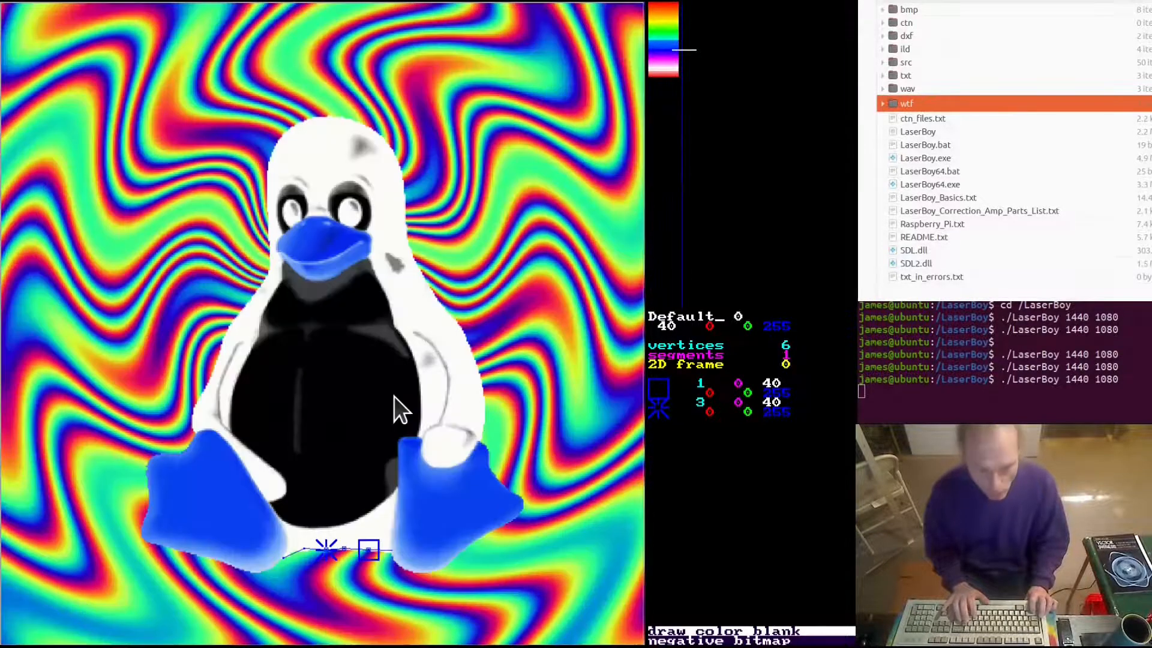
{"action": "key", "text": "n"}
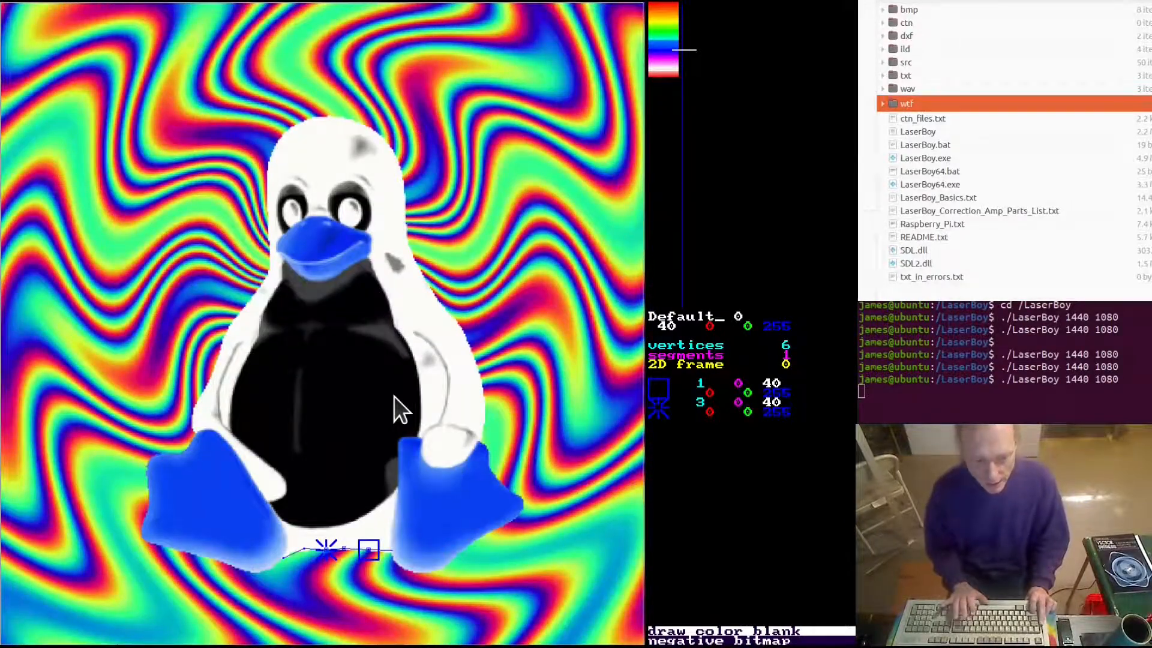
{"action": "key", "text": "n"}
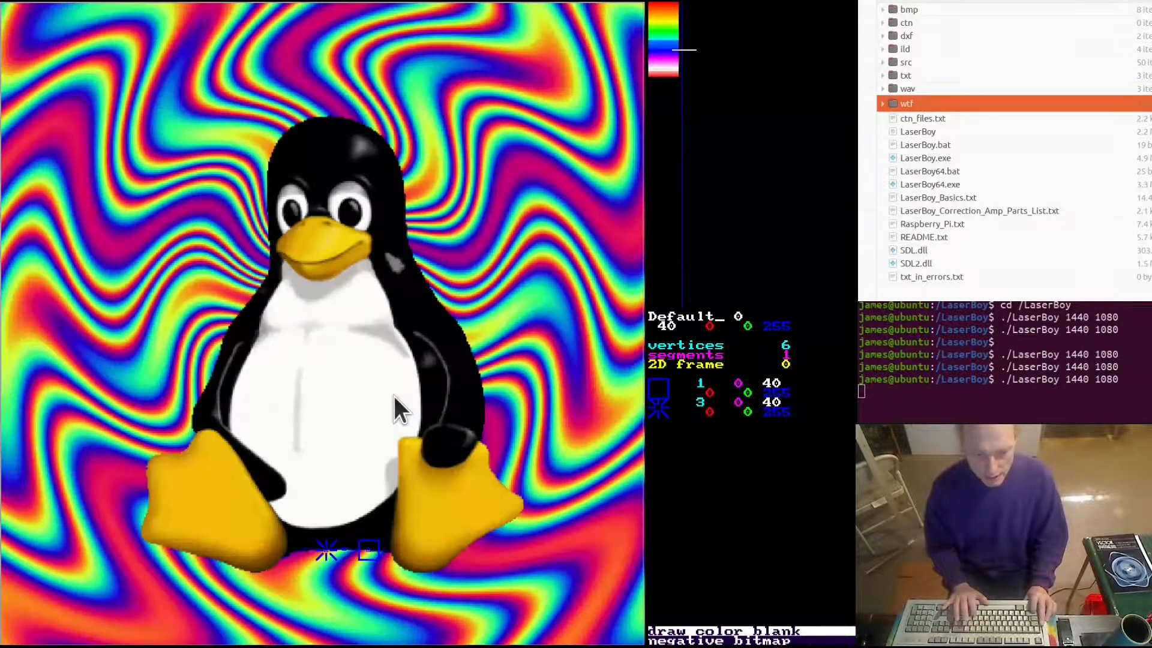
{"action": "key", "text": "h"}
{"action": "key", "text": "h"}
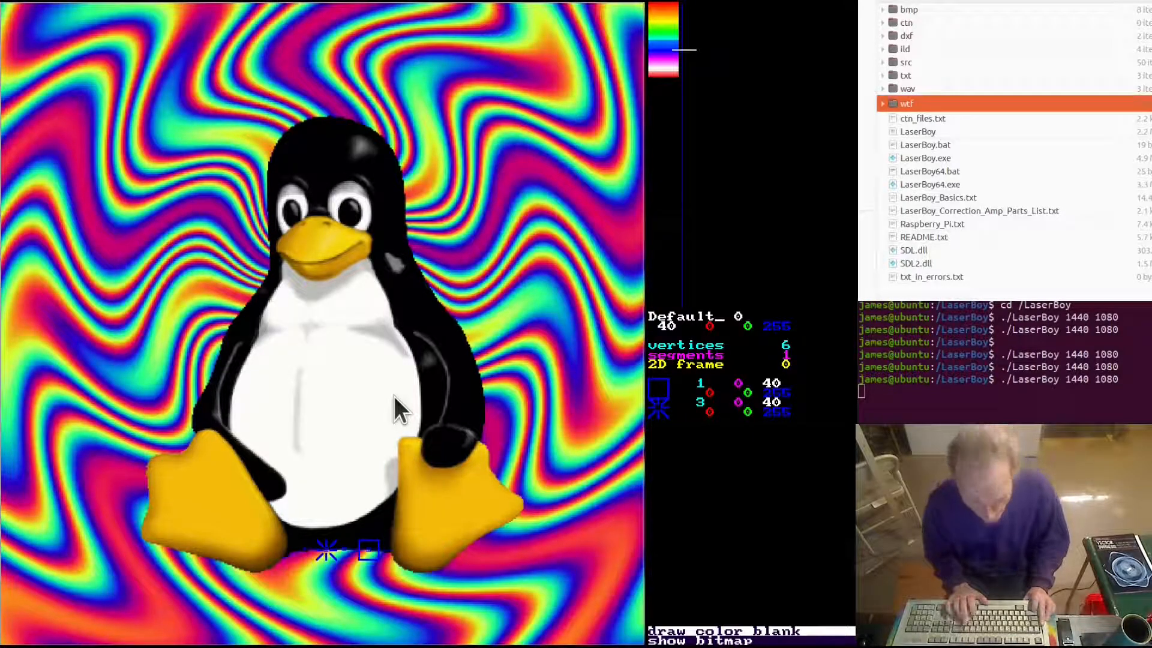
Leave the vector drawing mode and return to the main menu without terminating the program.
{"action": "key", "text": "Escape"}
{"action": "key", "text": "Escape"}
{"action": "key", "text": "Escape"}
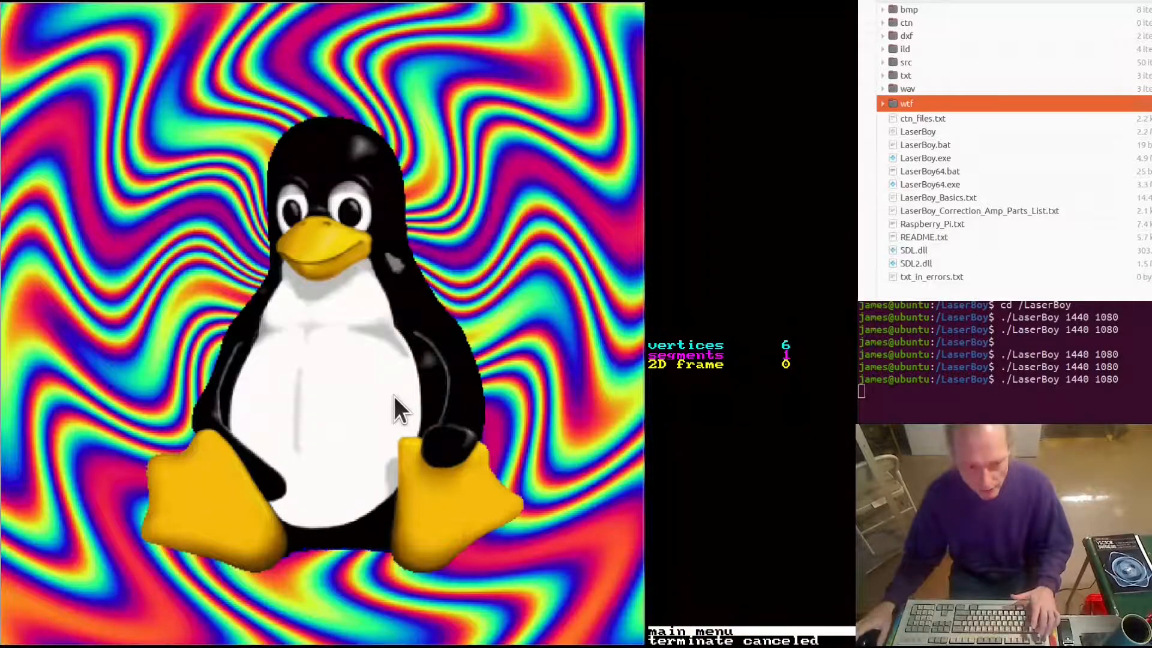
Zoom the view out until the penguin bitmap is a small square in the middle of the drawing area.
{"action": "key", "text": "minus"}
{"action": "key", "text": "minus"}
{"action": "key", "text": "minus"}
{"action": "key", "text": "minus"}
{"action": "key", "text": "minus"}
{"action": "key", "text": "minus"}
{"action": "key", "text": "minus"}
{"action": "key", "text": "minus"}
{"action": "key", "text": "minus"}
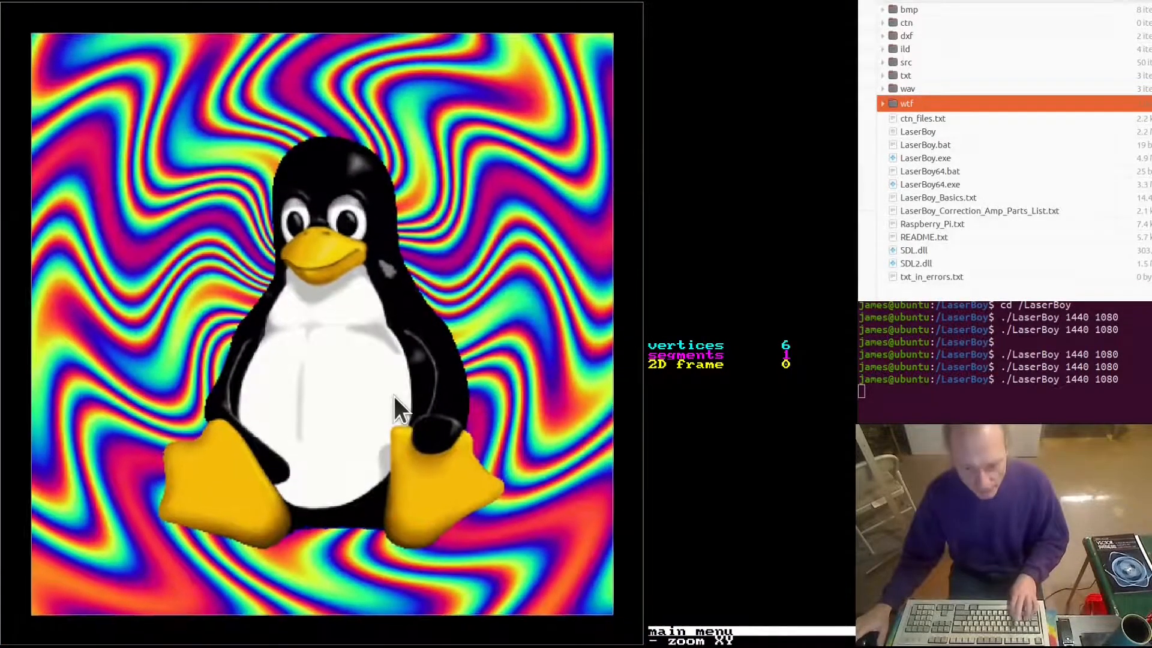
{"action": "key", "text": "minus"}
{"action": "key", "text": "minus"}
{"action": "key", "text": "minus"}
{"action": "key", "text": "minus"}
{"action": "key", "text": "minus"}
{"action": "key", "text": "minus"}
{"action": "key", "text": "minus"}
{"action": "key", "text": "minus"}
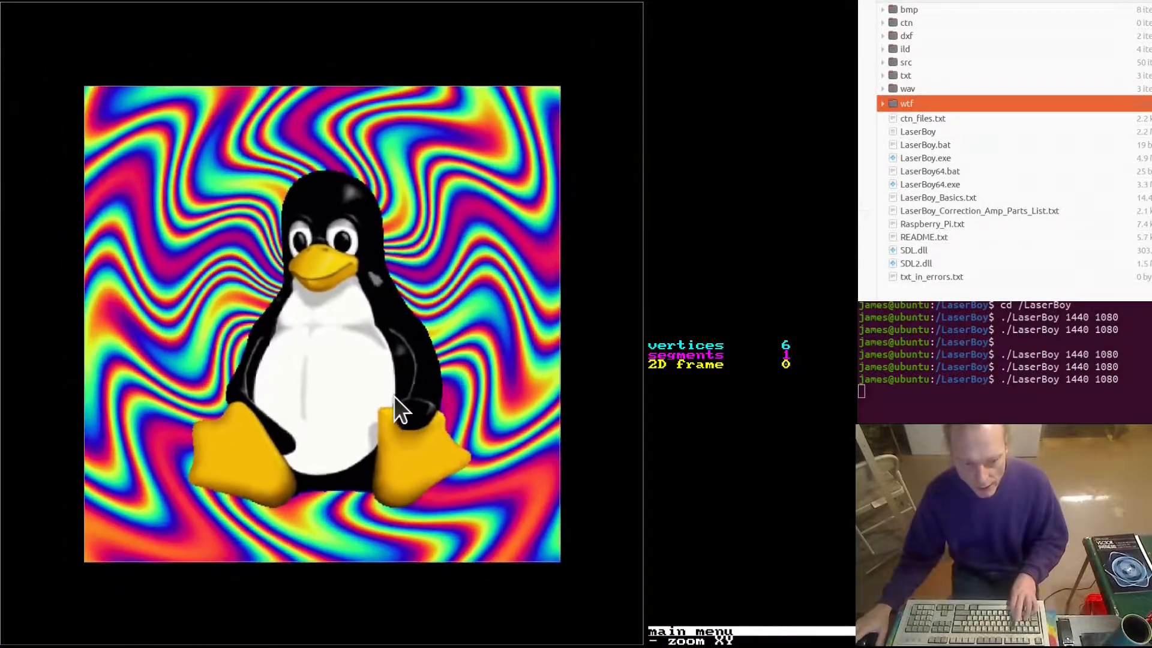
{"action": "key", "text": "minus"}
{"action": "key", "text": "minus"}
{"action": "key", "text": "minus"}
{"action": "key", "text": "minus"}
{"action": "key", "text": "minus"}
{"action": "key", "text": "minus"}
{"action": "key", "text": "minus"}
{"action": "key", "text": "minus"}
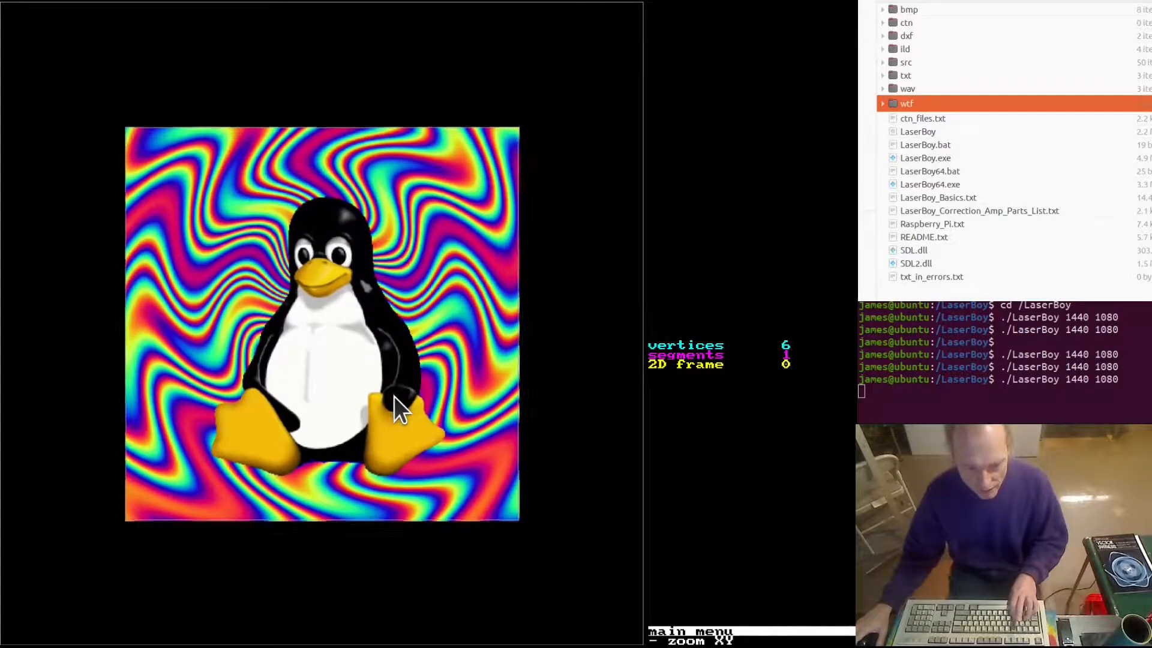
{"action": "key", "text": "minus"}
{"action": "key", "text": "minus"}
{"action": "key", "text": "minus"}
{"action": "key", "text": "minus"}
{"action": "key", "text": "minus"}
{"action": "key", "text": "minus"}
{"action": "key", "text": "minus"}
{"action": "key", "text": "minus"}
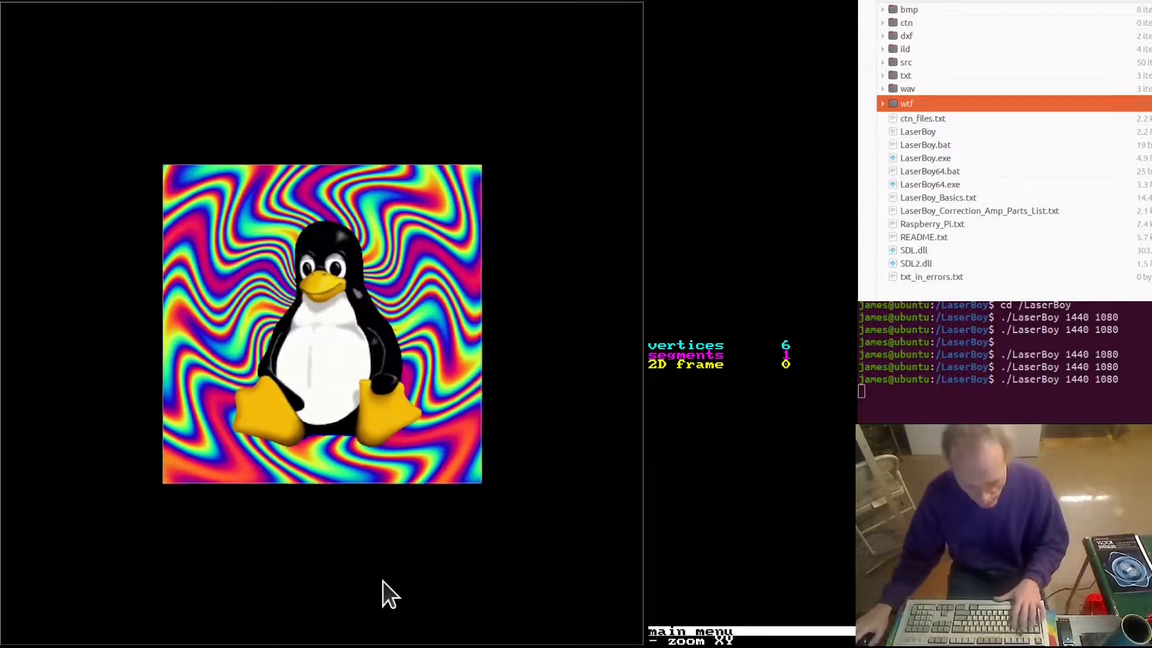
{"action": "key", "text": "minus"}
{"action": "key", "text": "minus"}
{"action": "key", "text": "minus"}
{"action": "key", "text": "minus"}
{"action": "key", "text": "minus"}
{"action": "key", "text": "minus"}
{"action": "key", "text": "minus"}
{"action": "key", "text": "minus"}
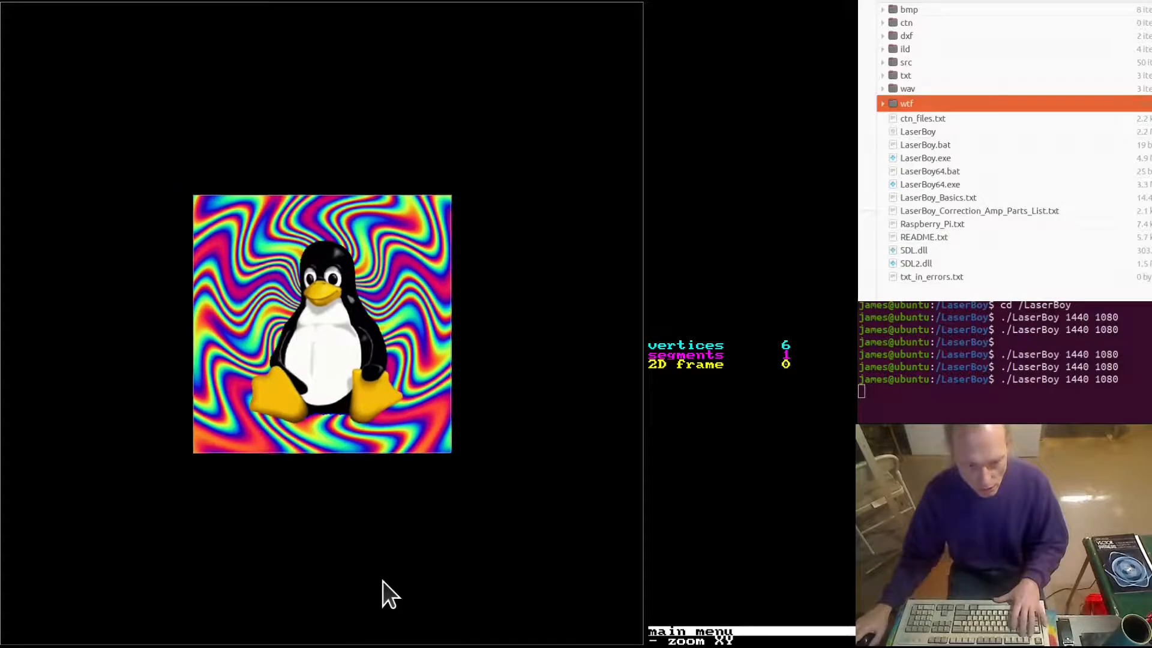
{"action": "key", "text": "minus"}
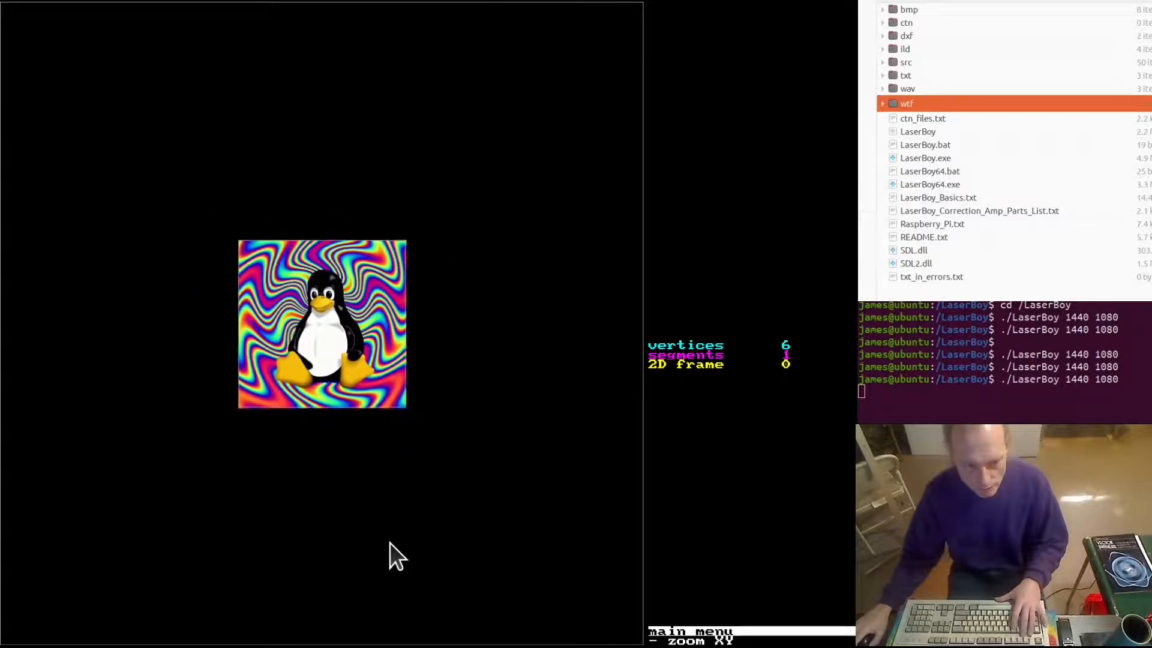
{"action": "key", "text": "minus"}
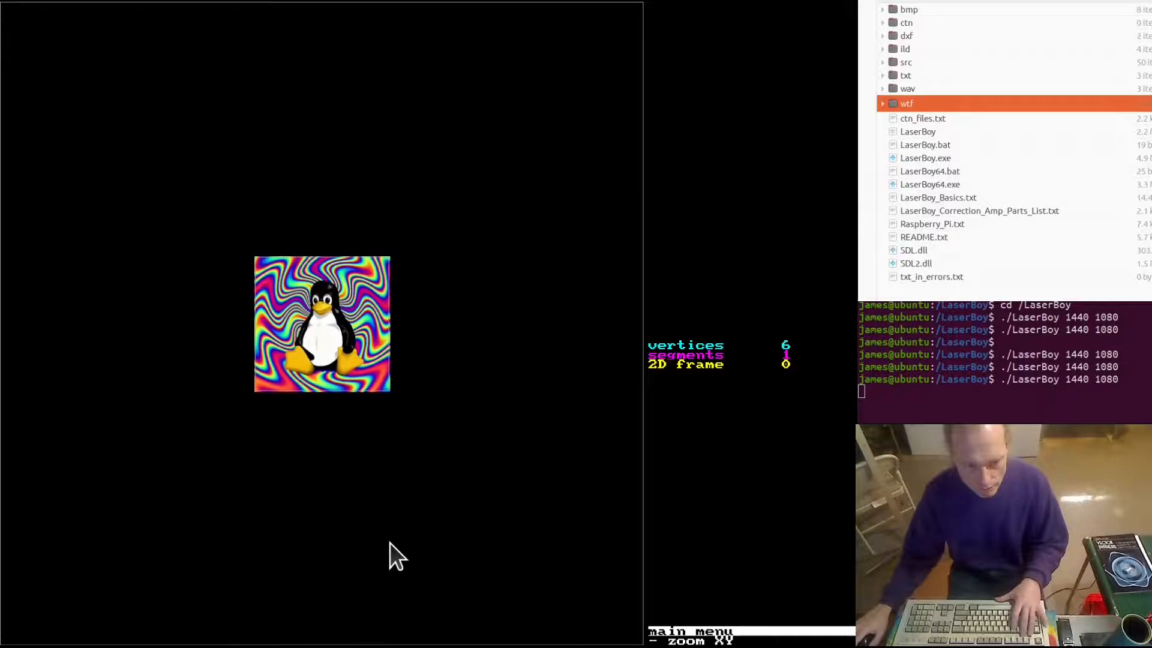
{"action": "key", "text": "minus"}
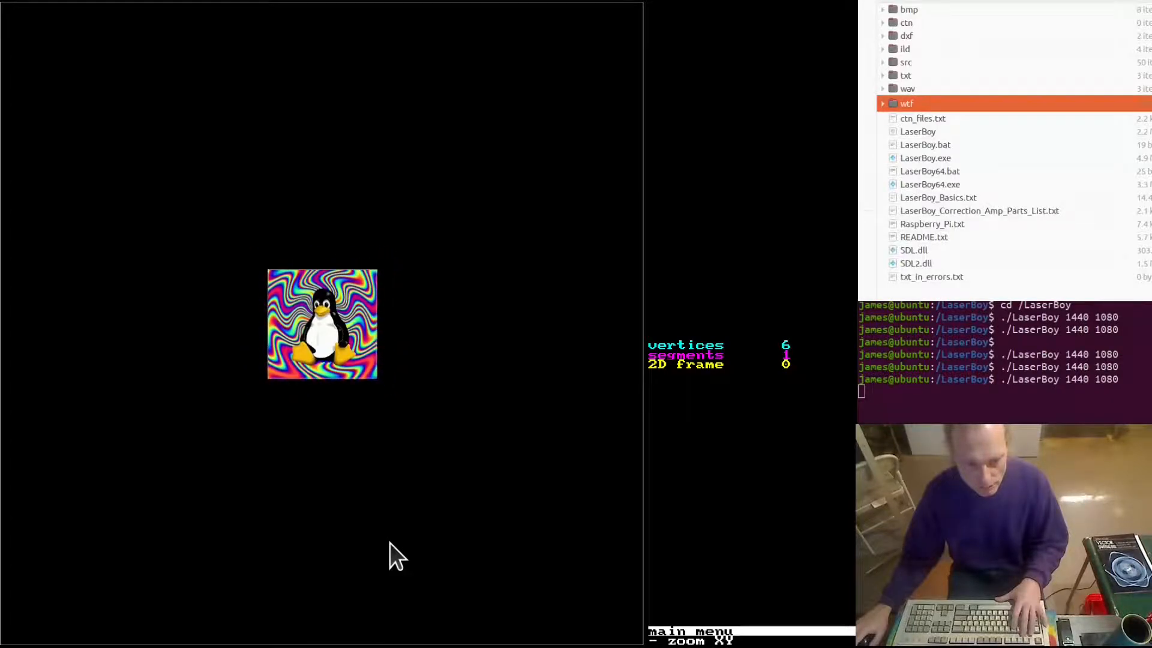
Orbit the frame in 3D until the bitmap plane is nearly edge-on inside its bounding cube, and zoom in slightly.
{"action": "key", "text": "f"}
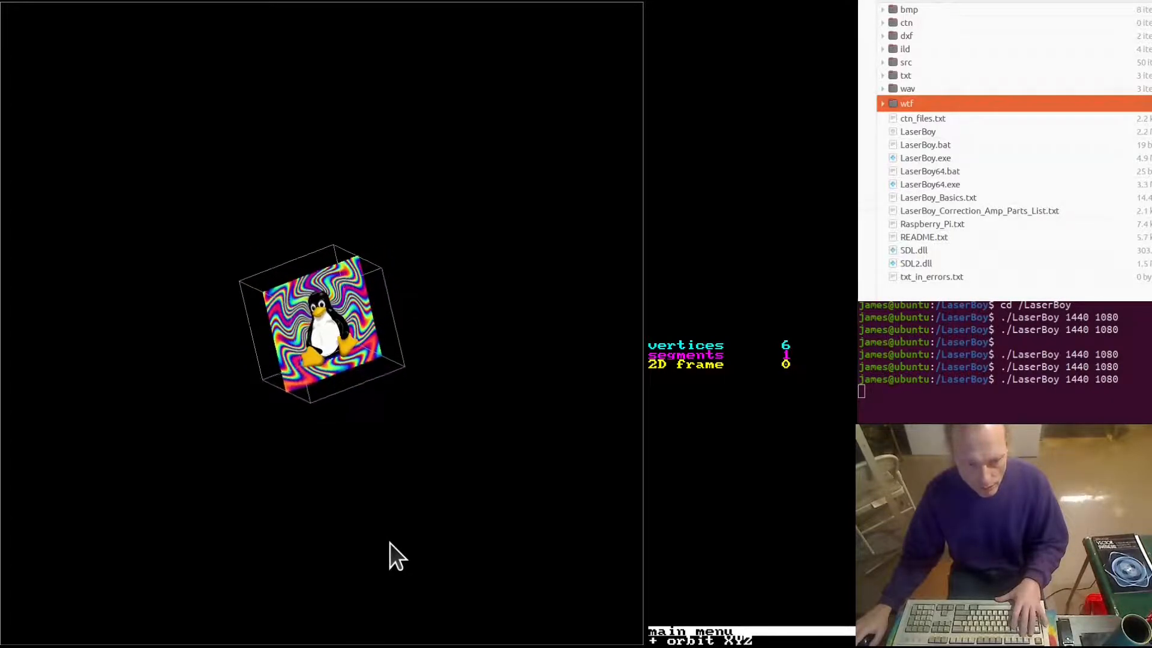
{"action": "key", "text": "f"}
{"action": "key", "text": "f"}
{"action": "key", "text": "f"}
{"action": "key", "text": "f"}
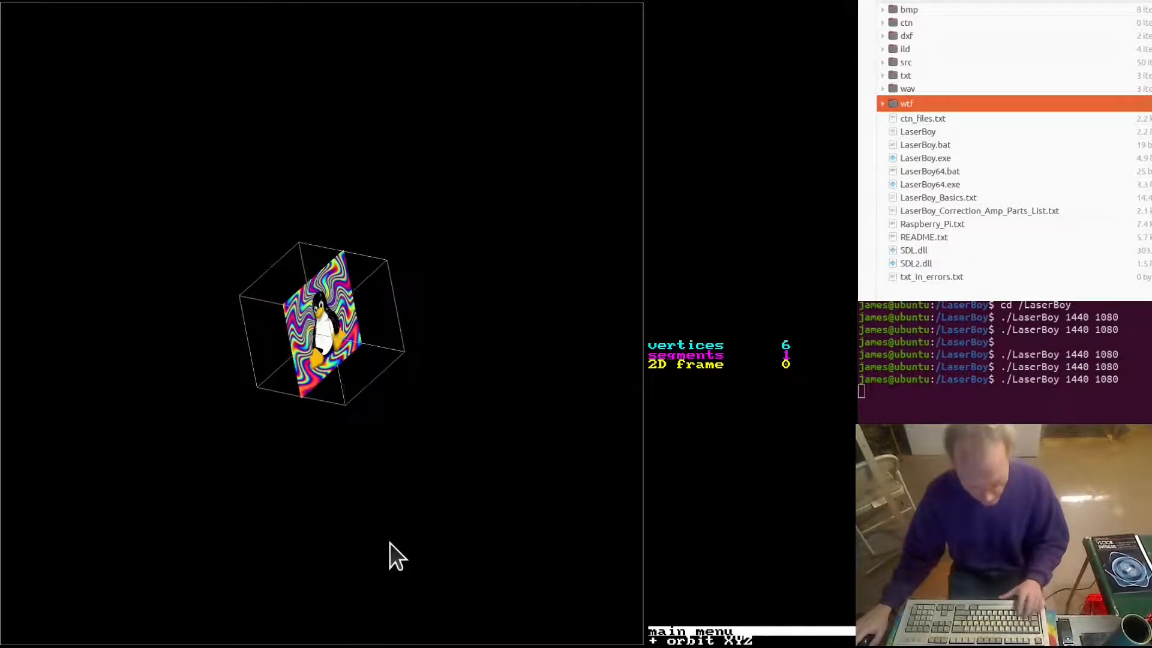
{"action": "key", "text": "f"}
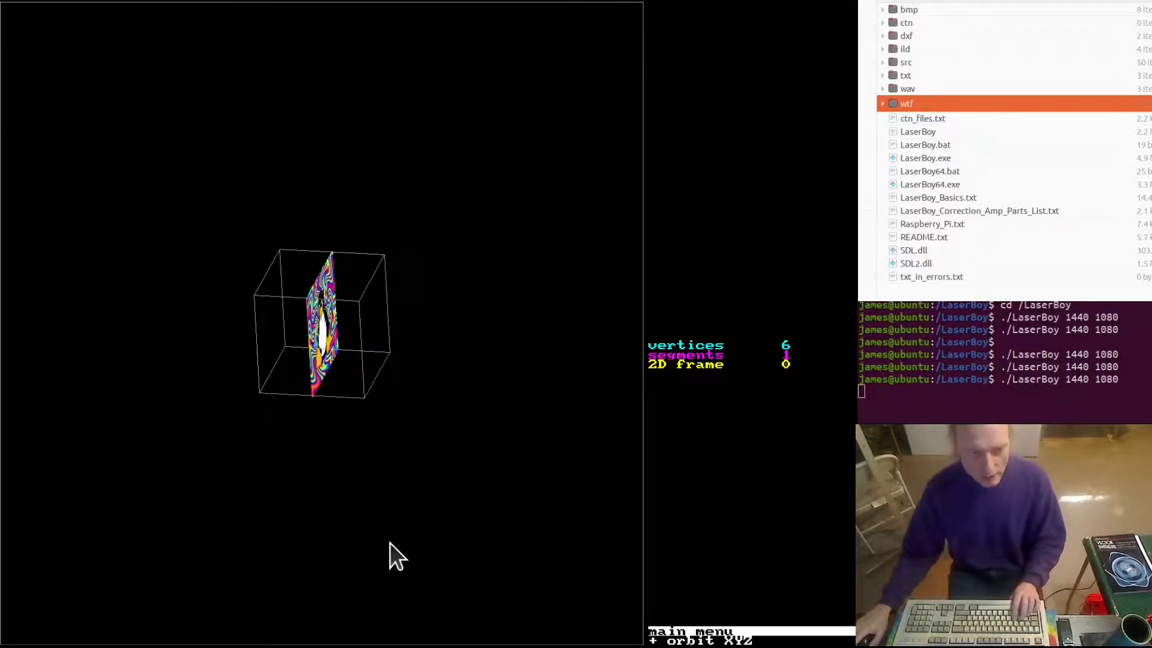
{"action": "key", "text": "z"}
{"action": "key", "text": "z"}
{"action": "key", "text": "z"}
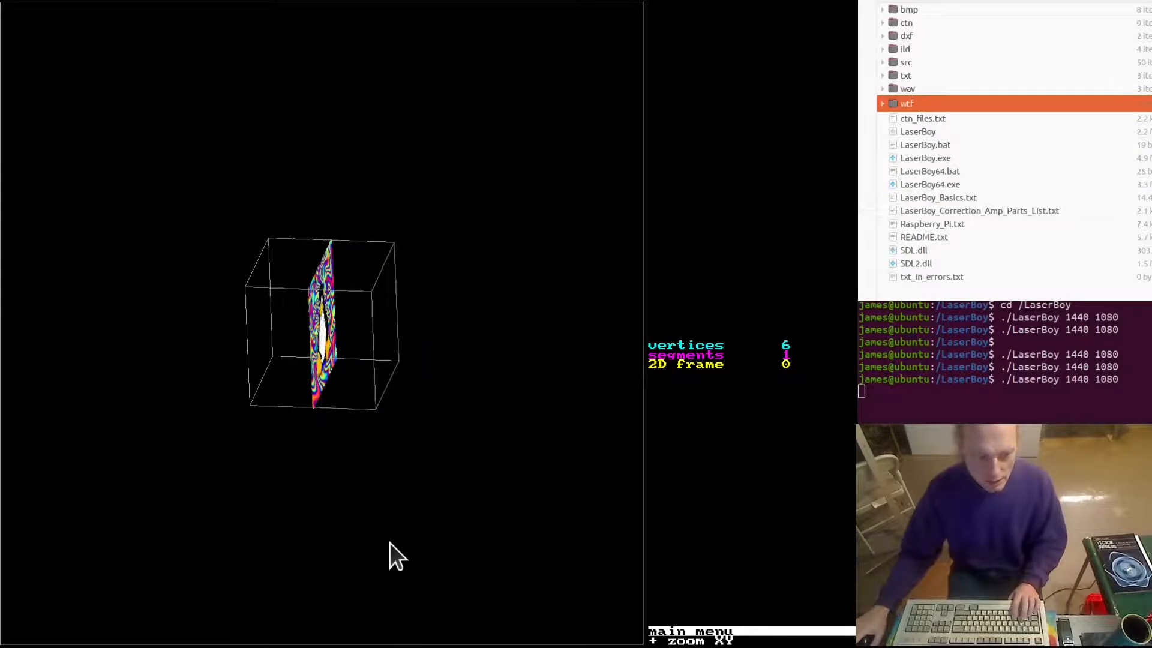
Enlarge the tilted 3D frame within its bounding cube, and restore the front view with no zoom.
{"action": "key", "text": "z"}
{"action": "key", "text": "z"}
{"action": "key", "text": "z"}
{"action": "key", "text": "z"}
{"action": "key", "text": "z"}
{"action": "key", "text": "z"}
{"action": "key", "text": "z"}
{"action": "key", "text": "z"}
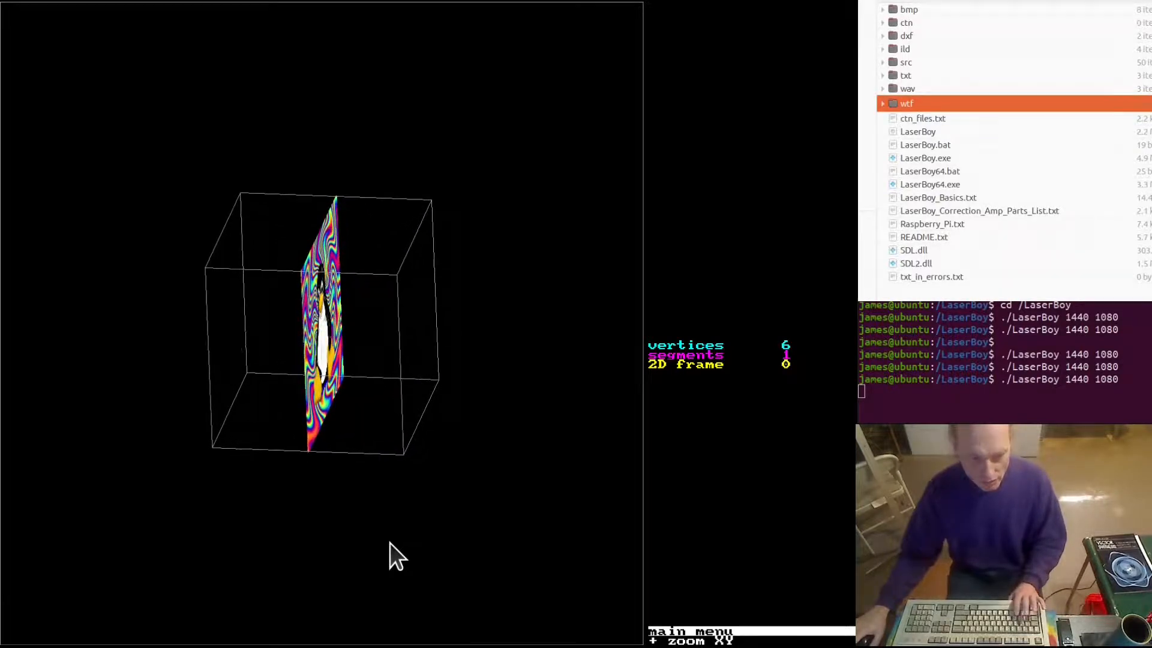
{"action": "key", "text": "space"}
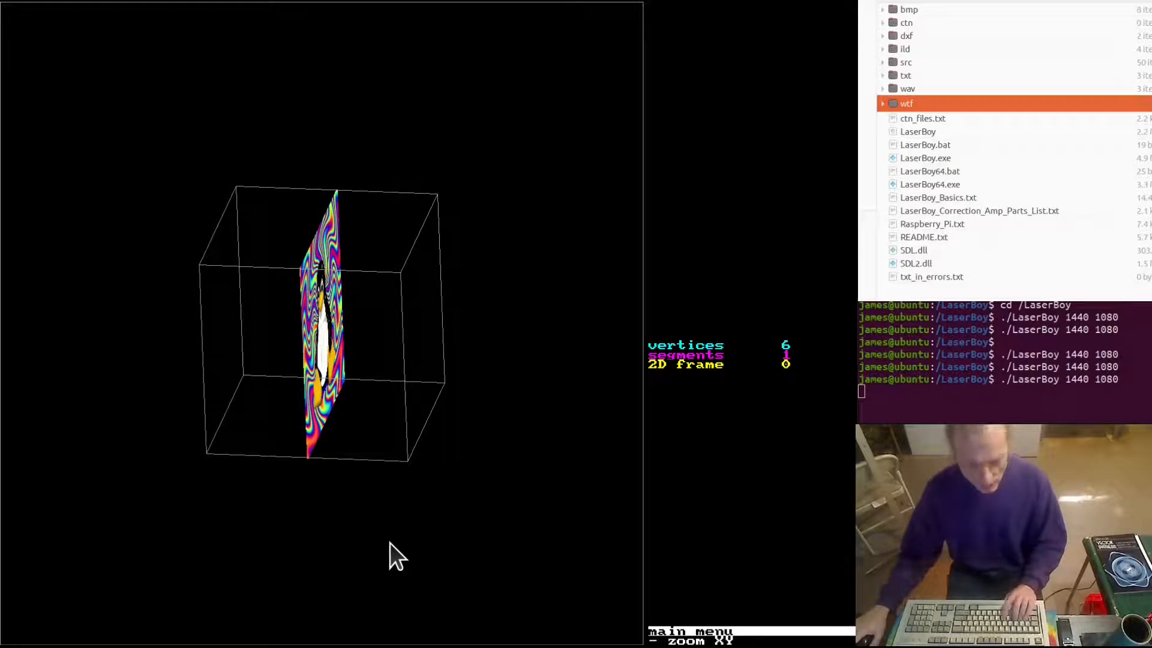
{"action": "key", "text": "1"}
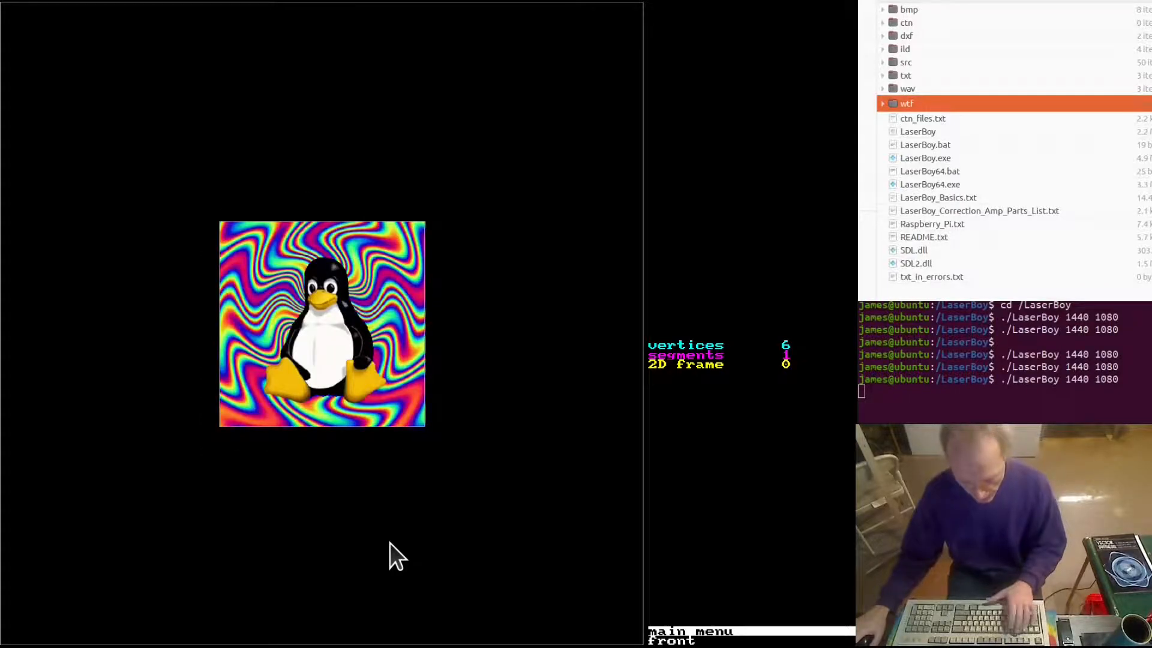
{"action": "key", "text": "2"}
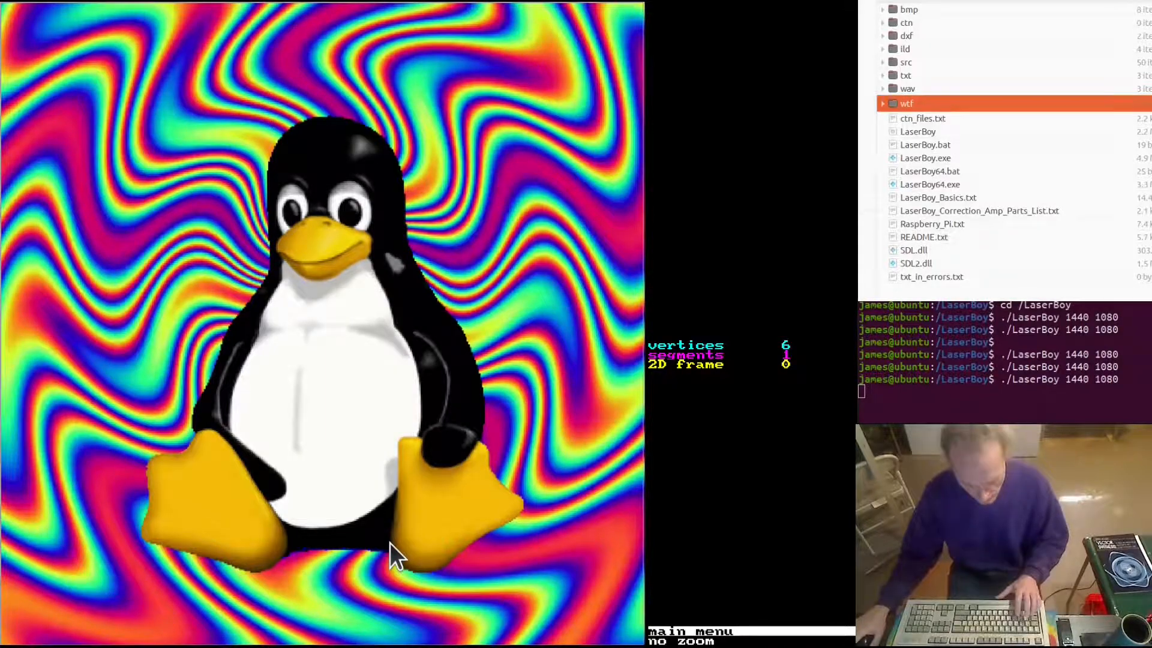
Magnify the penguin beyond the frame and bring its feet and the bottom edge of its body into view.
{"action": "key", "text": "equal"}
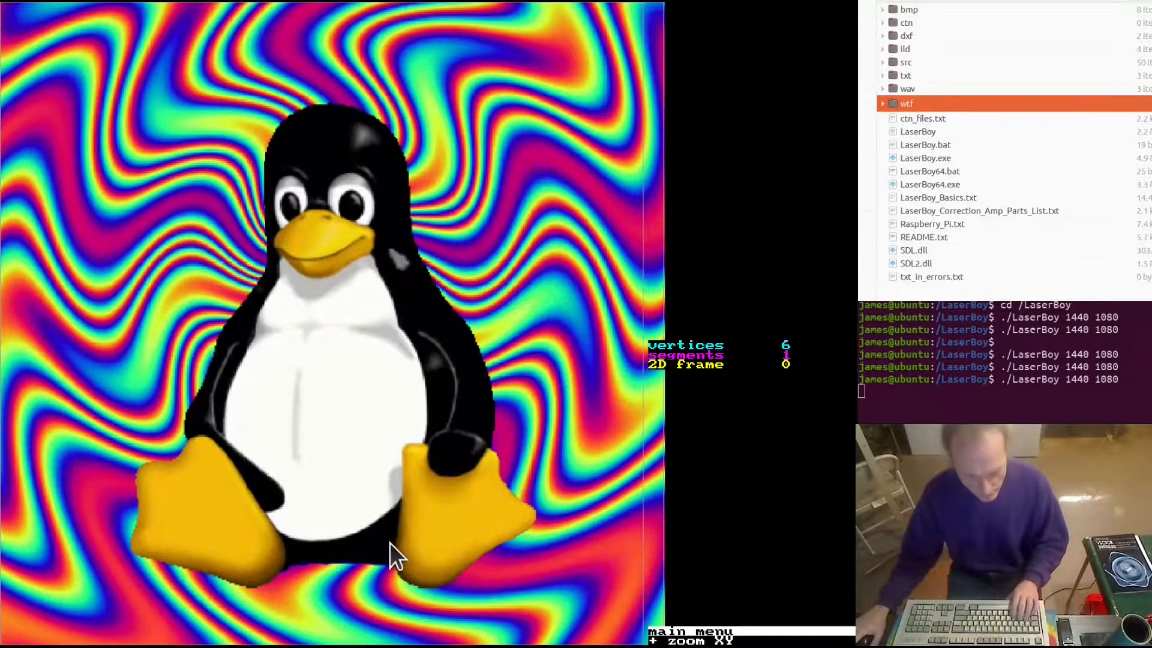
{"action": "key", "text": "equal"}
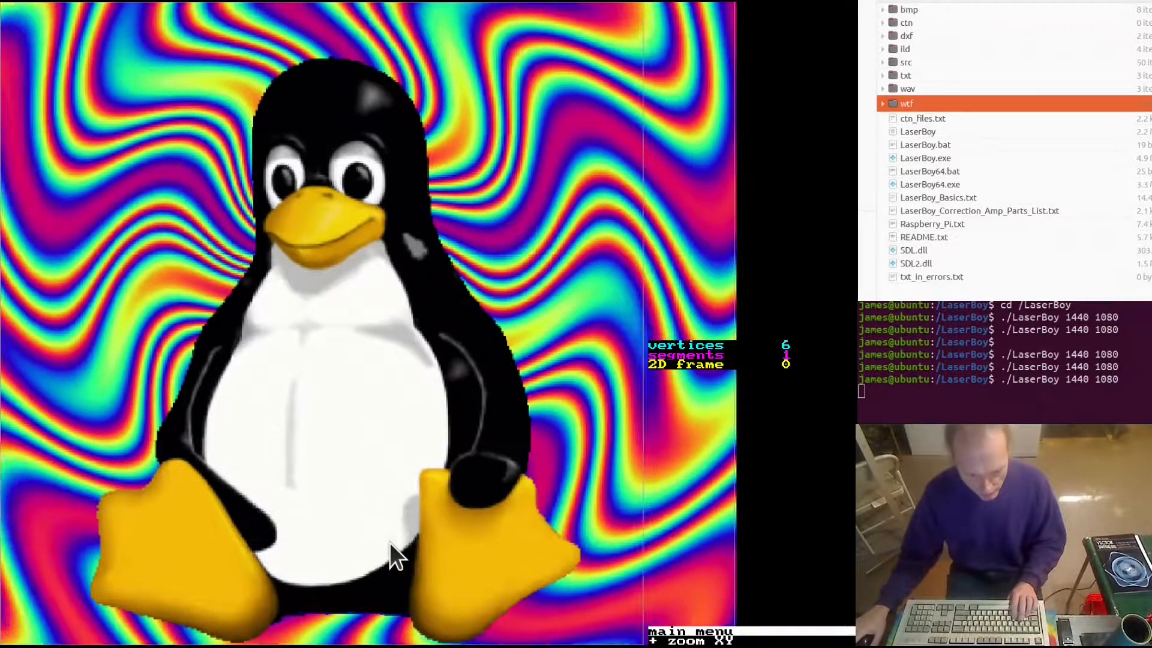
{"action": "key", "text": "equal"}
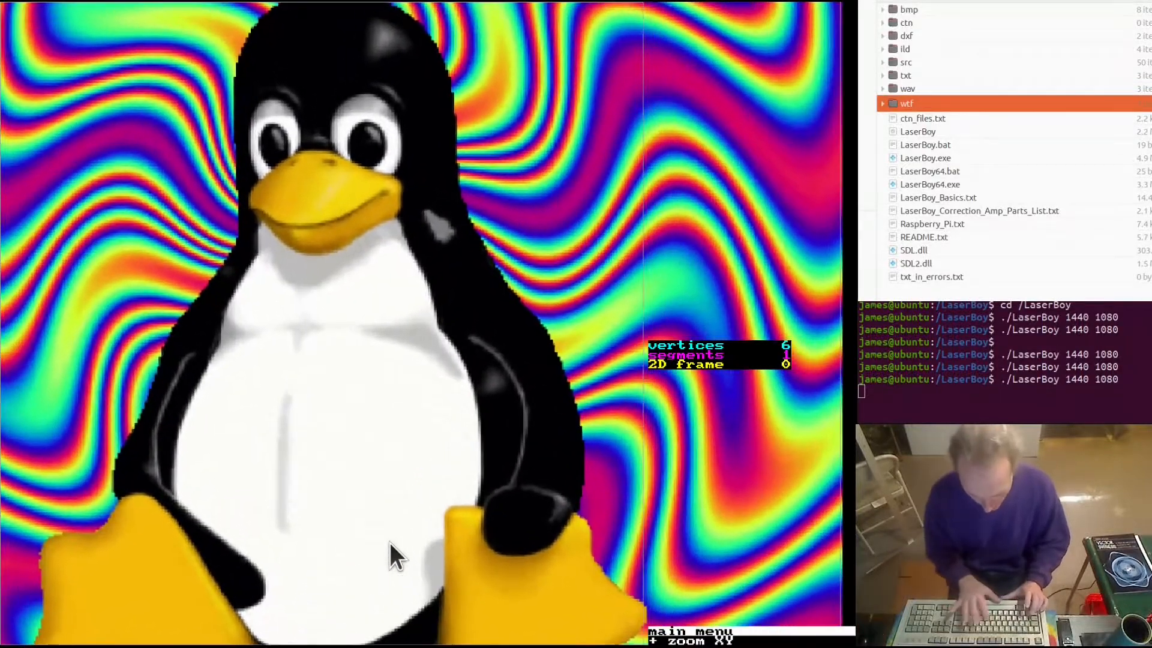
{"action": "key", "text": "equal"}
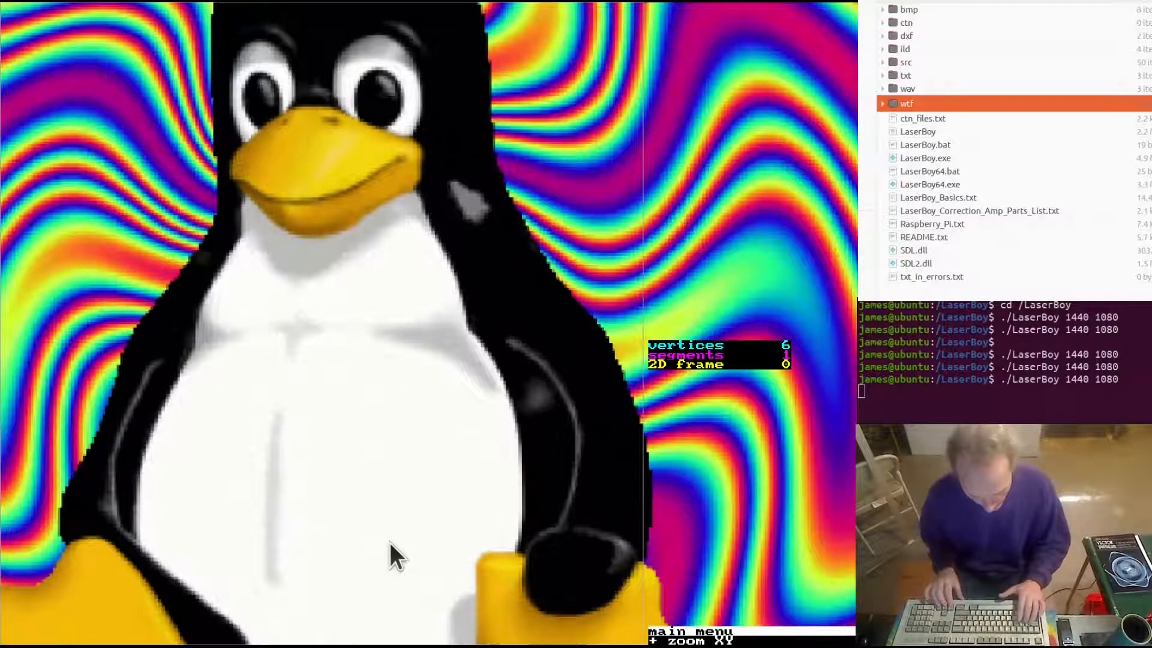
{"action": "key", "text": "Down"}
{"action": "key", "text": "Down"}
{"action": "key", "text": "Down"}
{"action": "key", "text": "Down"}
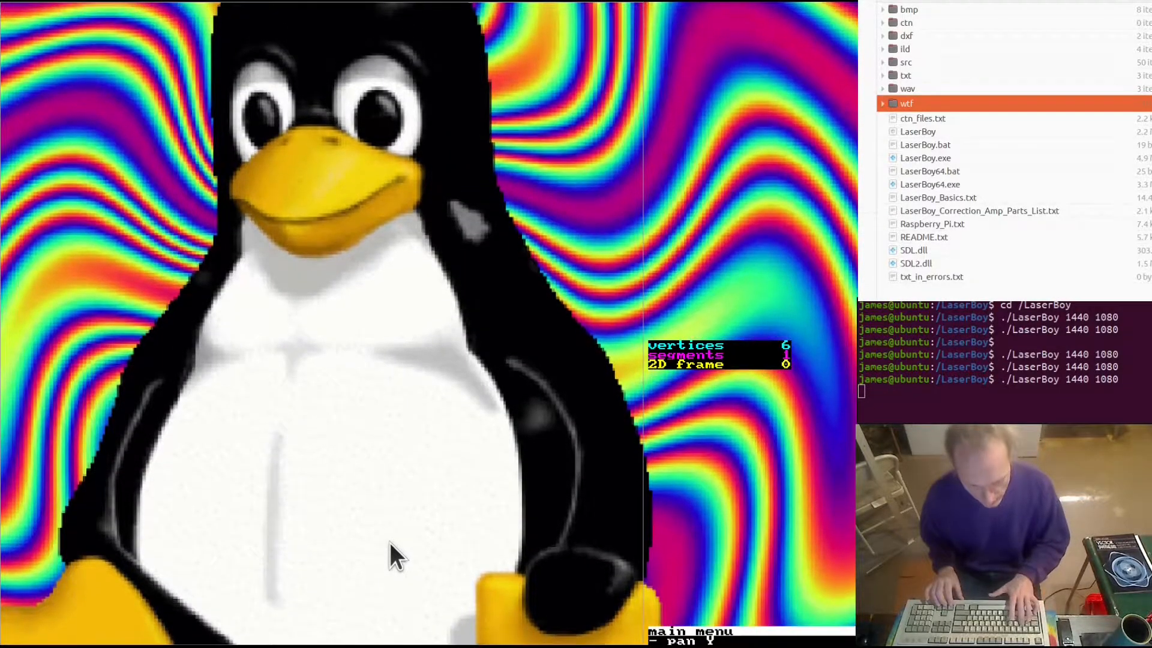
{"action": "key", "text": "Up"}
{"action": "key", "text": "Up"}
{"action": "key", "text": "Up"}
{"action": "key", "text": "Up"}
{"action": "key", "text": "Up"}
{"action": "key", "text": "Up"}
{"action": "key", "text": "Up"}
{"action": "key", "text": "Up"}
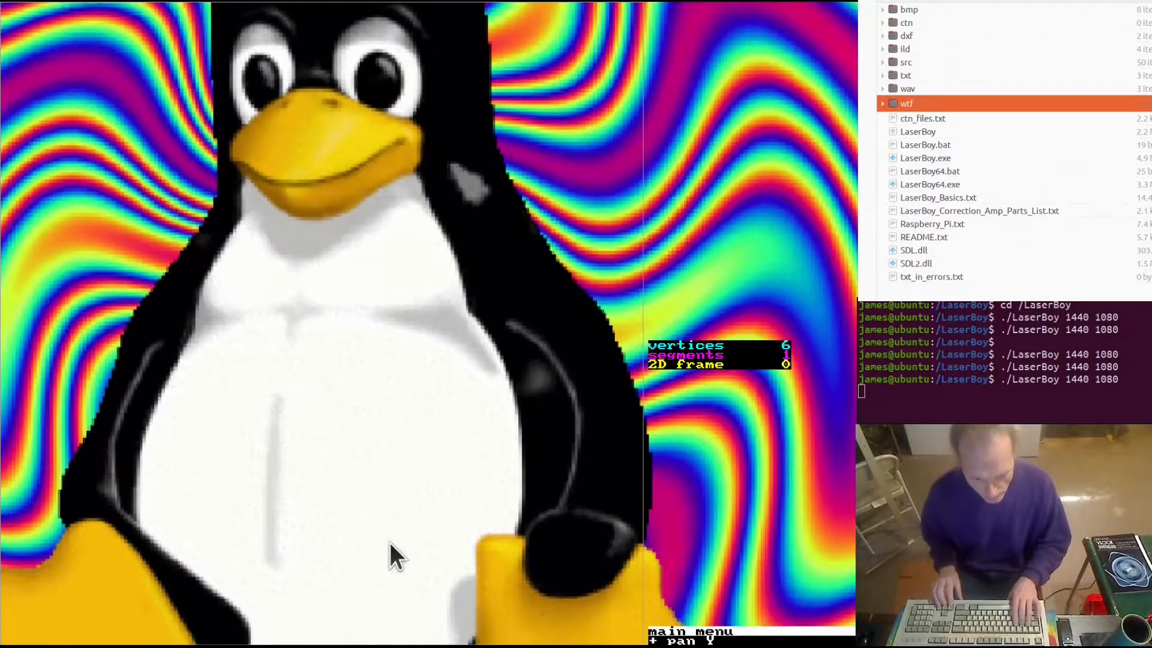
{"action": "key", "text": "Up"}
{"action": "key", "text": "Up"}
{"action": "key", "text": "Up"}
{"action": "key", "text": "Up"}
{"action": "key", "text": "Up"}
{"action": "key", "text": "Up"}
{"action": "key", "text": "Up"}
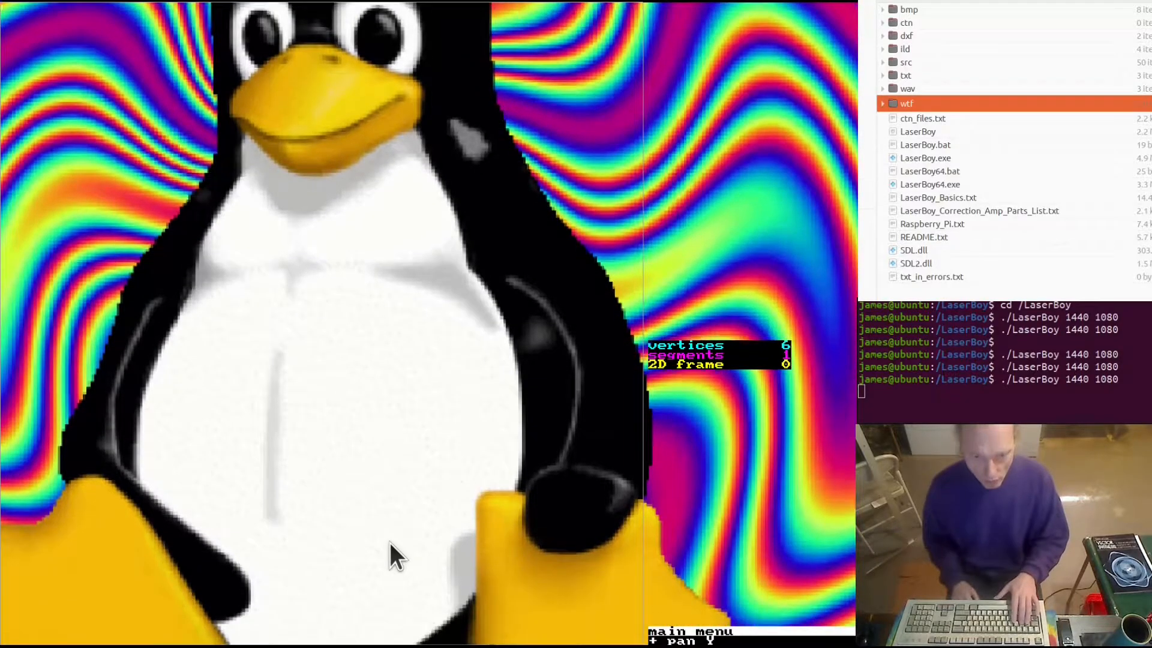
{"action": "key", "text": "Up"}
{"action": "key", "text": "Up"}
{"action": "key", "text": "Up"}
{"action": "key", "text": "Up"}
{"action": "key", "text": "Up"}
{"action": "key", "text": "Up"}
{"action": "key", "text": "Up"}
{"action": "key", "text": "Up"}
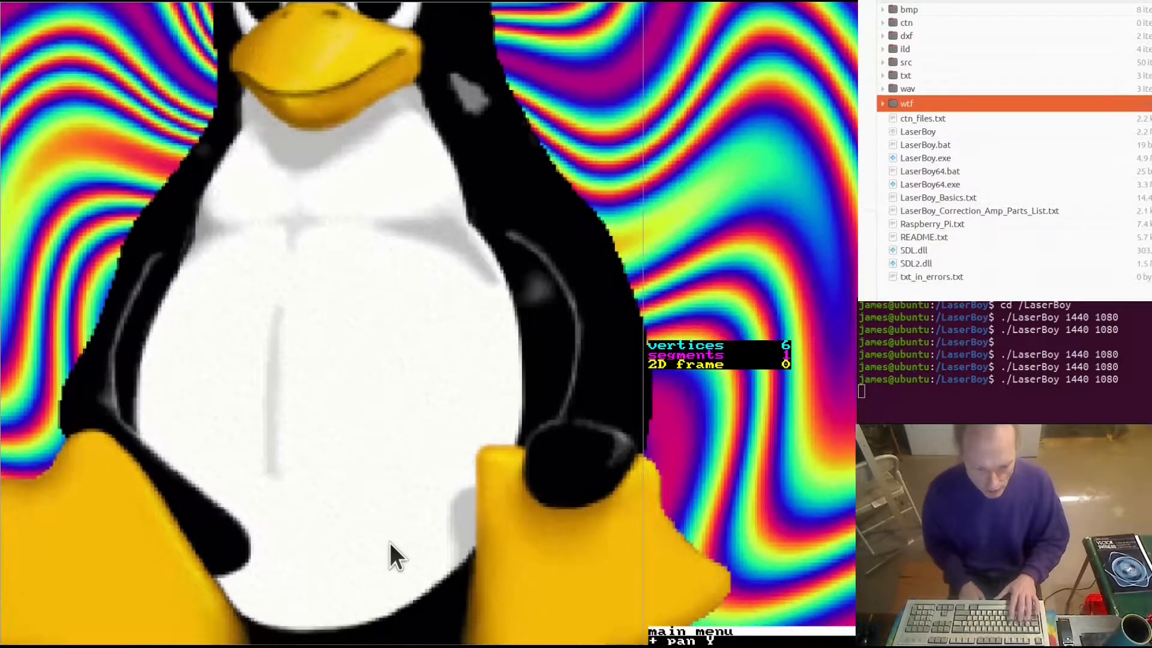
{"action": "key", "text": "Up"}
{"action": "key", "text": "Up"}
{"action": "key", "text": "Up"}
{"action": "key", "text": "Up"}
{"action": "key", "text": "Up"}
{"action": "key", "text": "Up"}
{"action": "key", "text": "Up"}
{"action": "key", "text": "Up"}
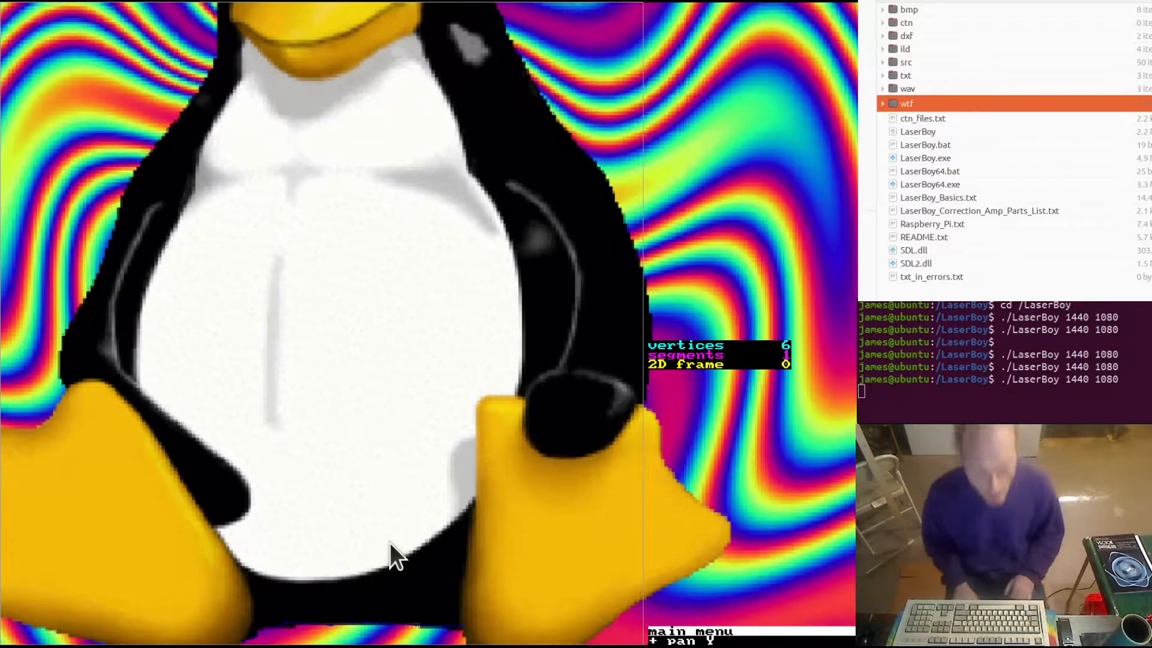
{"action": "key", "text": "Up"}
{"action": "key", "text": "Up"}
{"action": "key", "text": "Up"}
{"action": "key", "text": "Up"}
{"action": "key", "text": "Up"}
{"action": "key", "text": "Up"}
{"action": "key", "text": "Up"}
{"action": "key", "text": "Up"}
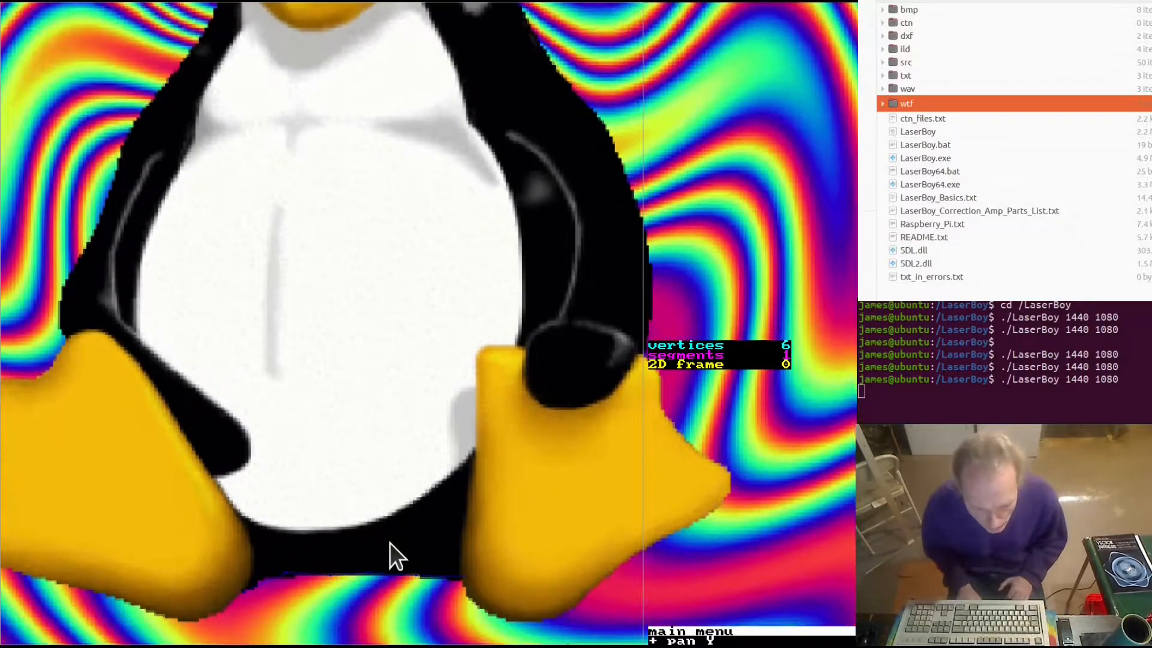
{"action": "key", "text": "Up"}
{"action": "key", "text": "Up"}
{"action": "key", "text": "Up"}
{"action": "key", "text": "Up"}
{"action": "key", "text": "Up"}
{"action": "key", "text": "Up"}
{"action": "key", "text": "Up"}
{"action": "key", "text": "Up"}
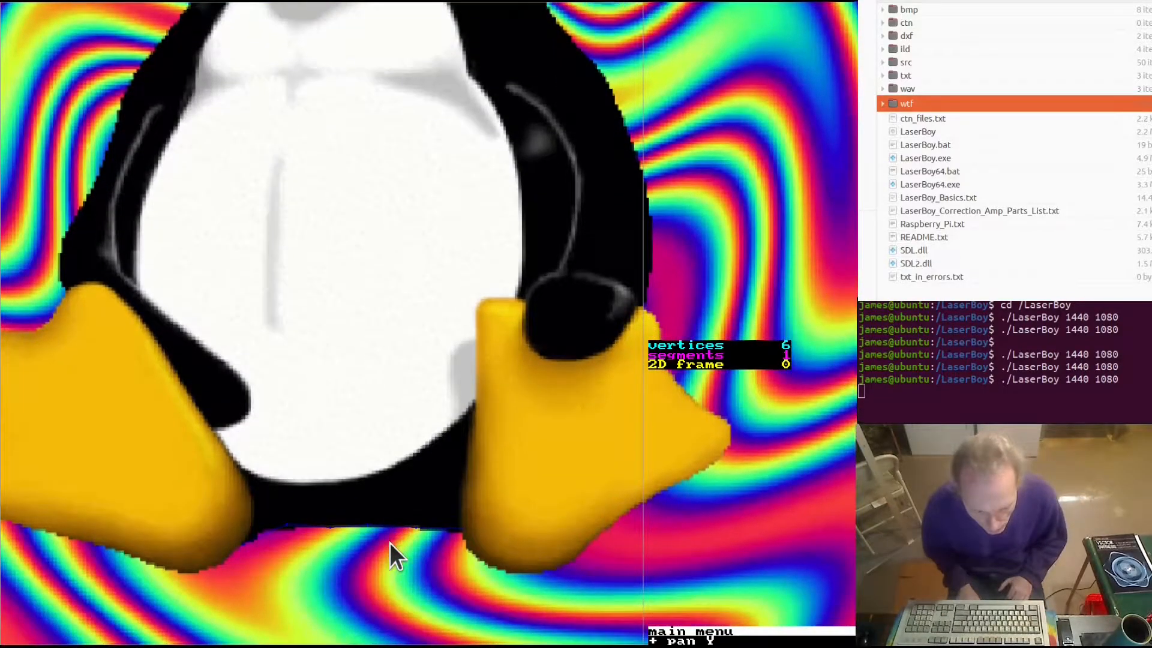
{"action": "key", "text": "Up"}
{"action": "key", "text": "Up"}
{"action": "key", "text": "Up"}
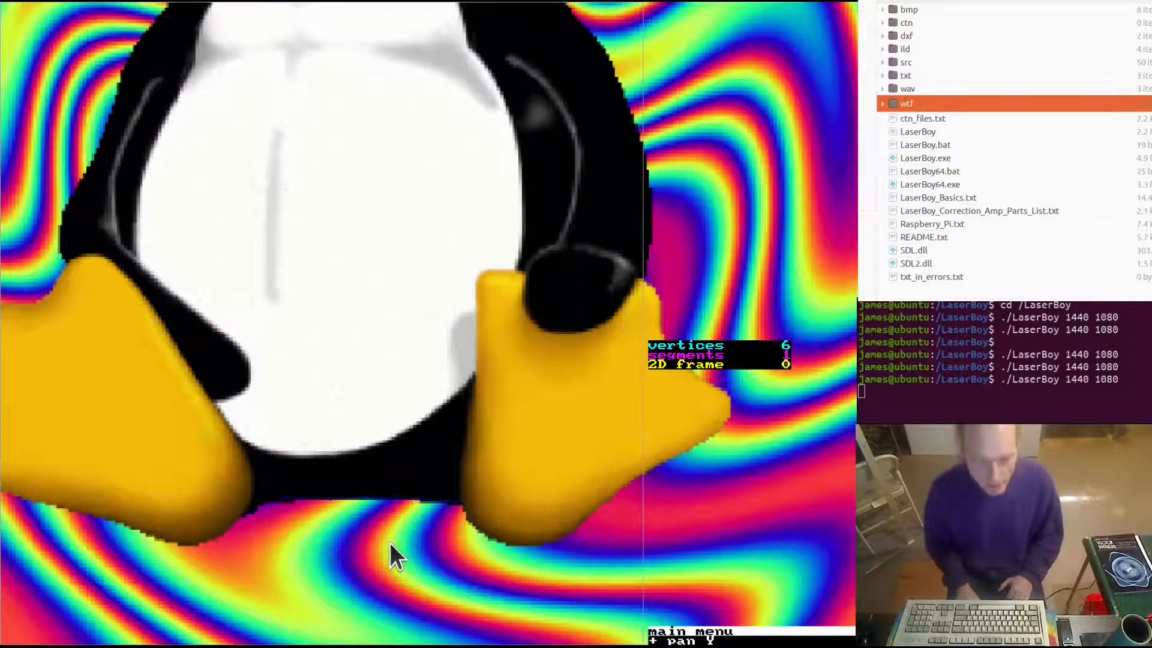
Enter the draw, color, blank mode and move vertex 0 slightly down along the inner edge of the penguin's right-hand foot.
{"action": "key", "text": "d"}
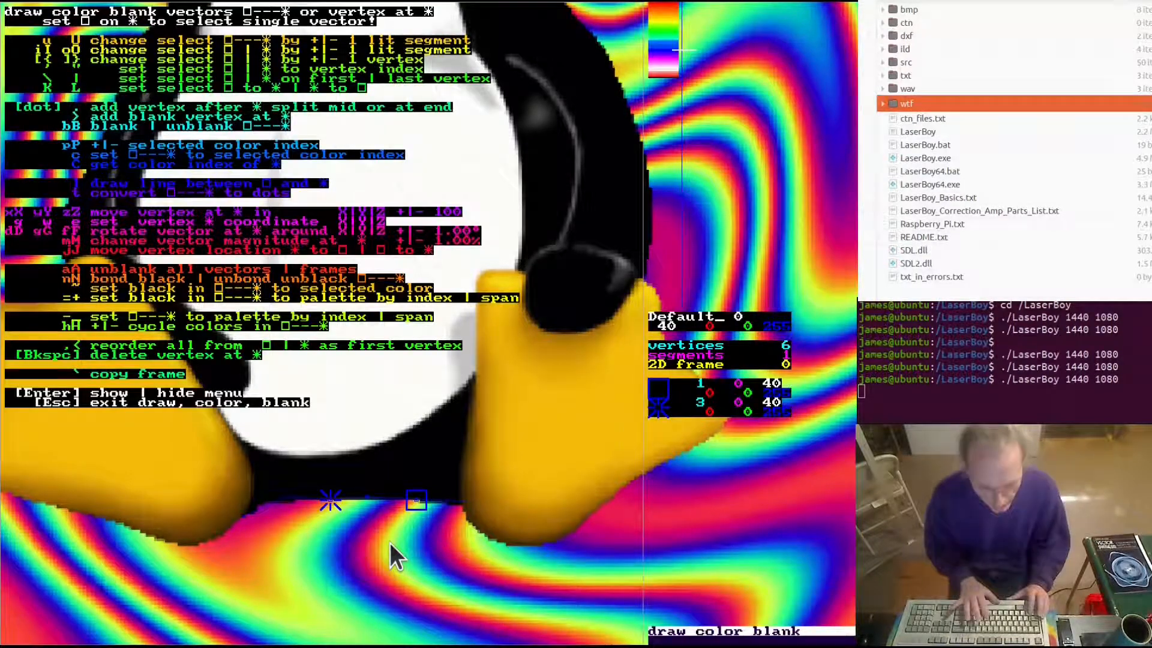
{"action": "key", "text": "shift+["}
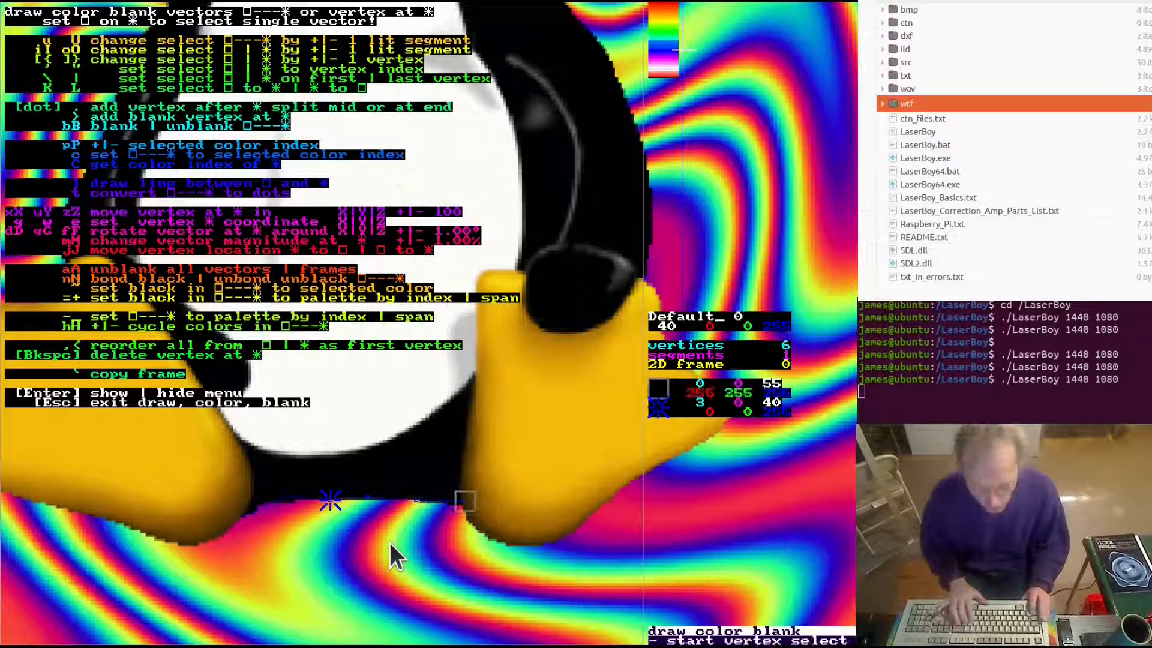
{"action": "key", "text": "shift+]"}
{"action": "key", "text": "shift+]"}
{"action": "key", "text": "shift+]"}
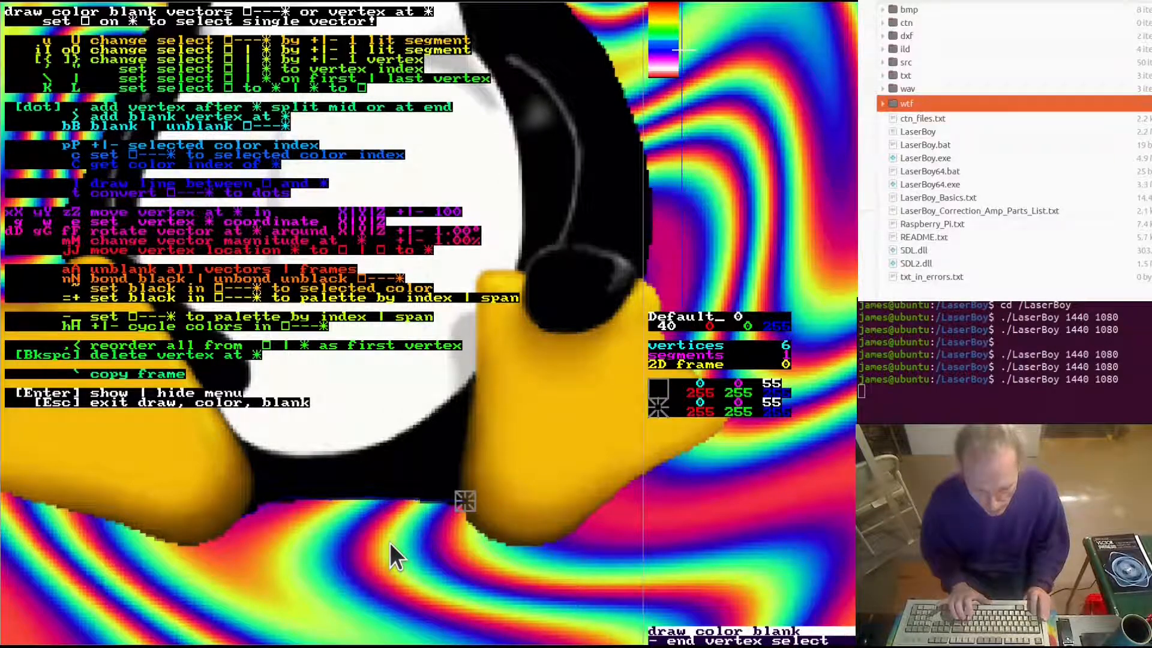
{"action": "key", "text": "y"}
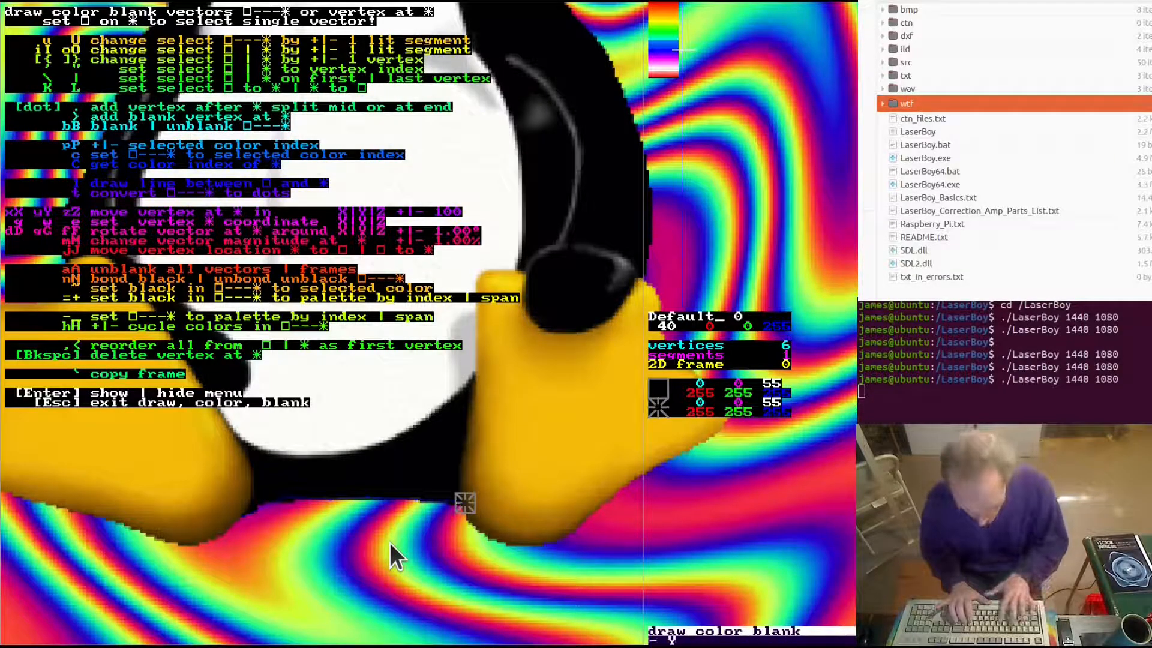
{"action": "key", "text": "y"}
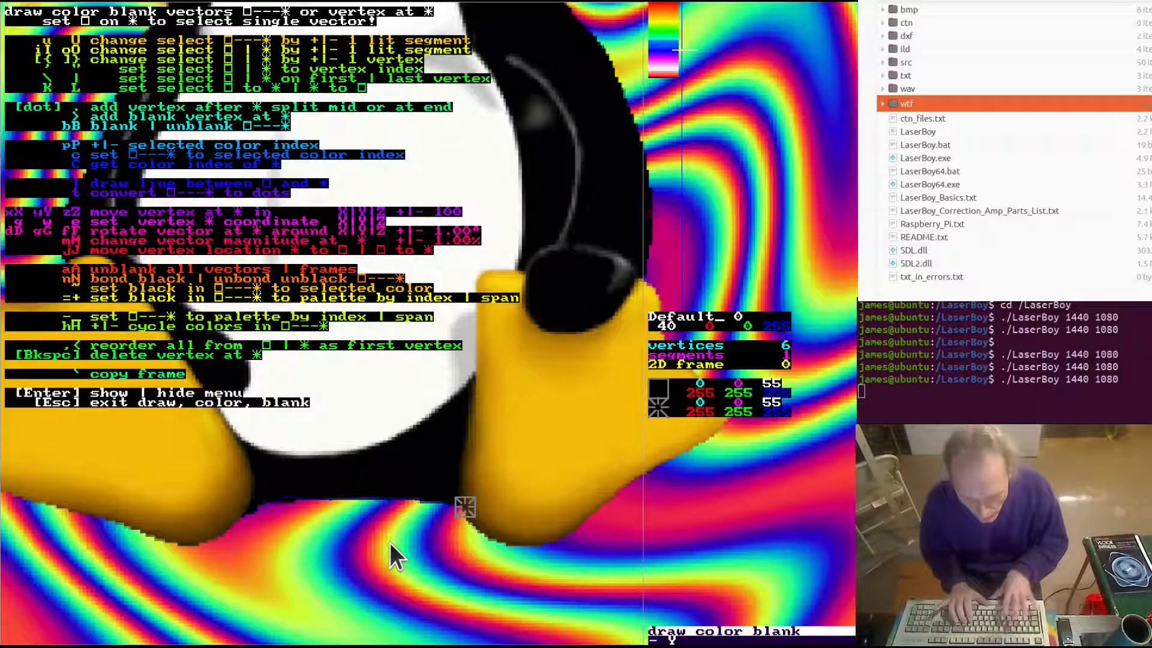
Lower vertex 2 onto the bottom edge of the penguin's body between the feet.
{"action": "key", "text": "bracketright"}
{"action": "key", "text": "bracketright"}
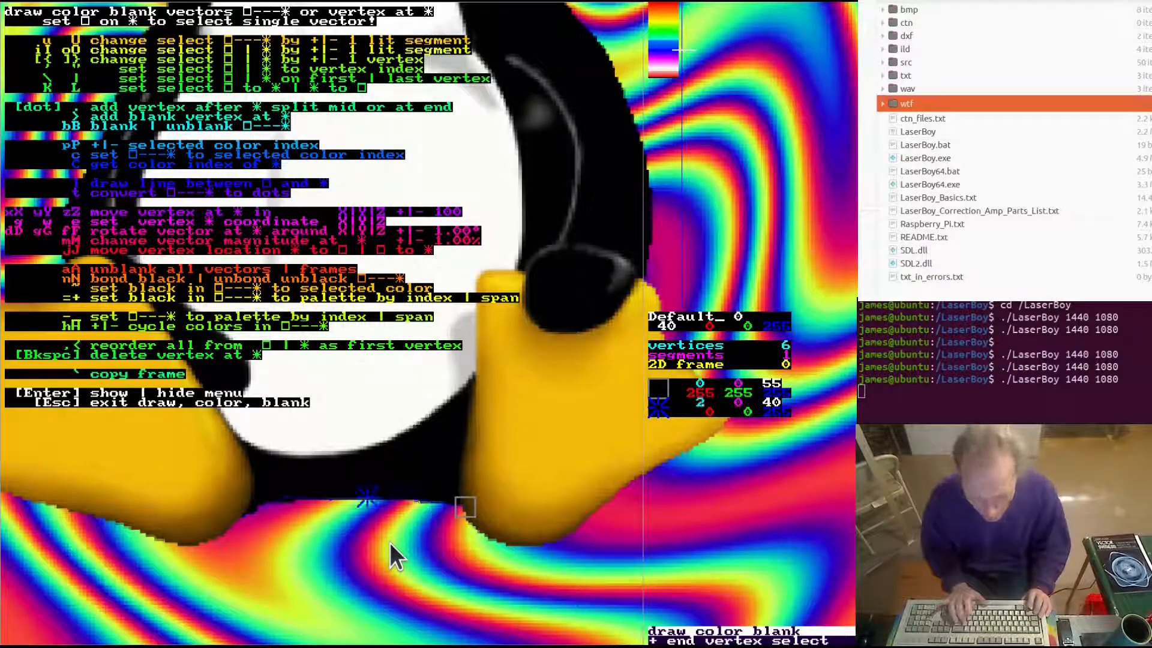
{"action": "key", "text": "y"}
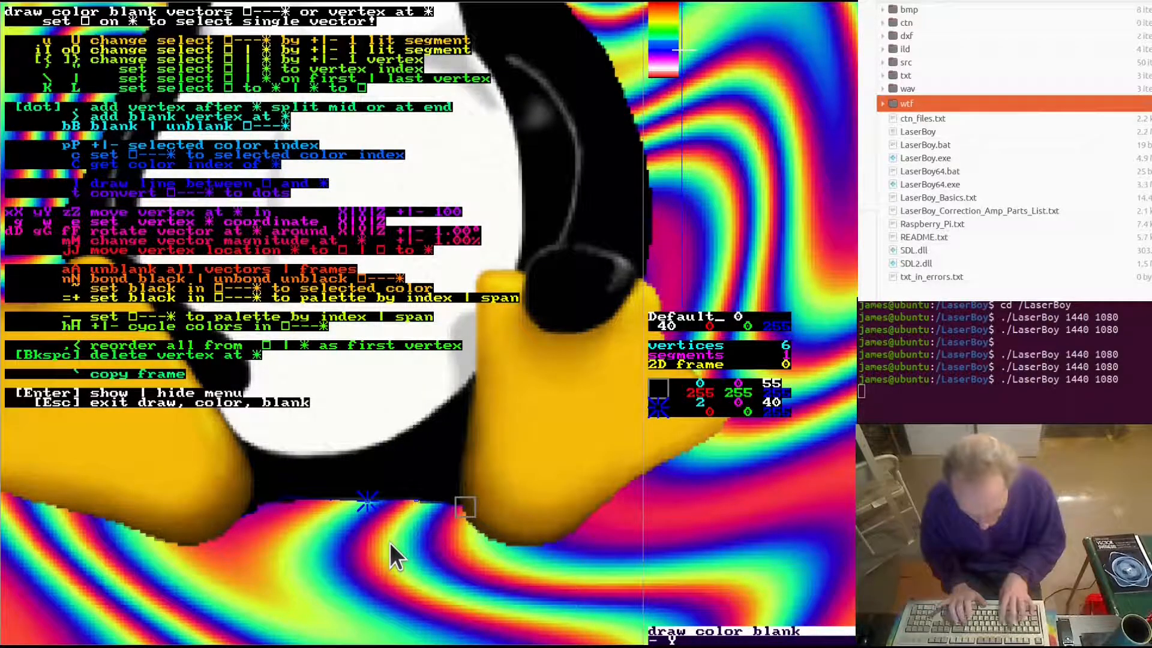
Shift vertex 4 slightly right and down onto the bottom edge of the penguin's body.
{"action": "key", "text": "bracketright"}
{"action": "key", "text": "bracketright"}
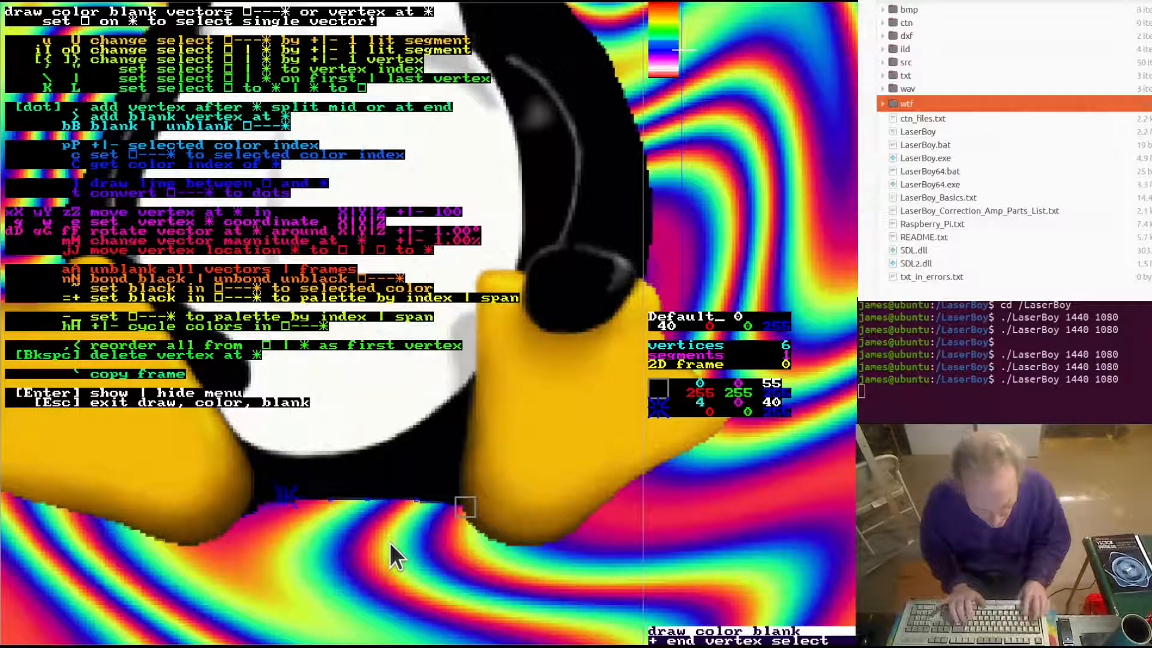
{"action": "key", "text": "x"}
{"action": "key", "text": "x"}
{"action": "key", "text": "x"}
{"action": "key", "text": "x"}
{"action": "key", "text": "x"}
{"action": "key", "text": "x"}
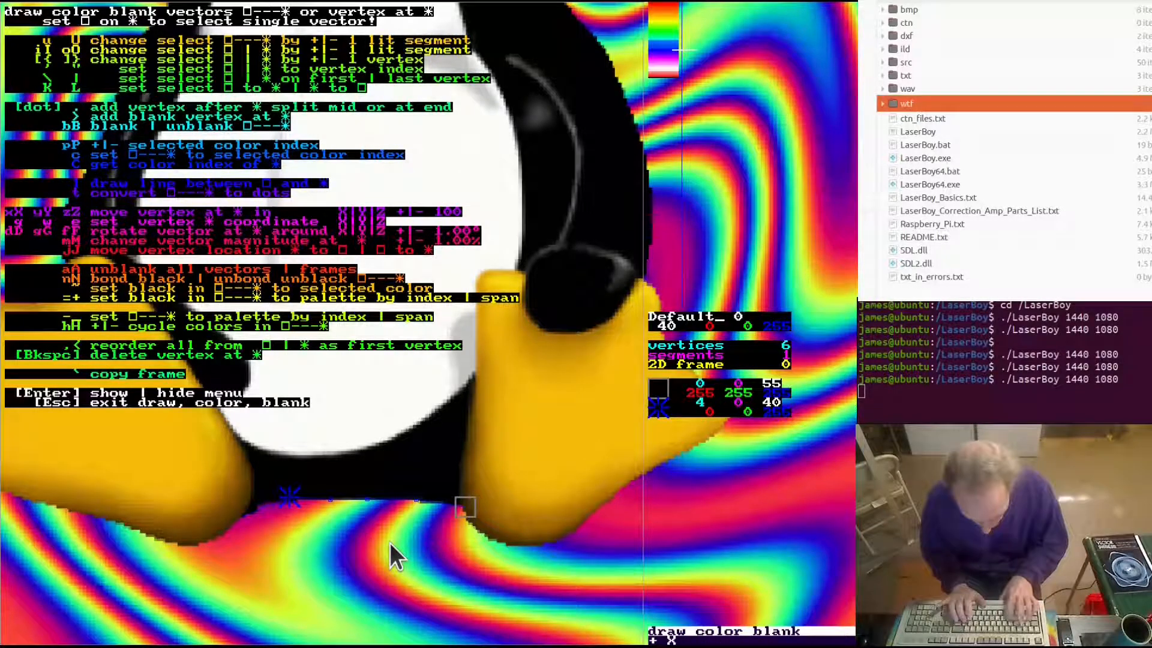
{"action": "key", "text": "y"}
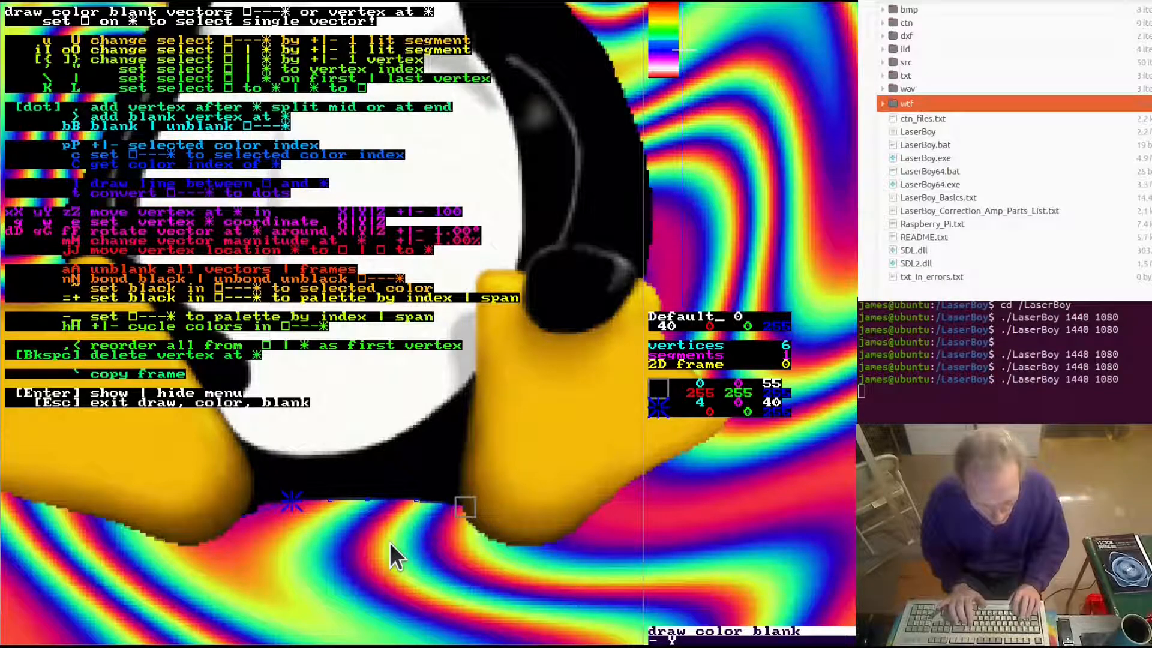
Move vertex 5 up and right onto the body's bottom edge, just beside the left-hand foot.
{"action": "key", "text": "plus"}
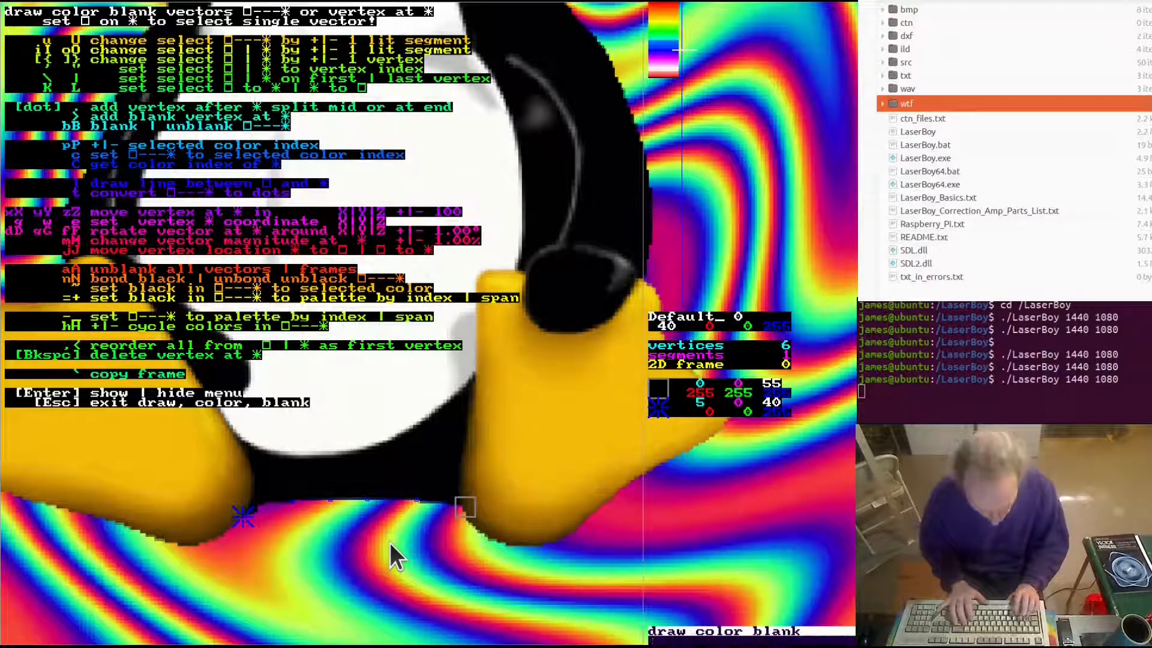
{"action": "key", "text": "shift+y"}
{"action": "key", "text": "shift+y"}
{"action": "key", "text": "shift+y"}
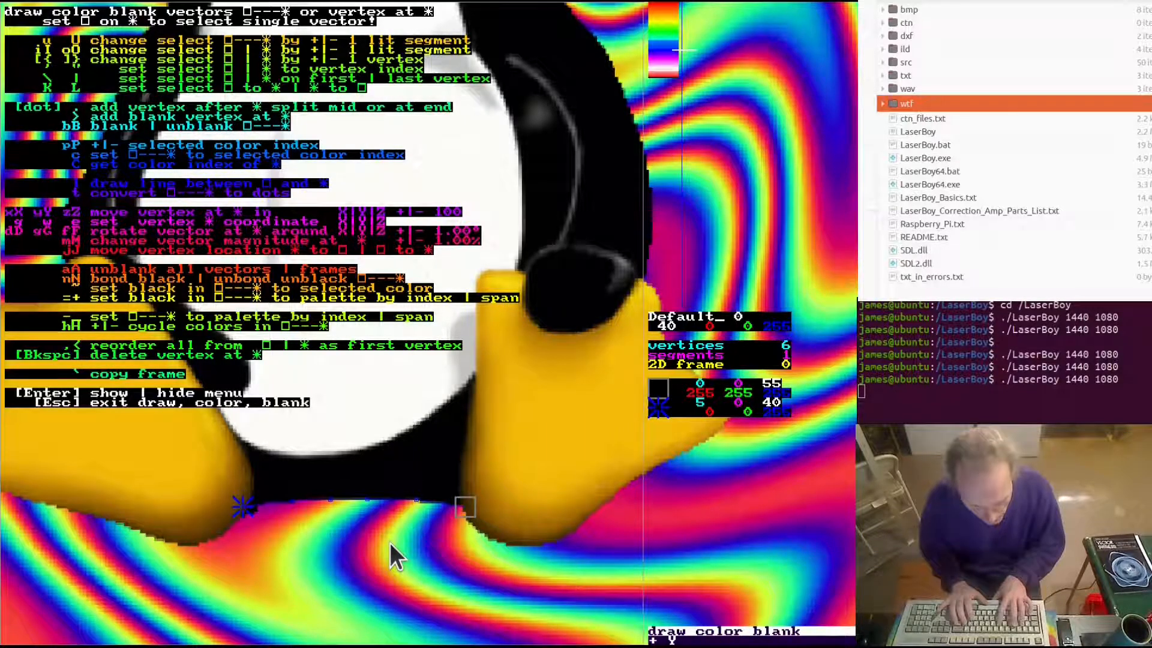
{"action": "key", "text": "shift+x"}
{"action": "key", "text": "shift+x"}
{"action": "key", "text": "shift+x"}
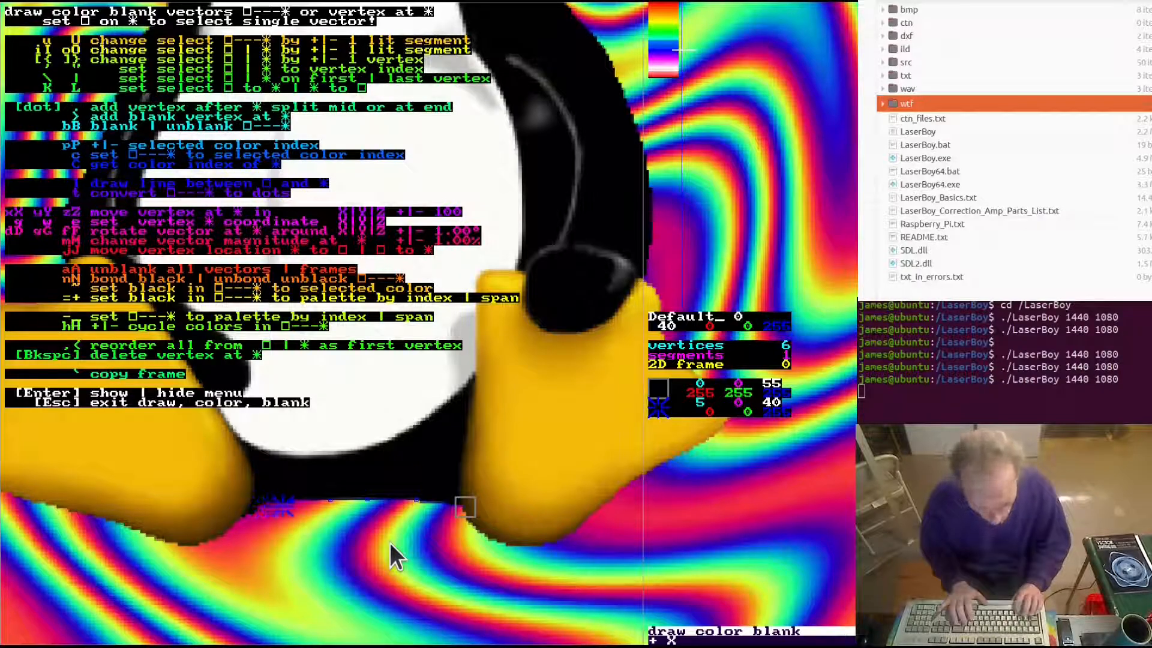
{"action": "key", "text": "x"}
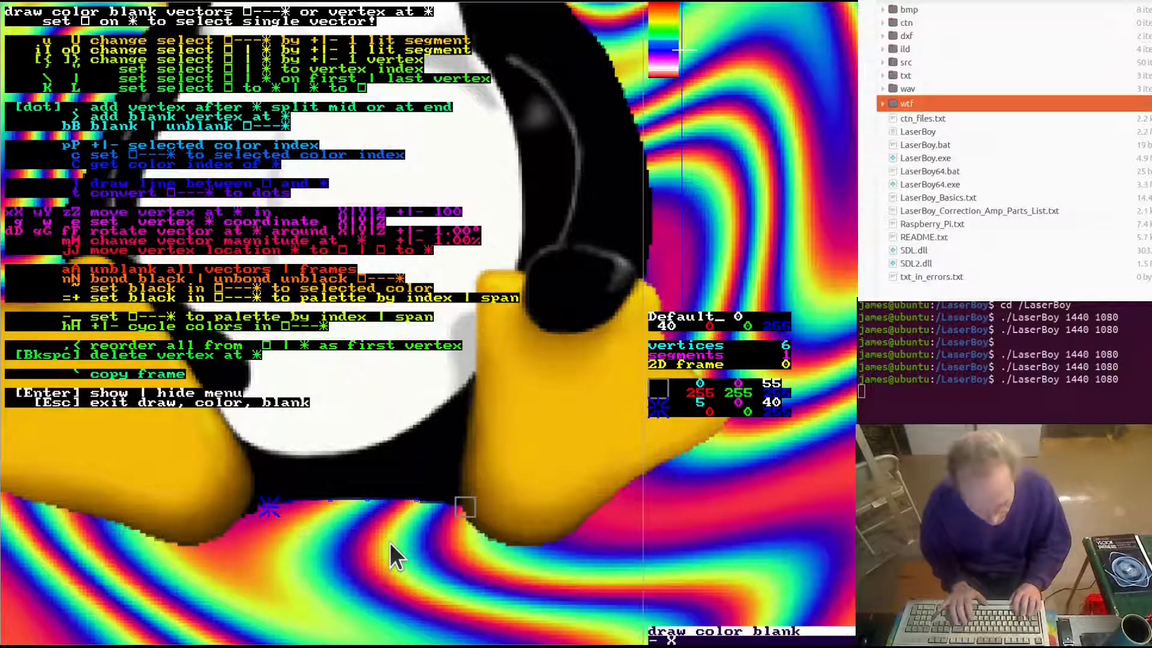
{"action": "key", "text": "shift+y"}
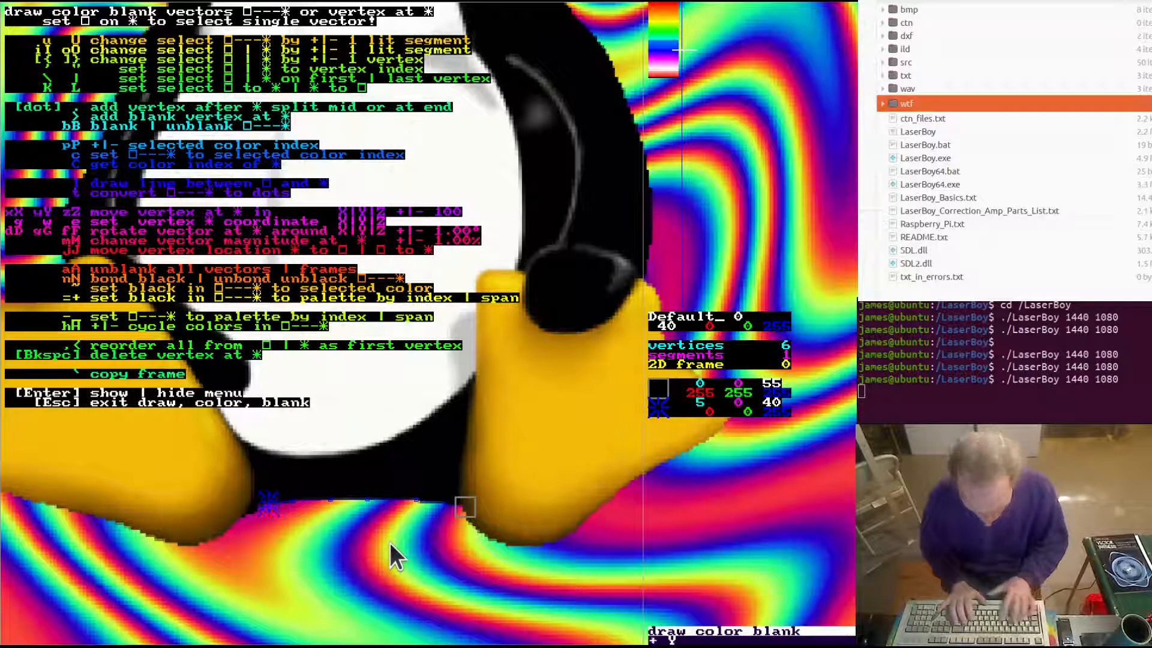
{"action": "key", "text": "slash"}
{"action": "key", "text": "y"}
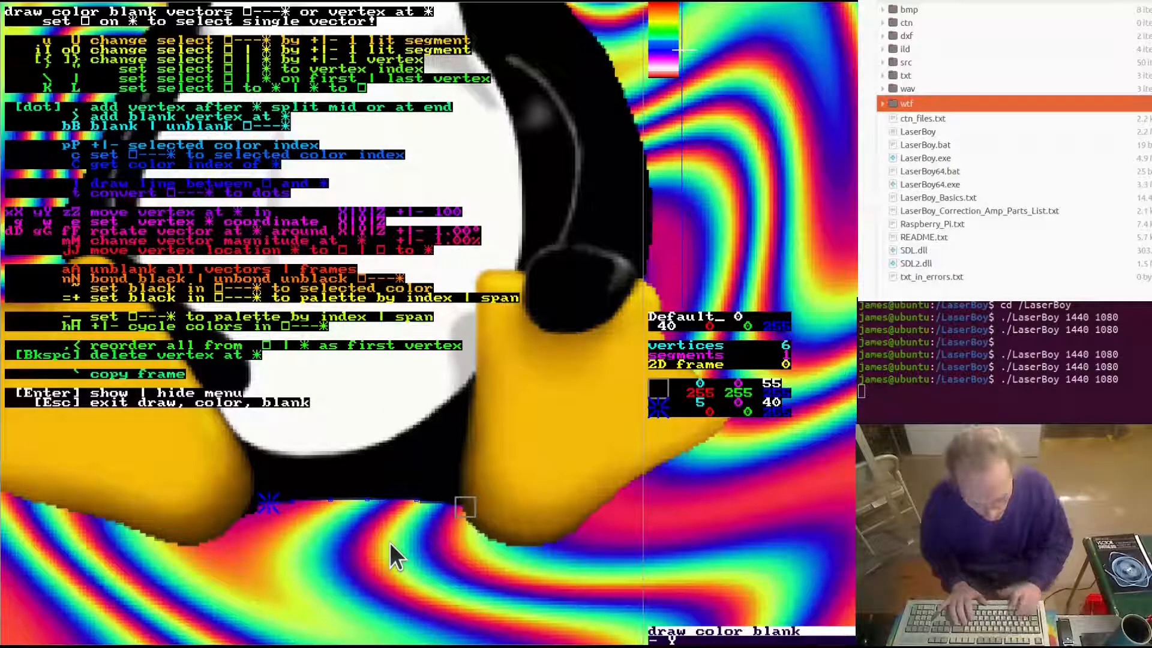
Add a vertex at the end of the line, lower it along the left-hand foot's edge, and leave the drawing mode.
{"action": "key", "text": "period"}
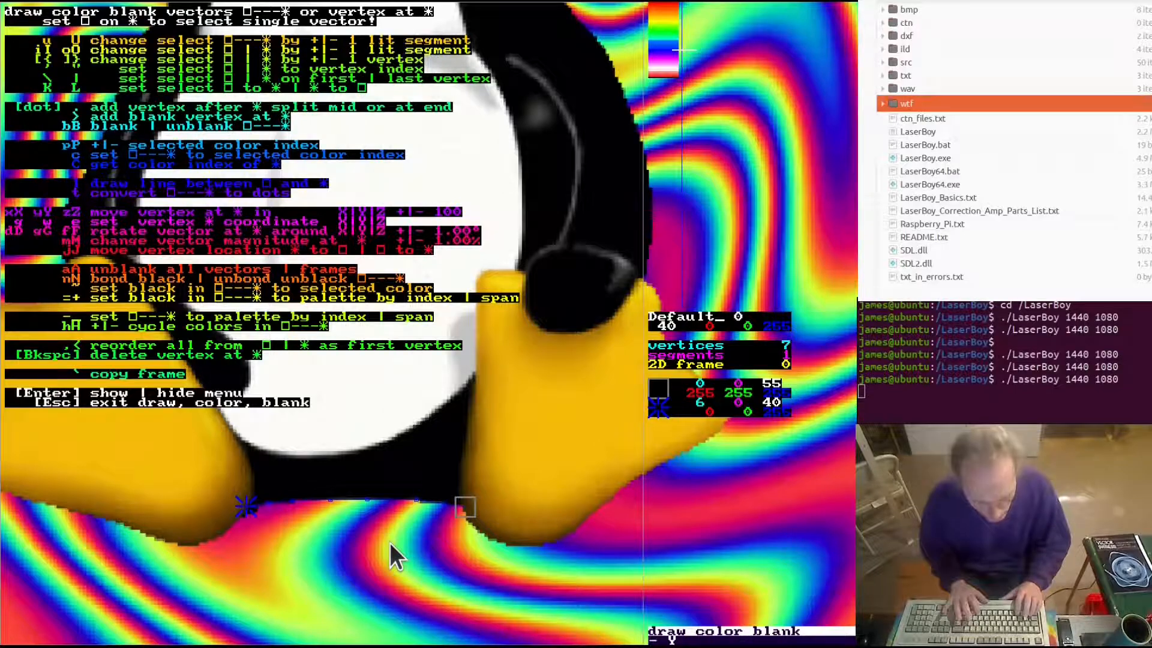
{"action": "key", "text": "y"}
{"action": "key", "text": "y"}
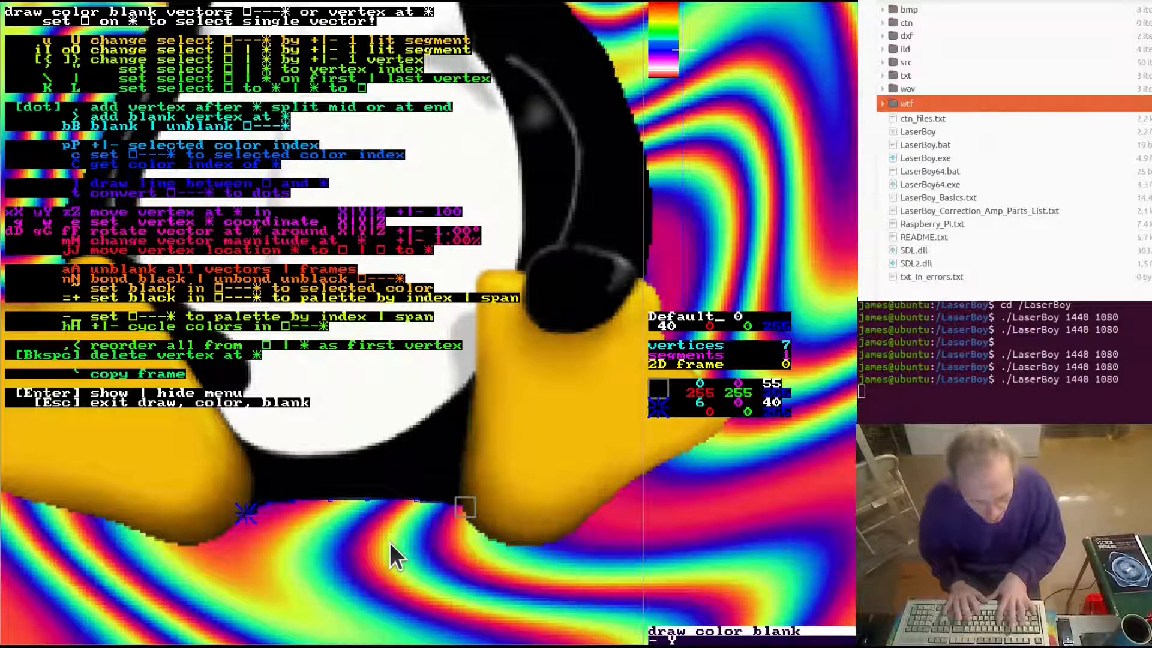
{"action": "key", "text": "Escape"}
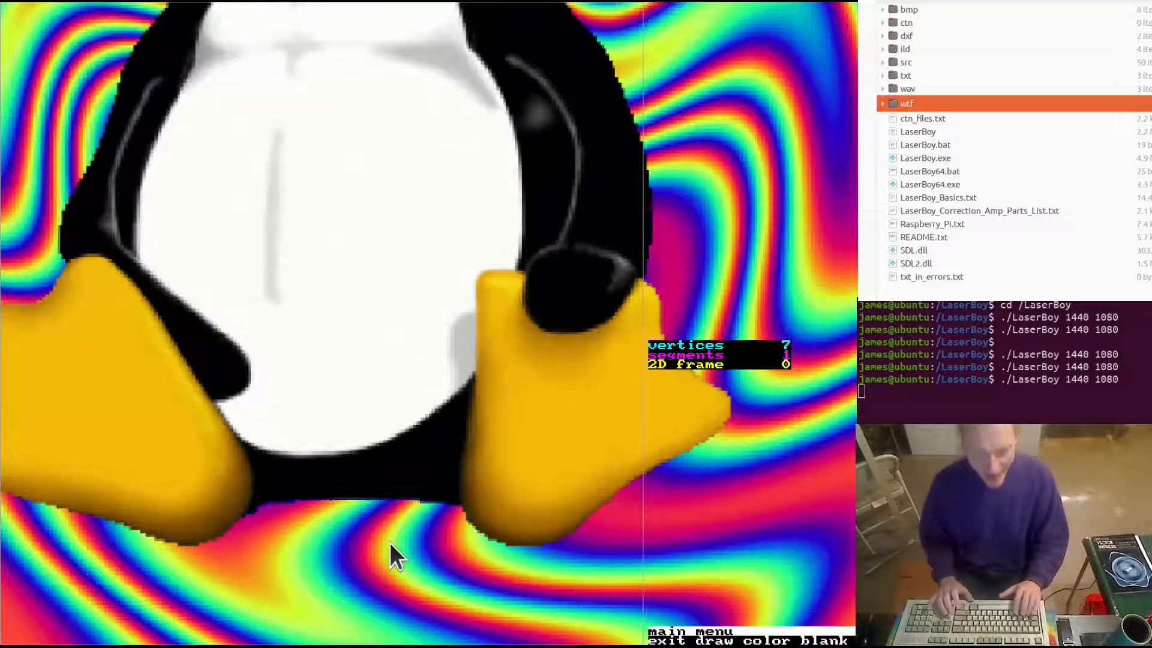
Reset the zoom, centre the view, and check the traced line with the bitmap briefly hidden.
{"action": "key", "text": "z"}
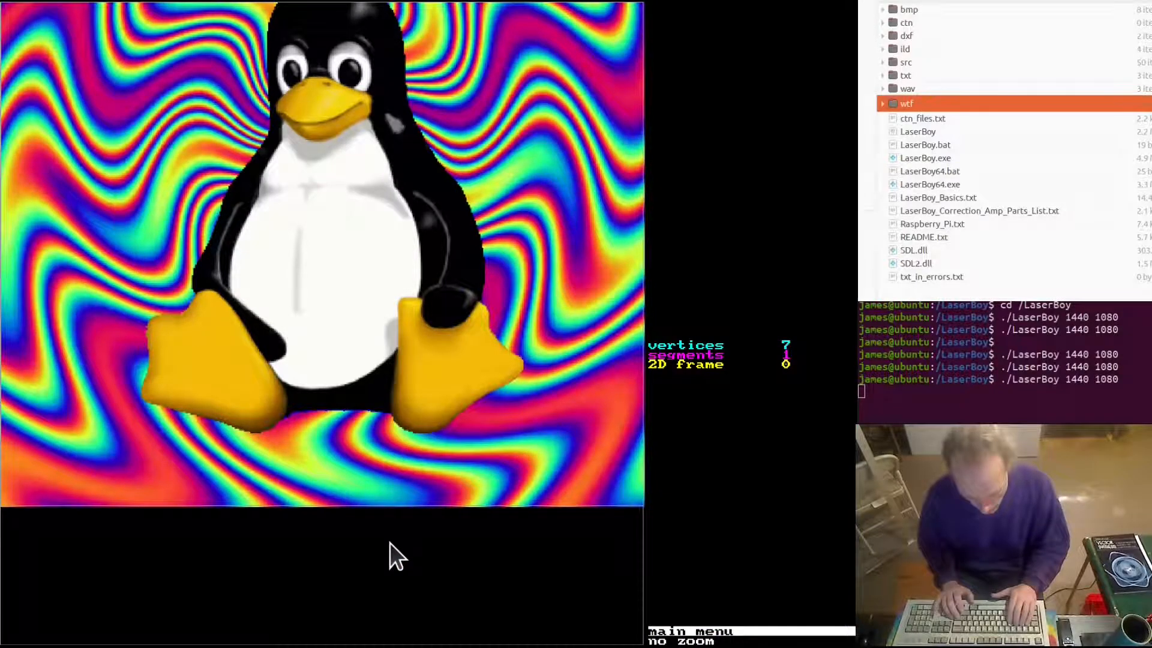
{"action": "key", "text": "p"}
{"action": "key", "text": "c"}
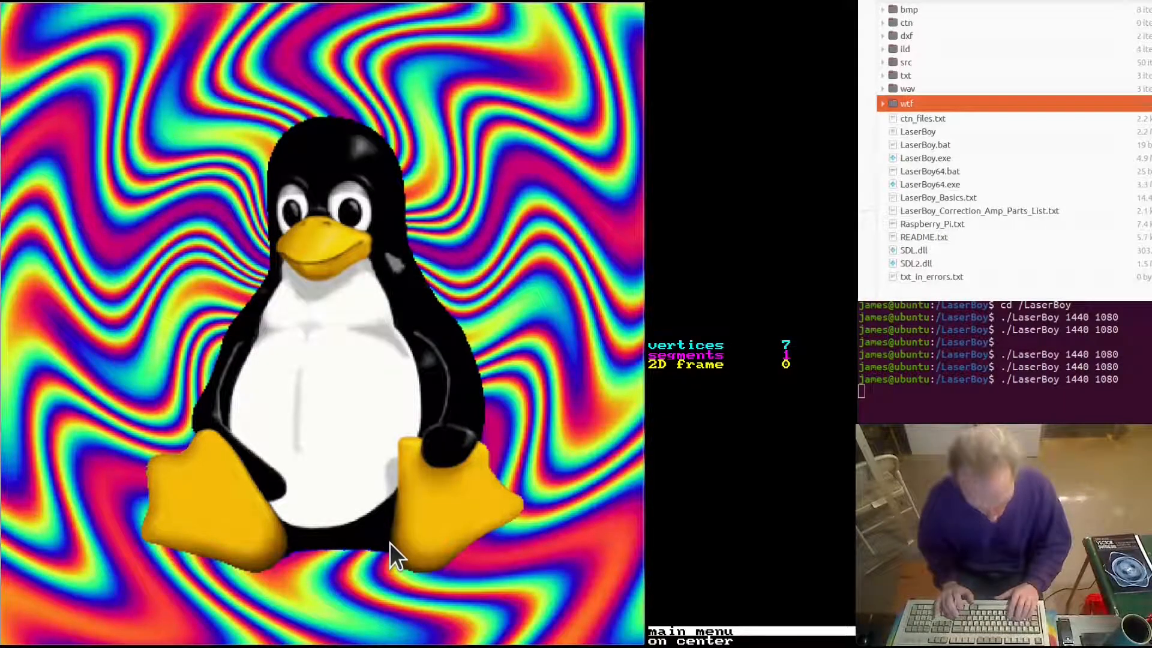
{"action": "key", "text": "b"}
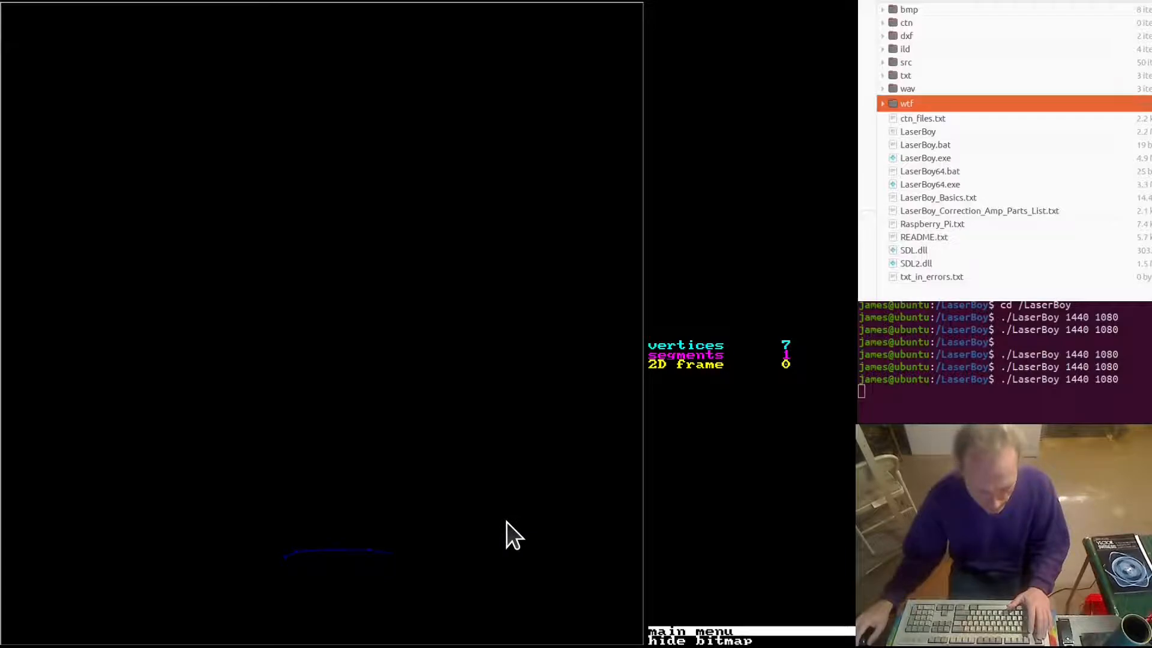
{"action": "key", "text": "b"}
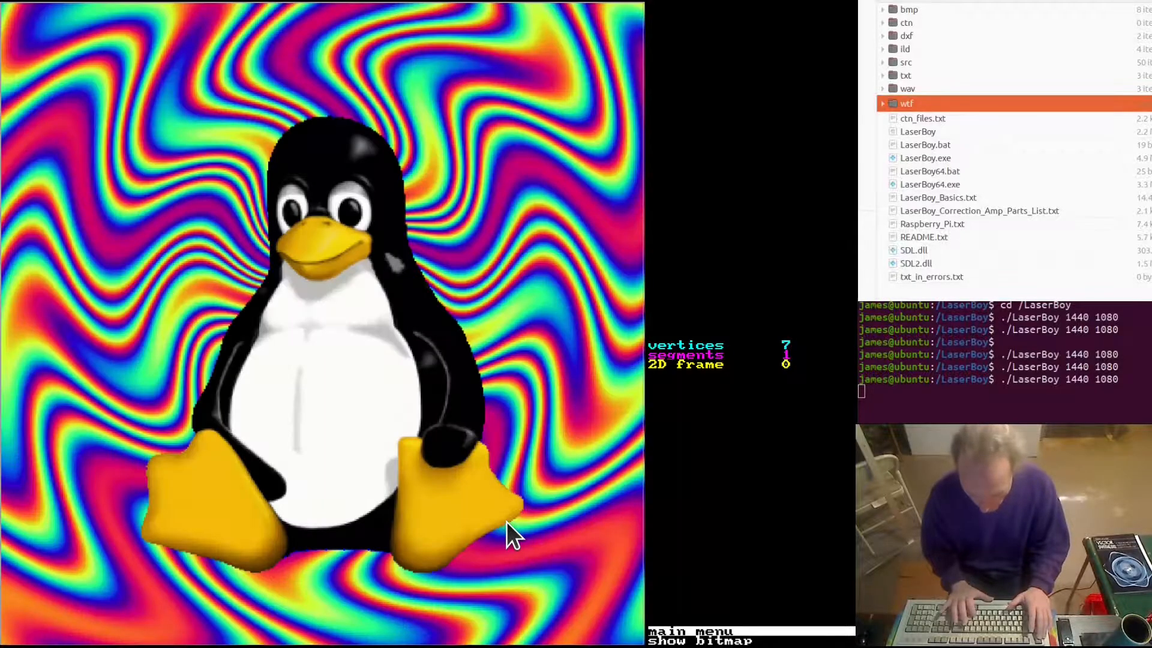
Add a blanked vertex at the end of the traced line and move it up beside the tip of the left-hand flipper.
{"action": "key", "text": "d"}
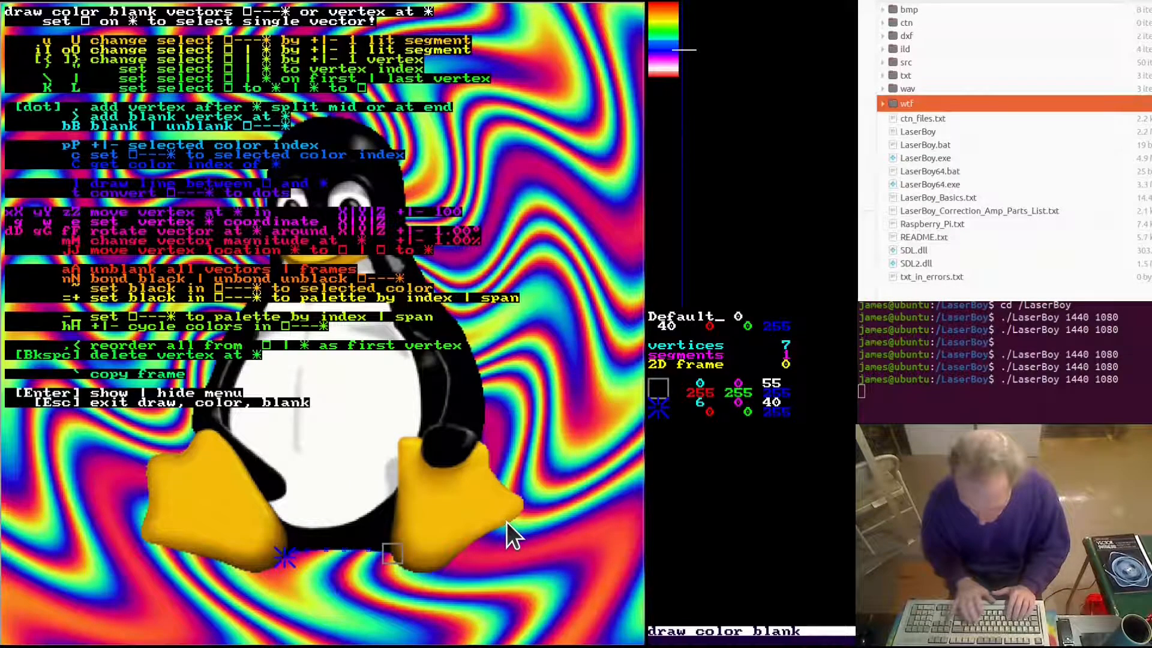
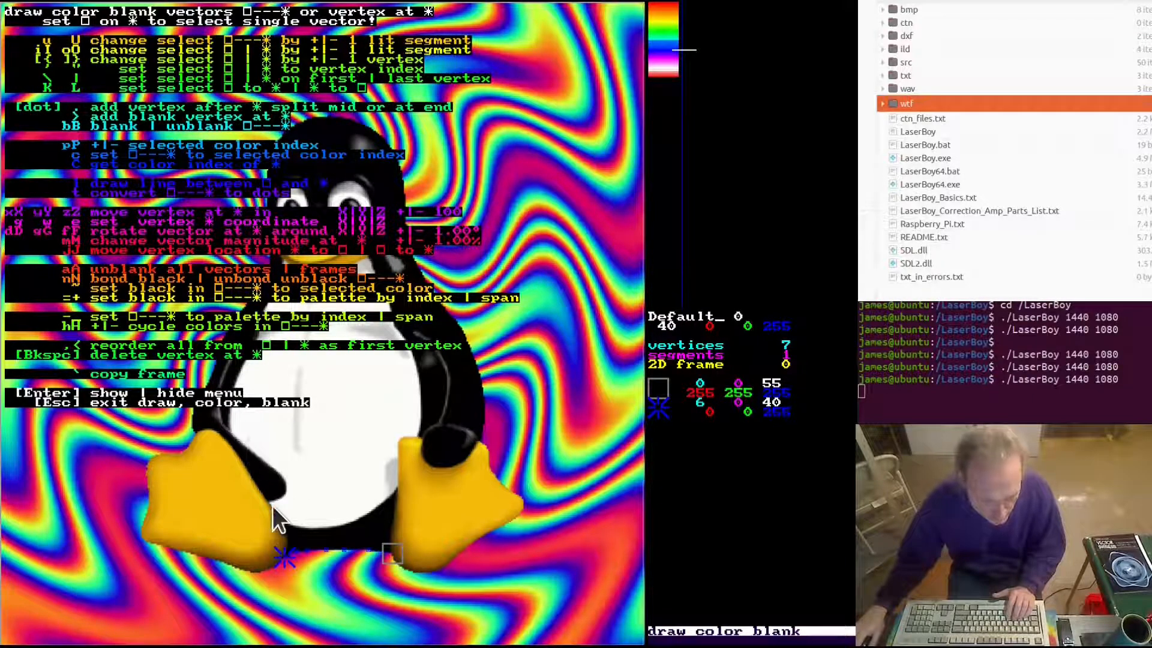
{"action": "key", "text": "comma"}
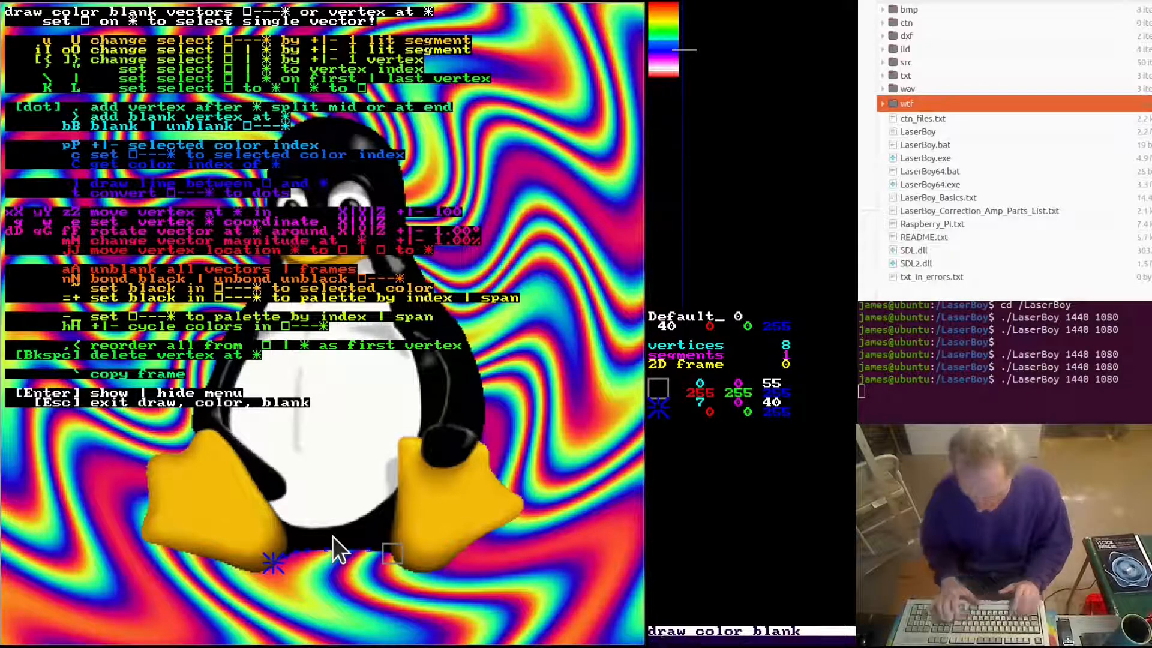
{"action": "key", "text": "shift+k"}
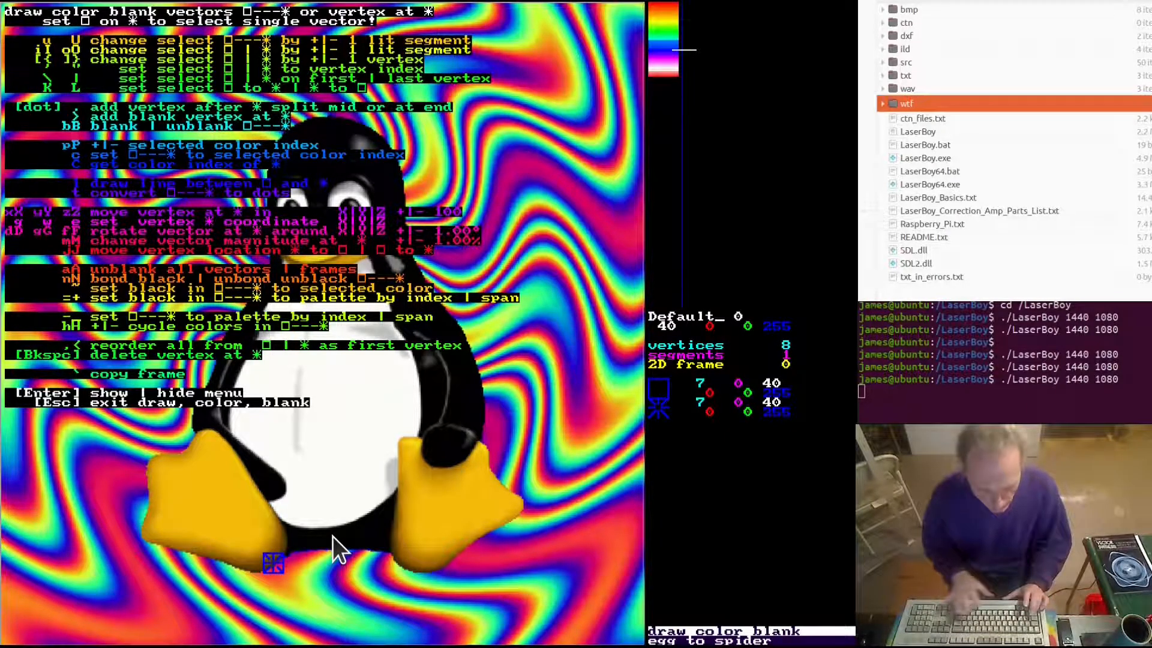
{"action": "key", "text": "b"}
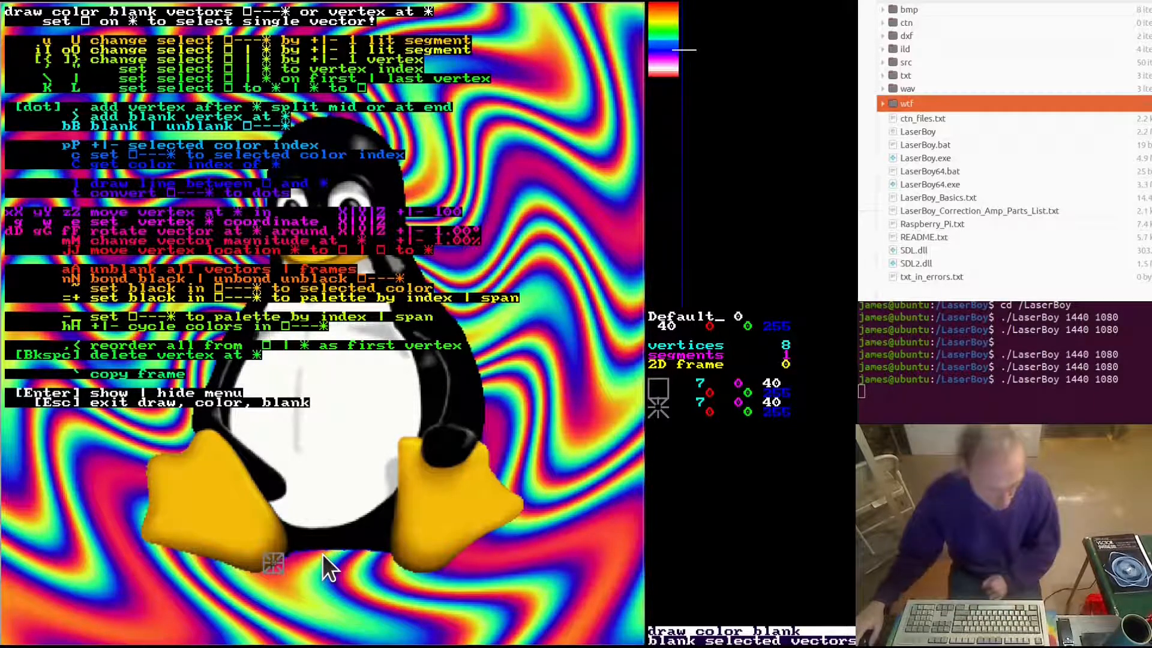
{"action": "key", "text": "shift+y"}
{"action": "key", "text": "shift+y"}
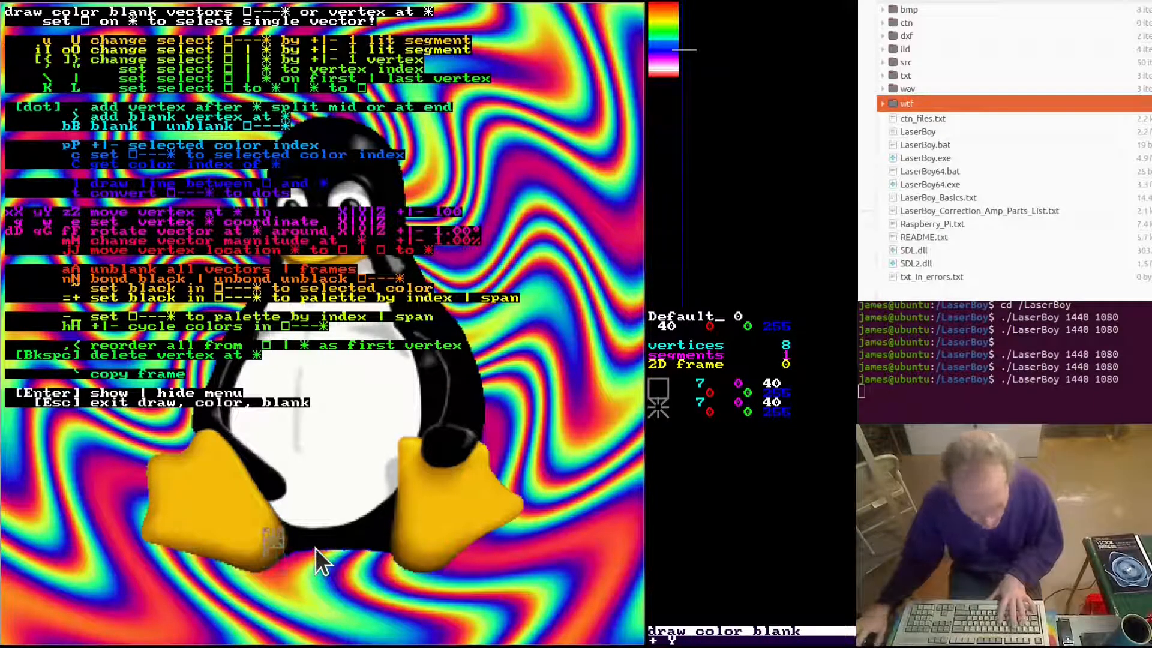
{"action": "key", "text": "shift+y"}
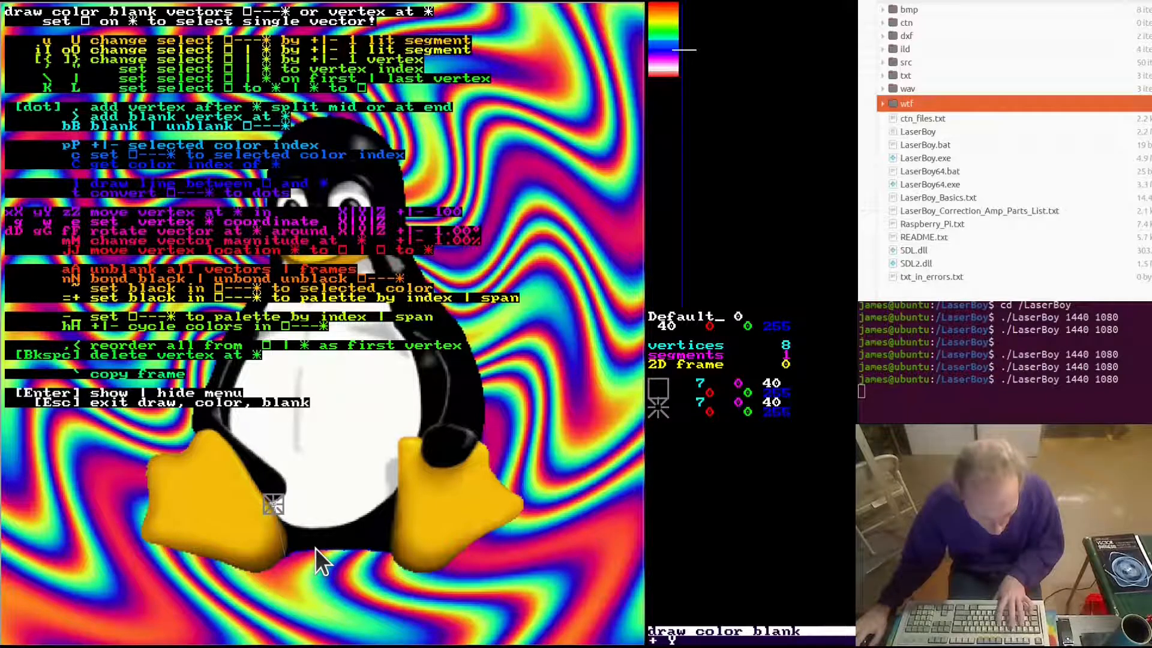
{"action": "key", "text": "x"}
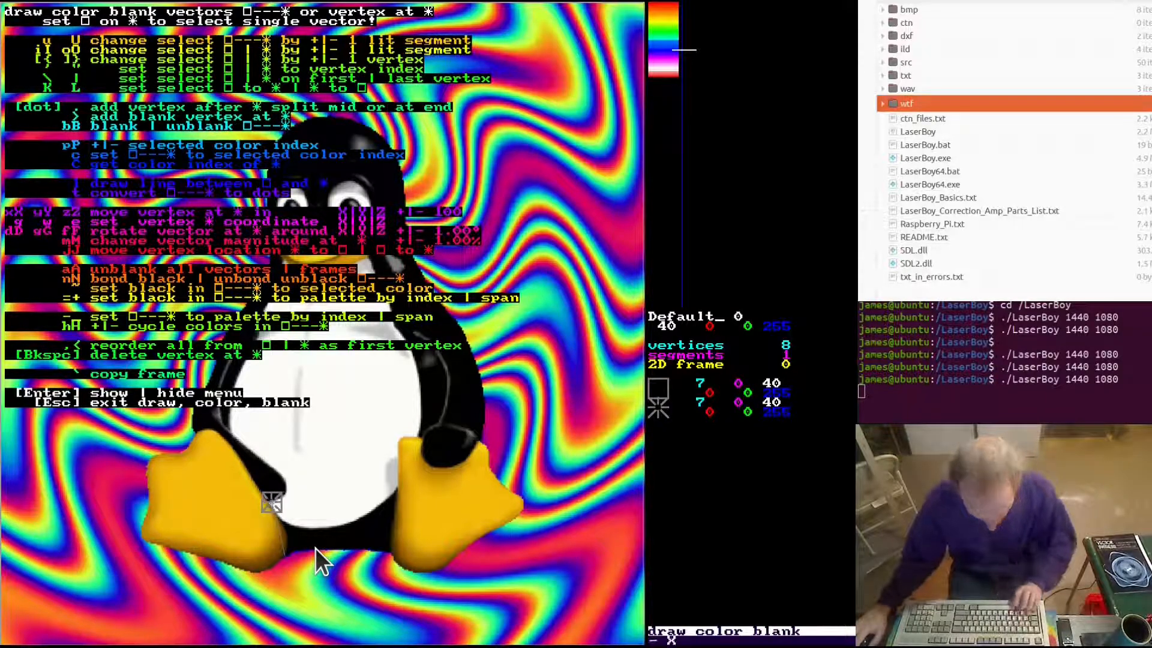
{"action": "key", "text": "x"}
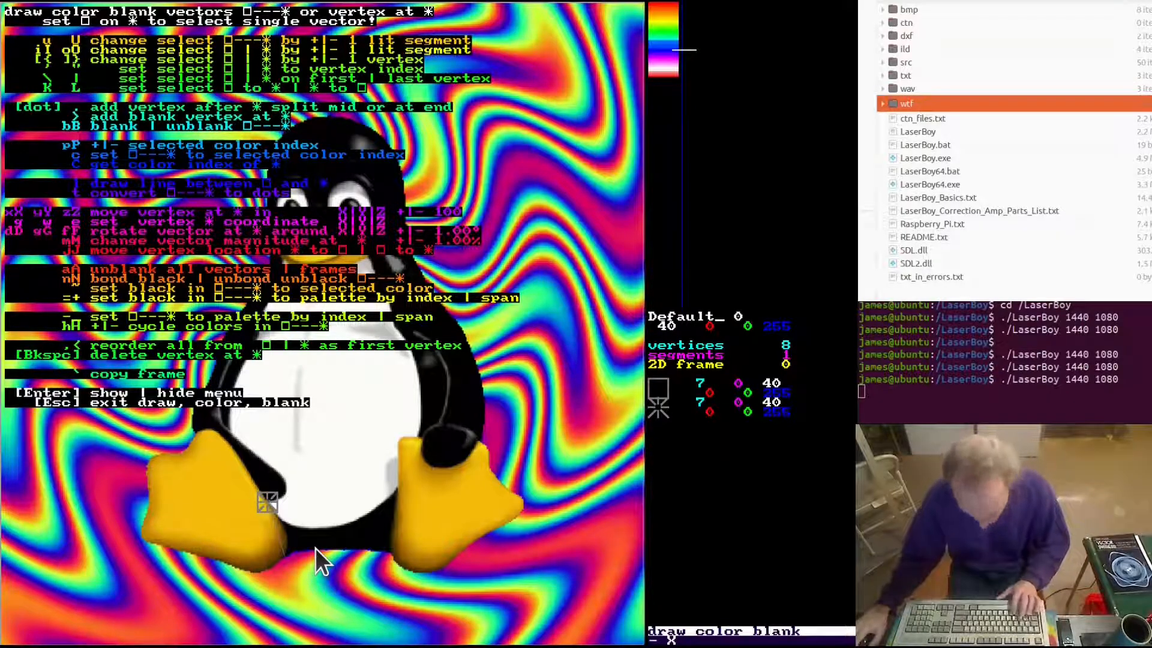
Add a lit vertex after the blanked one and rotate it around Z until its vector points across the lower belly.
{"action": "key", "text": "period"}
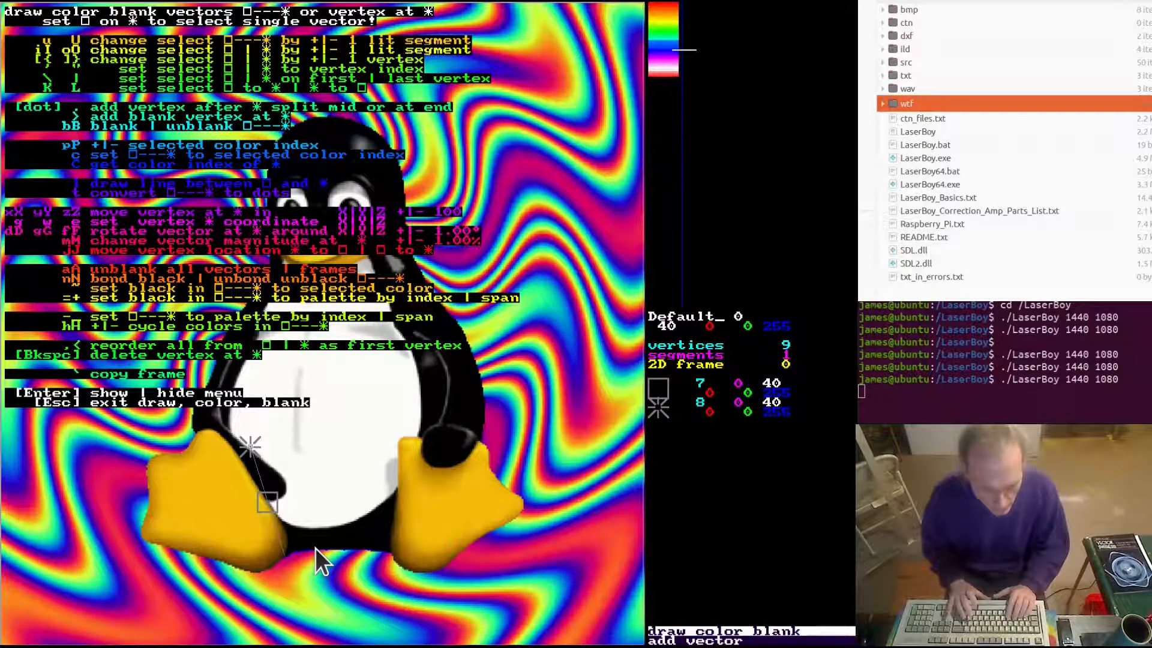
{"action": "key", "text": "shift+k"}
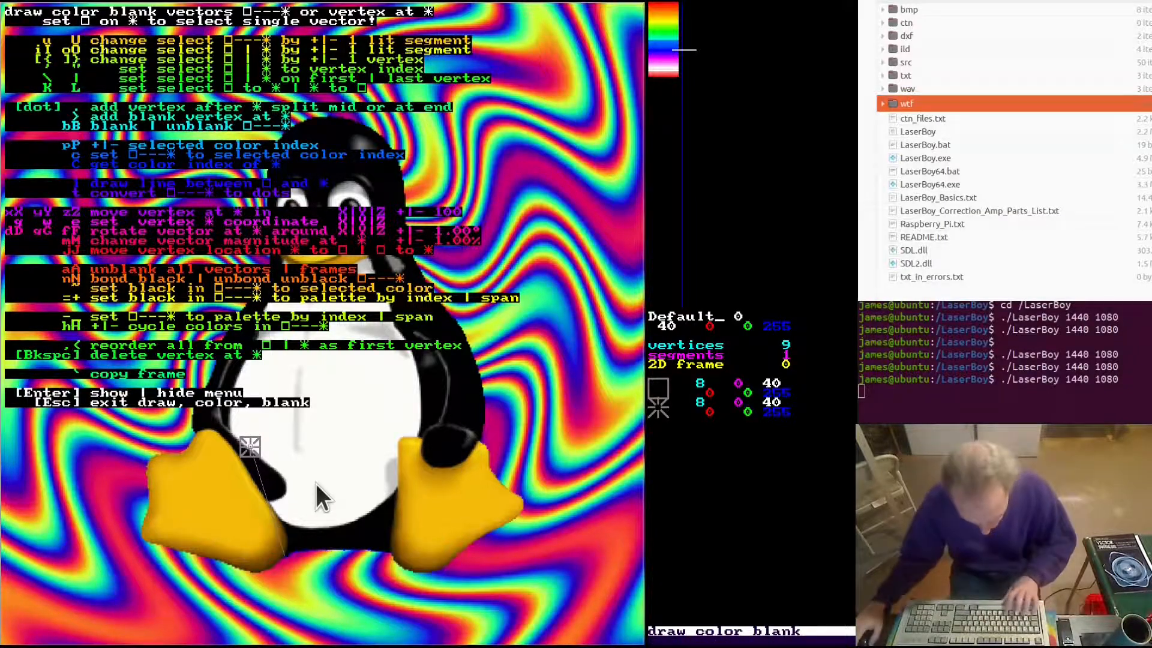
{"action": "key", "text": "shift+b"}
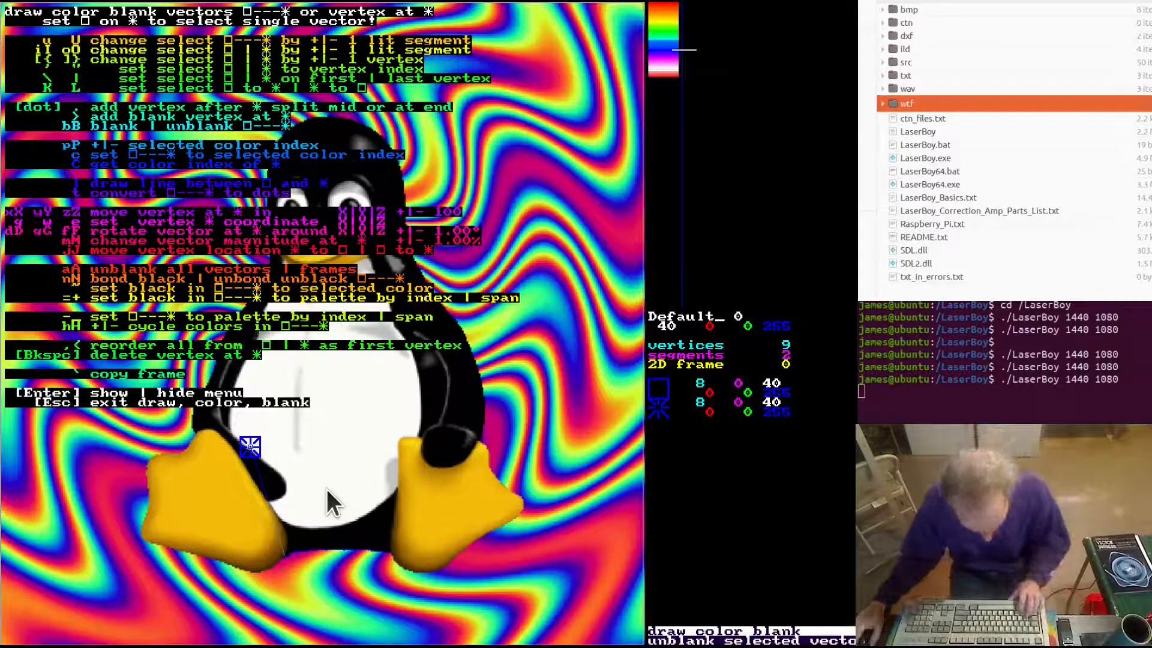
{"action": "key", "text": "f"}
{"action": "key", "text": "f"}
{"action": "key", "text": "f"}
{"action": "key", "text": "f"}
{"action": "key", "text": "f"}
{"action": "key", "text": "f"}
{"action": "key", "text": "f"}
{"action": "key", "text": "f"}
{"action": "key", "text": "f"}
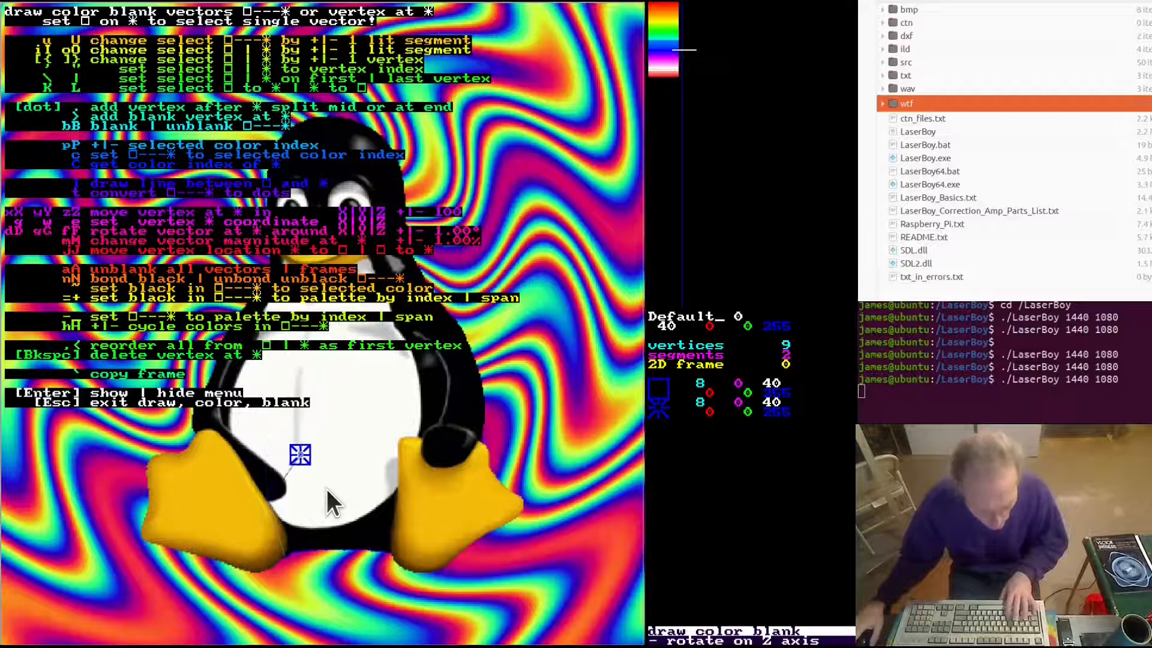
{"action": "key", "text": "f"}
{"action": "key", "text": "f"}
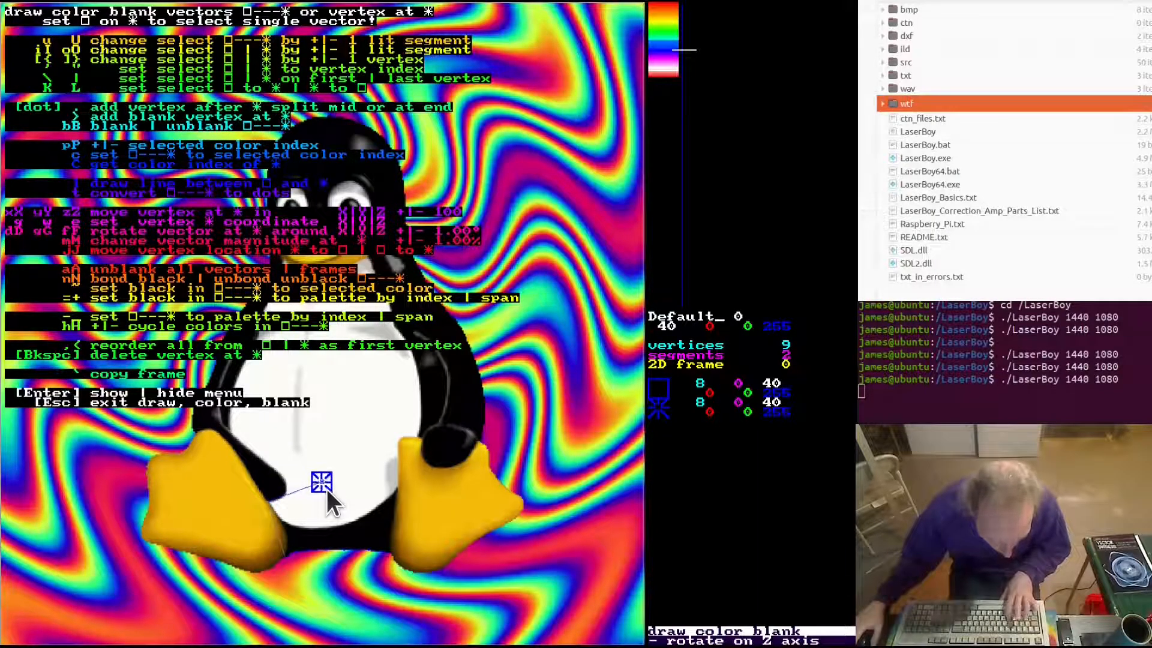
Reduce the magnitude of vertex 8's vector to a short stroke at the tip of the left-hand flipper.
{"action": "key", "text": "m"}
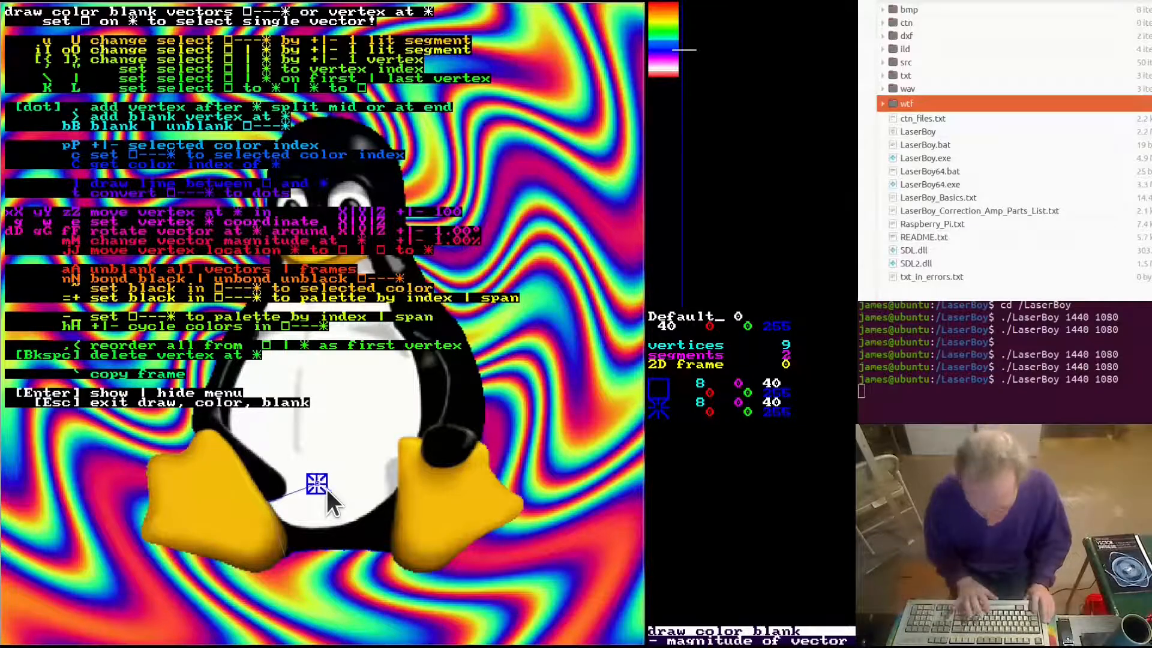
{"action": "key", "text": "m"}
{"action": "key", "text": "m"}
{"action": "key", "text": "m"}
{"action": "key", "text": "m"}
{"action": "key", "text": "m"}
{"action": "key", "text": "m"}
{"action": "key", "text": "m"}
{"action": "key", "text": "m"}
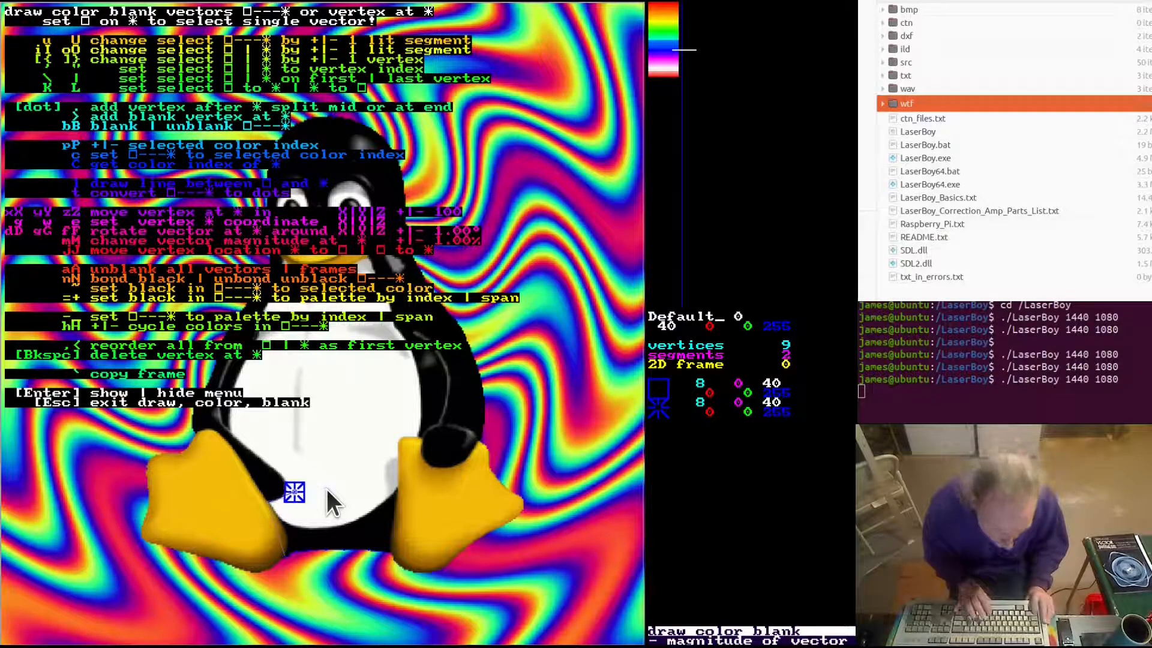
{"action": "key", "text": "m"}
{"action": "key", "text": "m"}
{"action": "key", "text": "m"}
{"action": "key", "text": "m"}
{"action": "key", "text": "m"}
{"action": "key", "text": "m"}
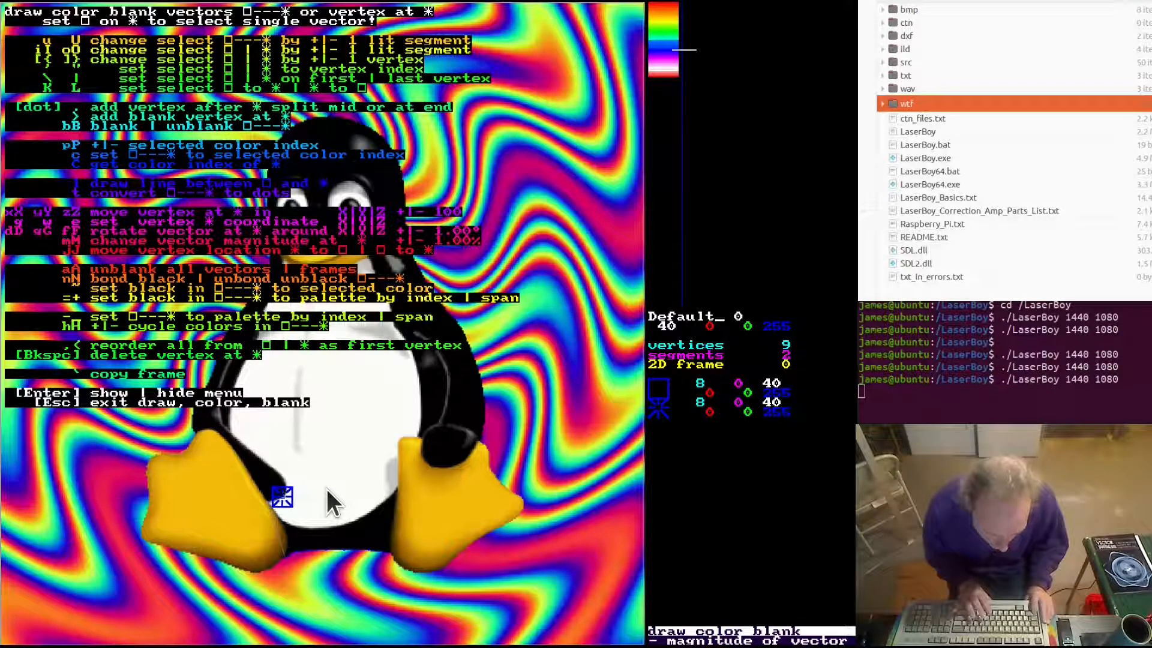
{"action": "key", "text": "m"}
{"action": "key", "text": "m"}
{"action": "key", "text": "m"}
{"action": "key", "text": "m"}
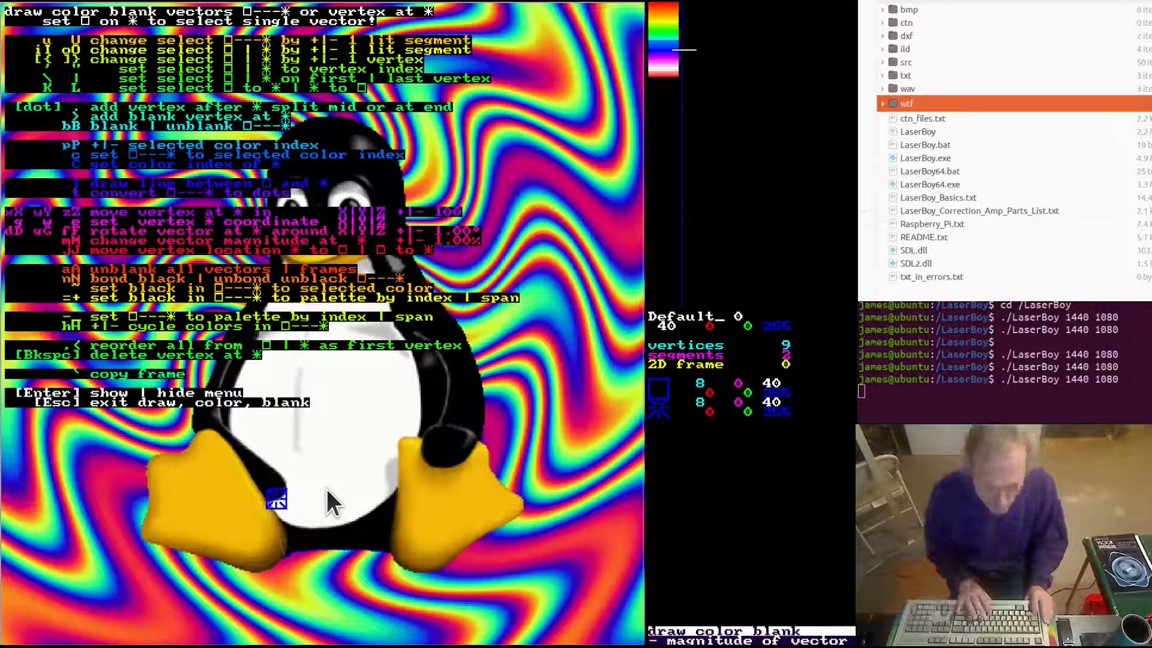
Add vertices 9, 10 and 11, rotating them around Z to curve the line up around the flipper tip.
{"action": "key", "text": "period"}
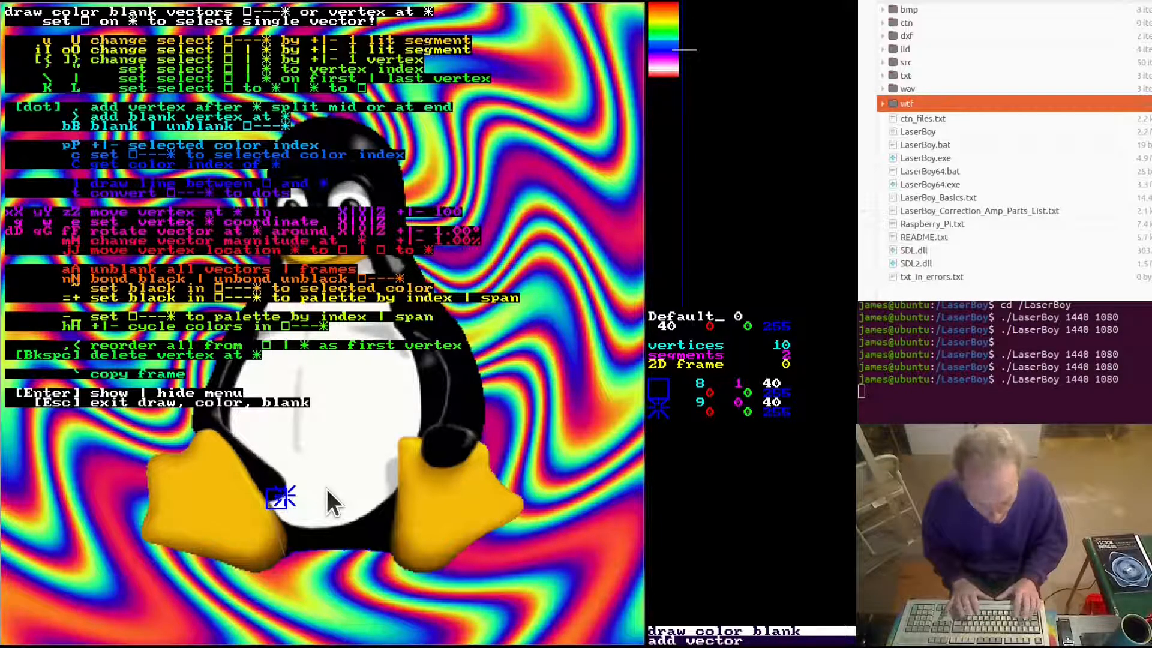
{"action": "key", "text": "shift+f"}
{"action": "key", "text": "period"}
{"action": "key", "text": "shift+f"}
{"action": "key", "text": "shift+f"}
{"action": "key", "text": "shift+f"}
{"action": "key", "text": "shift+f"}
{"action": "key", "text": "shift+f"}
{"action": "key", "text": "shift+f"}
{"action": "key", "text": "shift+f"}
{"action": "key", "text": "shift+f"}
{"action": "key", "text": "shift+f"}
{"action": "key", "text": "period"}
{"action": "key", "text": "shift+f"}
{"action": "key", "text": "shift+f"}
{"action": "key", "text": "shift+f"}
{"action": "key", "text": "shift+f"}
{"action": "key", "text": "shift+f"}
{"action": "key", "text": "shift+f"}
{"action": "key", "text": "shift+f"}
{"action": "key", "text": "shift+f"}
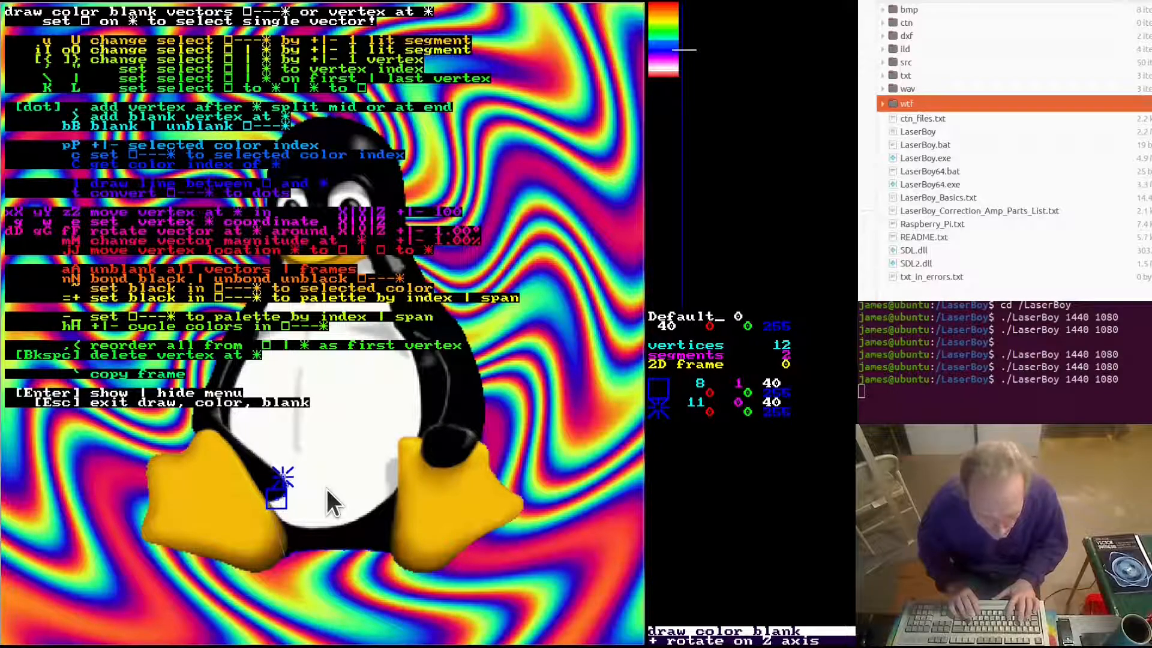
Add vertex 12 and rotate it around Z to follow the inner edge of the left-hand flipper.
{"action": "key", "text": "period"}
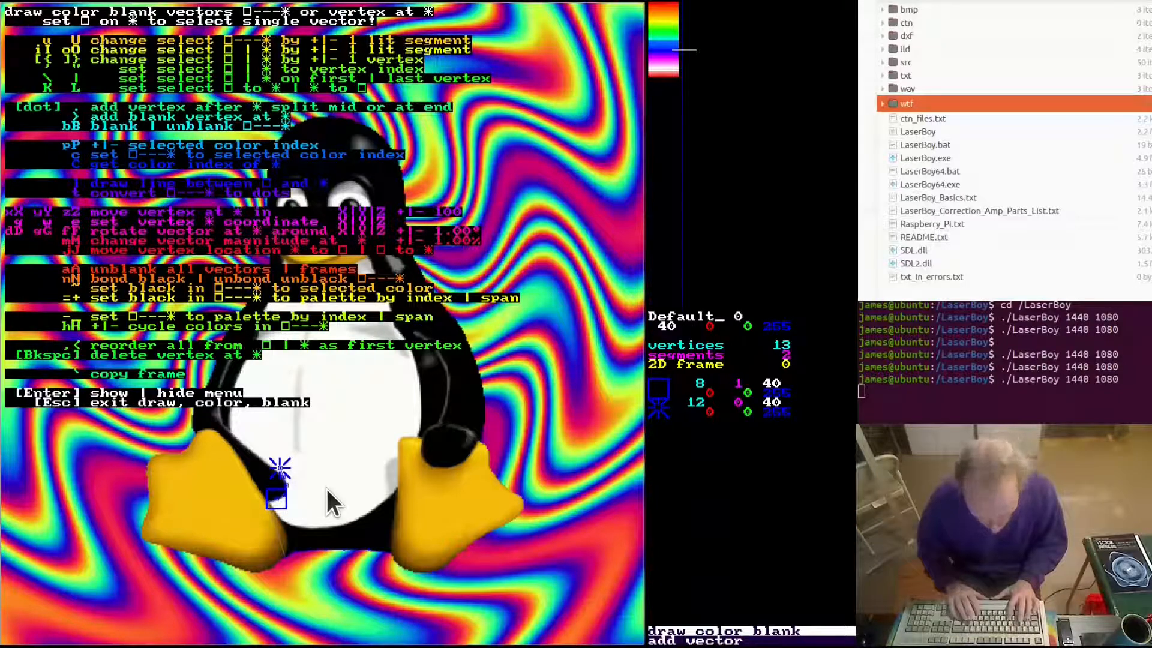
{"action": "key", "text": "f"}
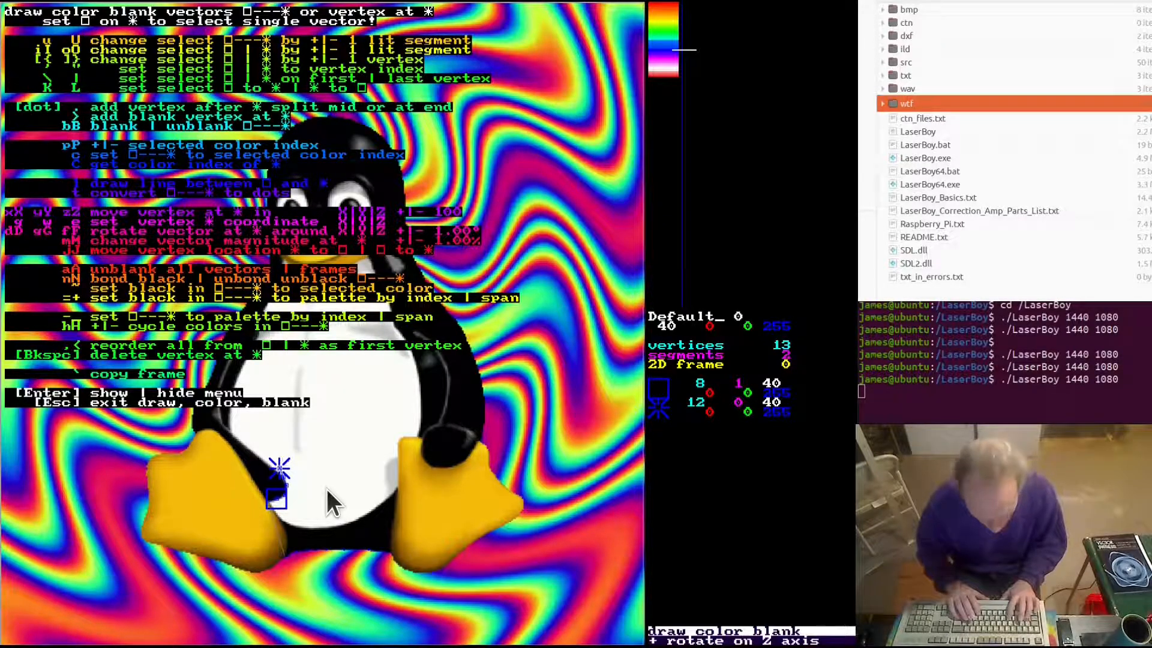
{"action": "key", "text": "f"}
{"action": "key", "text": "f"}
{"action": "key", "text": "f"}
{"action": "key", "text": "f"}
{"action": "key", "text": "f"}
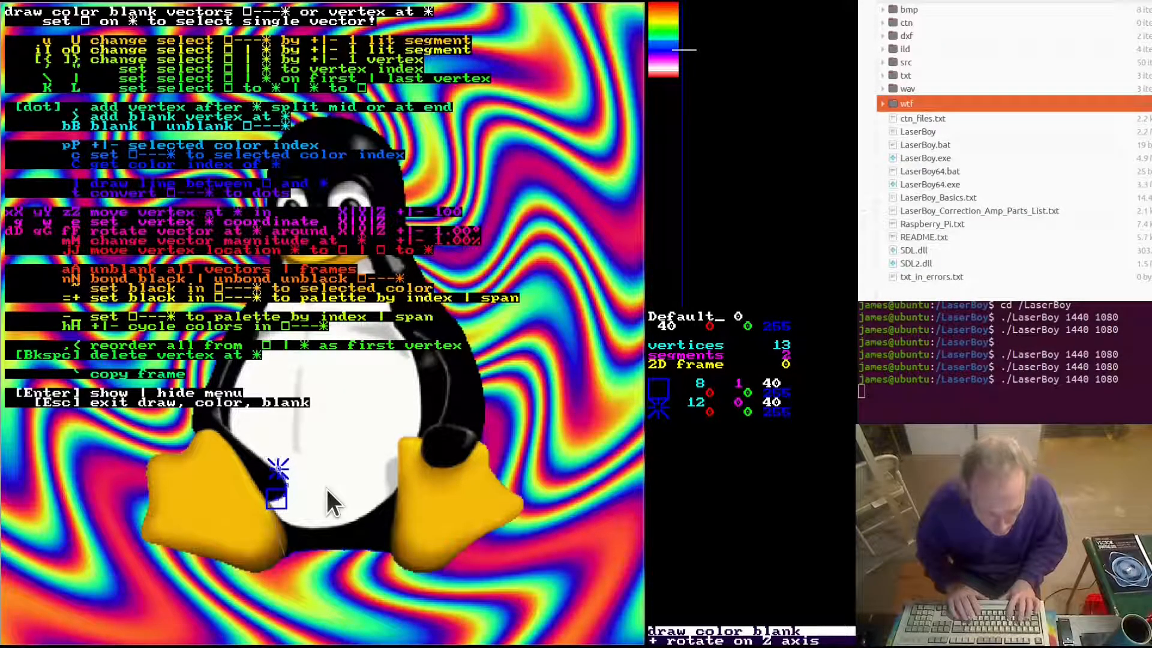
{"action": "key", "text": "f"}
{"action": "key", "text": "f"}
{"action": "key", "text": "f"}
{"action": "key", "text": "f"}
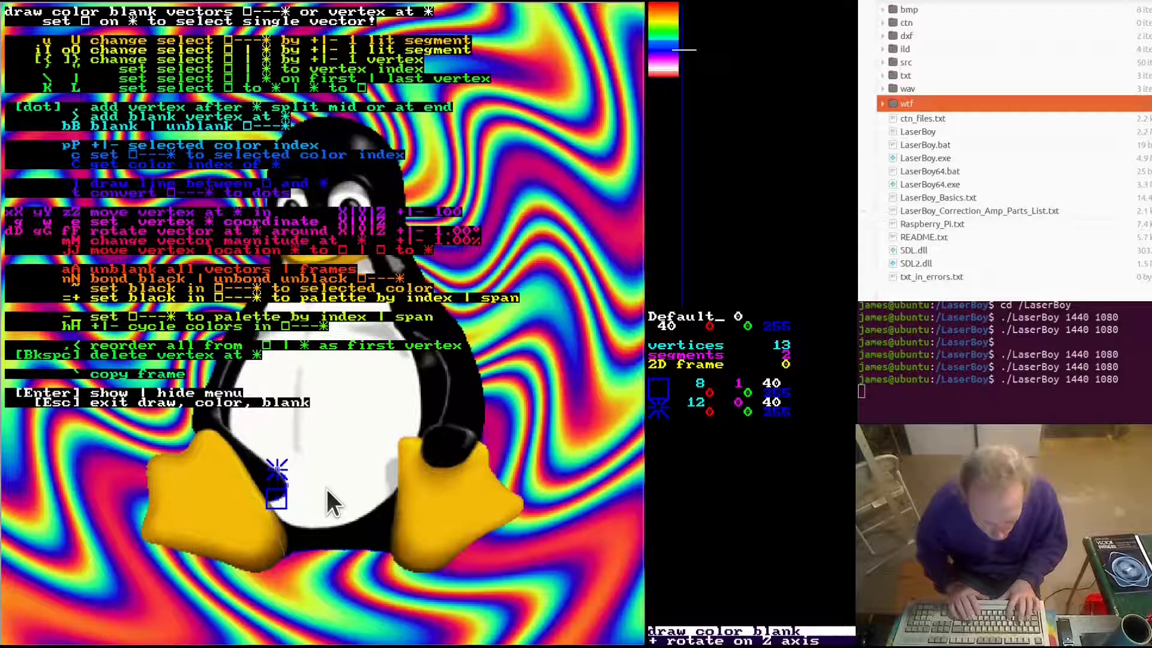
Add vertices 13 and 14, rotating them around Z to continue the line up the flipper's inner edge.
{"action": "key", "text": "period"}
{"action": "key", "text": "f"}
{"action": "key", "text": "f"}
{"action": "key", "text": "f"}
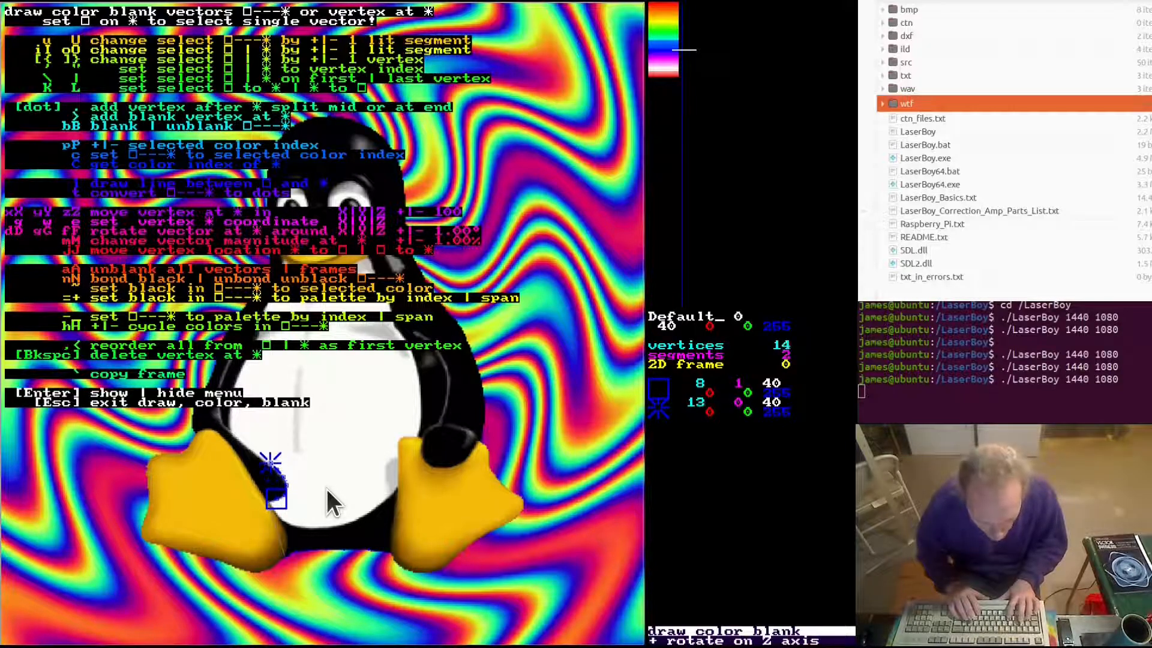
{"action": "key", "text": "f"}
{"action": "key", "text": "f"}
{"action": "key", "text": "f"}
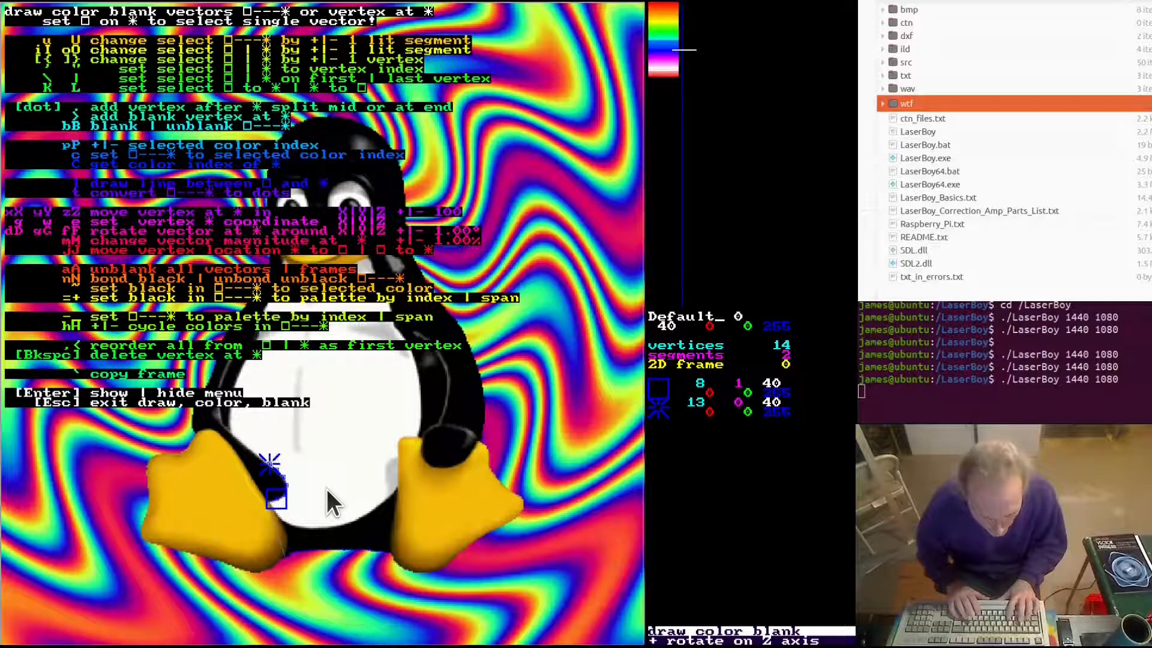
{"action": "key", "text": "f"}
{"action": "key", "text": "f"}
{"action": "key", "text": "period"}
{"action": "key", "text": "f"}
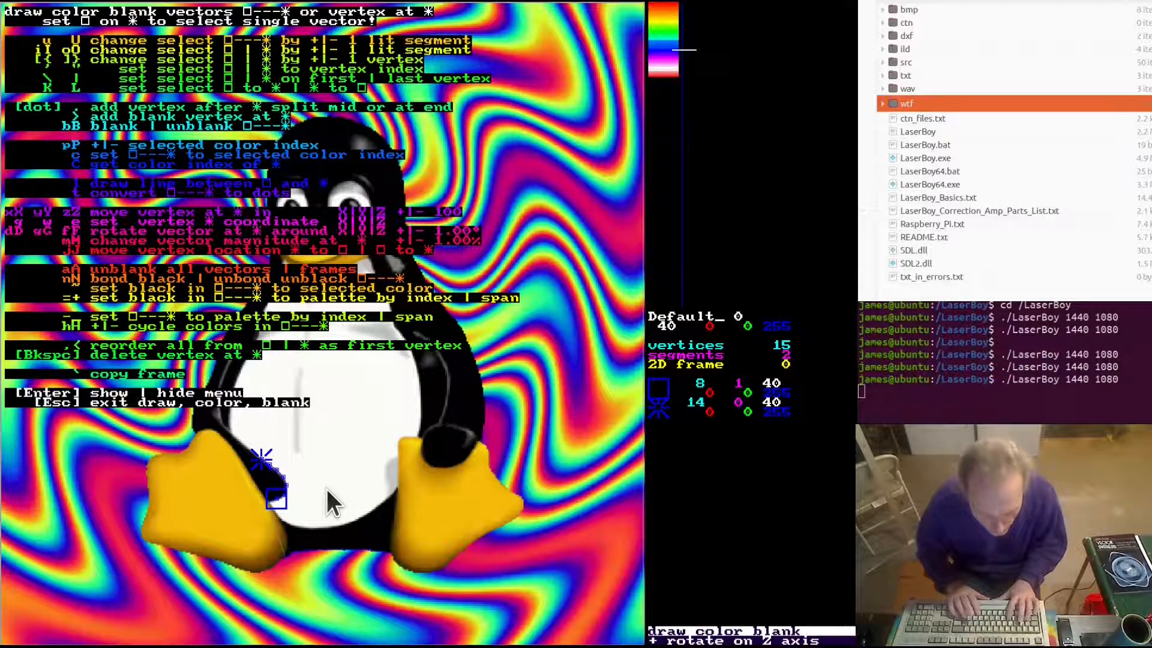
Hide the bitmap and the on-screen command list to view the traced lines alone, and leave the drawing mode.
{"action": "key", "text": "Tab"}
{"action": "key", "text": "Return"}
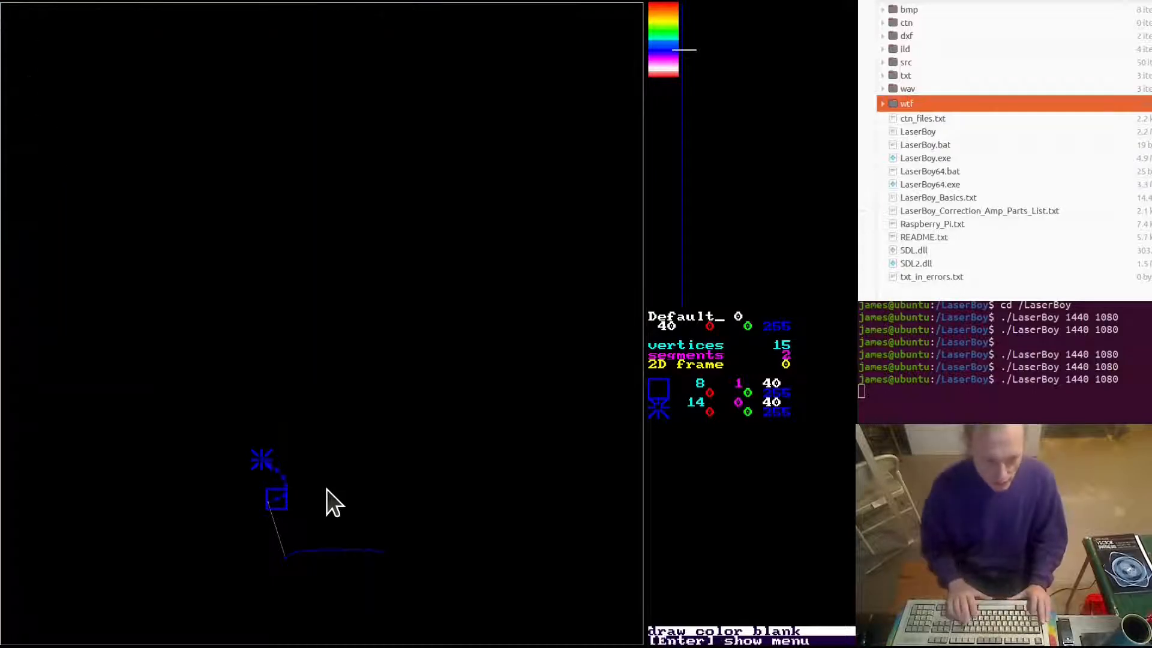
{"action": "key", "text": "Escape"}
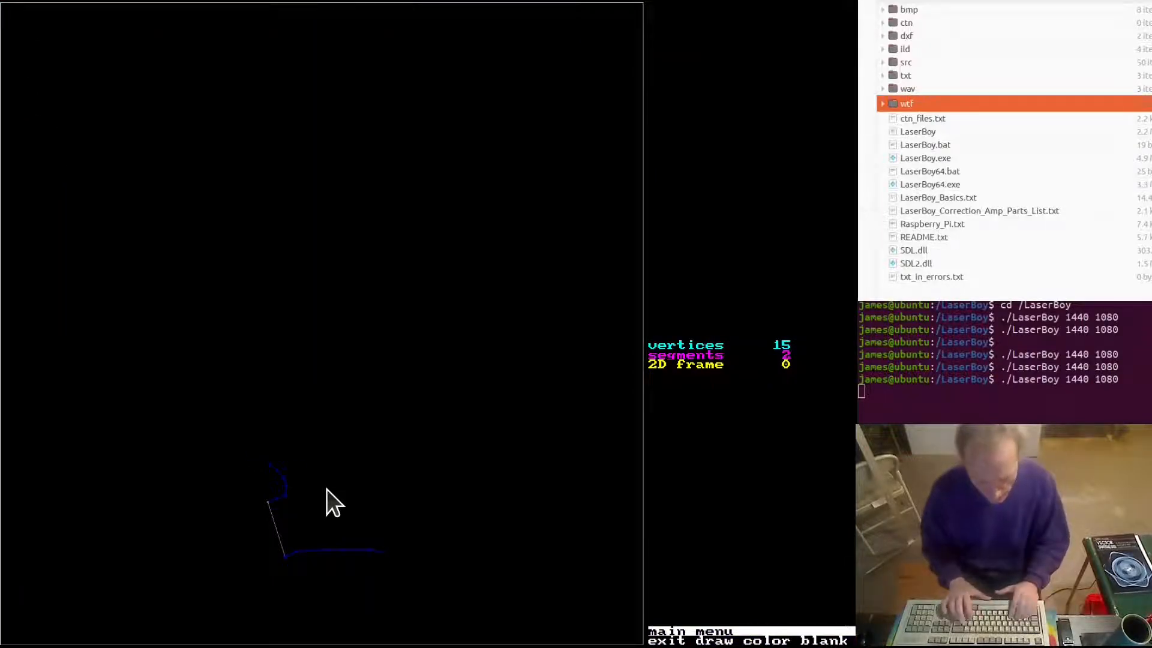
{"action": "key", "text": "Tab"}
{"action": "key", "text": "Tab"}
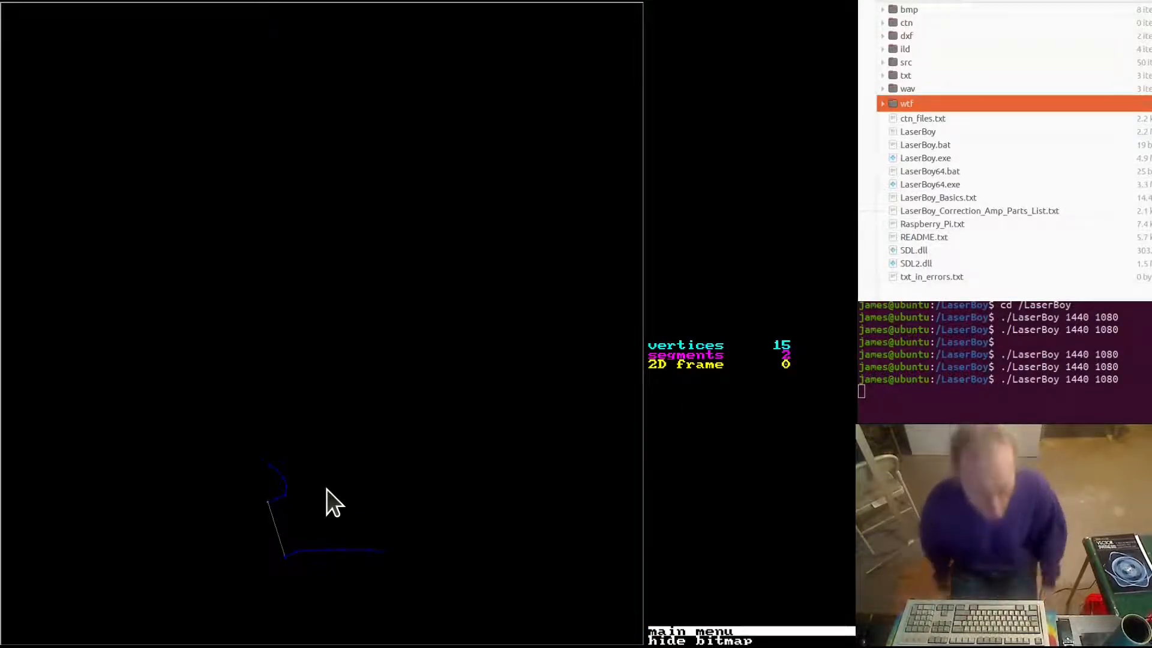
Go forward from the penguin tracing to frame 1 with the 3D drawing.
{"action": "key", "text": "equal"}
{"action": "key", "text": "equal"}
{"action": "key", "text": "equal"}
{"action": "key", "text": "equal"}
{"action": "key", "text": "equal"}
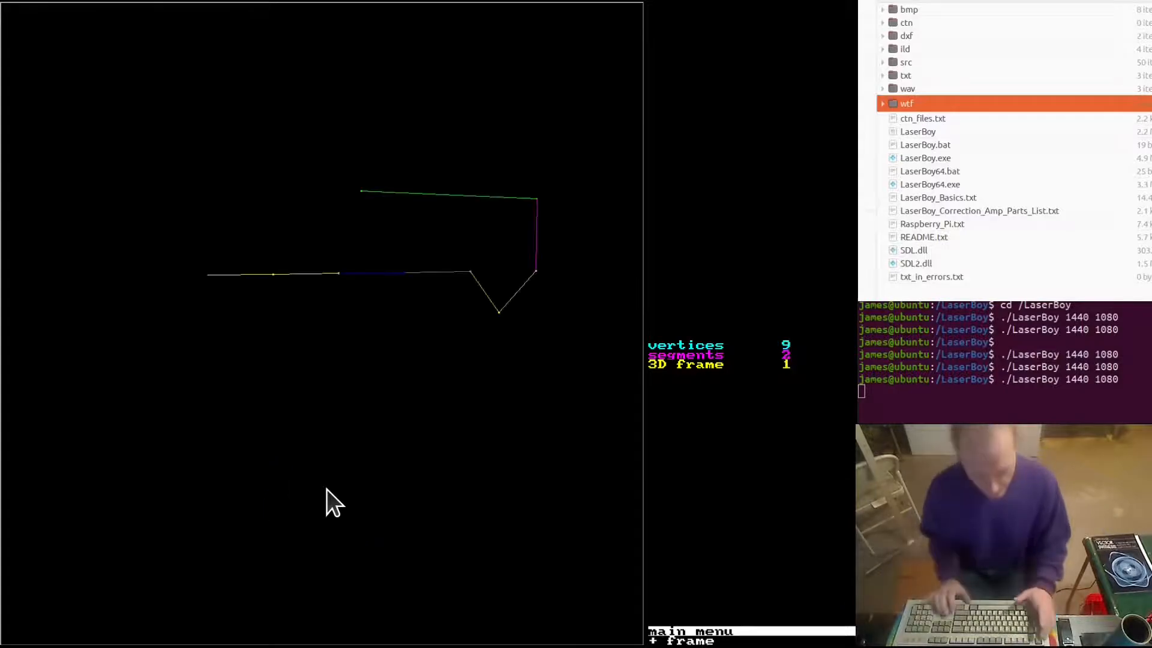
Go forward through the frames to frame 35 with the complete penguin tracing, and briefly show its background bitmap.
{"action": "key", "text": "equal"}
{"action": "key", "text": "equal"}
{"action": "key", "text": "equal"}
{"action": "key", "text": "equal"}
{"action": "key", "text": "equal"}
{"action": "key", "text": "equal"}
{"action": "key", "text": "equal"}
{"action": "key", "text": "equal"}
{"action": "key", "text": "equal"}
{"action": "key", "text": "equal"}
{"action": "key", "text": "equal"}
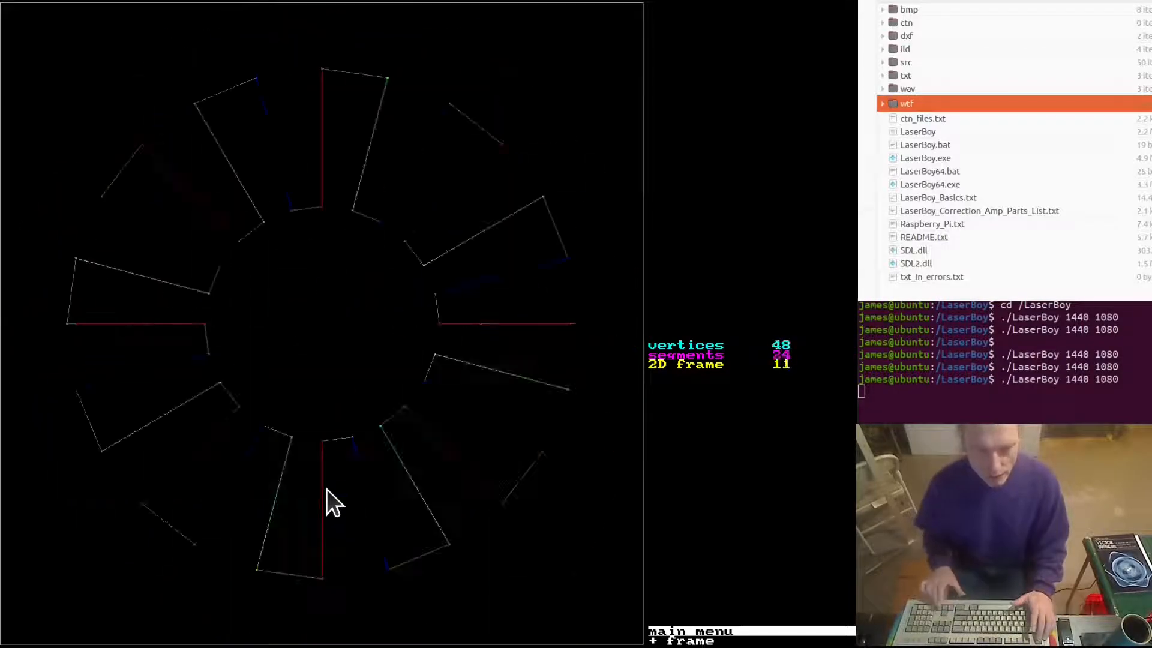
{"action": "key", "text": "equal"}
{"action": "key", "text": "equal"}
{"action": "key", "text": "equal"}
{"action": "key", "text": "equal"}
{"action": "key", "text": "equal"}
{"action": "key", "text": "equal"}
{"action": "key", "text": "equal"}
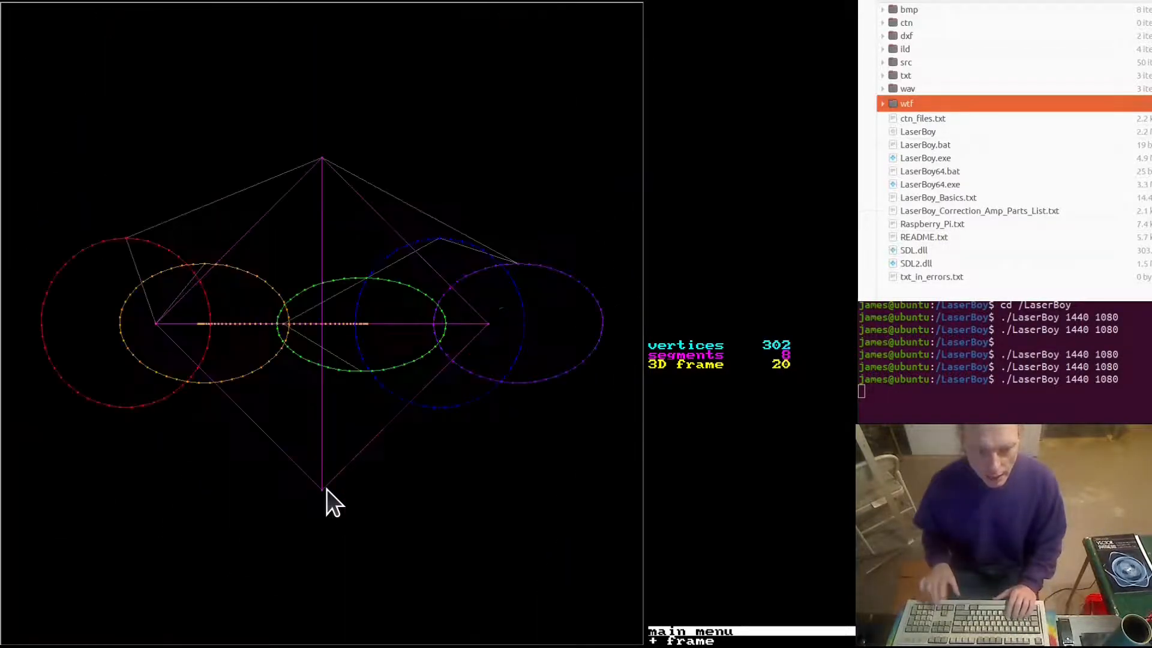
{"action": "key", "text": "equal"}
{"action": "key", "text": "equal"}
{"action": "key", "text": "equal"}
{"action": "key", "text": "equal"}
{"action": "key", "text": "equal"}
{"action": "key", "text": "equal"}
{"action": "key", "text": "equal"}
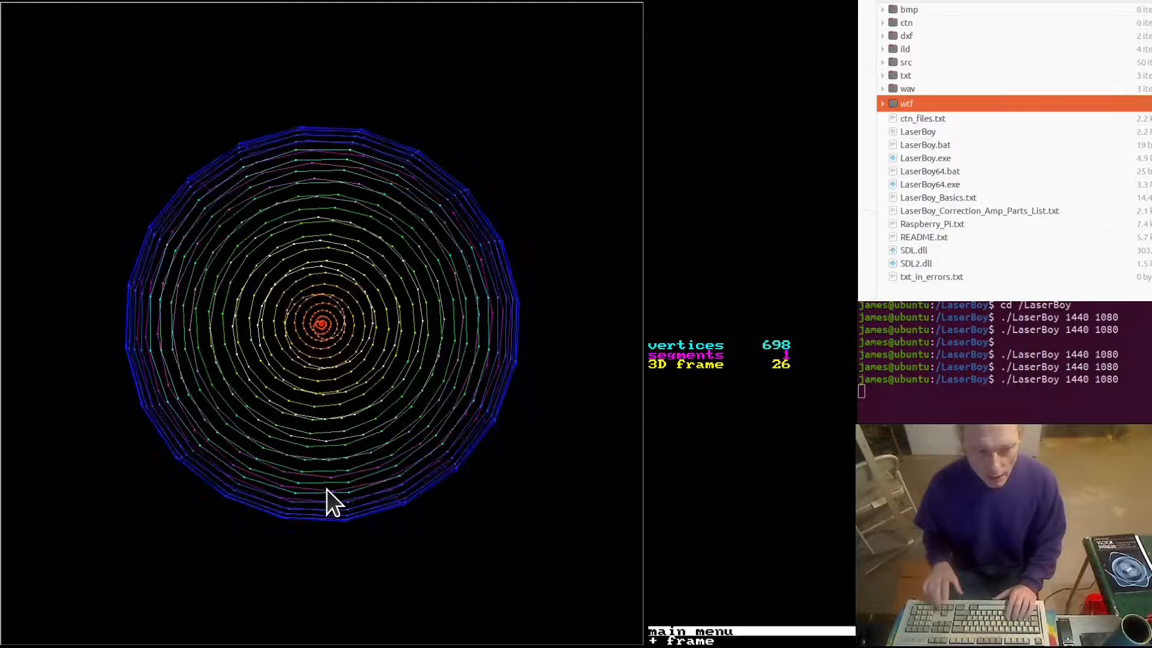
{"action": "key", "text": "equal"}
{"action": "key", "text": "equal"}
{"action": "key", "text": "equal"}
{"action": "key", "text": "equal"}
{"action": "key", "text": "equal"}
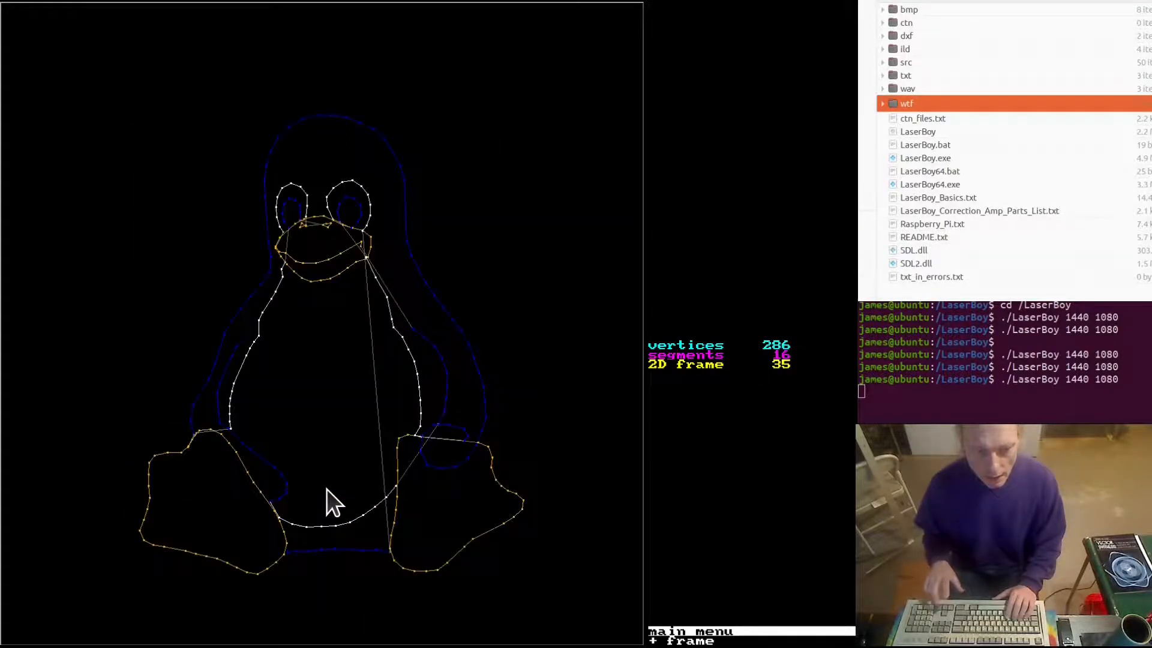
{"action": "key", "text": "b"}
{"action": "key", "text": "b"}
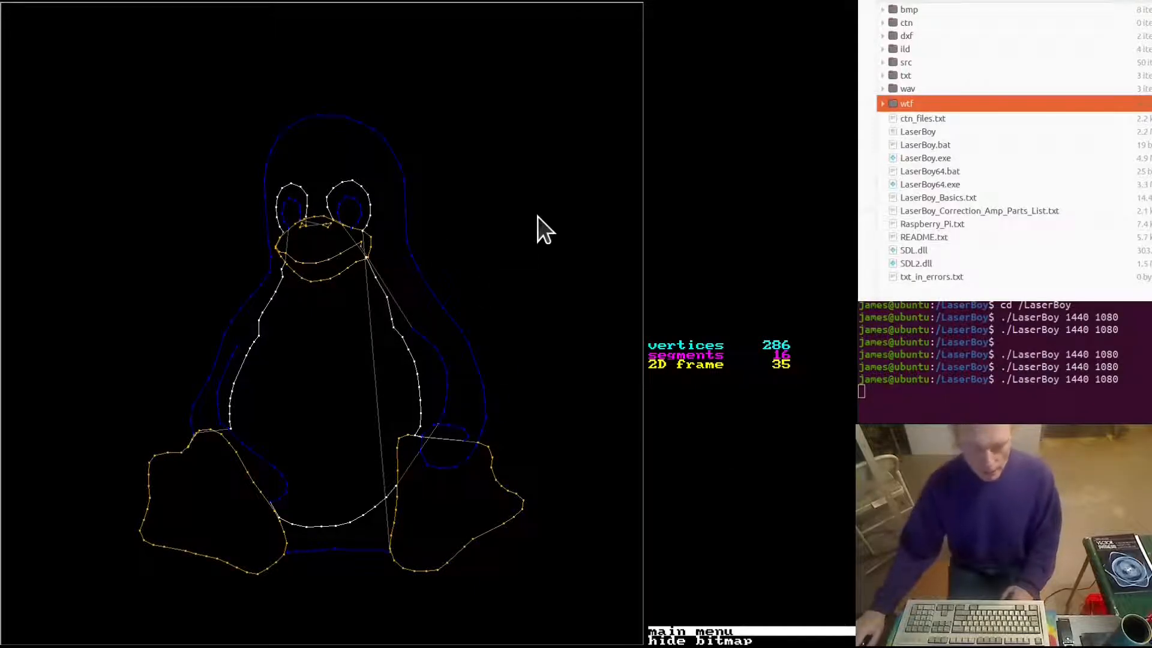
Enter the draw, color and blank mode, hide the command list, and step the selection through the lit segments to the belly's left-hand edge.
{"action": "key", "text": "d"}
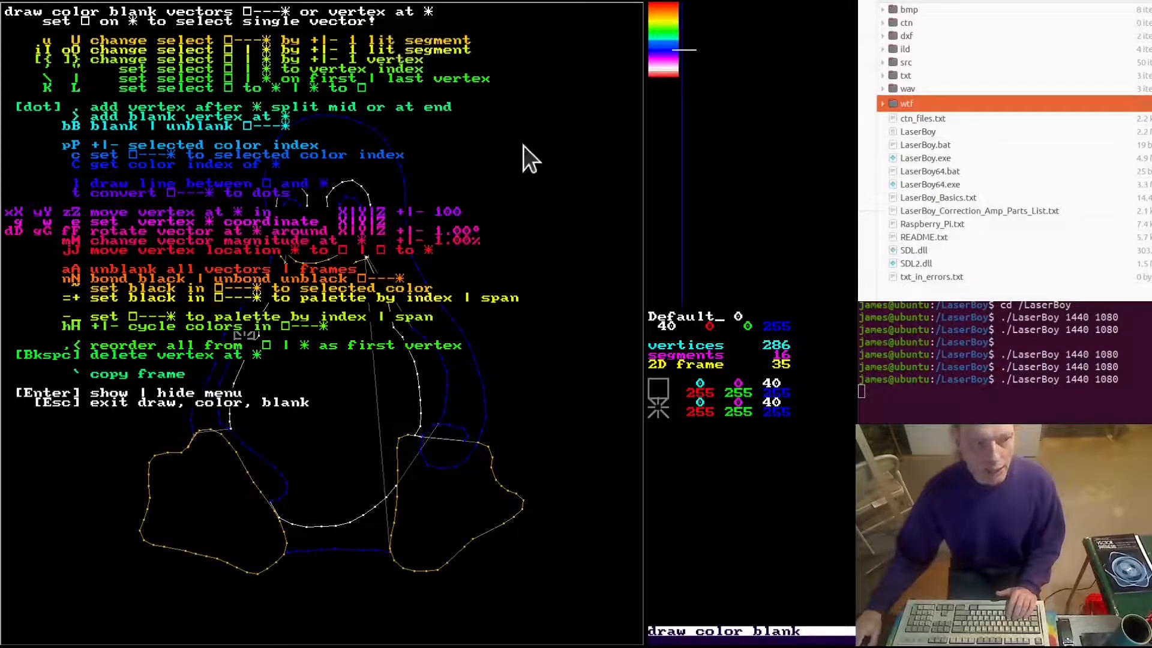
{"action": "key", "text": "Return"}
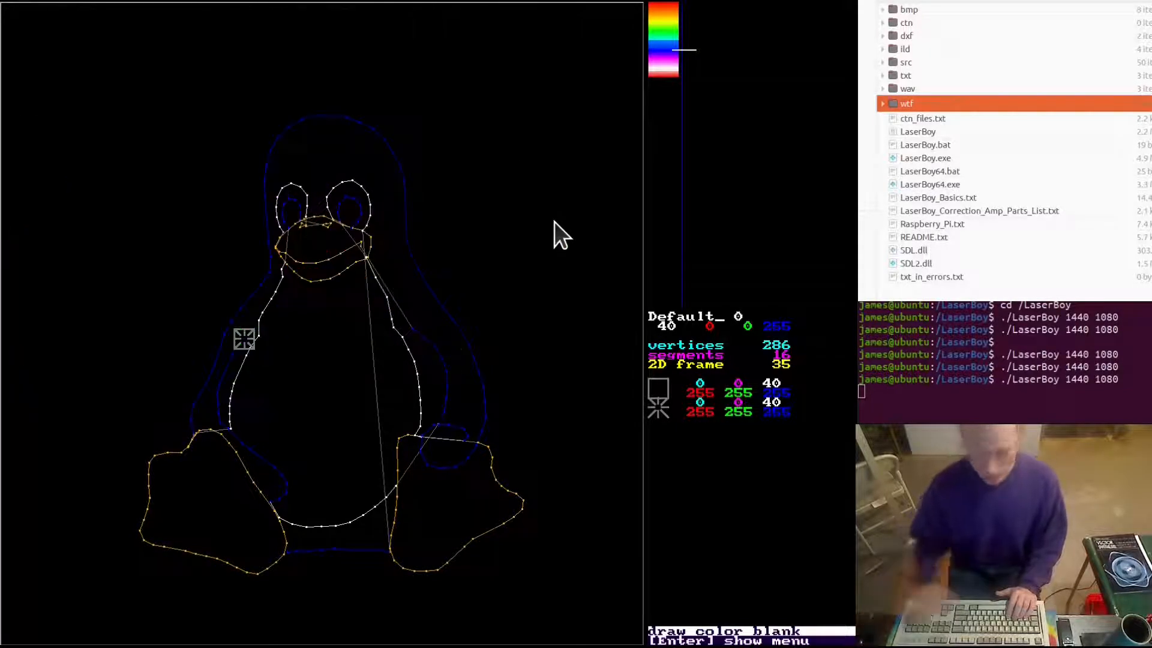
{"action": "key", "text": "bracketright"}
{"action": "key", "text": "bracketright"}
{"action": "key", "text": "bracketright"}
{"action": "key", "text": "bracketright"}
{"action": "key", "text": "bracketright"}
{"action": "key", "text": "bracketright"}
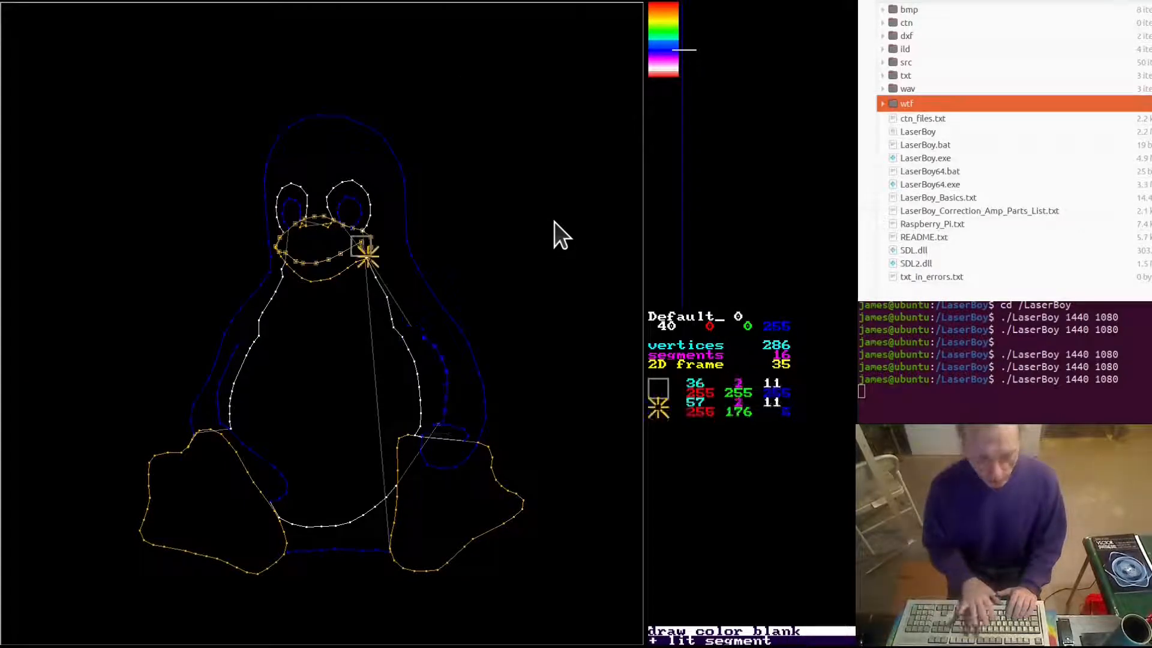
{"action": "key", "text": "bracketright"}
{"action": "key", "text": "bracketright"}
{"action": "key", "text": "bracketright"}
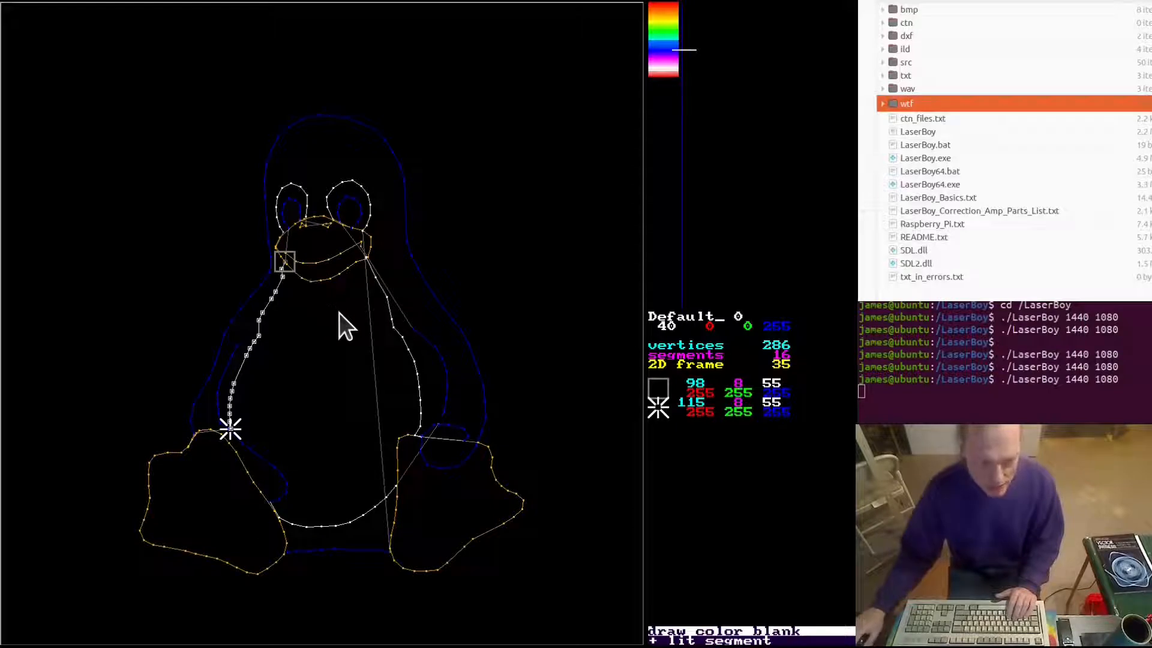
Cycle the selection on through the remaining lit segments until the penguin's left-hand foot outline is selected.
{"action": "key", "text": "s"}
{"action": "key", "text": "s"}
{"action": "key", "text": "s"}
{"action": "key", "text": "s"}
{"action": "key", "text": "s"}
{"action": "key", "text": "s"}
{"action": "key", "text": "s"}
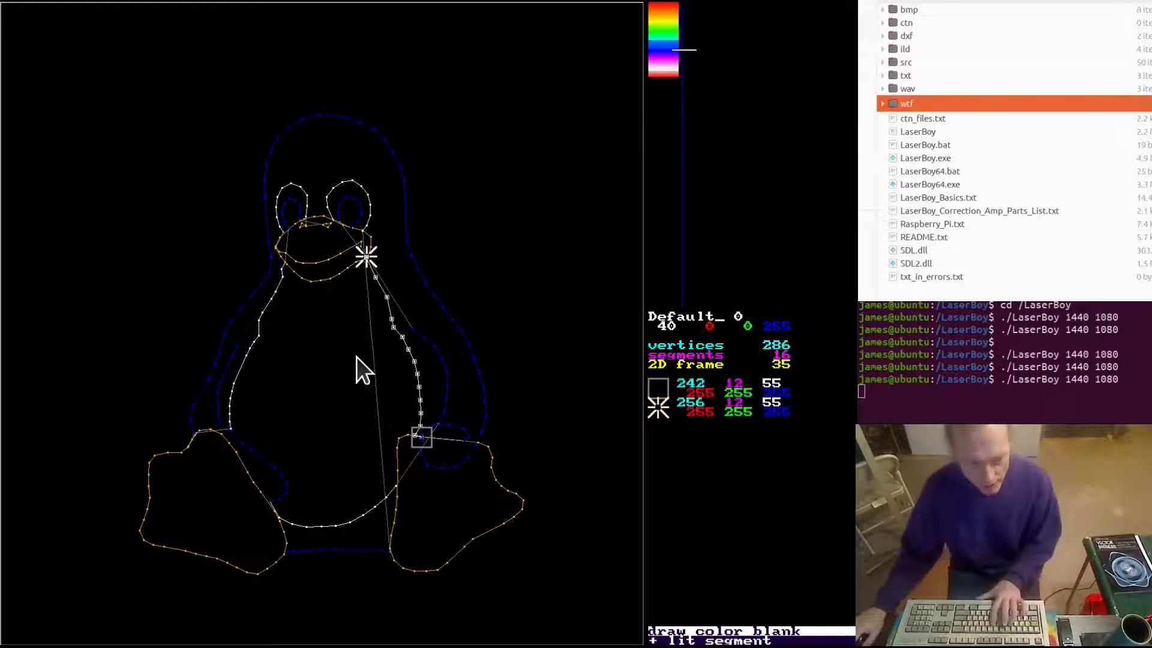
{"action": "key", "text": "s"}
{"action": "key", "text": "s"}
{"action": "key", "text": "s"}
{"action": "key", "text": "s"}
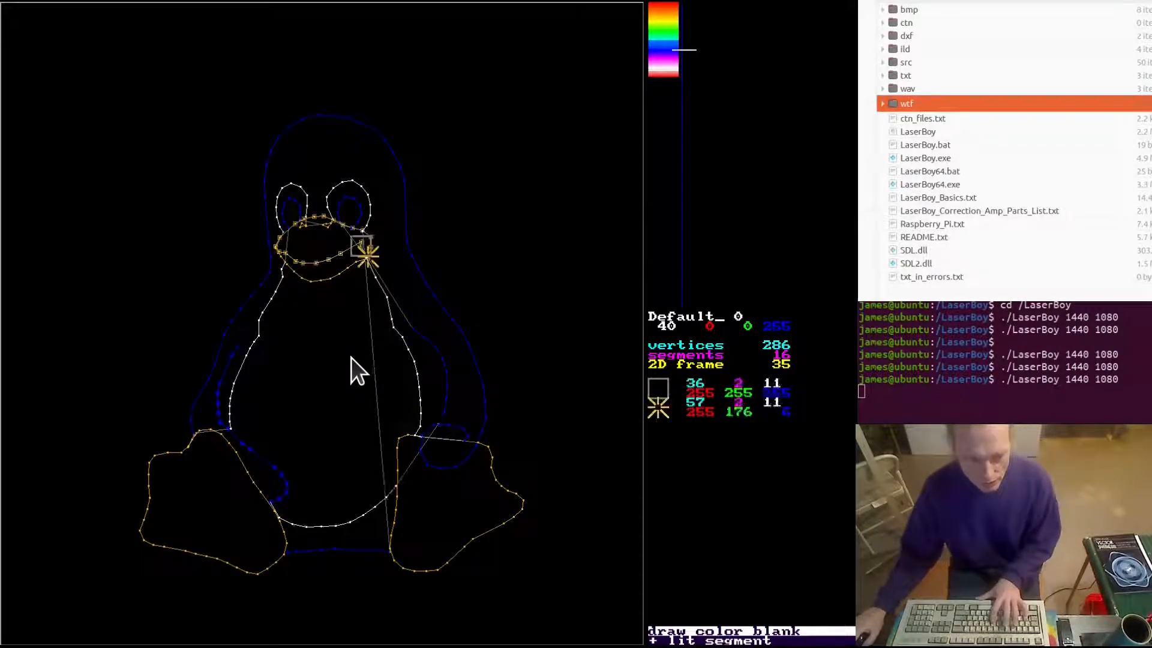
{"action": "key", "text": "s"}
{"action": "key", "text": "s"}
{"action": "key", "text": "s"}
{"action": "key", "text": "s"}
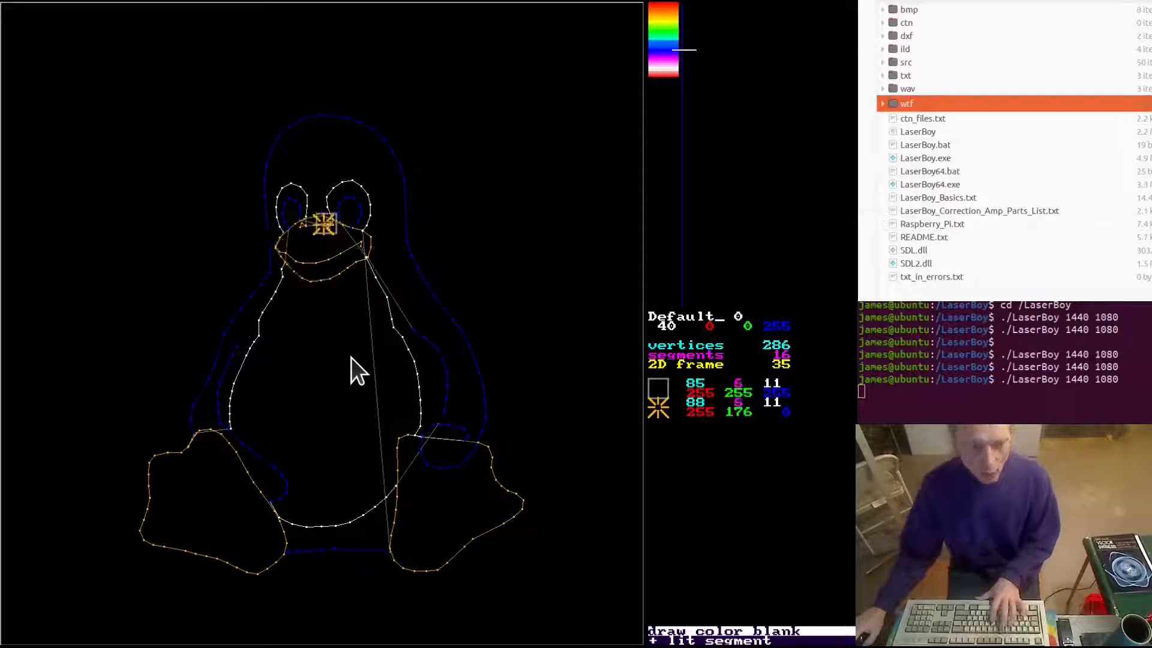
{"action": "key", "text": "s"}
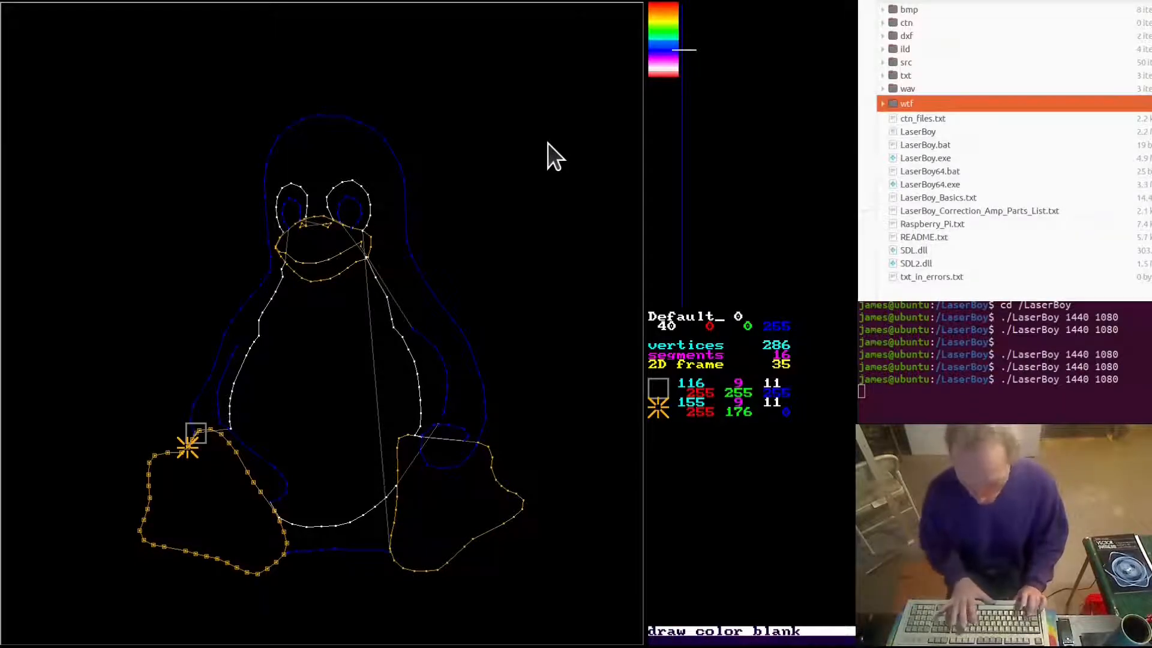
Change the selected color index to 24, pure green, and apply it to the left-hand foot's vectors.
{"action": "key", "text": "minus"}
{"action": "key", "text": "minus"}
{"action": "key", "text": "minus"}
{"action": "key", "text": "minus"}
{"action": "key", "text": "minus"}
{"action": "key", "text": "minus"}
{"action": "key", "text": "minus"}
{"action": "key", "text": "minus"}
{"action": "key", "text": "minus"}
{"action": "key", "text": "minus"}
{"action": "key", "text": "minus"}
{"action": "key", "text": "minus"}
{"action": "key", "text": "minus"}
{"action": "key", "text": "minus"}
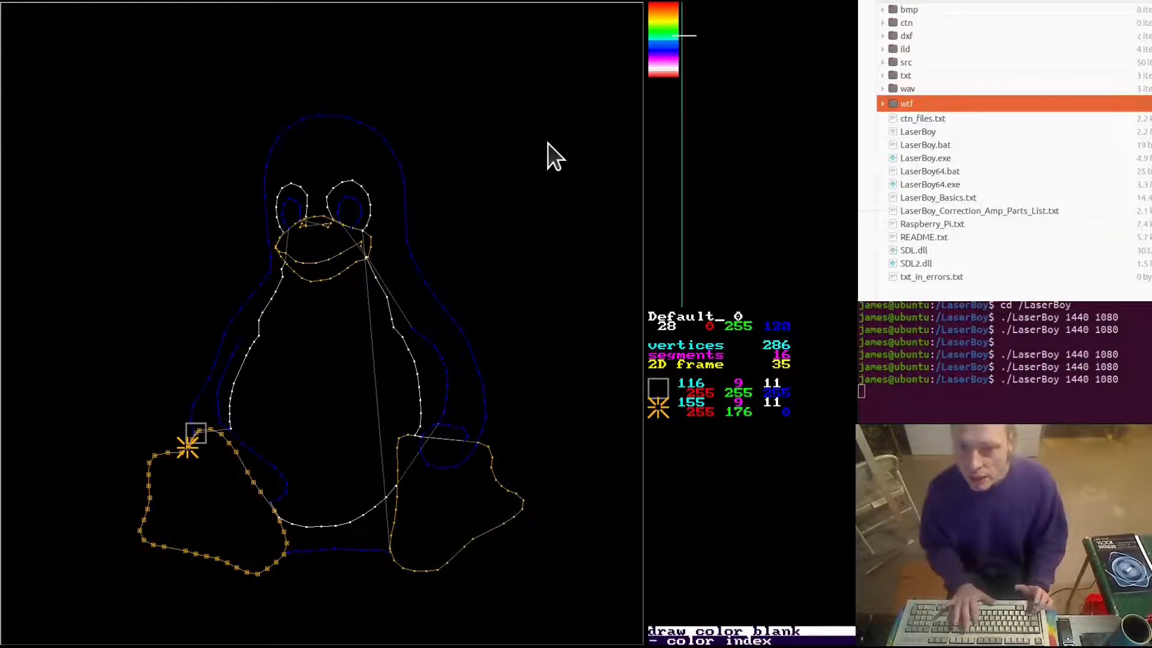
{"action": "key", "text": "minus"}
{"action": "key", "text": "minus"}
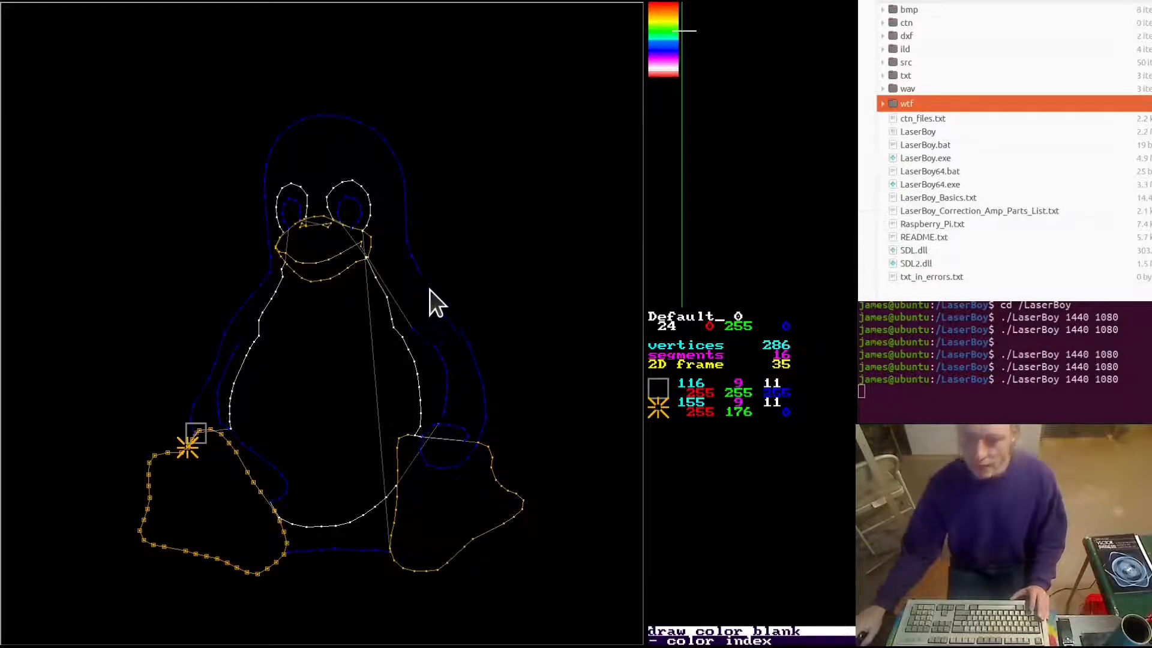
{"action": "key", "text": "c"}
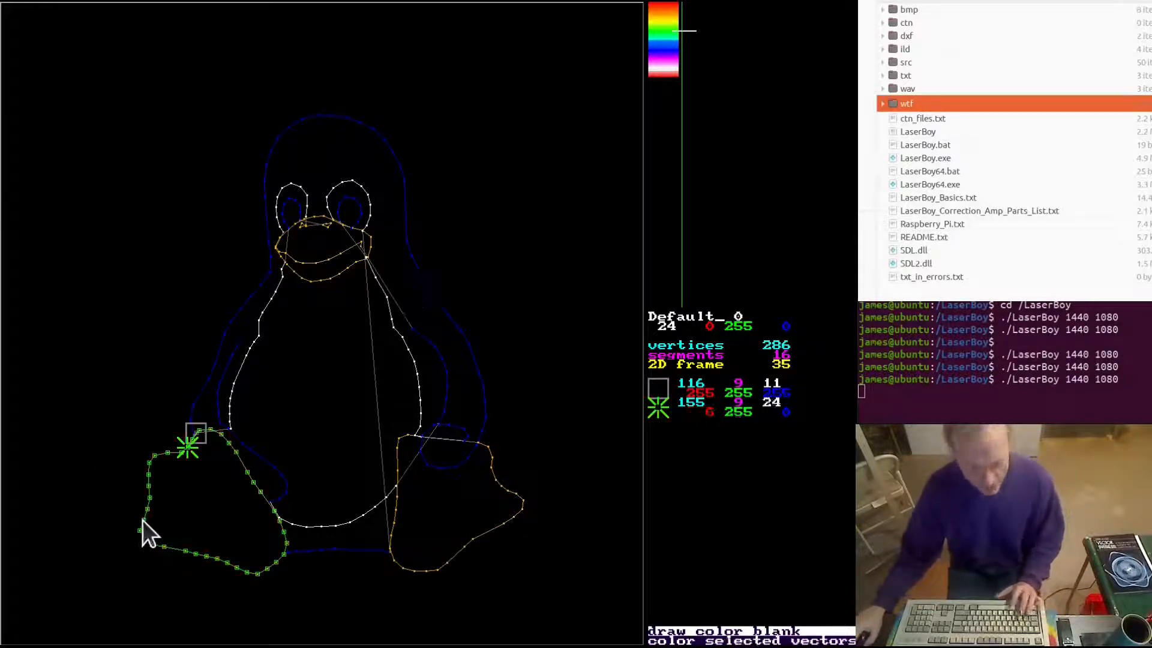
Show the command list, blank and unblank the selected left-hand foot vectors twice, and leave the drawing mode.
{"action": "key", "text": "Return"}
{"action": "key", "text": "b"}
{"action": "key", "text": "shift+b"}
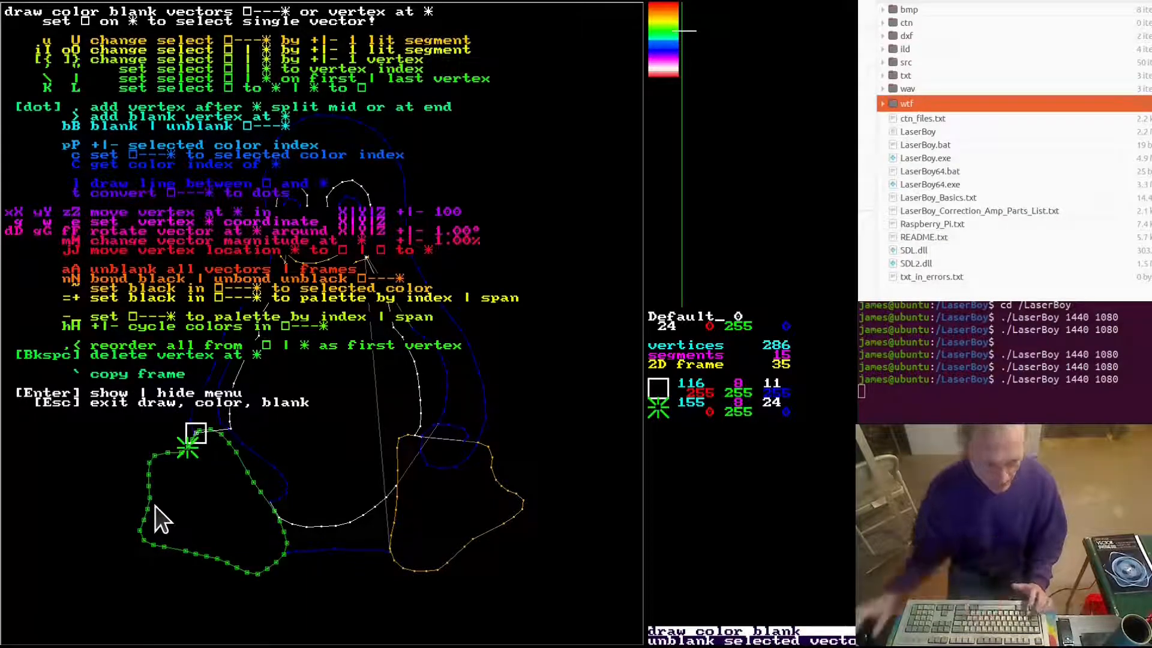
{"action": "key", "text": "b"}
{"action": "key", "text": "shift+b"}
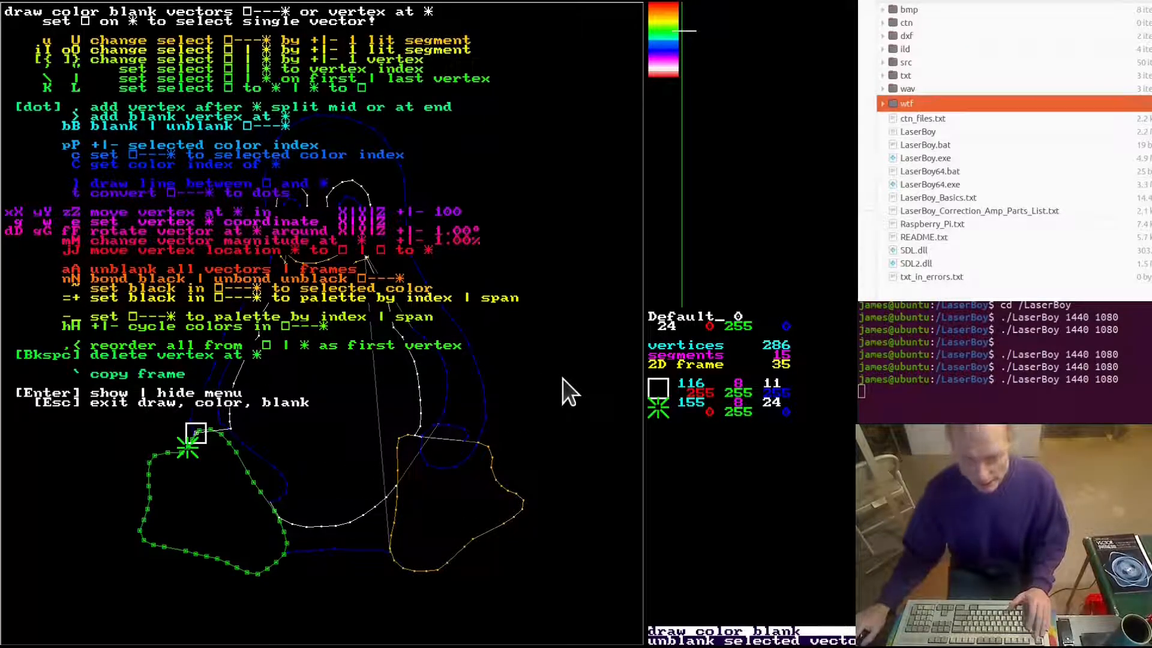
{"action": "key", "text": "Escape"}
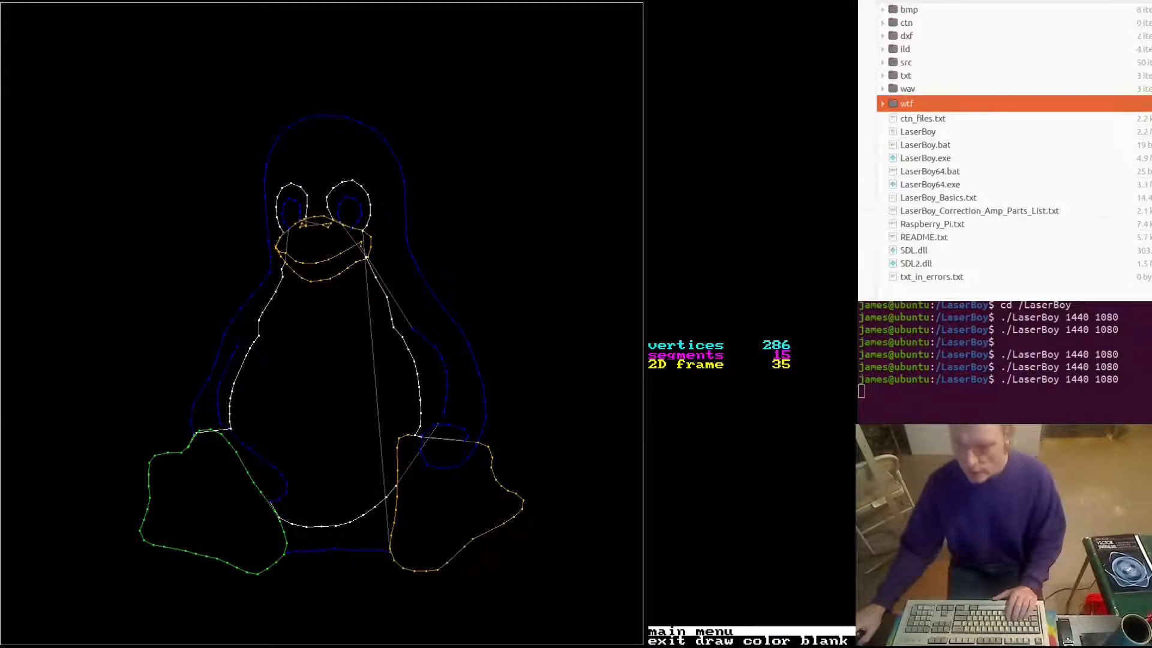
Go back to frame 34, show the background bitmap behind the tracing, toggle its negative version, and hide it.
{"action": "key", "text": "minus"}
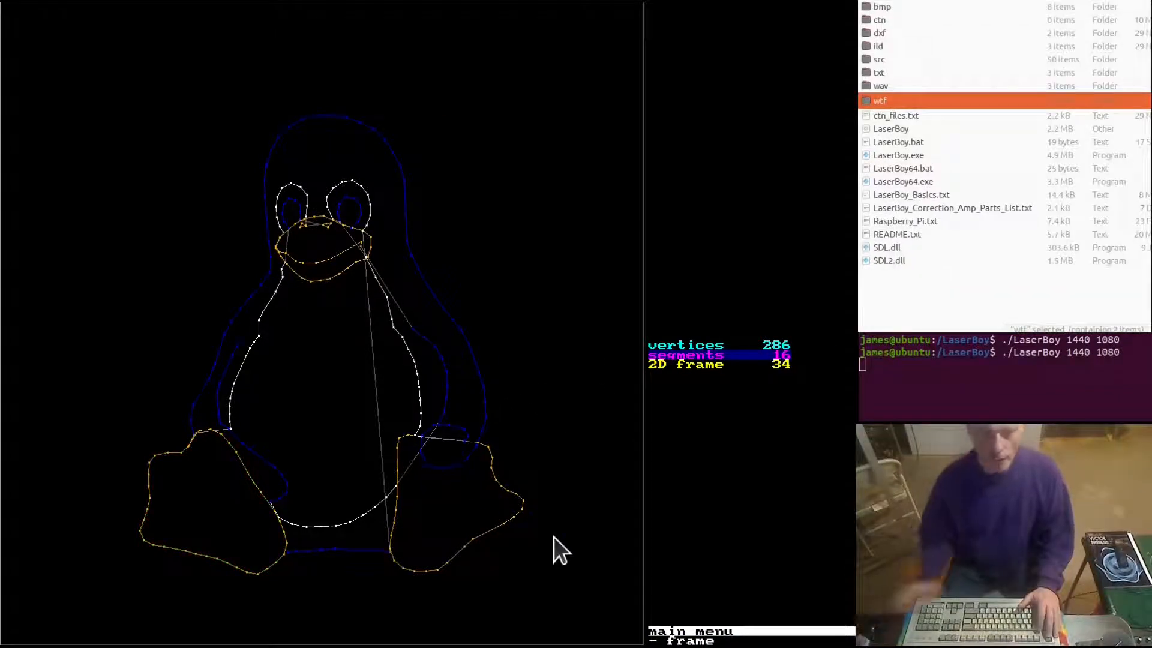
{"action": "key", "text": "b"}
{"action": "key", "text": "b"}
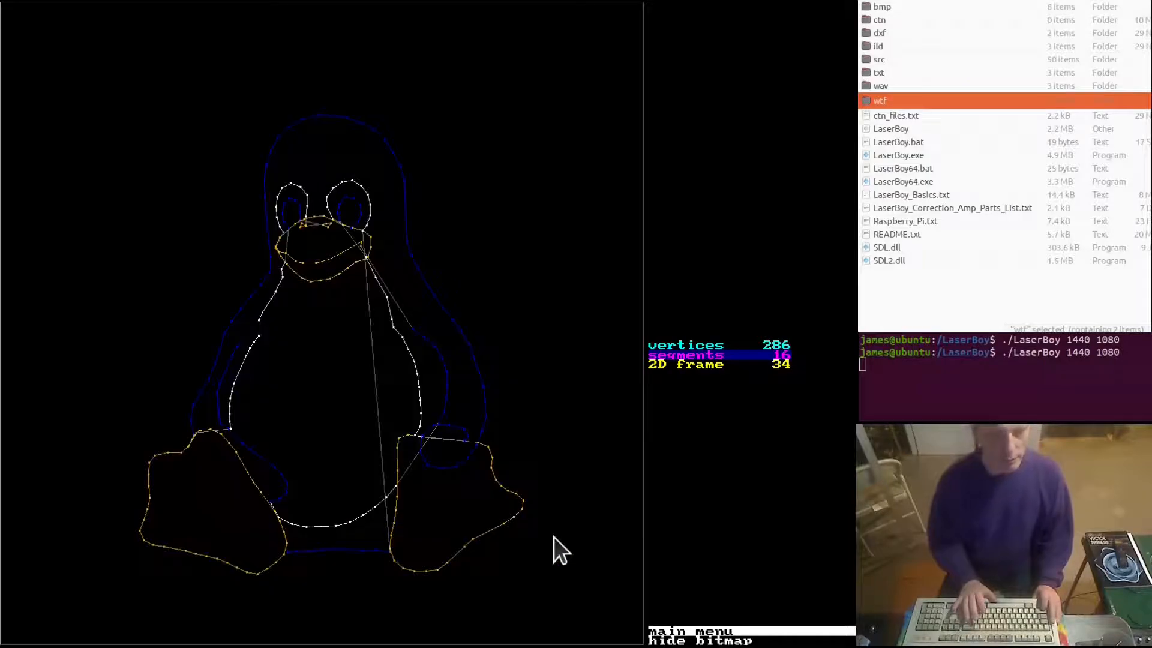
{"action": "key", "text": "b"}
{"action": "key", "text": "shift+b"}
{"action": "key", "text": "shift+b"}
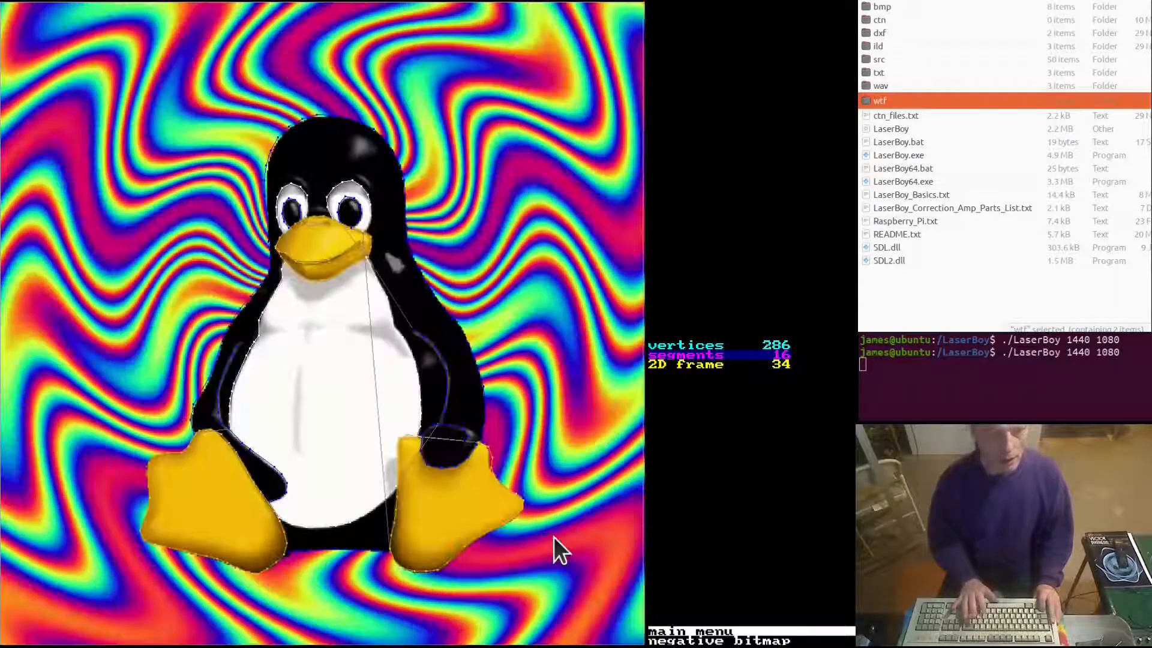
{"action": "key", "text": "b"}
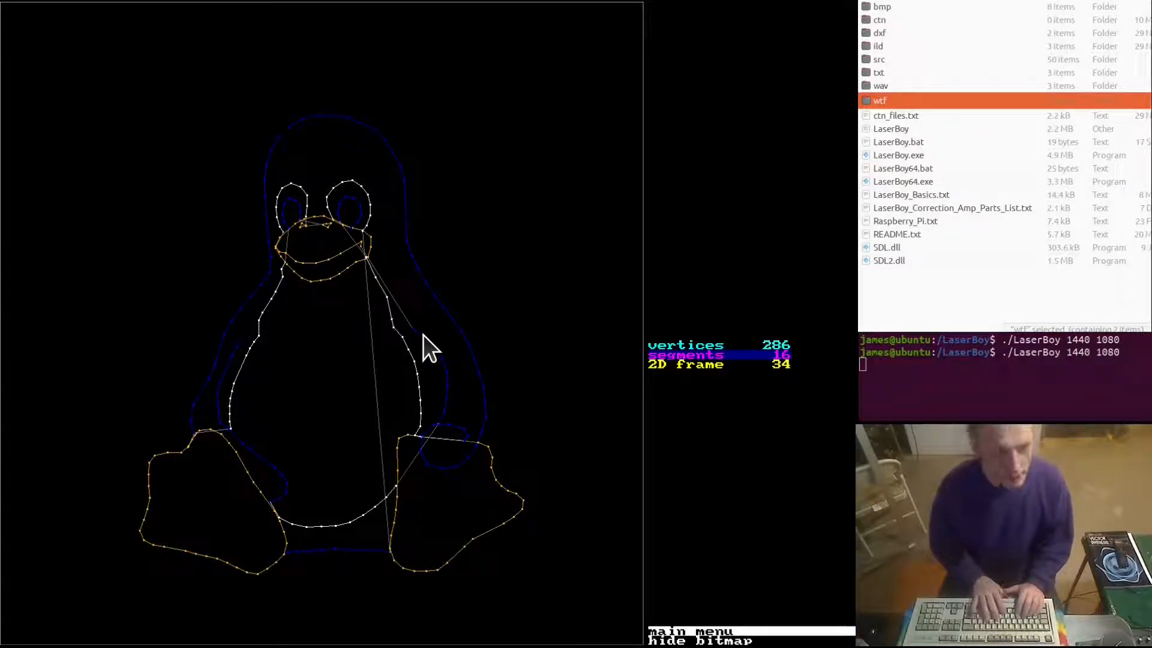
Clear the display background bitmap through the bitmap file input actions and return to the penguin frame.
{"action": "key", "text": "Escape"}
{"action": "key", "text": "n"}
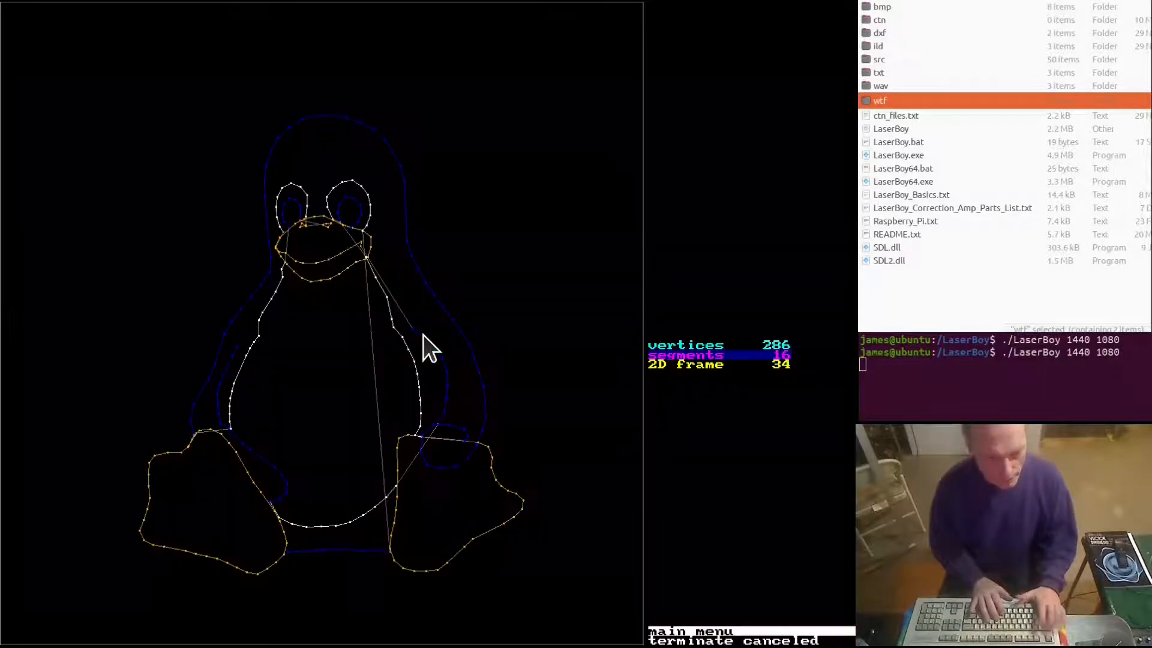
{"action": "key", "text": "i"}
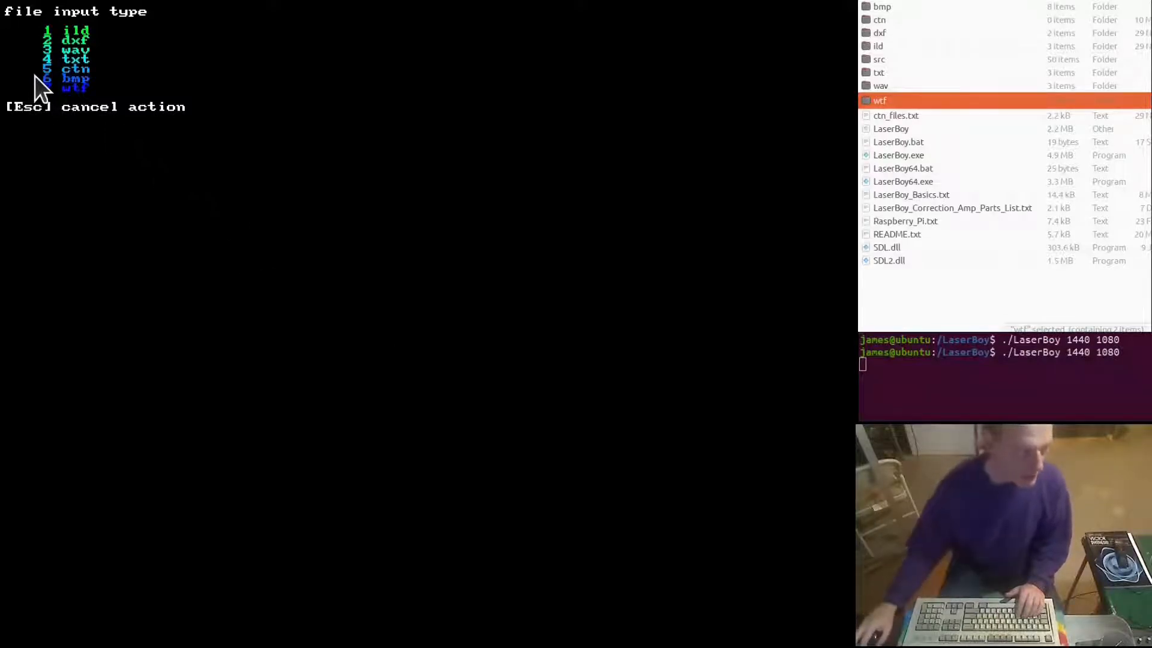
{"action": "key", "text": "6"}
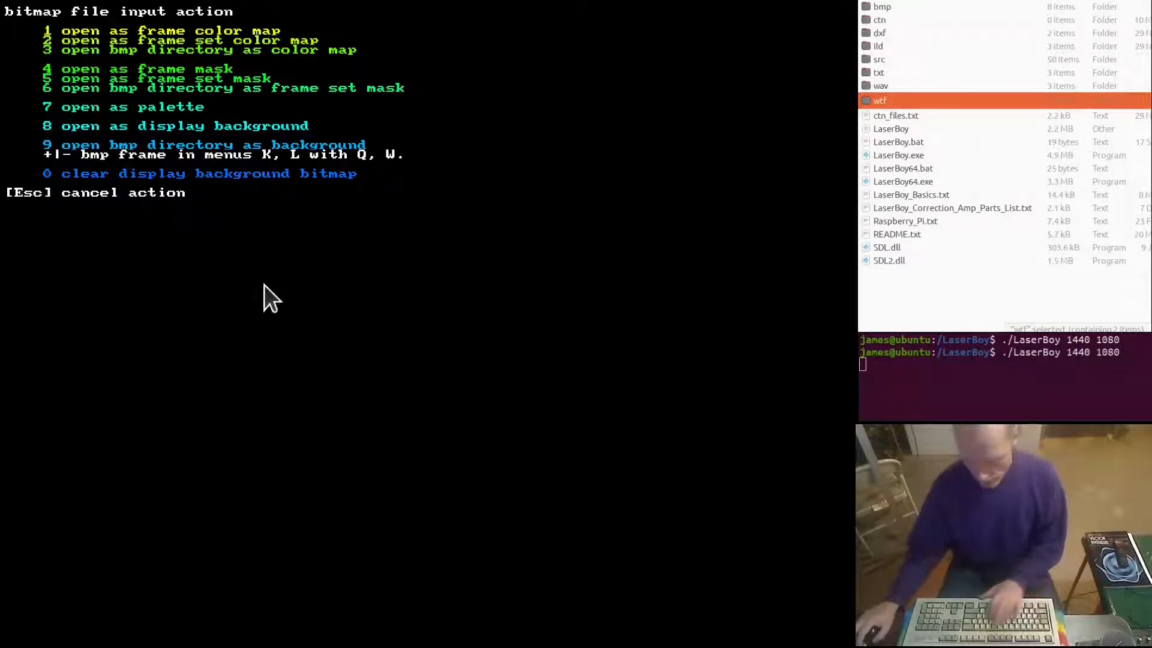
{"action": "key", "text": "0"}
{"action": "key", "text": "Escape"}
{"action": "key", "text": "Escape"}
Toggle the bitmap display repeatedly to check the background behind the penguin tracing.
{"action": "key", "text": "b"}
{"action": "key", "text": "b"}
{"action": "key", "text": "b"}
{"action": "key", "text": "b"}
{"action": "key", "text": "b"}
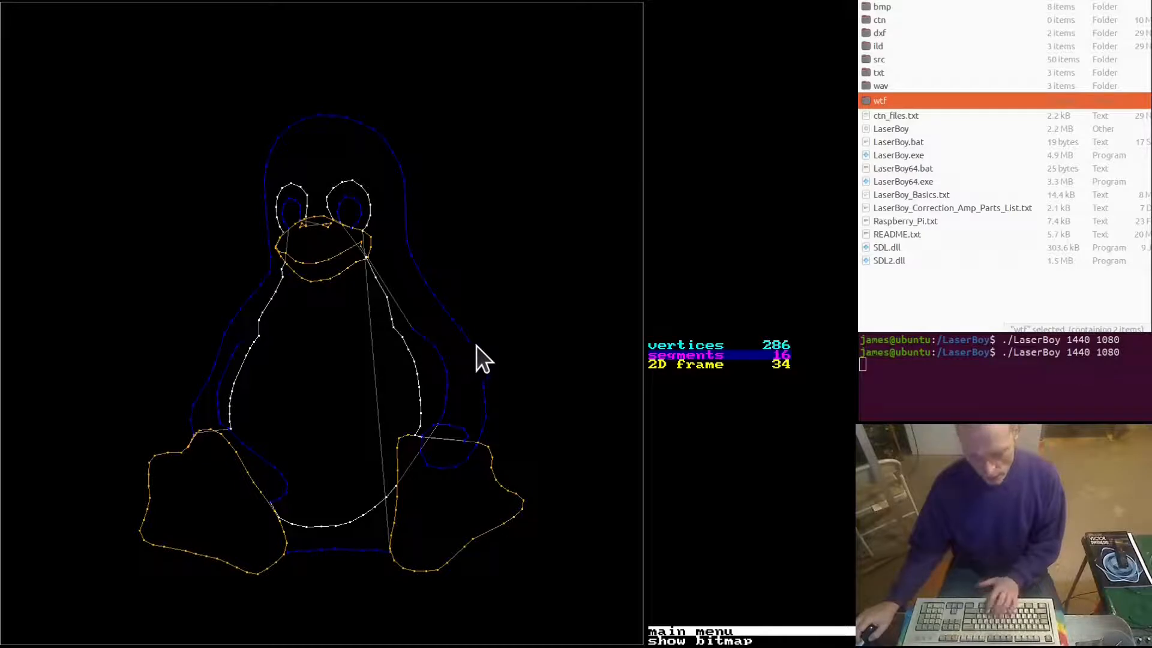
{"action": "key", "text": "b"}
{"action": "key", "text": "b"}
{"action": "key", "text": "b"}
{"action": "key", "text": "b"}
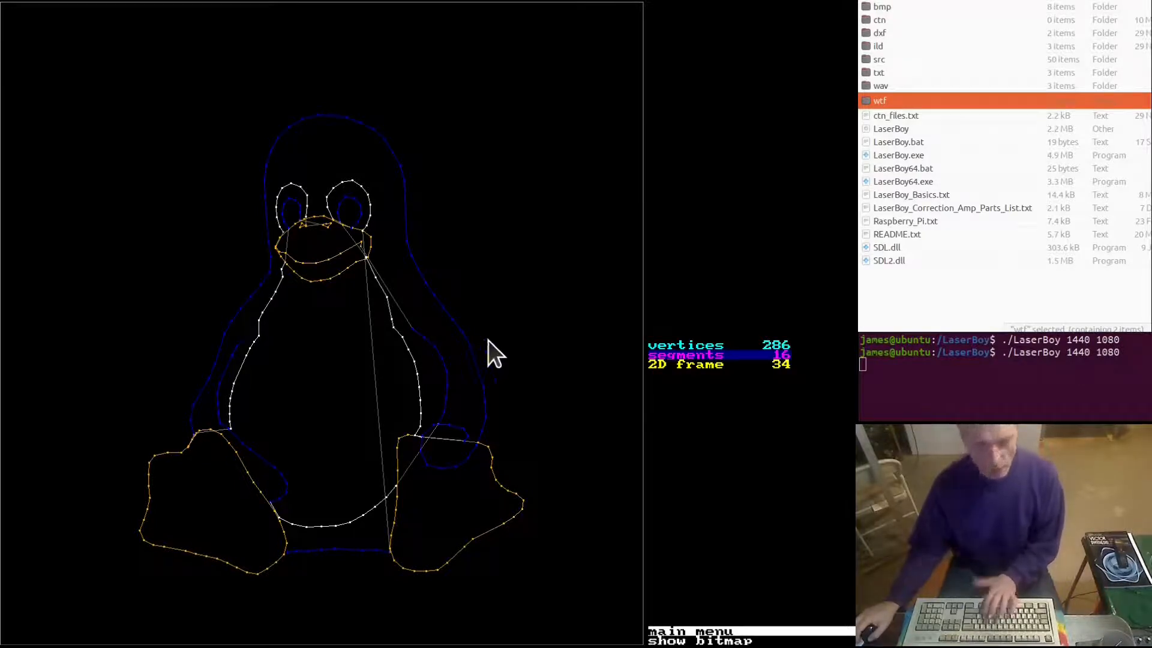